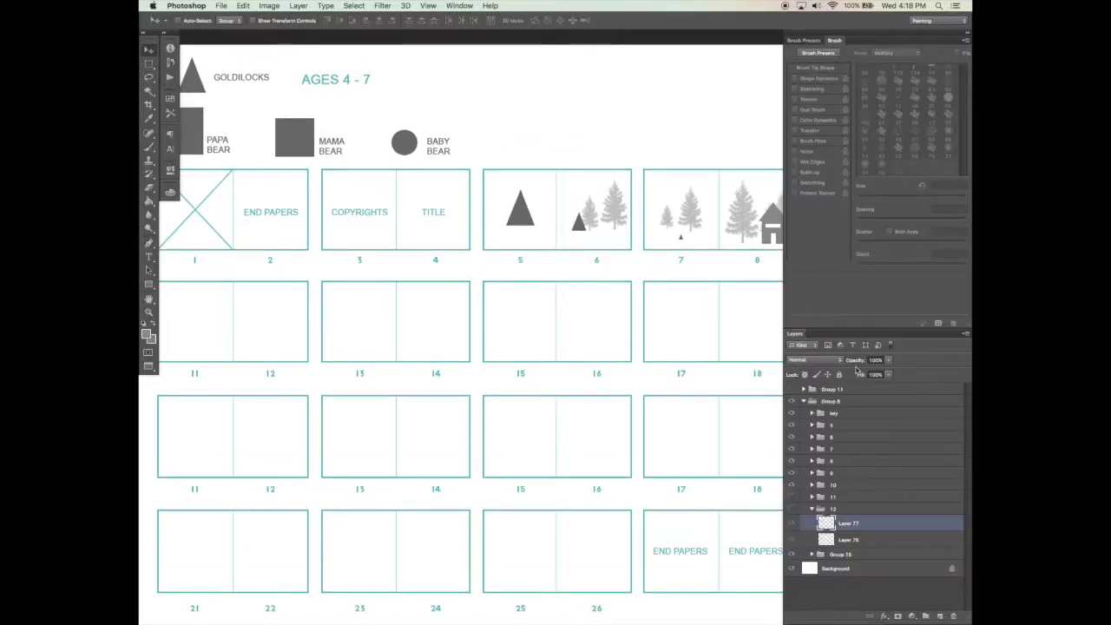
Step: Make layer groups 11 and 12 visible to show the artwork on the page 11–12 spread
click(792, 497)
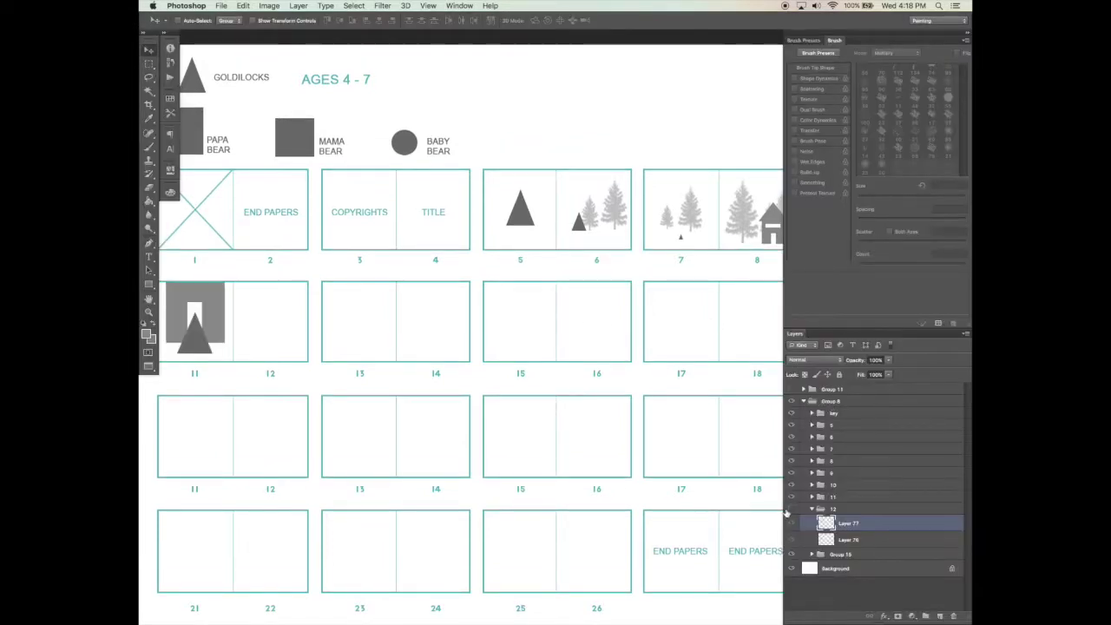
click(790, 509)
drag(497, 425, 640, 420)
super+click(464, 367)
key(Tab)
drag(466, 364, 555, 382)
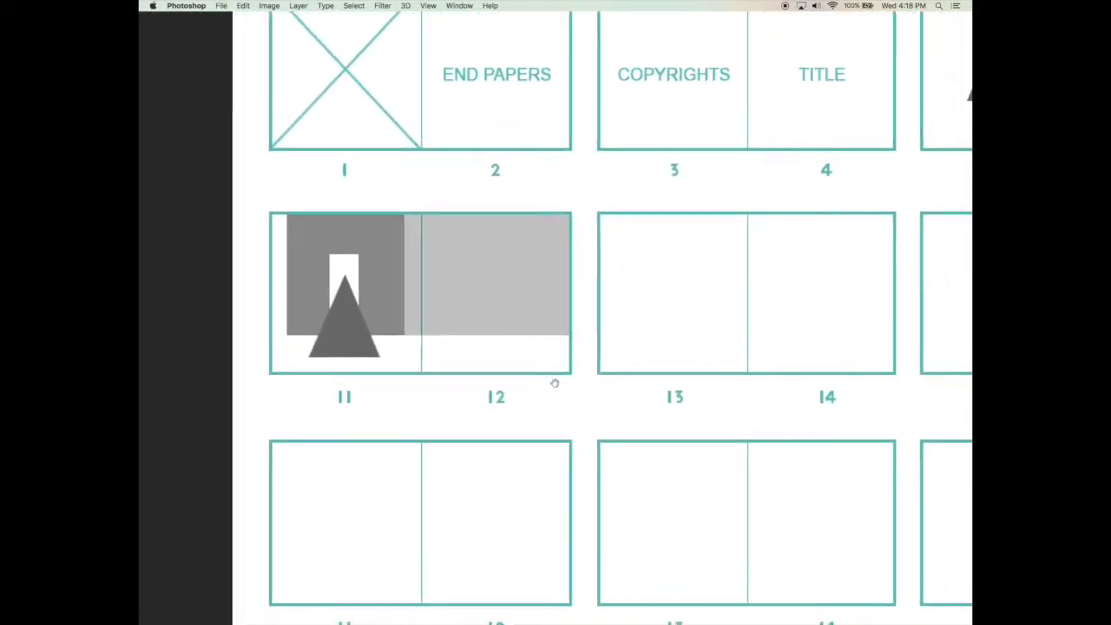
key(Tab)
drag(644, 346, 610, 344)
alt+click(612, 343)
alt+click(613, 343)
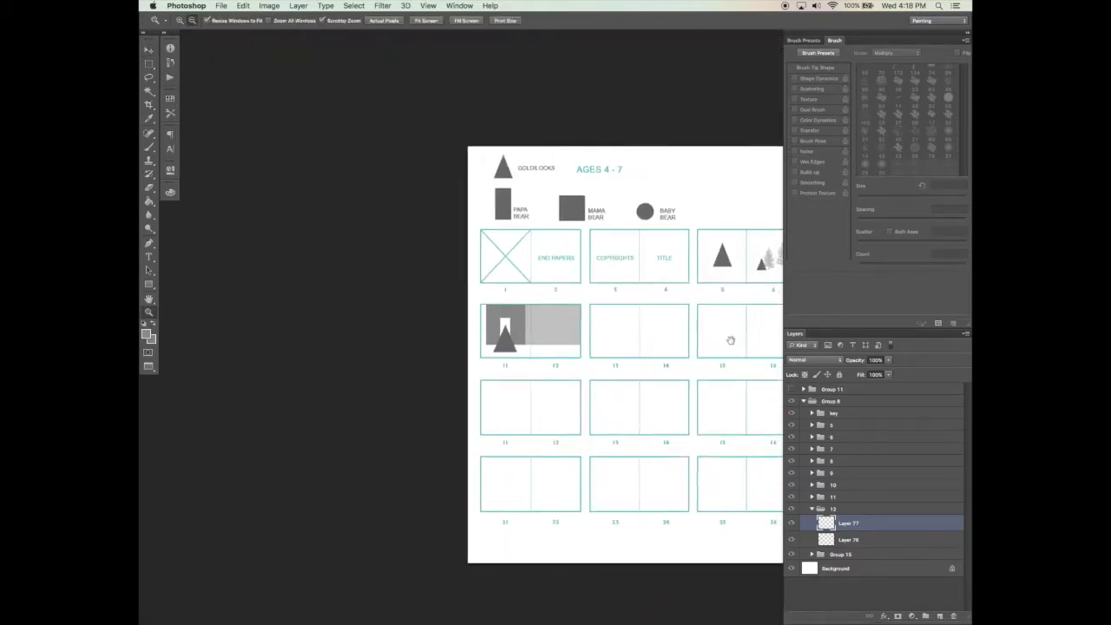
Step: Duplicate the two trees from page 6 onto page 12 and move the copied layer into group 12
drag(731, 341, 604, 348)
click(635, 320)
key(v)
drag(698, 282, 691, 281)
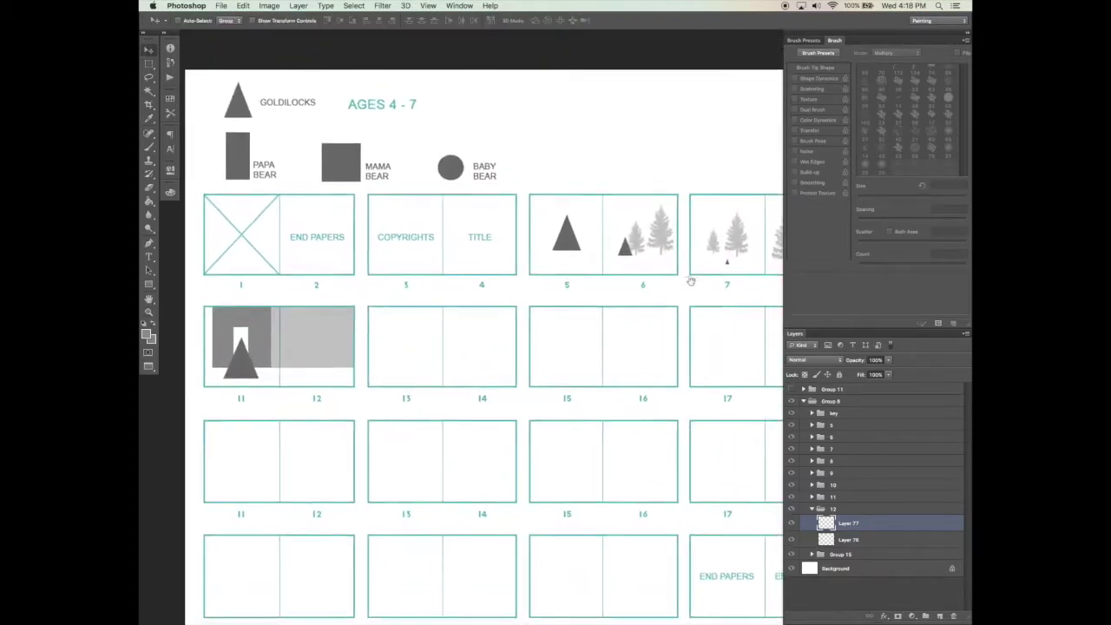
right_click(662, 240)
click(665, 243)
drag(694, 346, 338, 345)
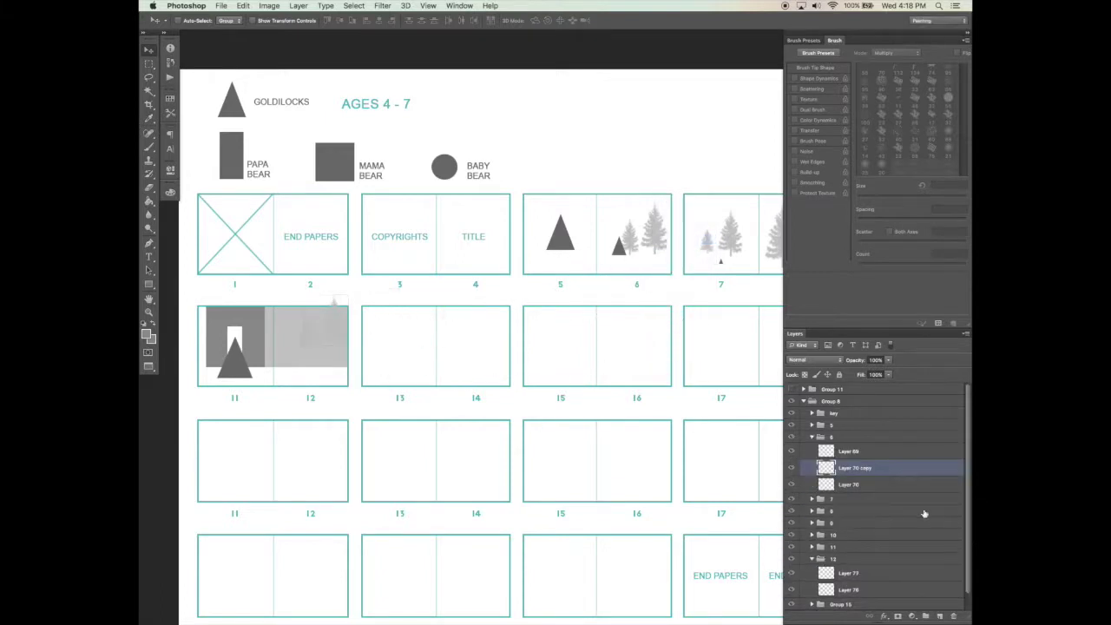
drag(846, 459, 868, 555)
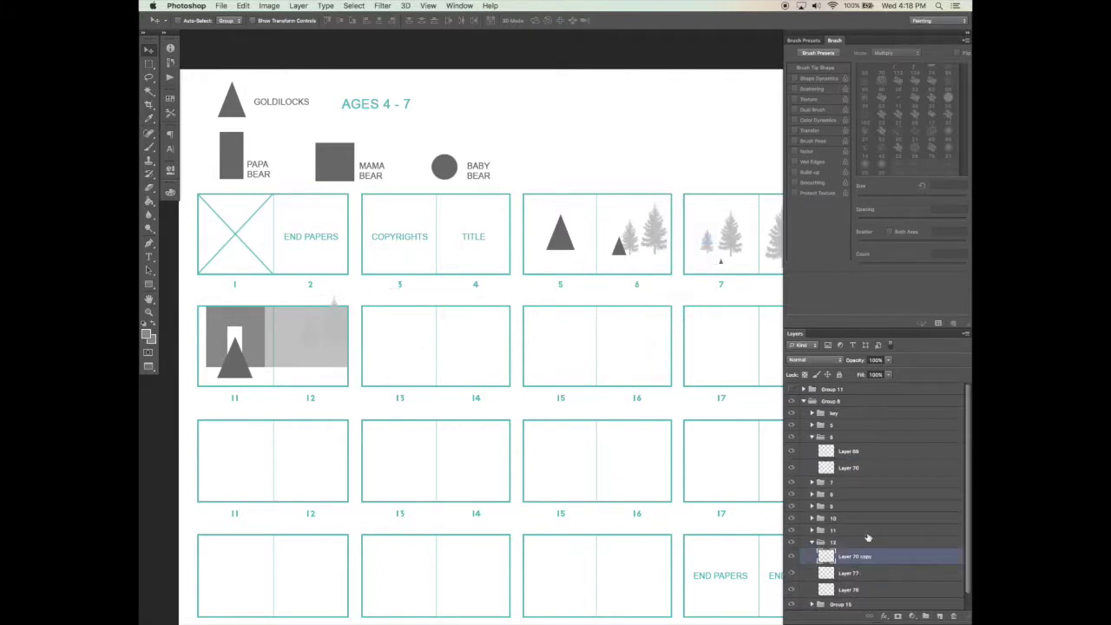
Step: Set the copied trees' blend mode to Multiply and enlarge them beyond the frame height with Free Transform
click(813, 359)
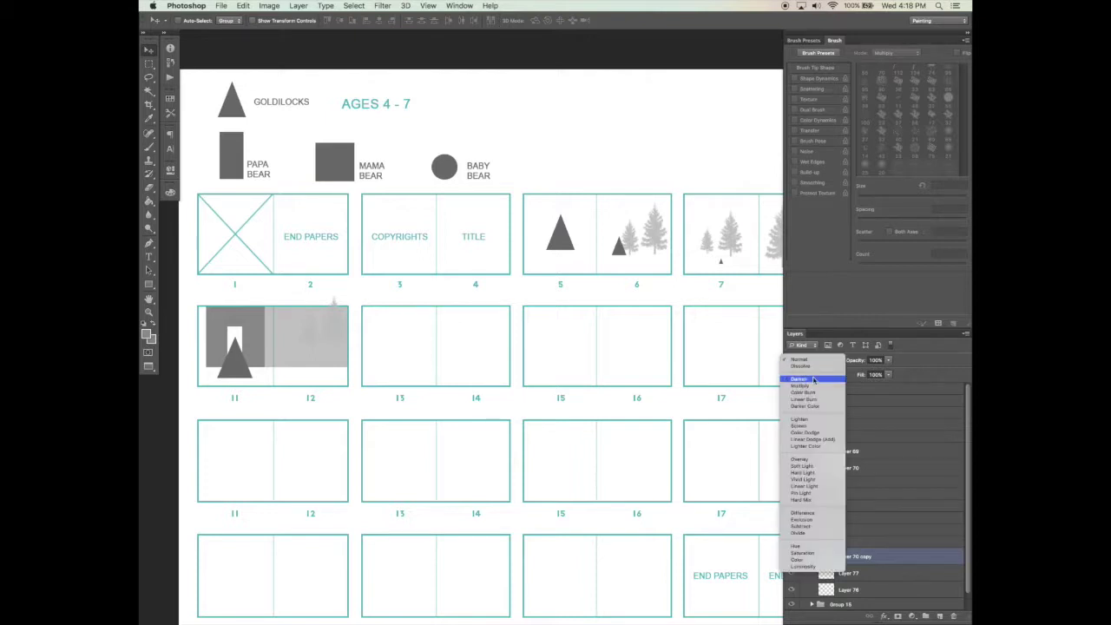
click(811, 382)
scroll(887, 536, down, 1)
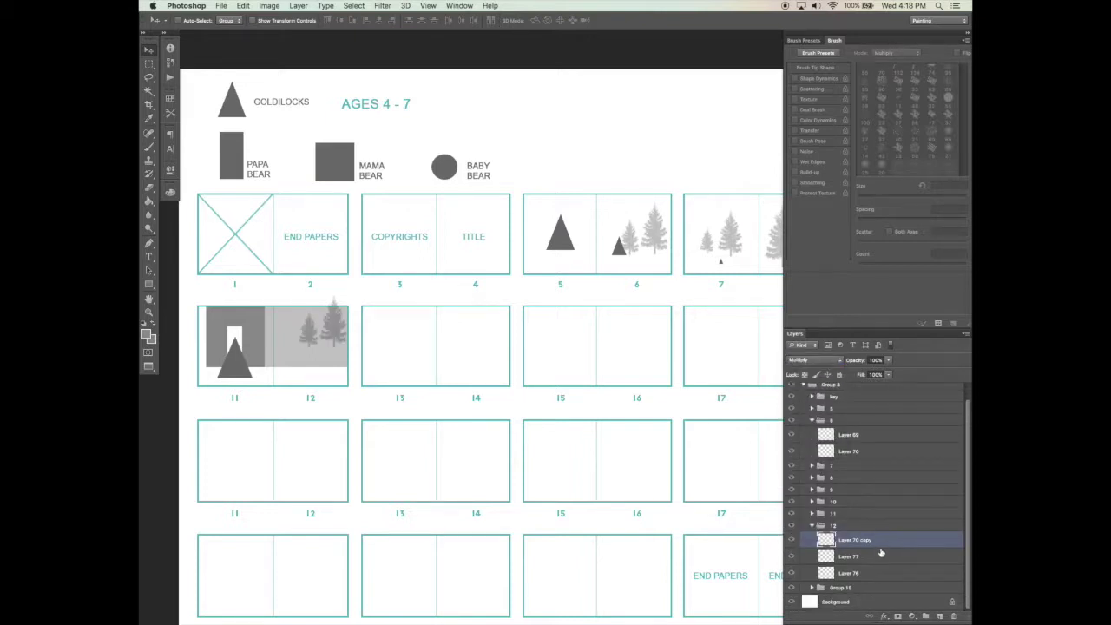
key(super+t)
drag(347, 348, 405, 356)
key(Return)
Step: Lasso and remove the smaller copied tree, and move the large tree onto the outer edge of page 12
key(l)
mouse_move(352, 312)
mouse_down()
mouse_move(314, 335)
mouse_move(330, 393)
mouse_move(372, 392)
mouse_up()
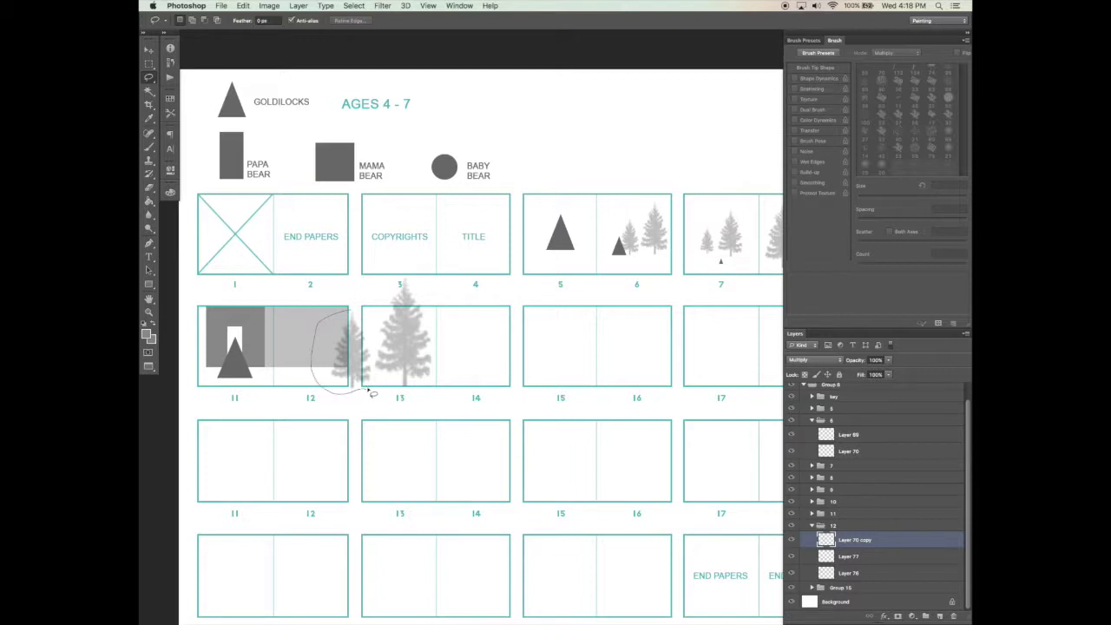
drag(373, 338, 375, 337)
key(v)
mouse_move(426, 367)
mouse_down()
mouse_move(373, 357)
mouse_move(357, 364)
mouse_move(364, 375)
mouse_up()
drag(338, 334, 340, 304)
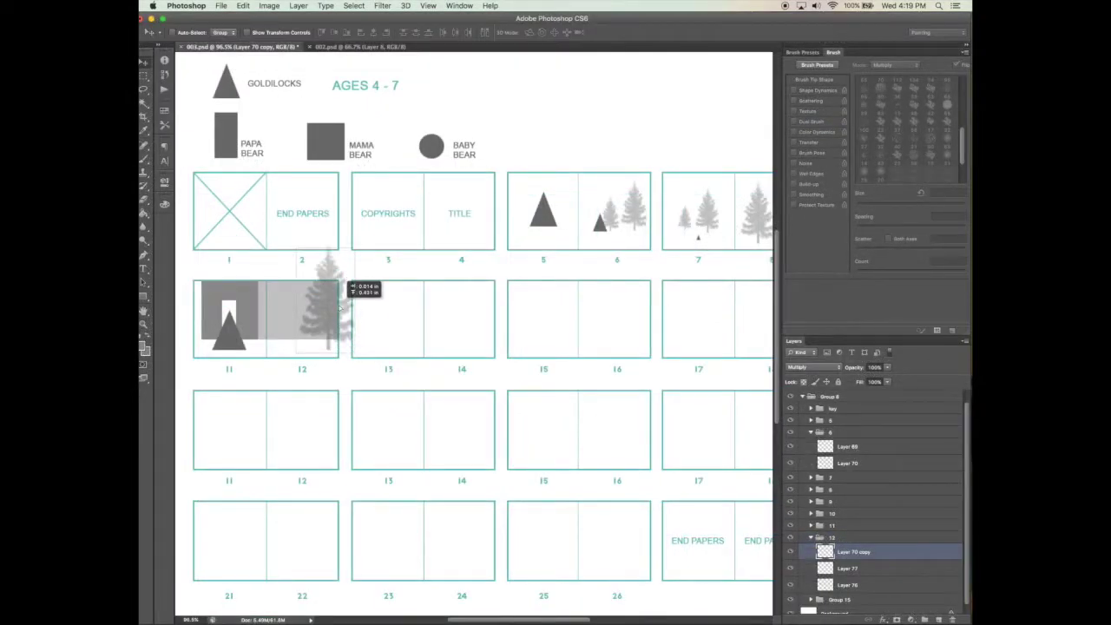
Step: Delete the parts of the tree that extend past the outer side and top of the page 12 frame
key(b)
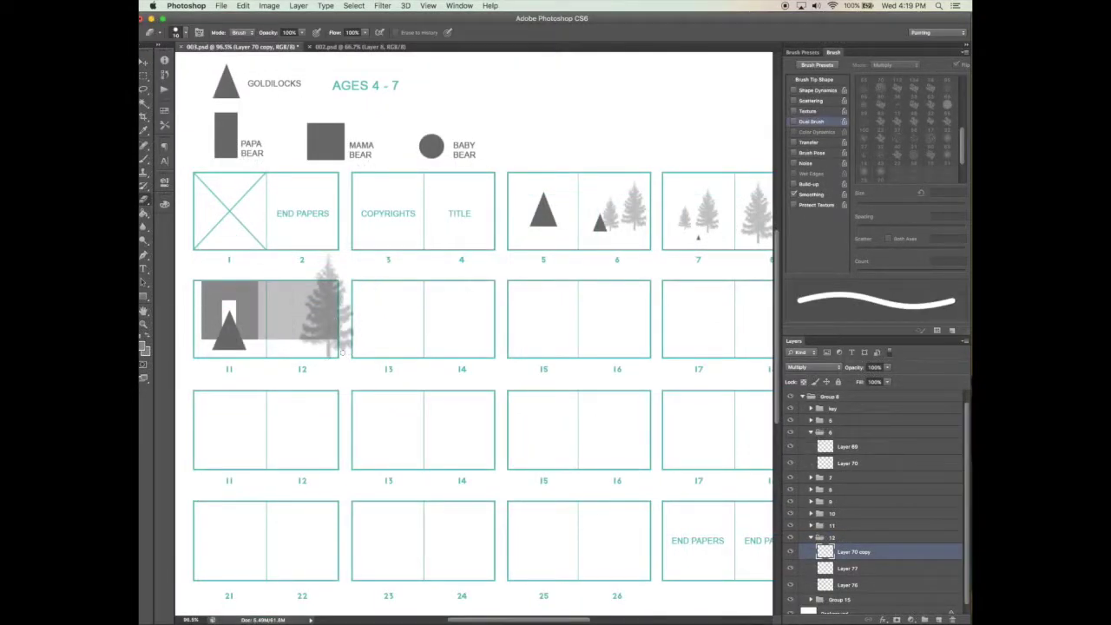
key(m)
mouse_move(377, 254)
mouse_down()
mouse_move(360, 382)
mouse_move(339, 379)
mouse_up()
drag(271, 232, 371, 281)
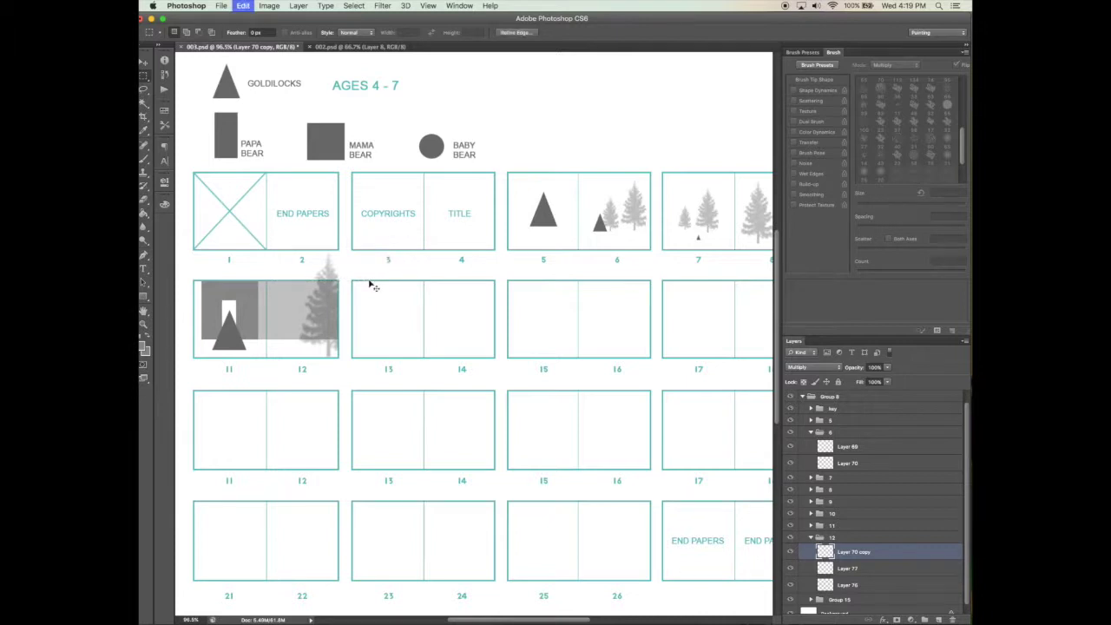
key(Delete)
key(ctrl+d)
key(v)
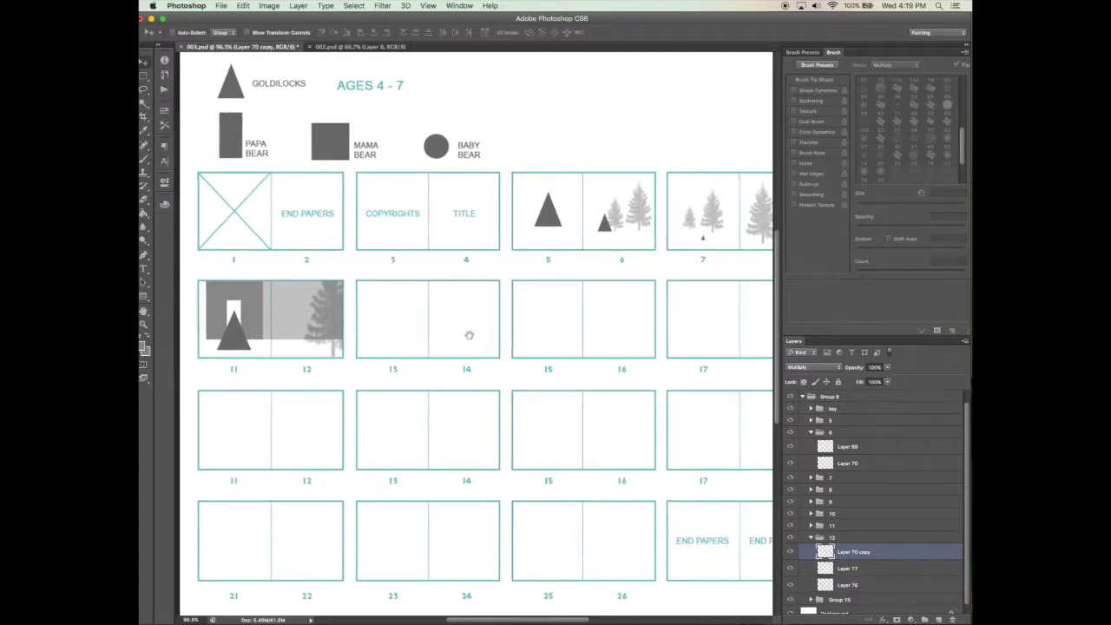
Step: Move the page 12 tree further toward the outer edge and cut away the part overhanging the frame
click(833, 569)
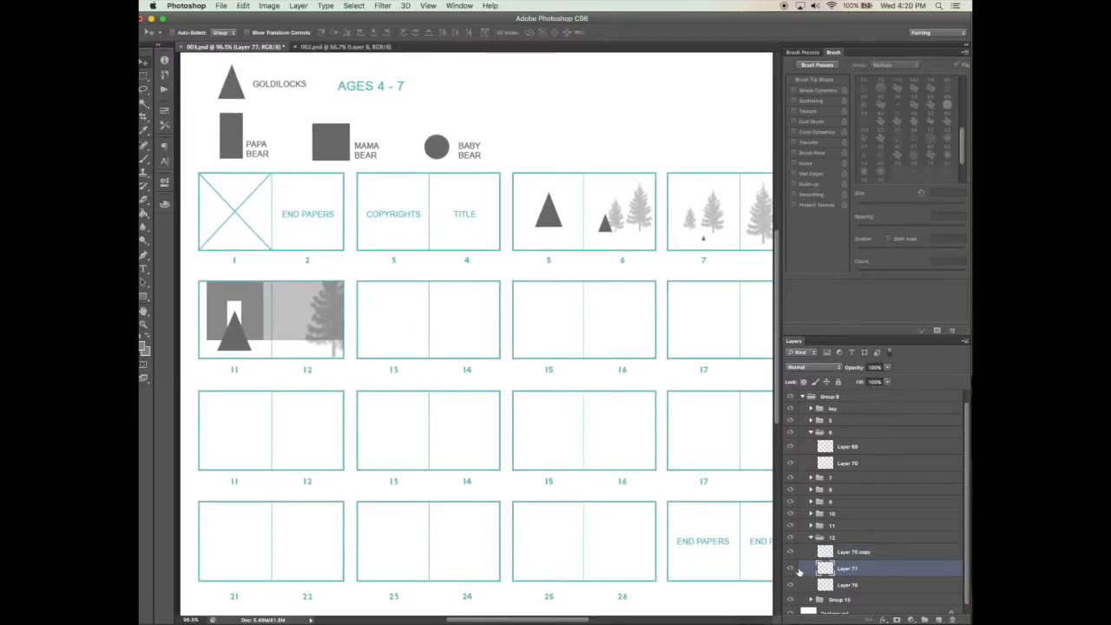
click(856, 556)
click(790, 552)
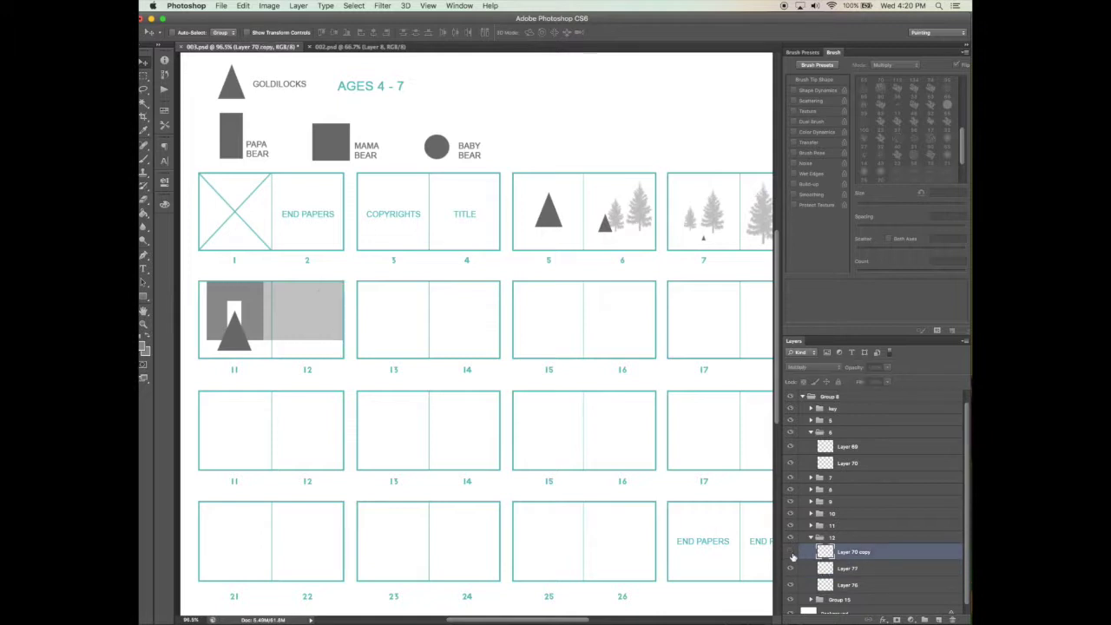
click(790, 552)
drag(368, 411, 387, 381)
key(m)
drag(374, 261, 345, 368)
key(super+x)
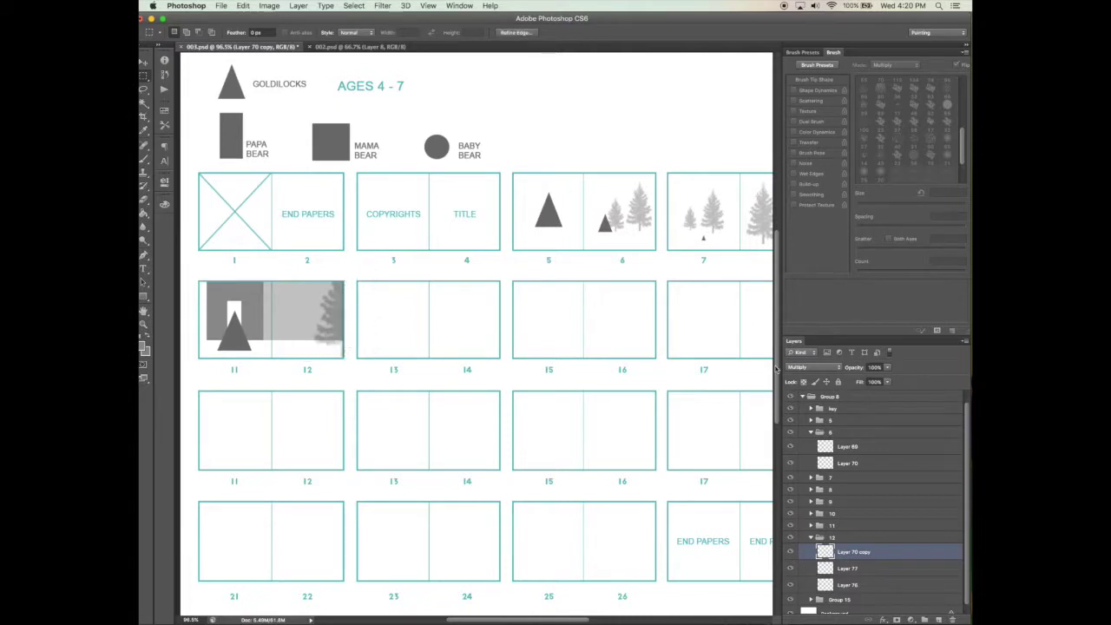
Step: Set the tree layer's blend mode to Normal and darken it using Hue/Saturation with Lightness -45
click(801, 368)
click(805, 346)
click(804, 345)
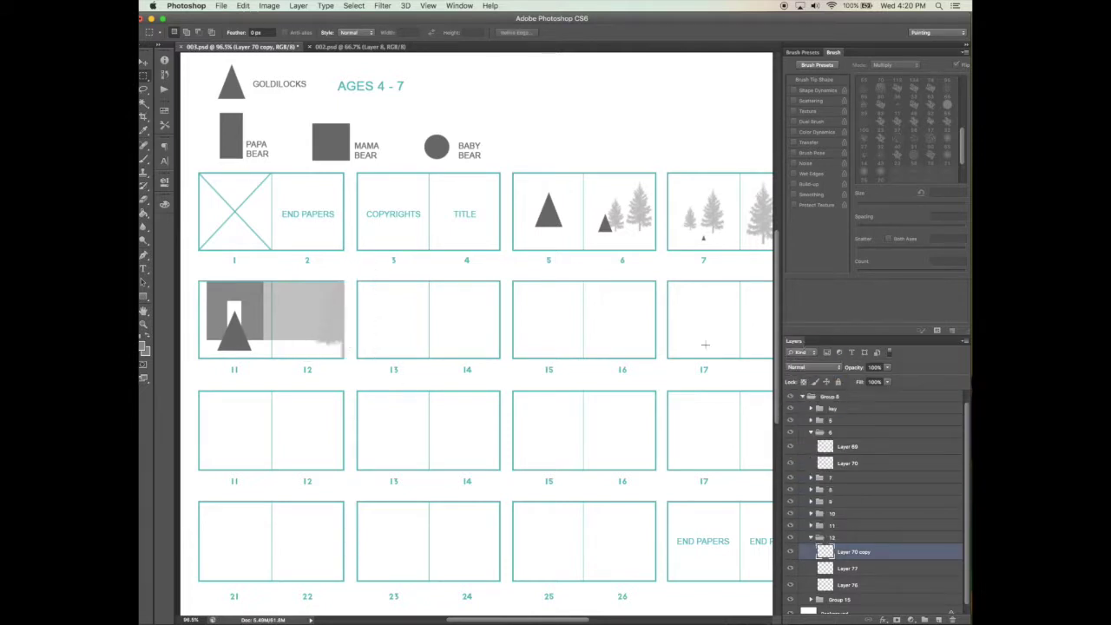
key(i)
key(super+u)
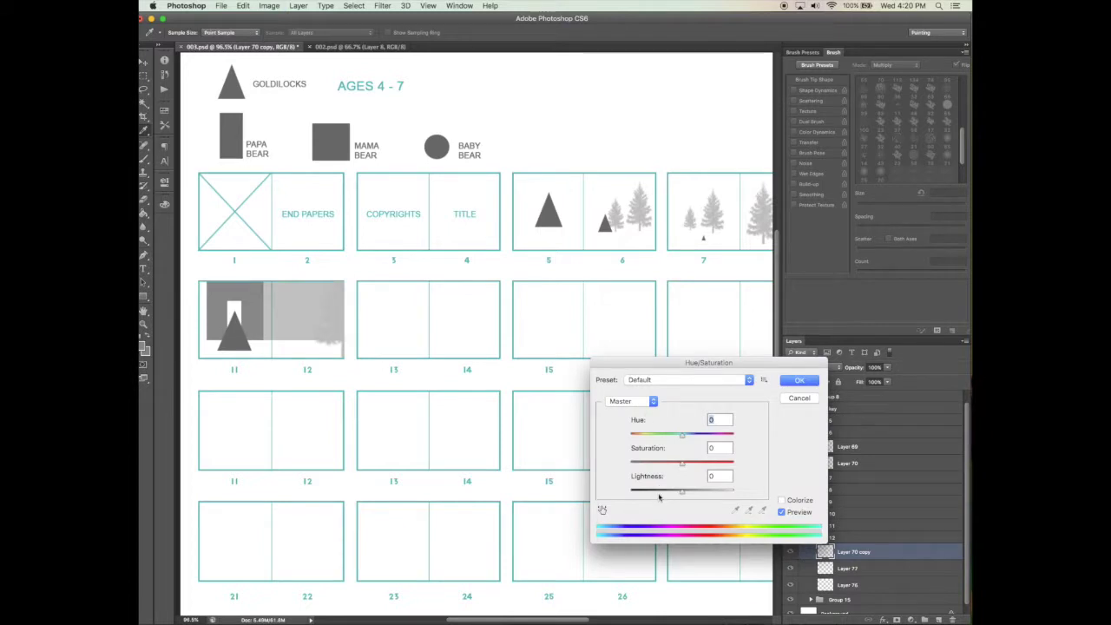
click(658, 493)
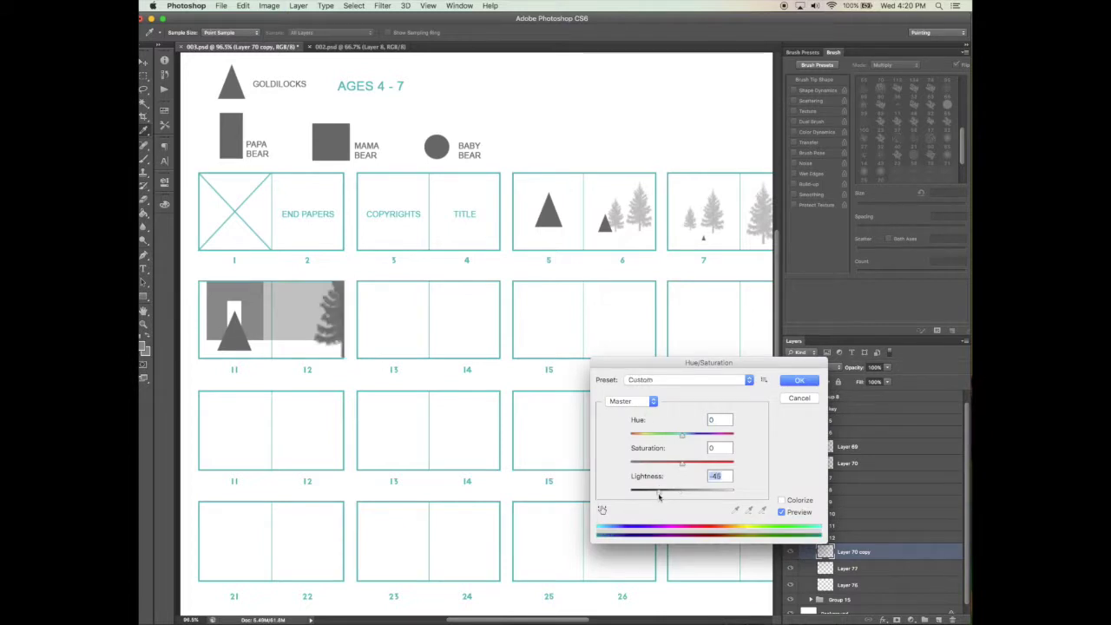
click(796, 380)
Step: Fill a wide white window rectangle on the page 12 wall on a new layer beneath the tree, and save the document
key(v)
click(940, 620)
drag(852, 552, 860, 575)
key(m)
drag(276, 300, 333, 323)
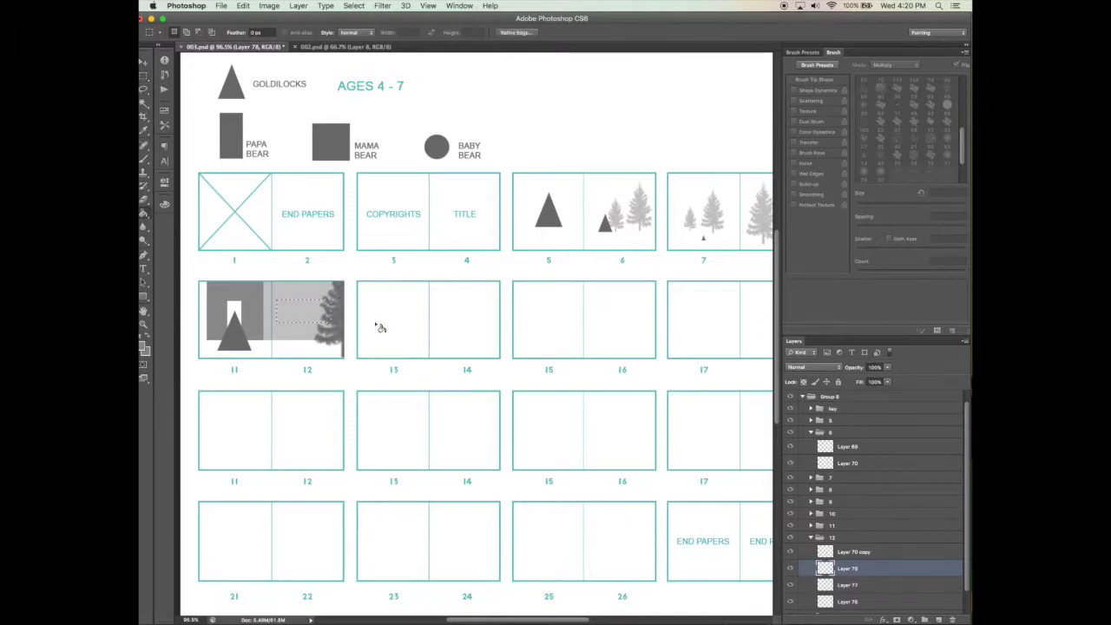
key(x)
key(alt+BackSpace)
key(super+d)
key(v)
key(super+s)
Step: Switch the document to full screen mode with the menu bar kept
drag(385, 347, 412, 348)
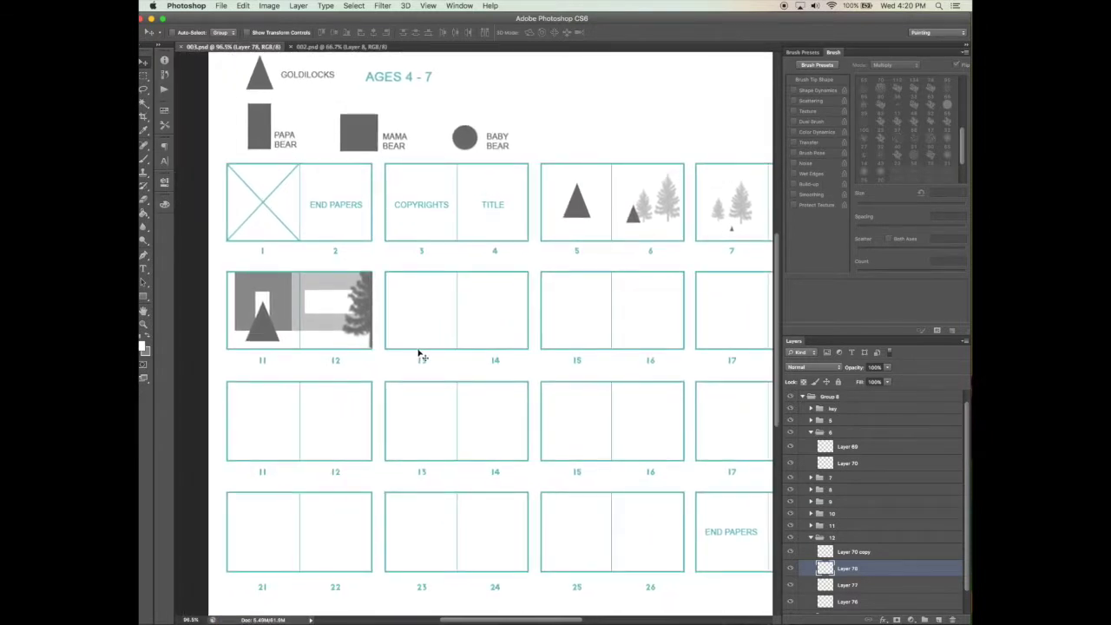
key(f)
drag(476, 295, 433, 303)
key(z)
drag(434, 303, 364, 305)
key(v)
mouse_move(493, 344)
mouse_down()
mouse_move(389, 352)
mouse_move(505, 368)
mouse_move(528, 359)
mouse_move(502, 351)
mouse_move(528, 350)
mouse_move(501, 351)
mouse_up()
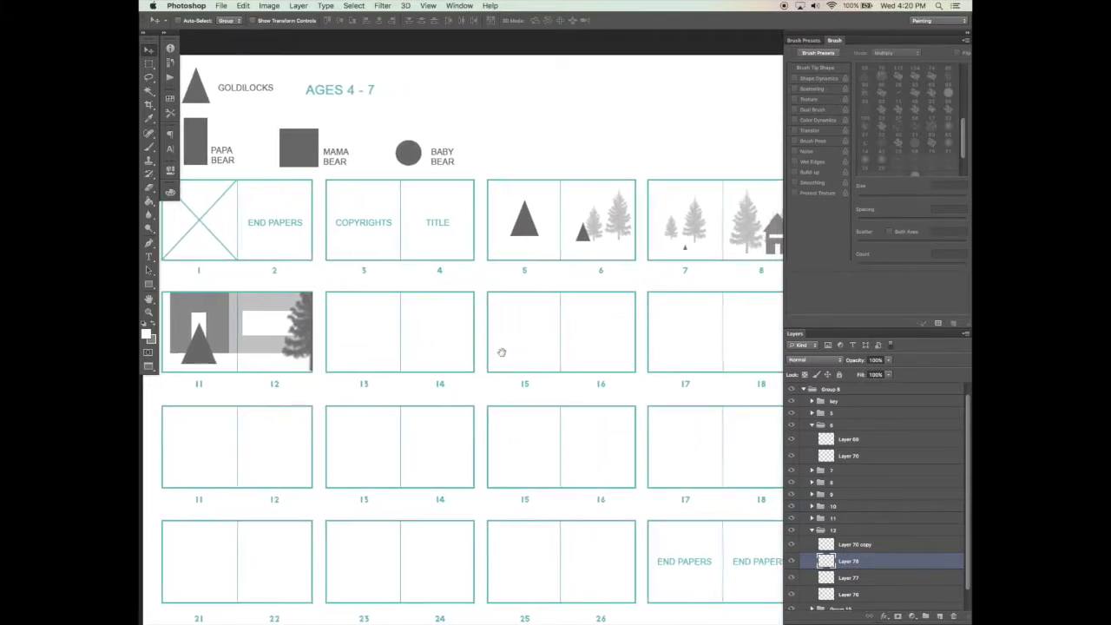
drag(433, 339, 409, 339)
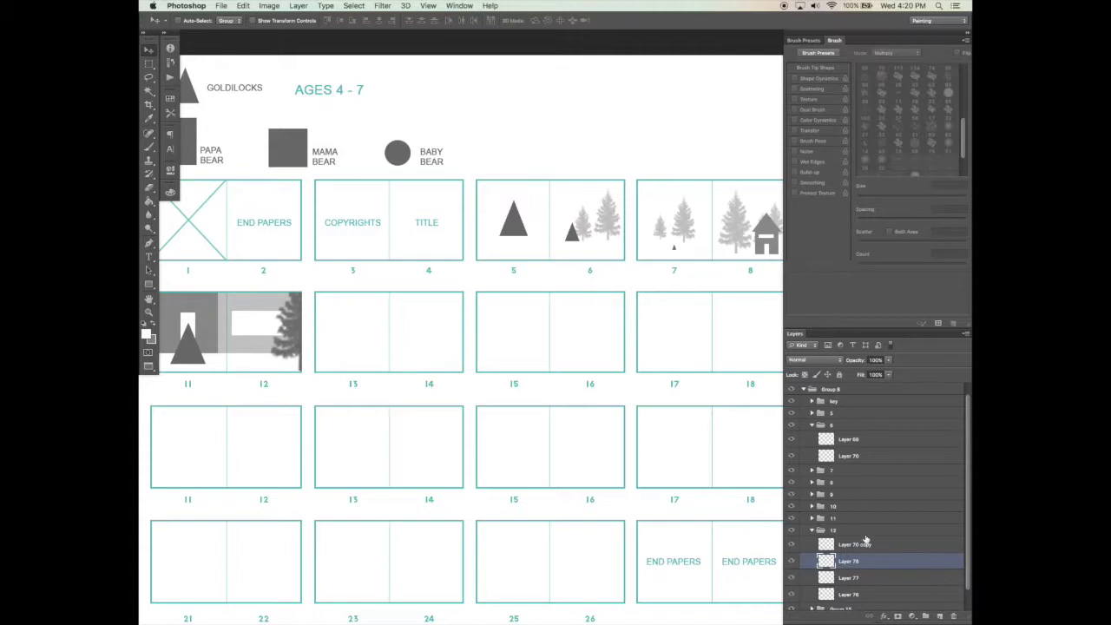
Step: Collapse group 12 and create a new layer group named 13 below it with an empty layer inside
click(813, 531)
click(844, 555)
click(925, 617)
click(939, 617)
click(852, 557)
double_click(842, 554)
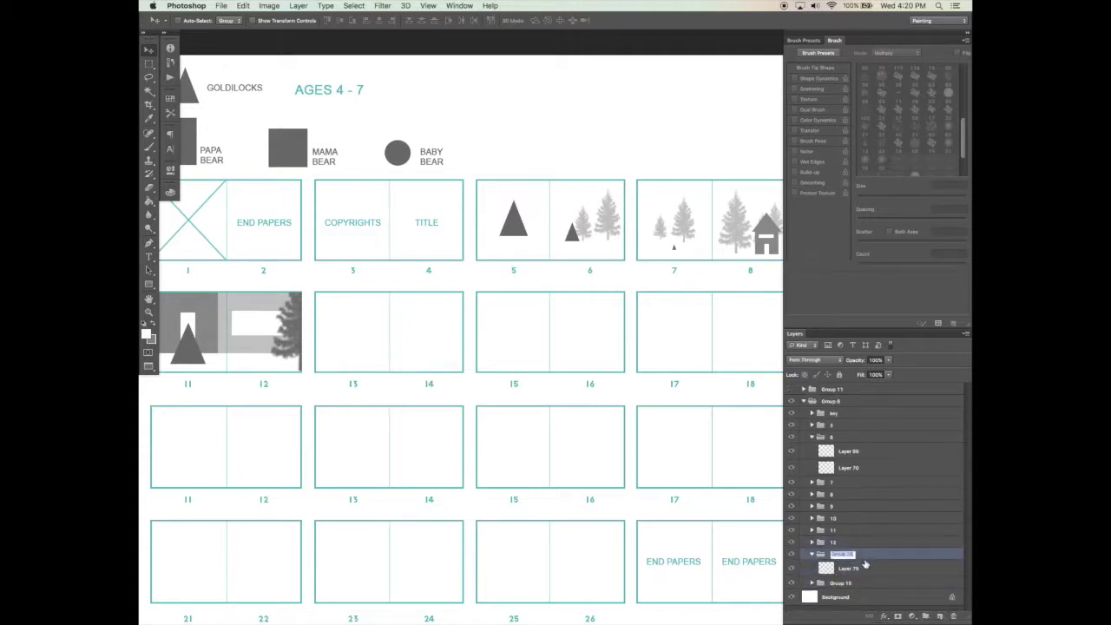
text(13)
click(843, 567)
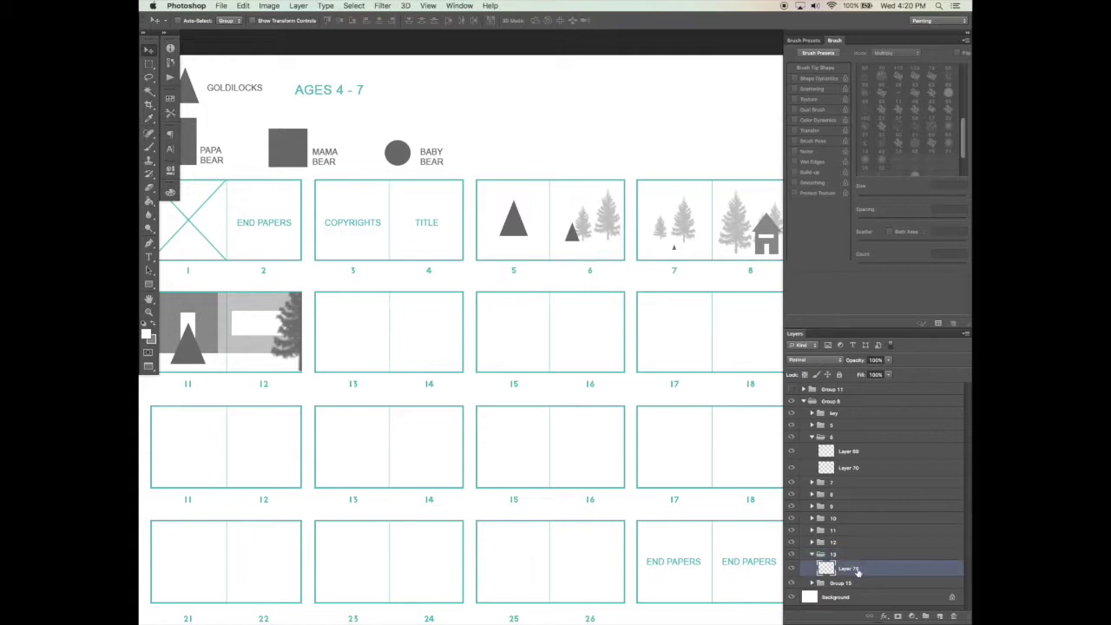
Step: Fill most of the page 13–14 spread with the dark wall gray sampled from page 11, and set the layer to Multiply
mouse_move(568, 438)
mouse_down()
mouse_move(596, 417)
mouse_move(581, 427)
mouse_up()
key(g)
alt+click(222, 289)
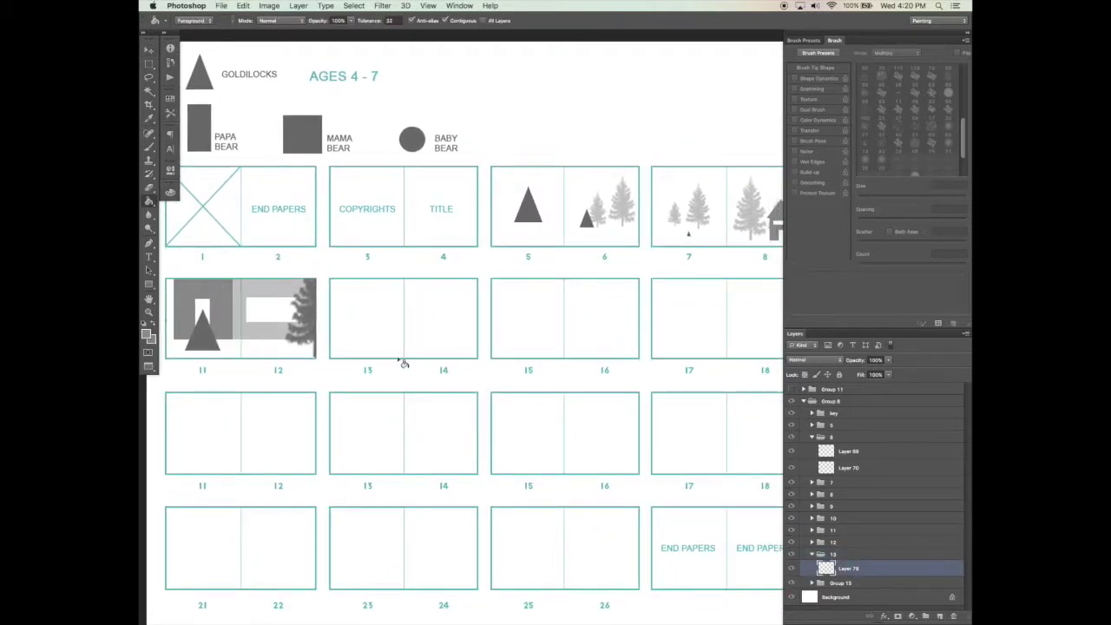
key(m)
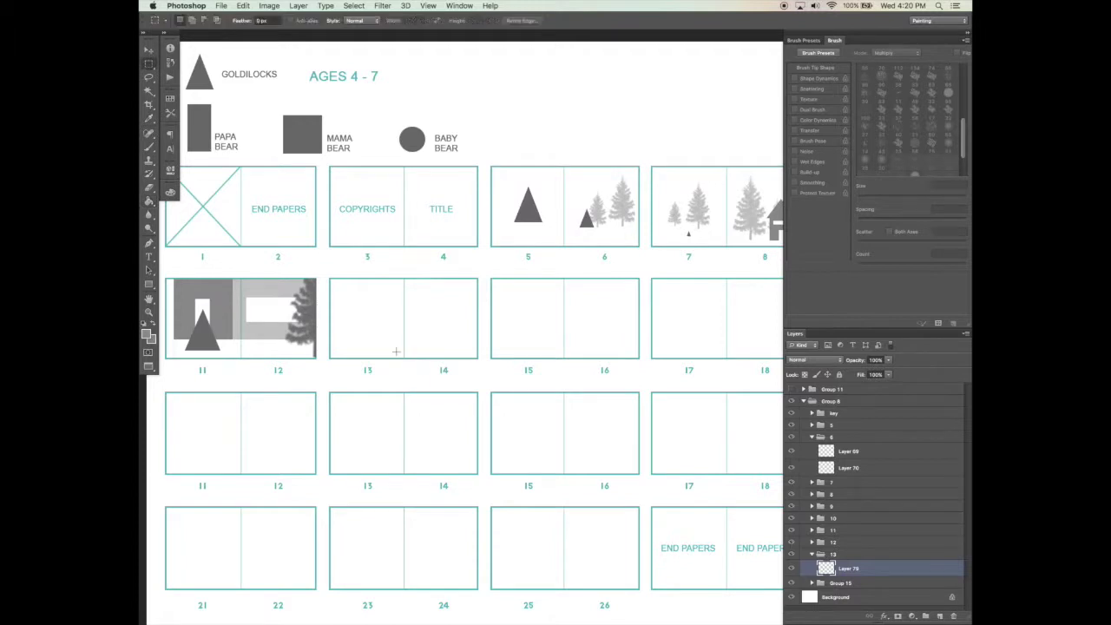
drag(328, 278, 478, 344)
key(alt+BackSpace)
key(super+d)
key(v)
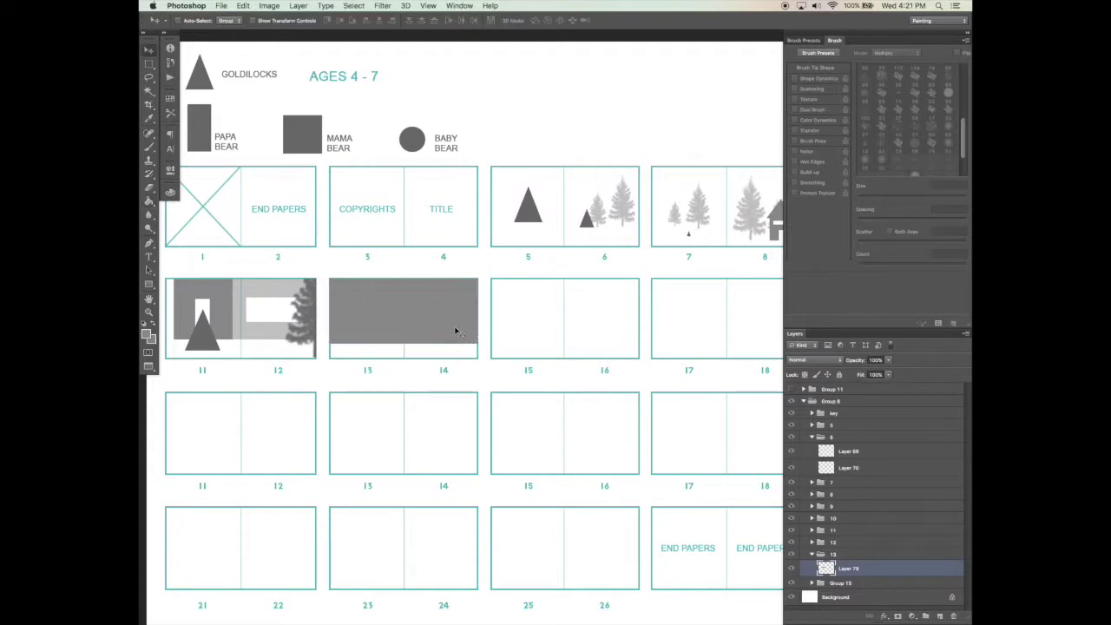
click(816, 363)
click(812, 391)
Step: Set the eraser's spacing to 1% and erase the gray block's lower edge in a straight line rising toward page 14
key(b)
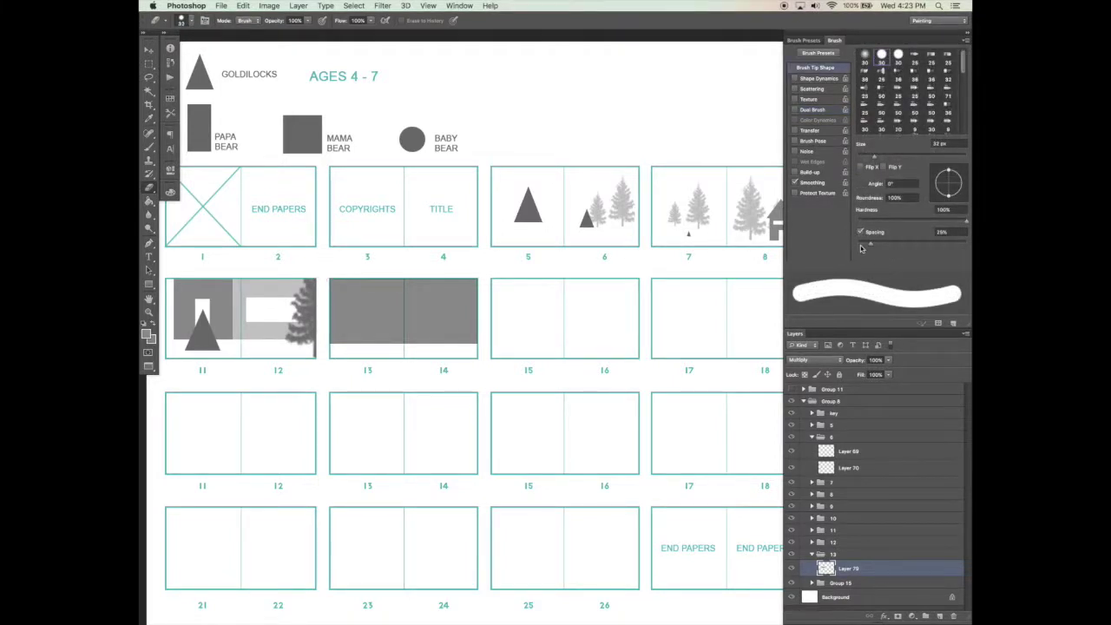
drag(861, 249, 614, 253)
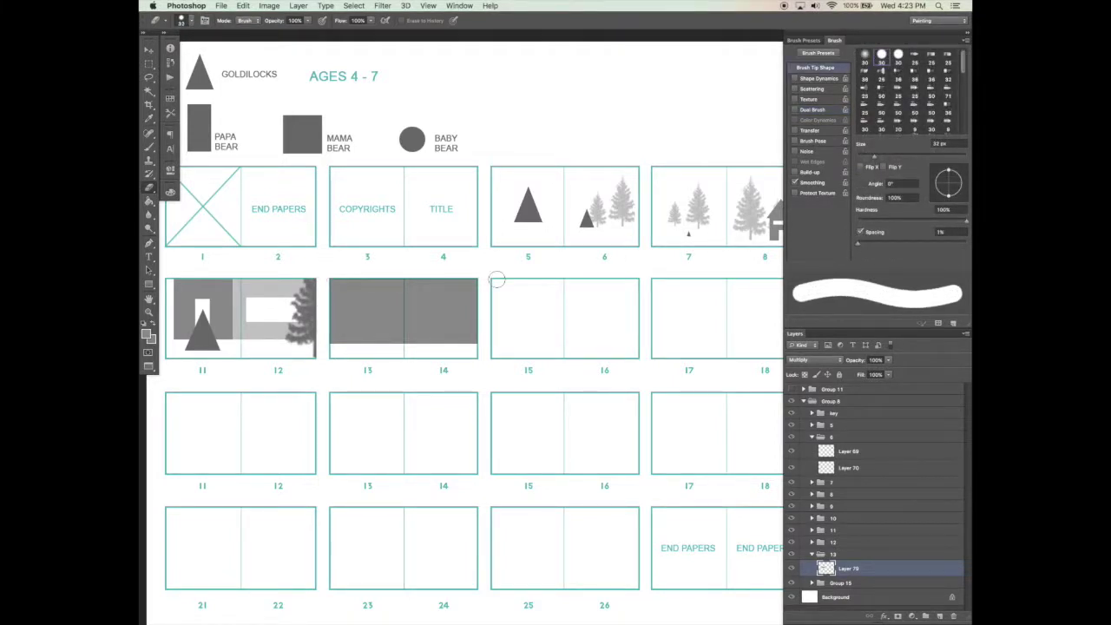
mouse_move(330, 352)
mouse_down()
mouse_move(503, 325)
mouse_move(423, 347)
mouse_up()
shift+click(504, 326)
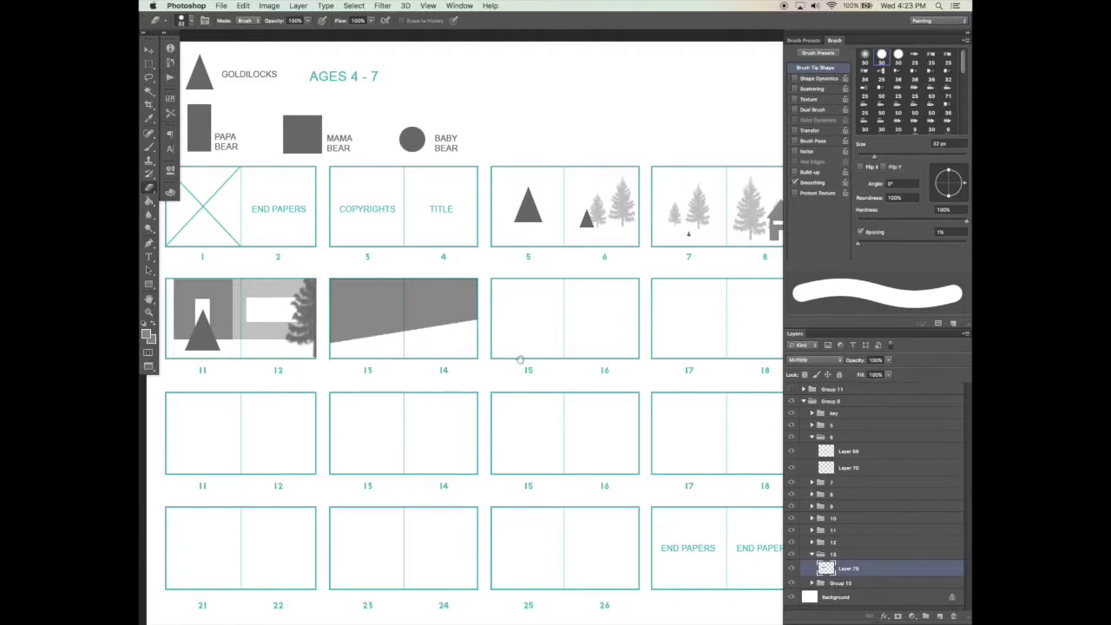
drag(521, 360, 519, 362)
key(v)
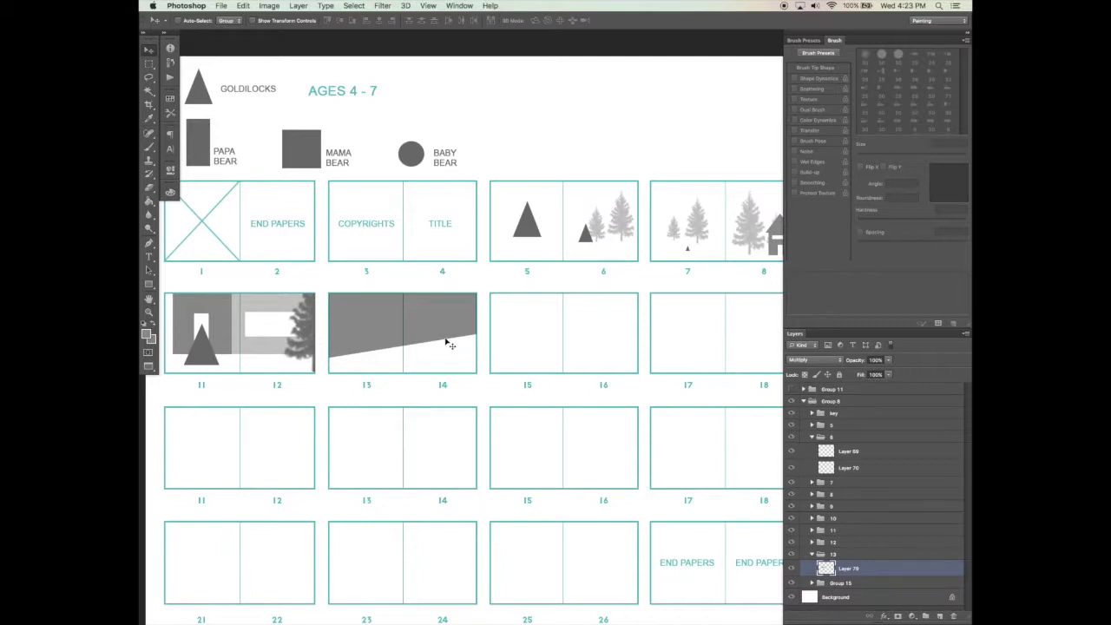
Step: Erase the slanted lower edge of the page 13–14 gray block again along a steeper straight line, and save the document
key(b)
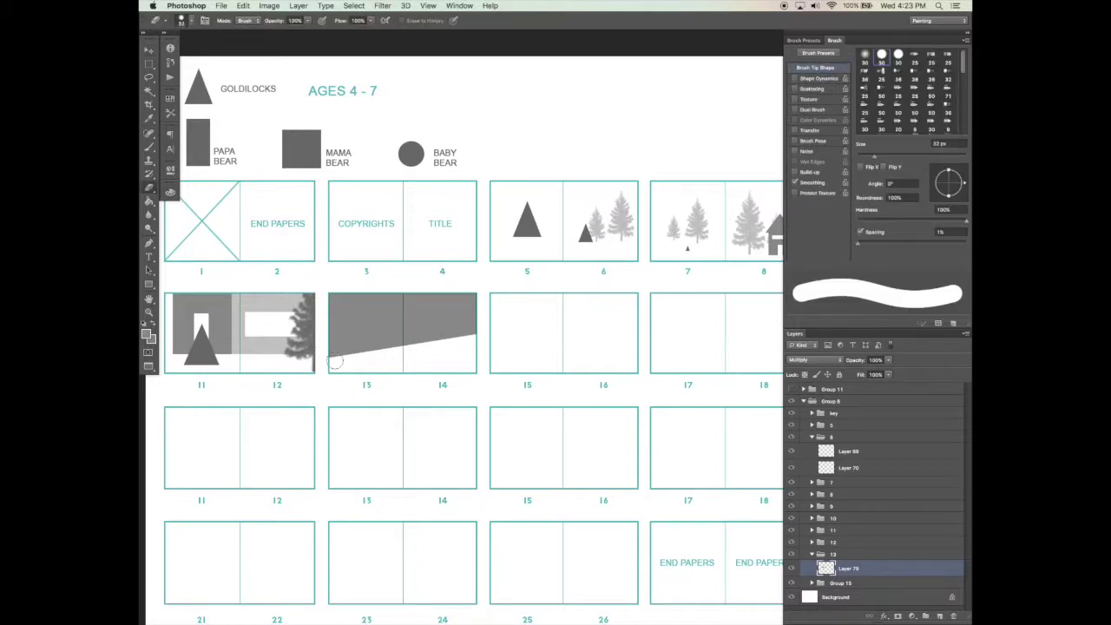
shift+click(483, 326)
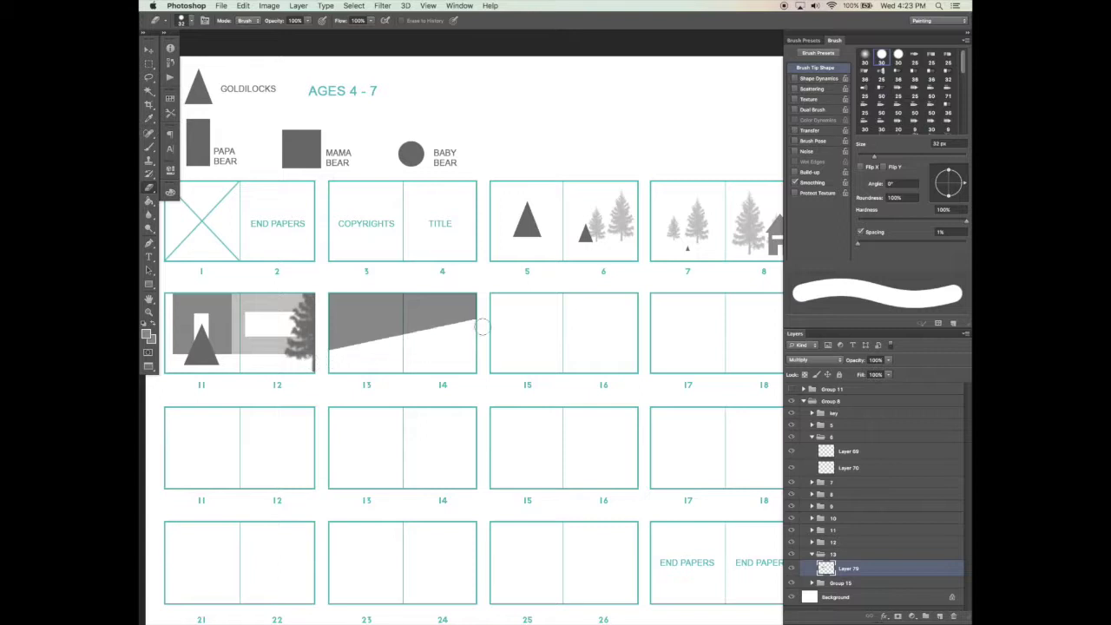
drag(512, 332, 513, 337)
key(super+s)
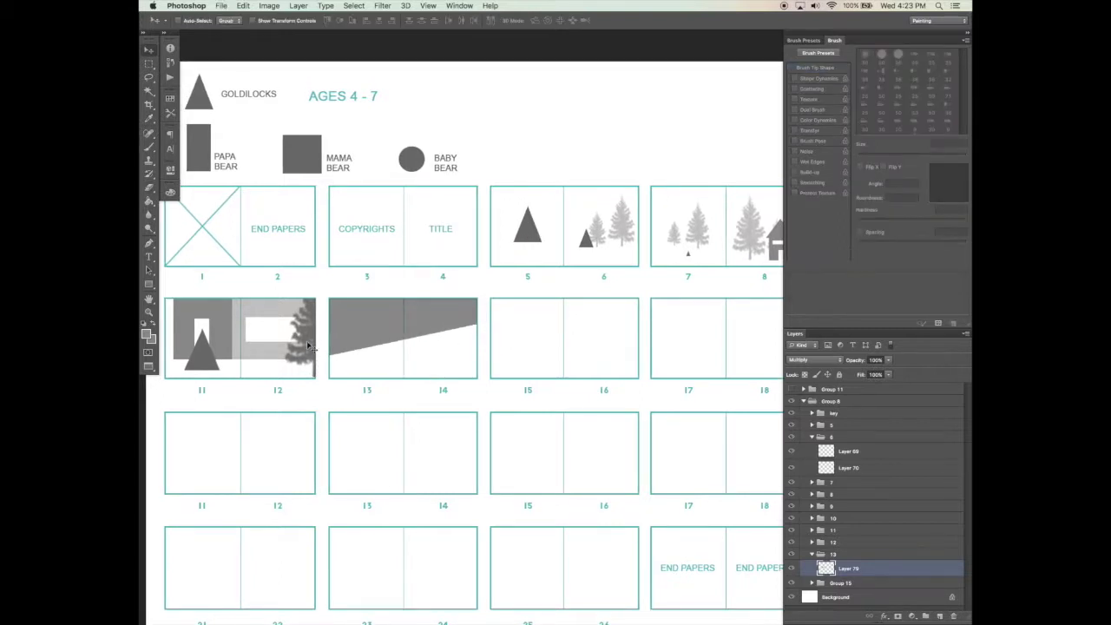
Step: Cut a vertical rectangular doorway out of the gray wall on page 13 and save the document
key(m)
drag(372, 357, 352, 291)
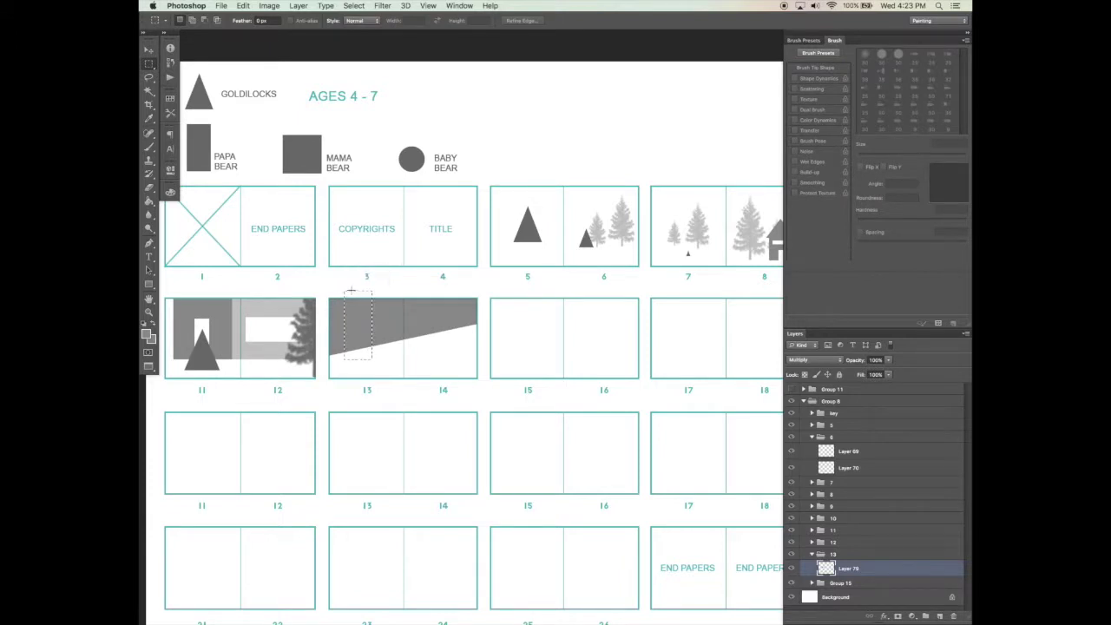
key(BackSpace)
key(super+d)
key(v)
key(super+s)
drag(440, 354, 440, 354)
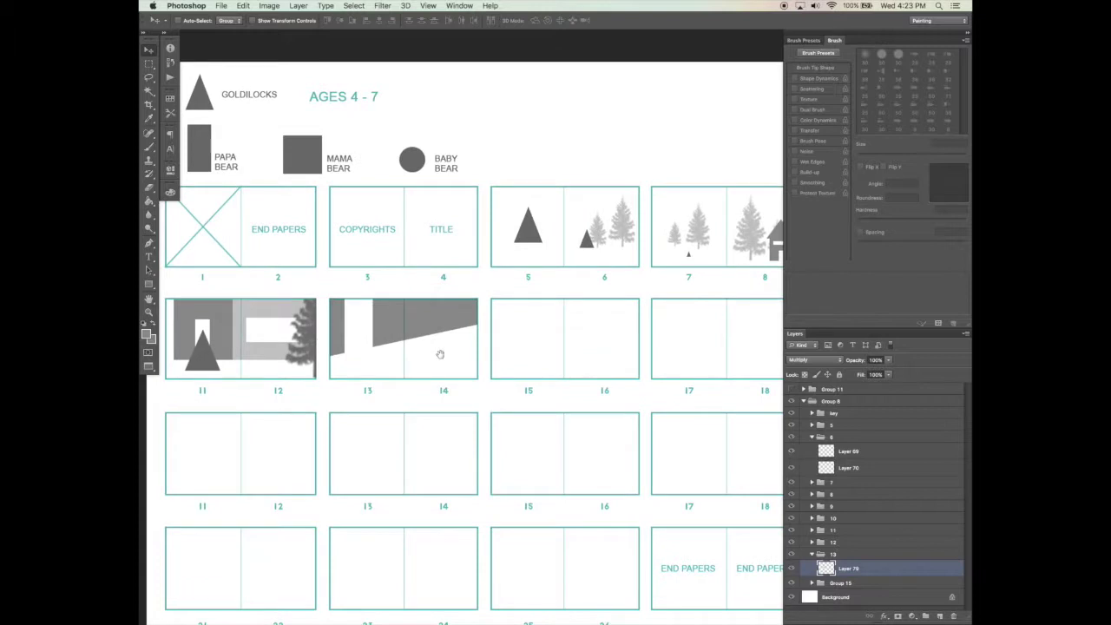
Step: Add a new layer, draw a tapering tabletop path in the lower corner of page 14, and convert the path to a selection
click(939, 615)
key(p)
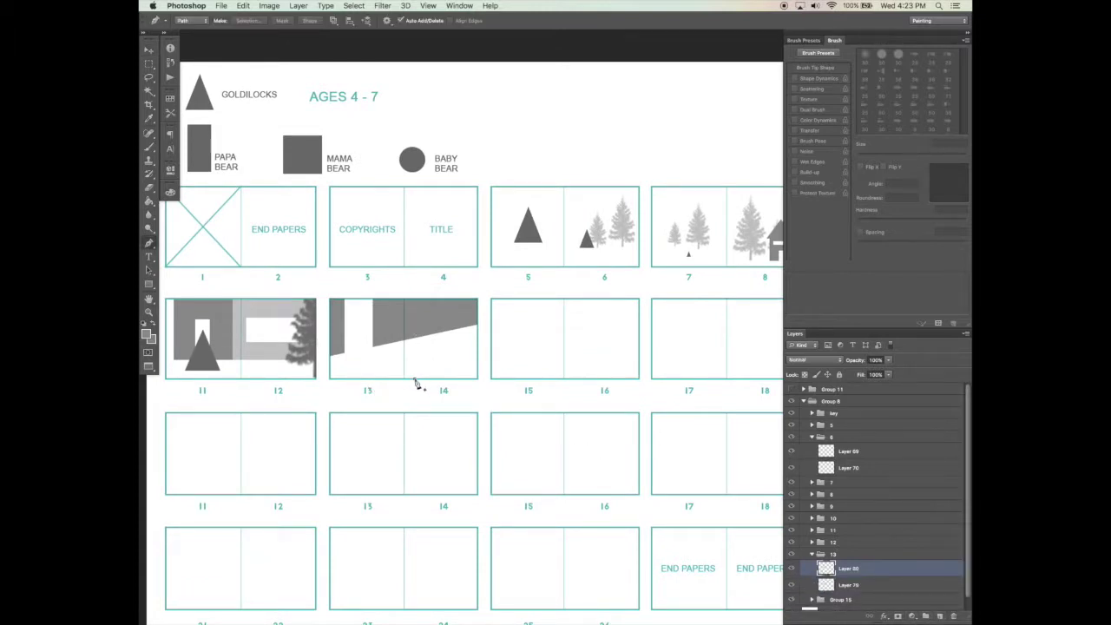
click(414, 379)
click(479, 348)
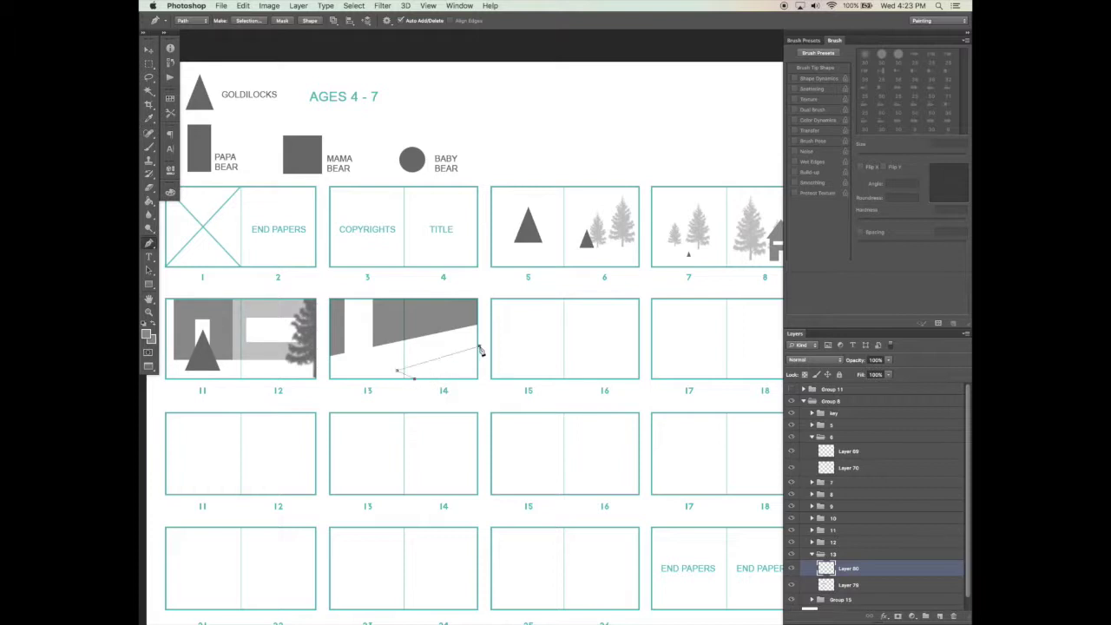
click(484, 374)
right_click(447, 364)
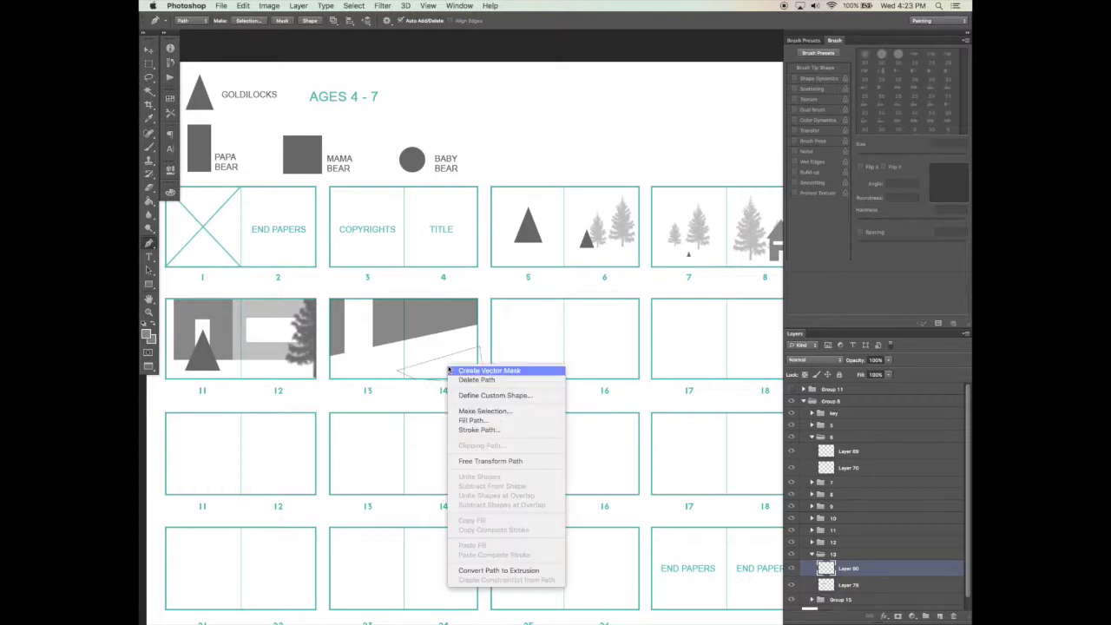
click(495, 408)
key(Return)
Step: Fill the tabletop selection with light gray, deselect it, and save the document
key(g)
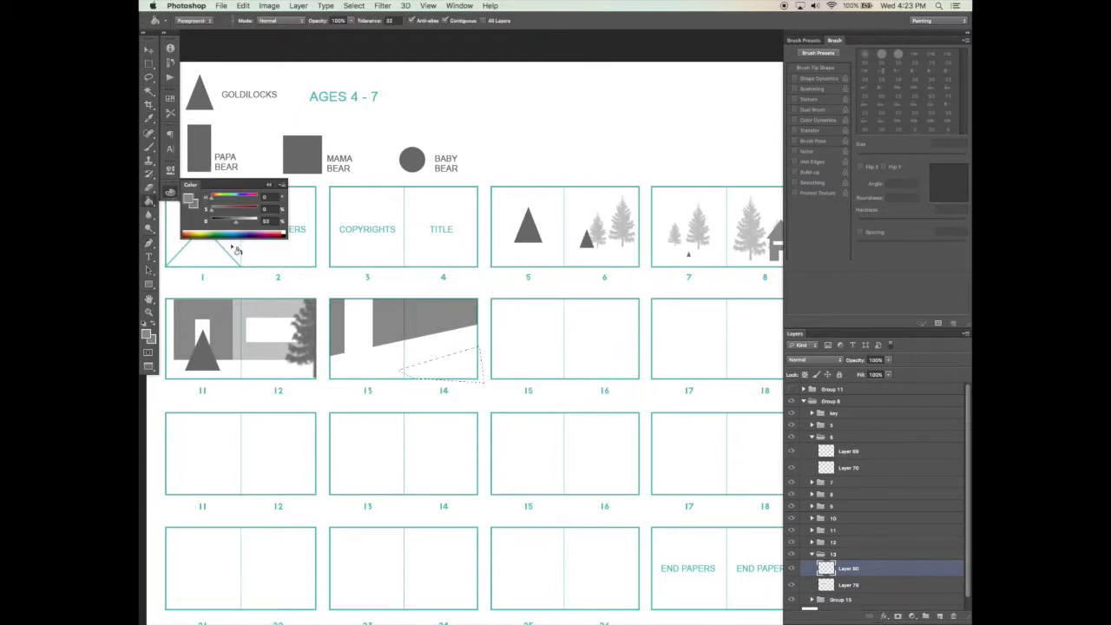
click(488, 382)
key(super+d)
key(v)
key(super+s)
Step: Set the tabletop layer to Multiply and erase the parts that extend beyond the page 14 frame
click(833, 364)
click(833, 392)
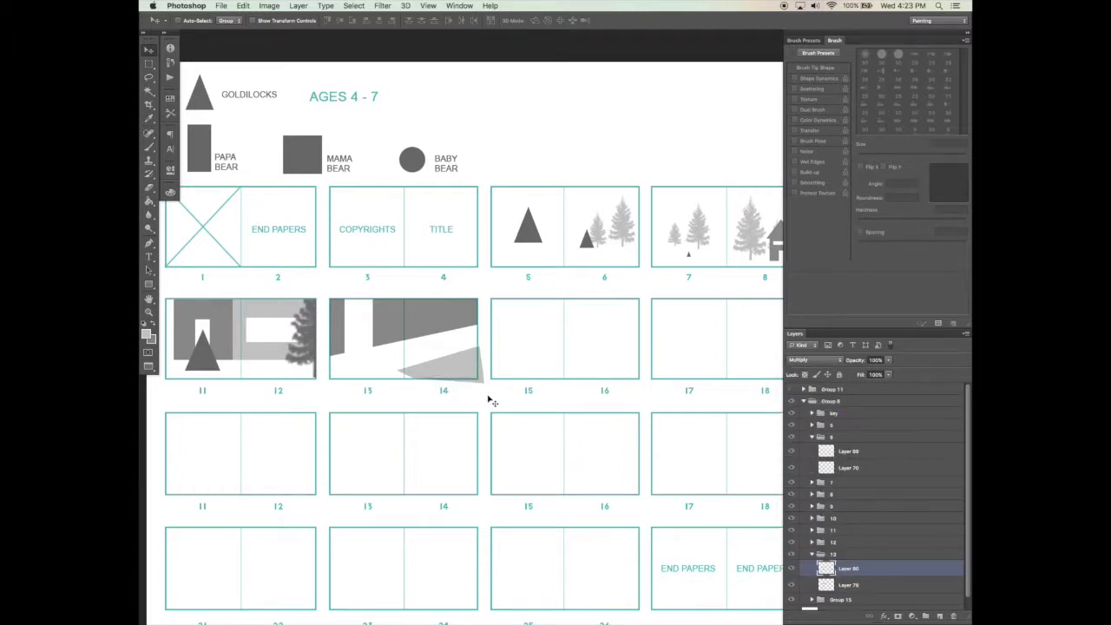
key(b)
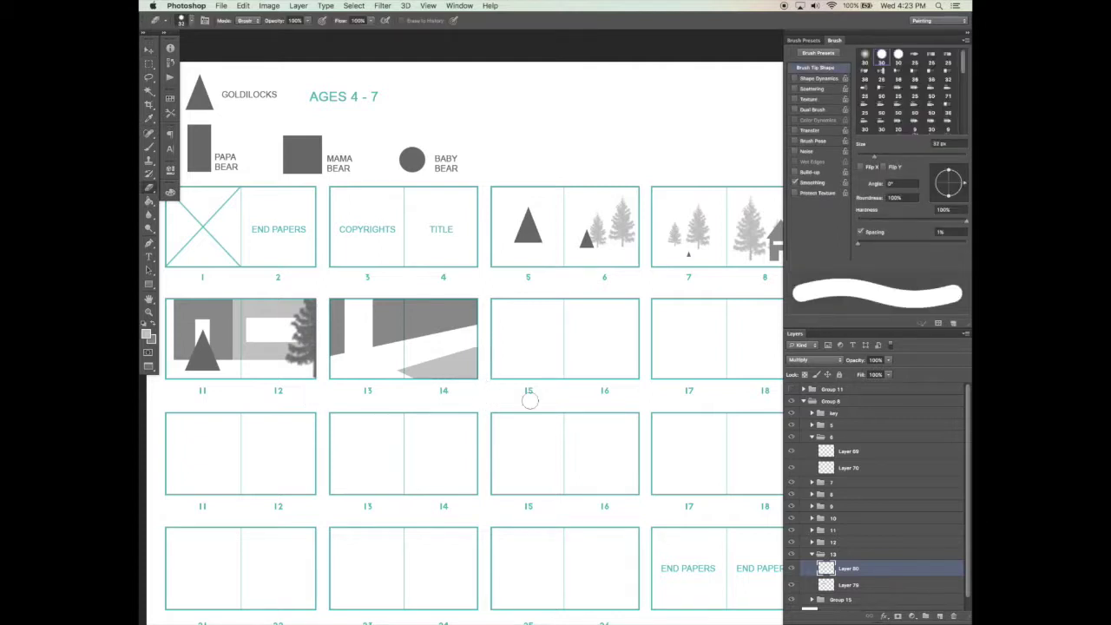
Step: Sample the dark wall gray, turn off Dual Brush and Shape Dynamics, set the brush's roundness to 100%, and add a new layer
scroll(498, 398, left, 2)
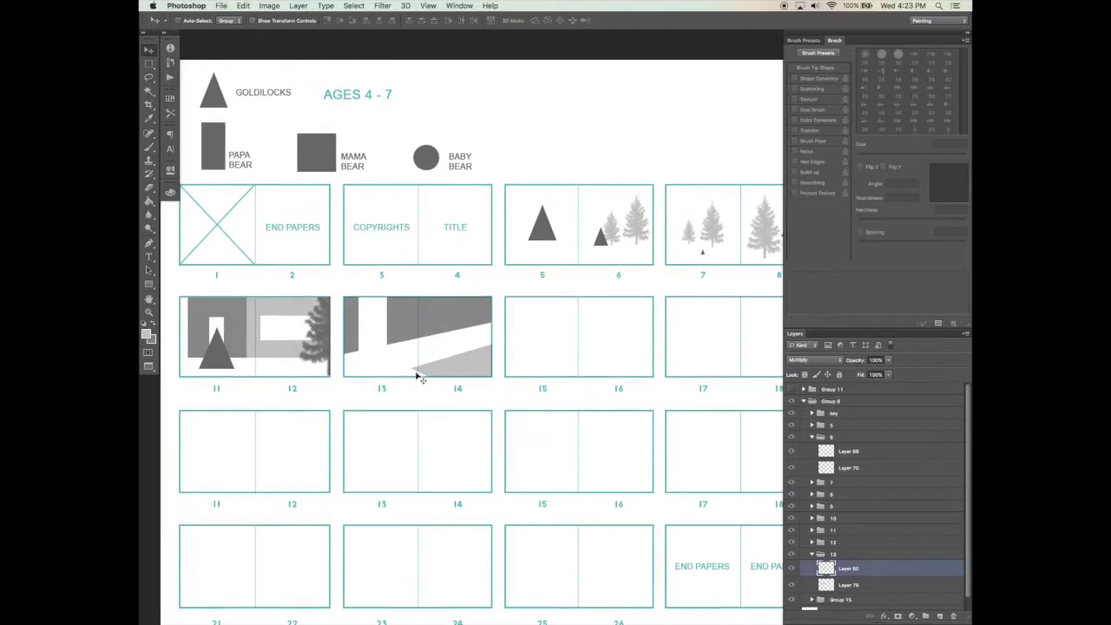
scroll(416, 372, up, 3)
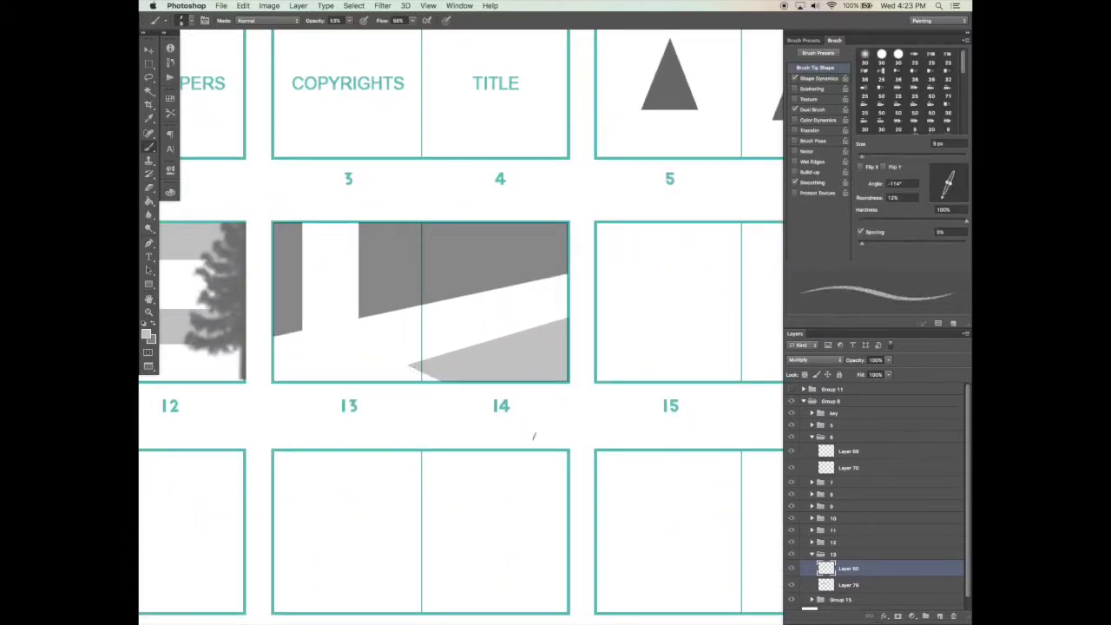
alt+click(388, 269)
scroll(411, 381, down, 1)
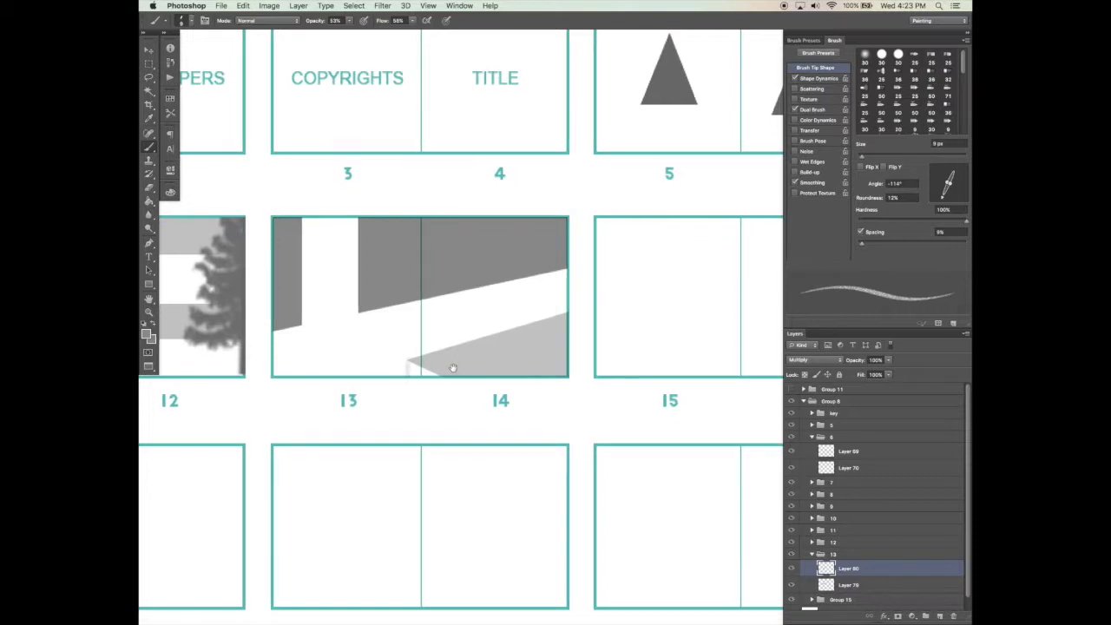
click(795, 110)
mouse_move(949, 184)
mouse_down()
mouse_move(944, 192)
mouse_move(967, 185)
mouse_move(941, 219)
mouse_up()
click(794, 78)
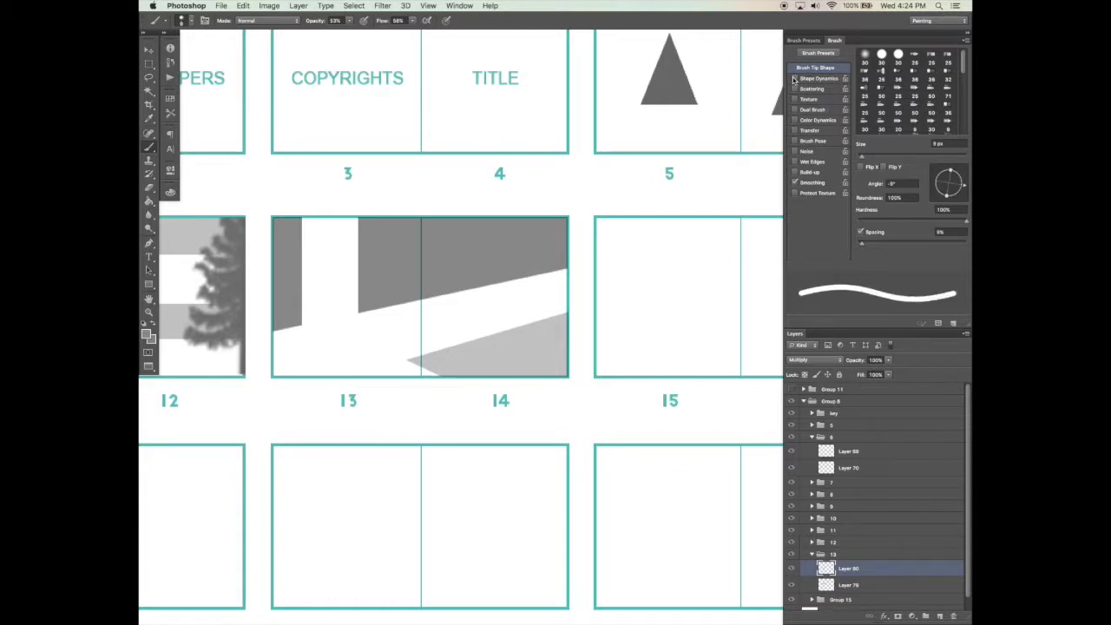
click(939, 616)
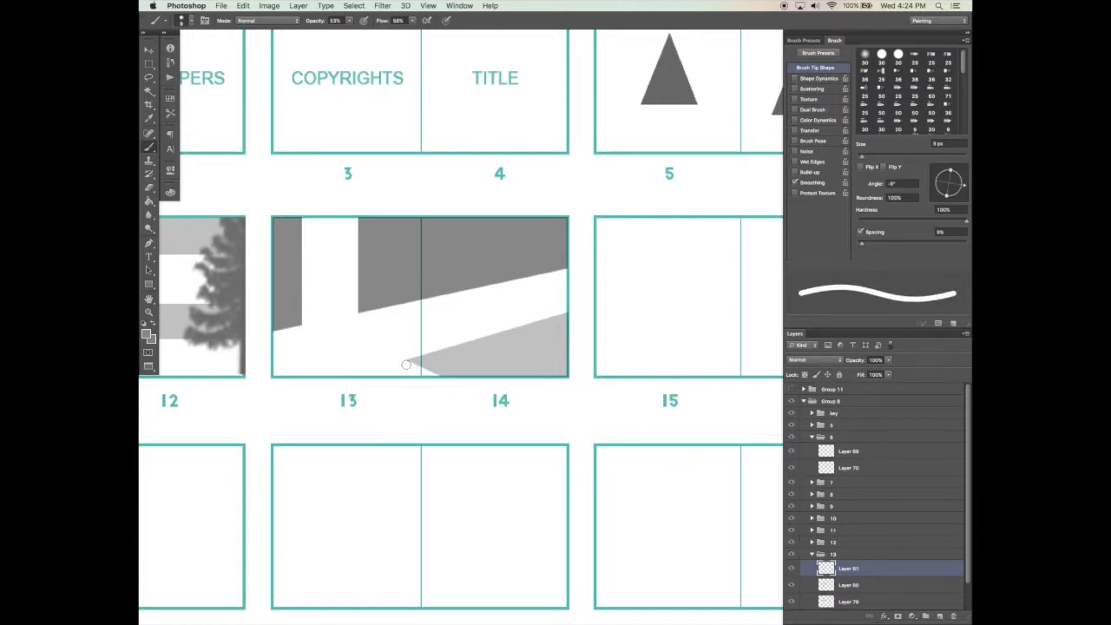
drag(452, 384, 456, 389)
key(super+alt+z)
key(super+alt+z)
Step: Set the brush's opacity and flow to 100% and paint a dark gray stroke along the tabletop's short front edge
click(349, 21)
click(412, 20)
drag(415, 33, 490, 33)
click(488, 205)
drag(402, 363, 449, 387)
Step: Merge the dark edge stroke into the tabletop layer and erase its excess around the table corner and below the page frame
key(e)
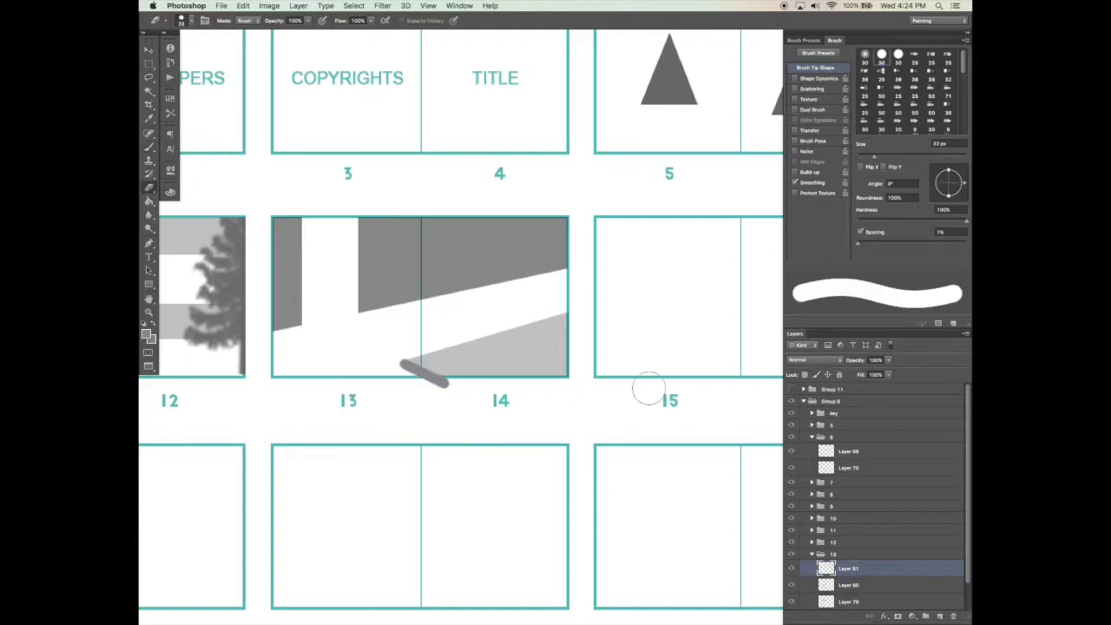
key(super+e)
mouse_move(474, 421)
mouse_down()
mouse_move(459, 394)
mouse_move(361, 394)
mouse_up()
mouse_move(392, 350)
mouse_down()
mouse_move(386, 402)
mouse_move(441, 413)
mouse_move(556, 395)
mouse_up()
key(v)
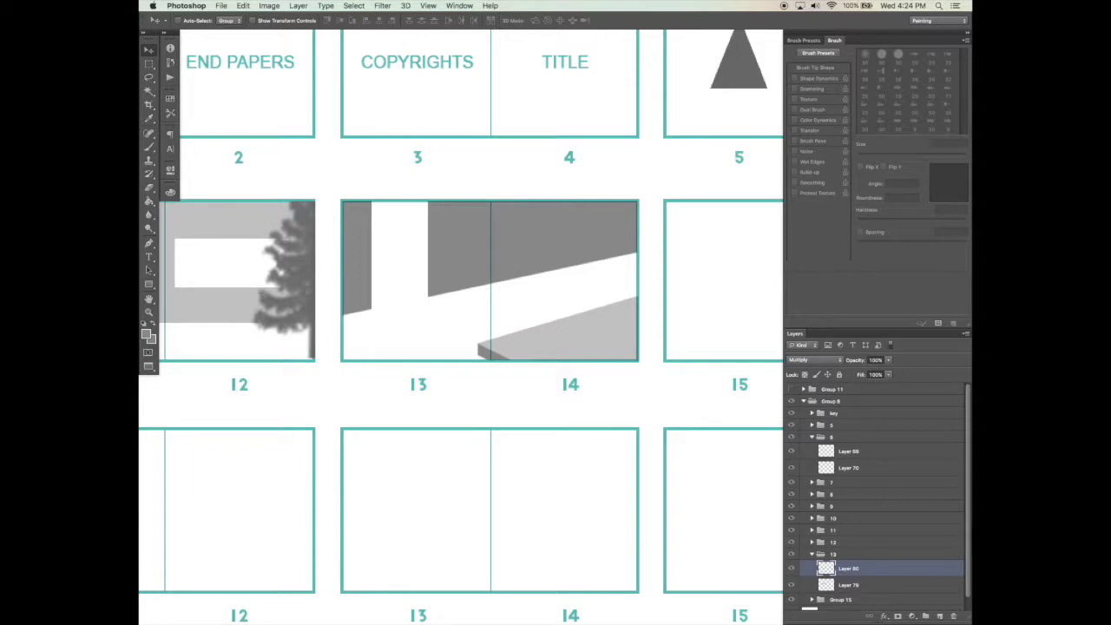
Step: Erase the wall's lower edge from the doorway to page 14's outer edge along a steeper straight line
click(839, 587)
key(b)
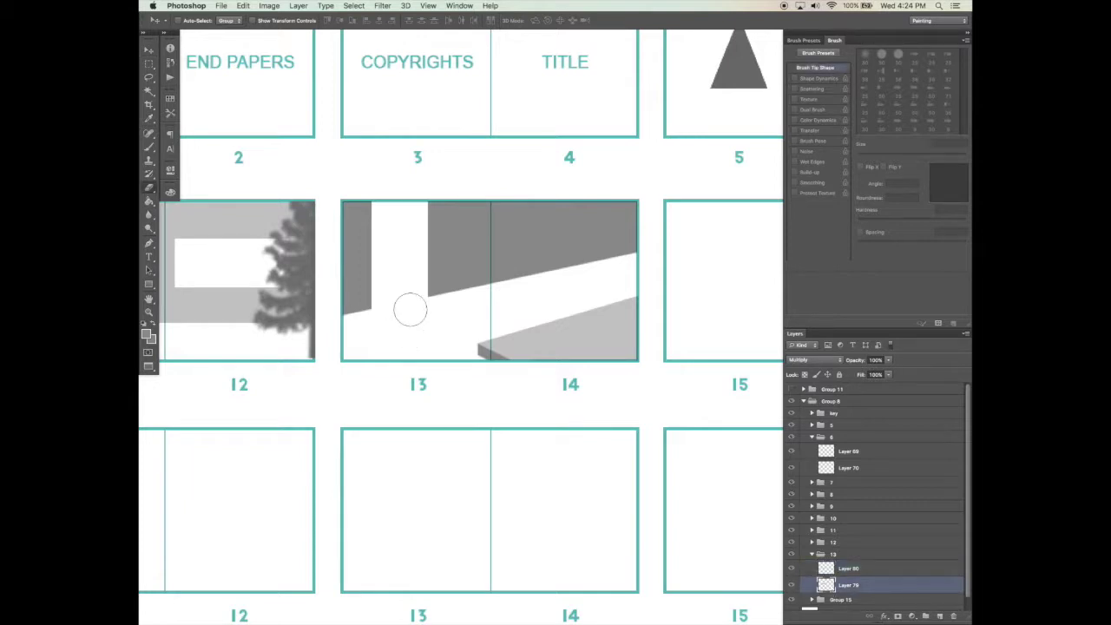
shift+click(654, 251)
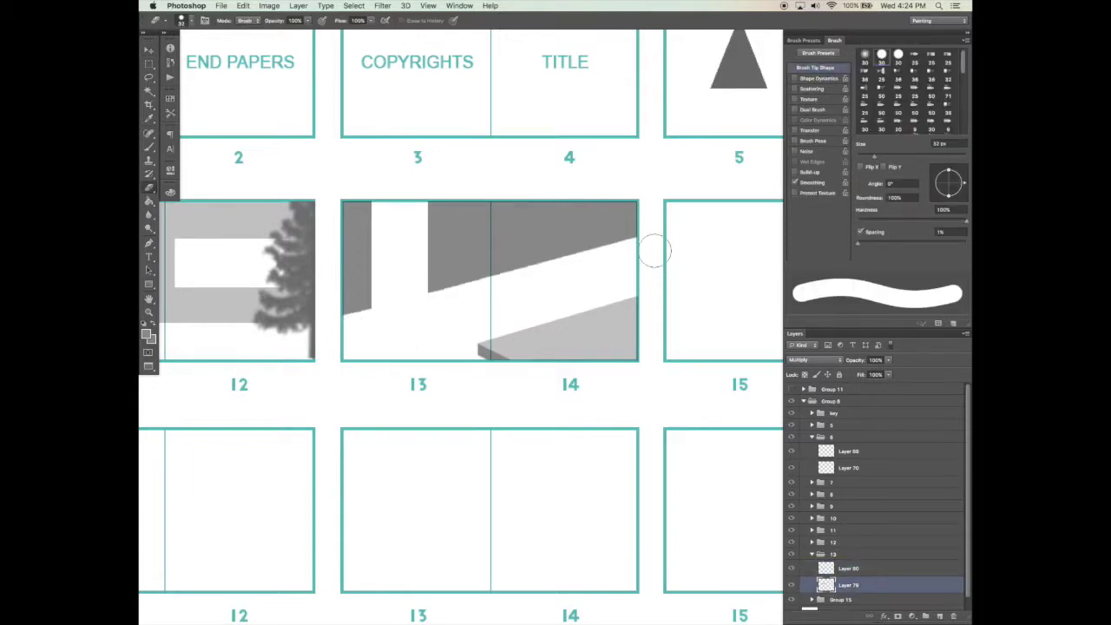
drag(668, 269, 667, 277)
key(v)
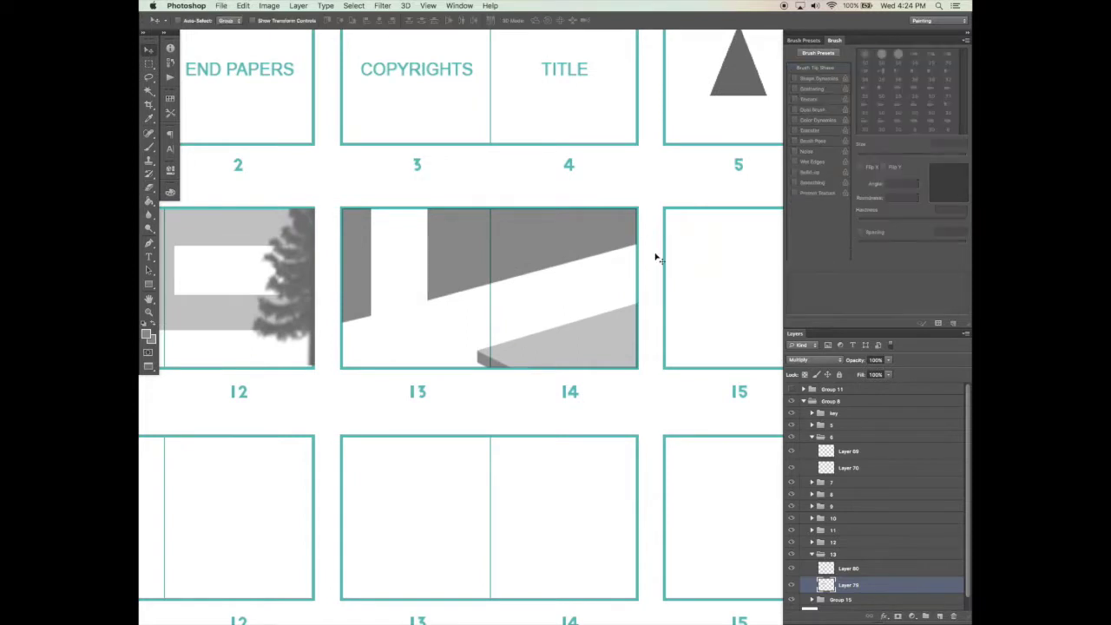
Step: Duplicate the Goldilocks triangle from page 11 onto the page 13–14 spread
scroll(657, 269, up, 1)
scroll(657, 289, up, 1)
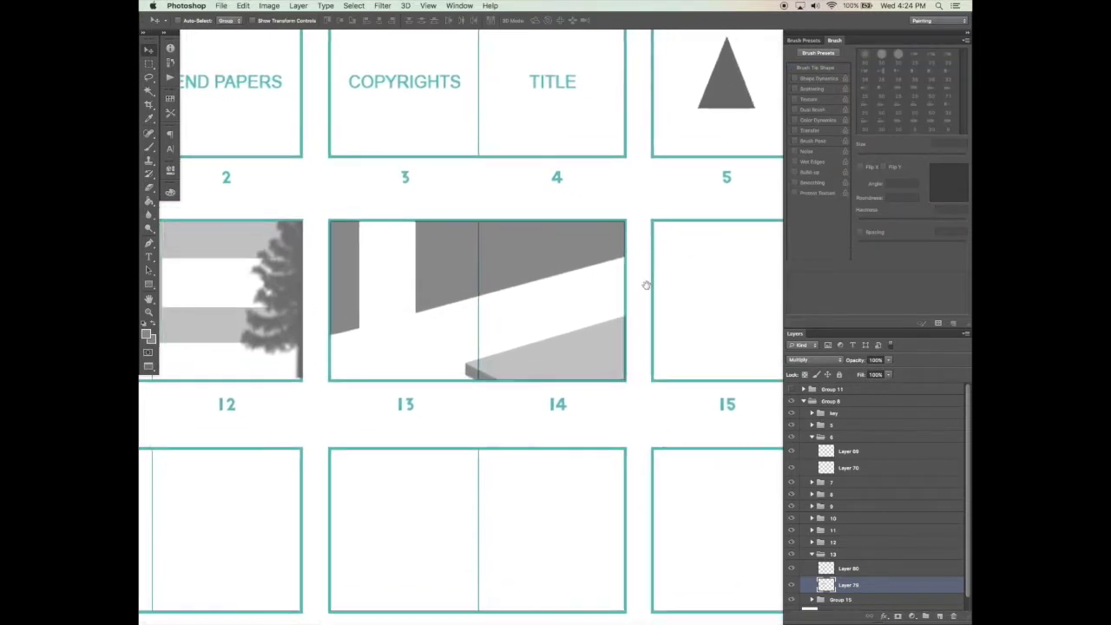
alt+click(653, 376)
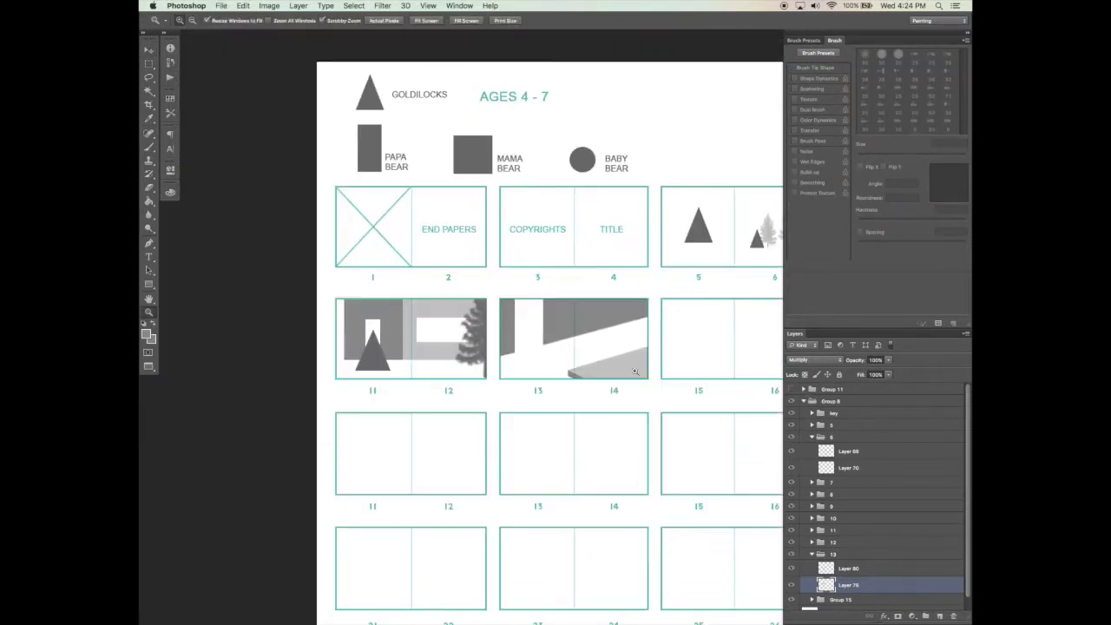
drag(633, 371, 586, 380)
super+click(501, 344)
key(v)
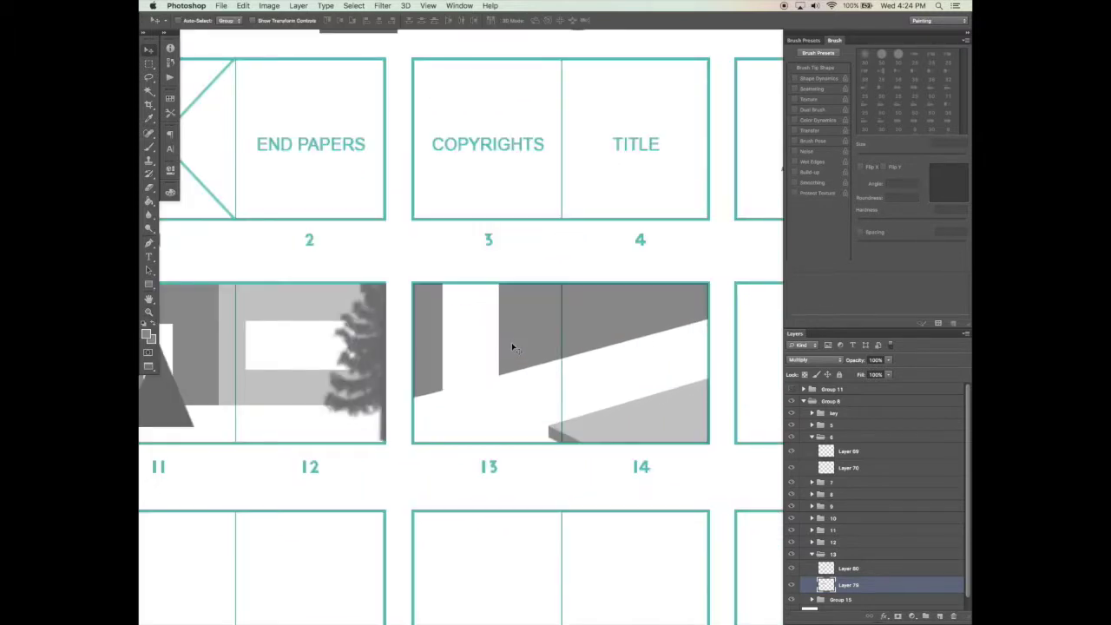
right_click(171, 415)
click(198, 417)
drag(198, 416, 621, 420)
scroll(920, 560, down, 3)
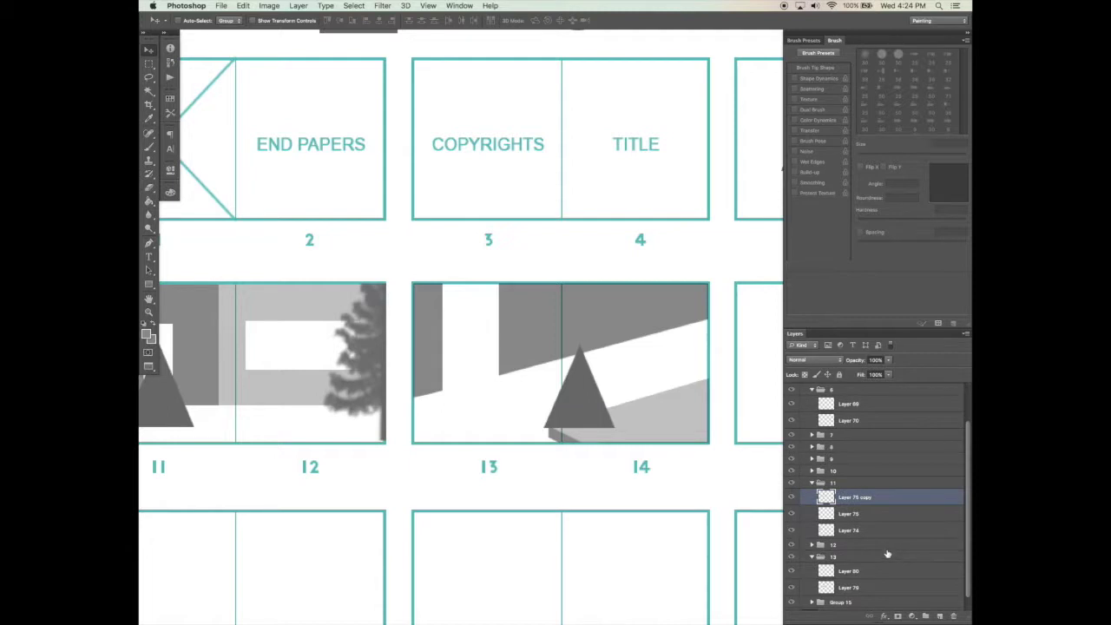
Step: Move the triangle copy into group 13, place it in front of the page 13 doorway, enlarge it slightly, and save
drag(854, 490, 854, 540)
drag(677, 447, 518, 391)
key(ctrl+t)
key(Return)
key(super+s)
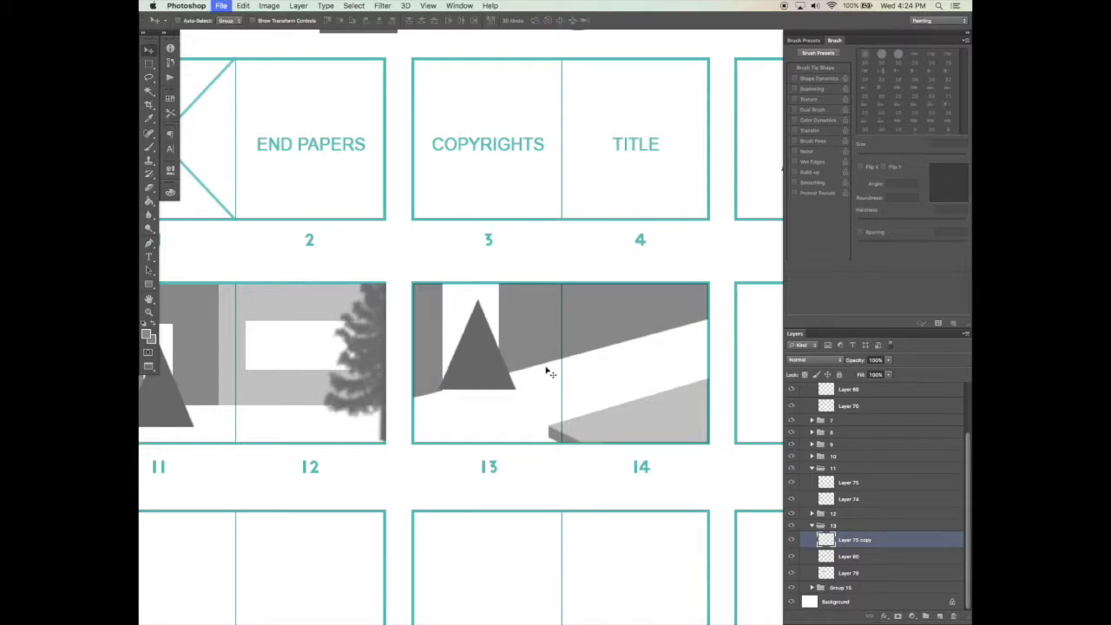
Step: Add a new layer above the triangle copy and flatten the brush tip to 52% roundness at a 0° angle
drag(614, 379, 480, 376)
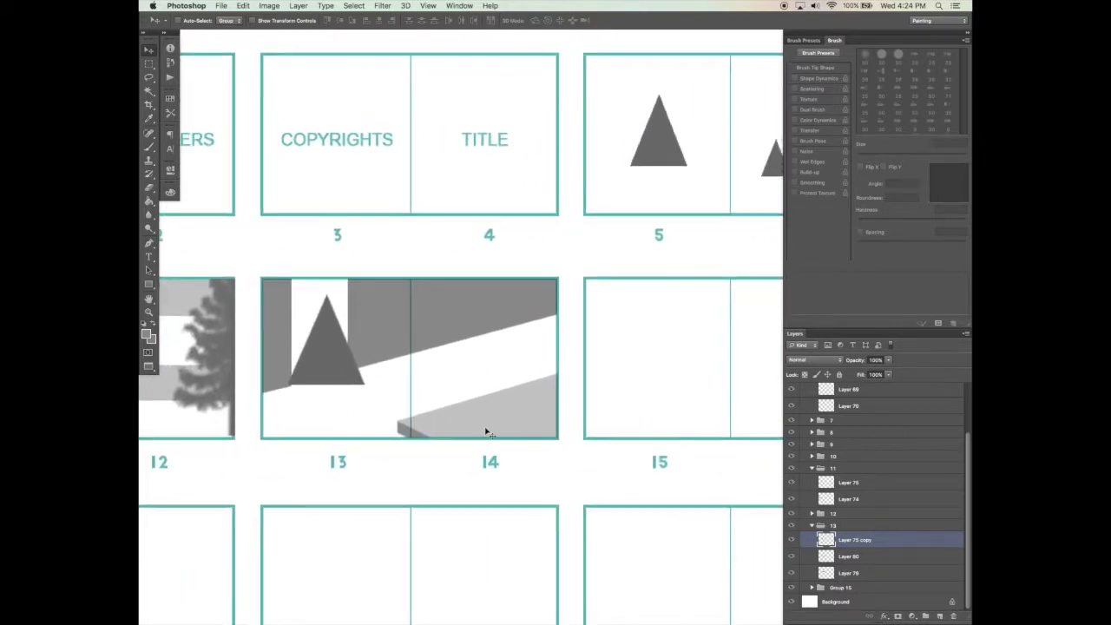
click(939, 616)
key(b)
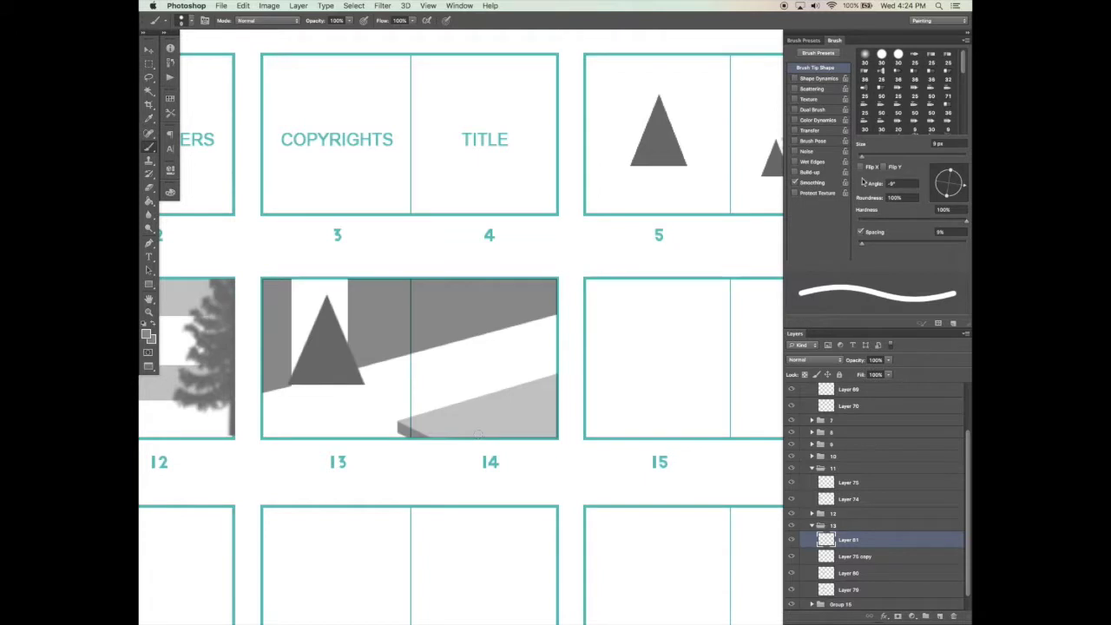
drag(956, 173, 951, 182)
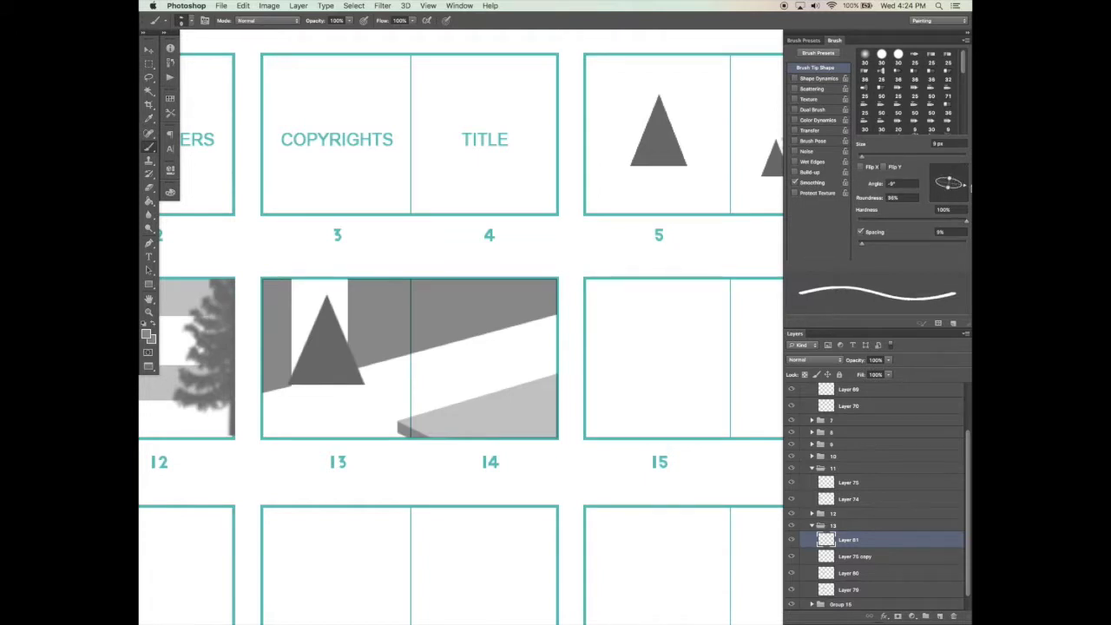
drag(951, 191, 950, 187)
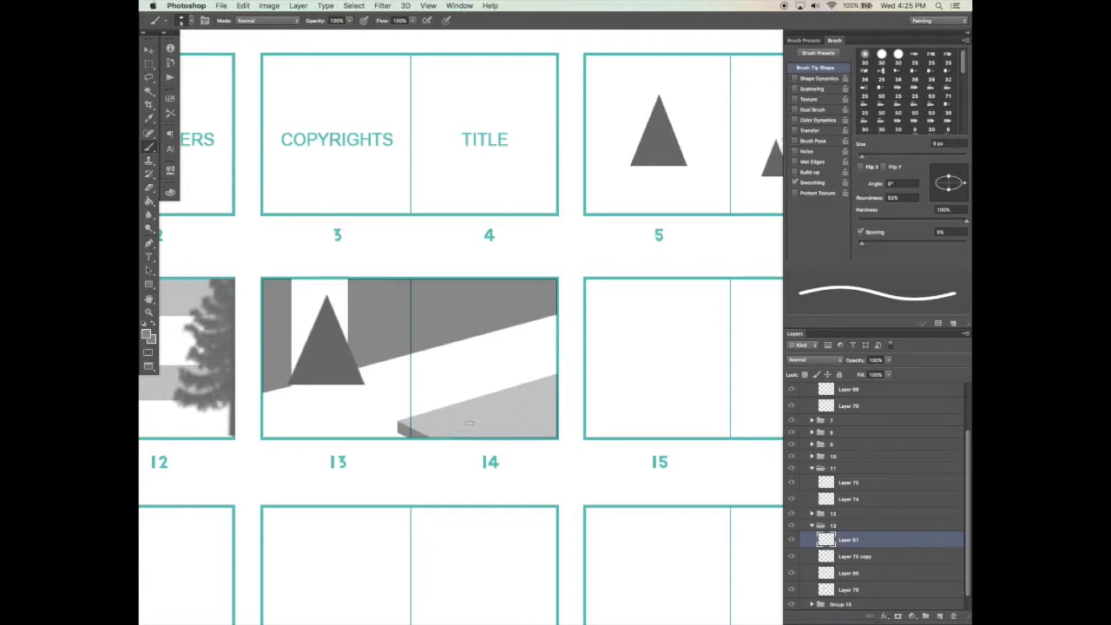
Step: Enlarge the brush to 60 px and stamp a dark gray oval on the front of the page 14 tabletop
key(bracketright)
key(bracketright)
key(bracketright)
key(bracketright)
key(bracketright)
key(bracketright)
key(bracketright)
key(bracketright)
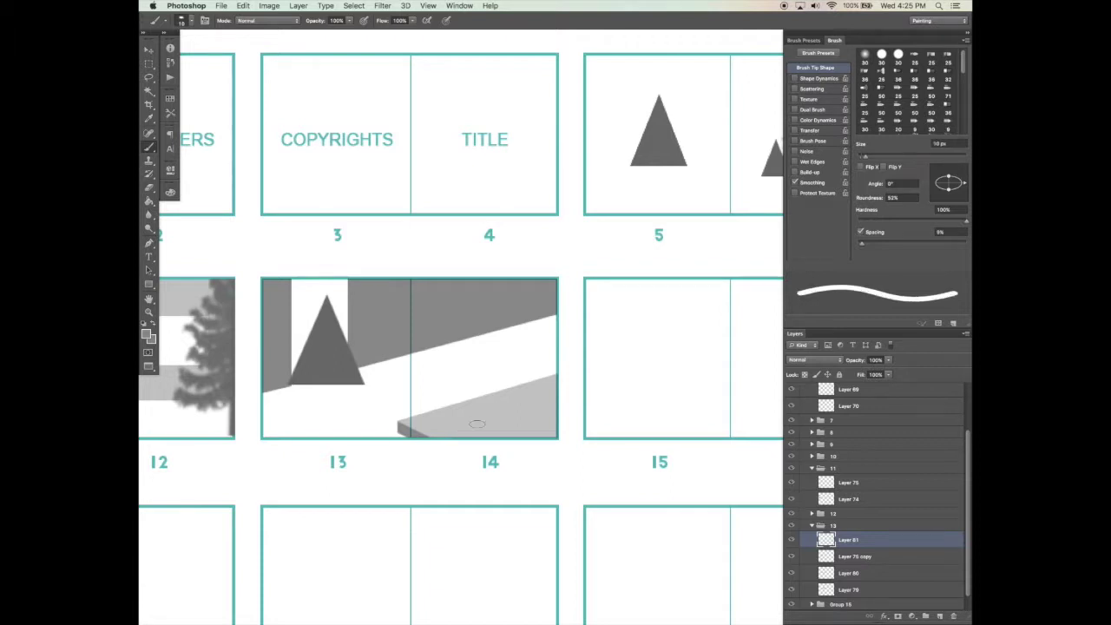
drag(521, 424, 542, 425)
click(489, 424)
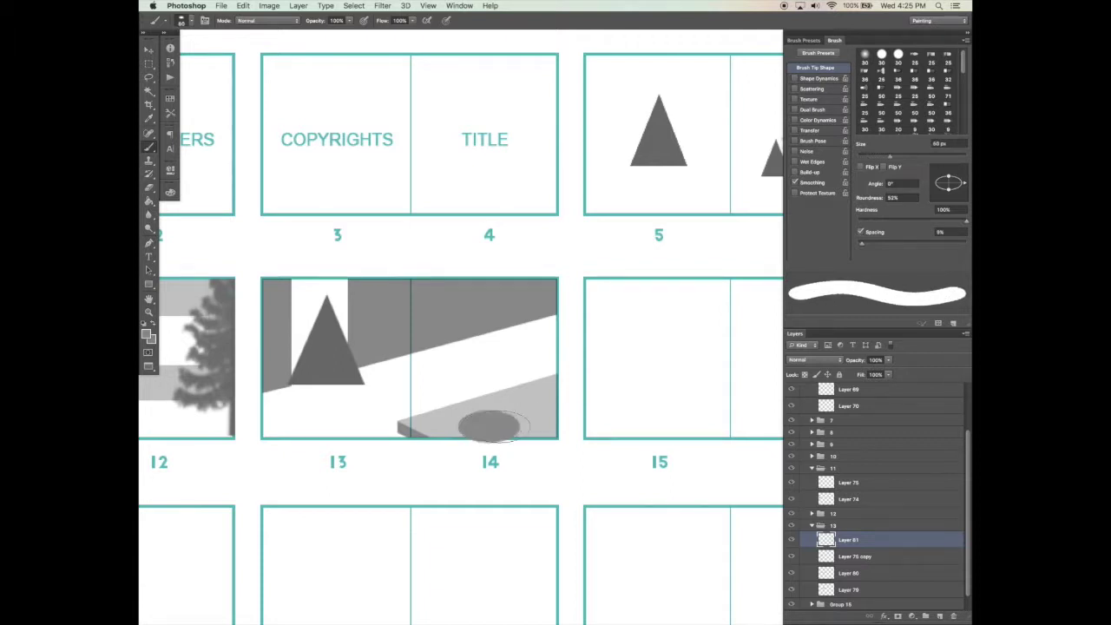
Step: Stamp a larger 70 px oval at the tabletop's outer edge and erase the parts of both ovals beyond the page 14 frame
click(555, 405)
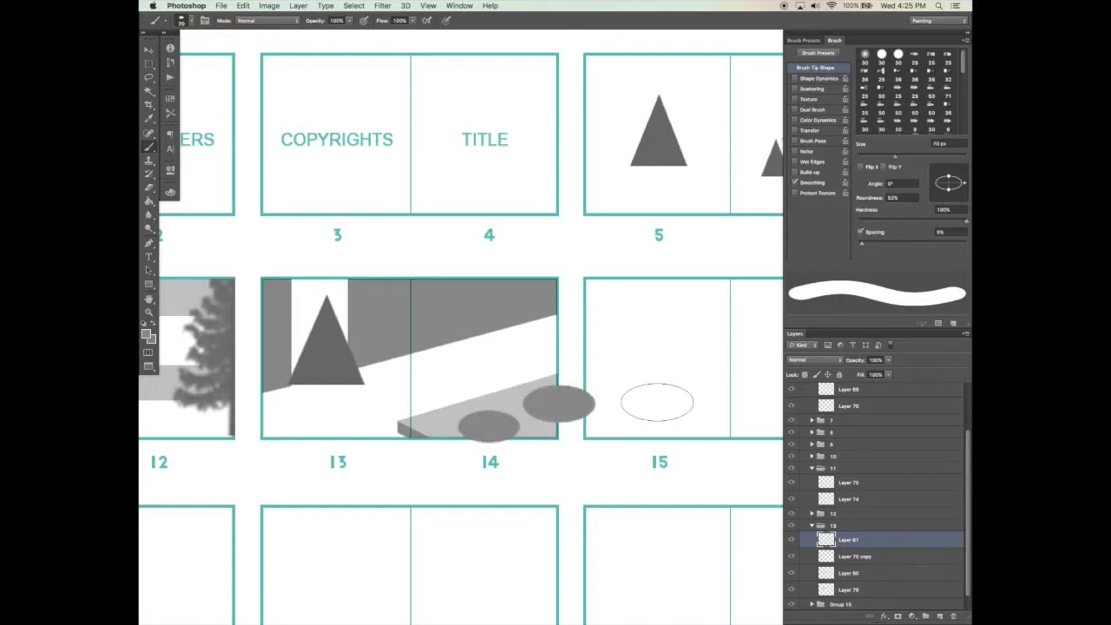
scroll(599, 417, down, 1)
key(ctrl+z)
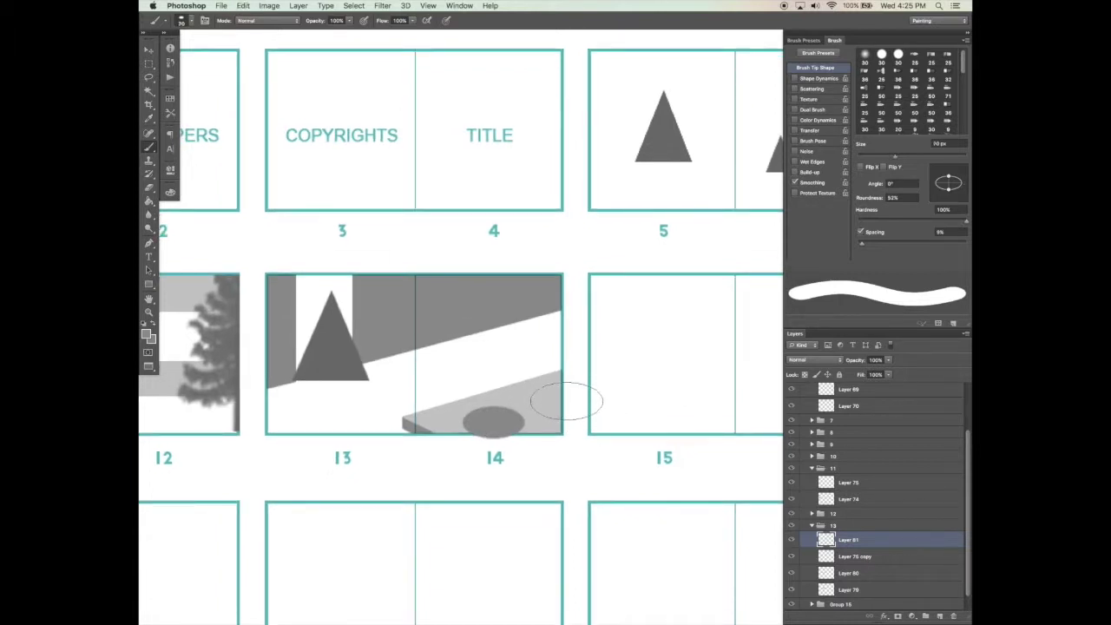
click(571, 397)
key(e)
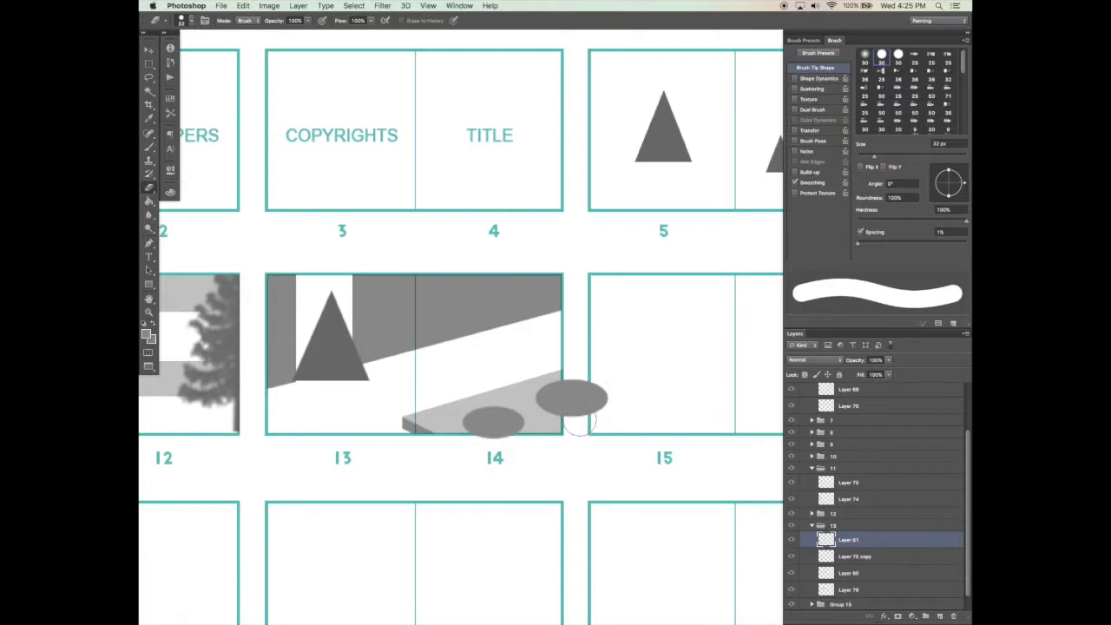
drag(580, 417, 578, 345)
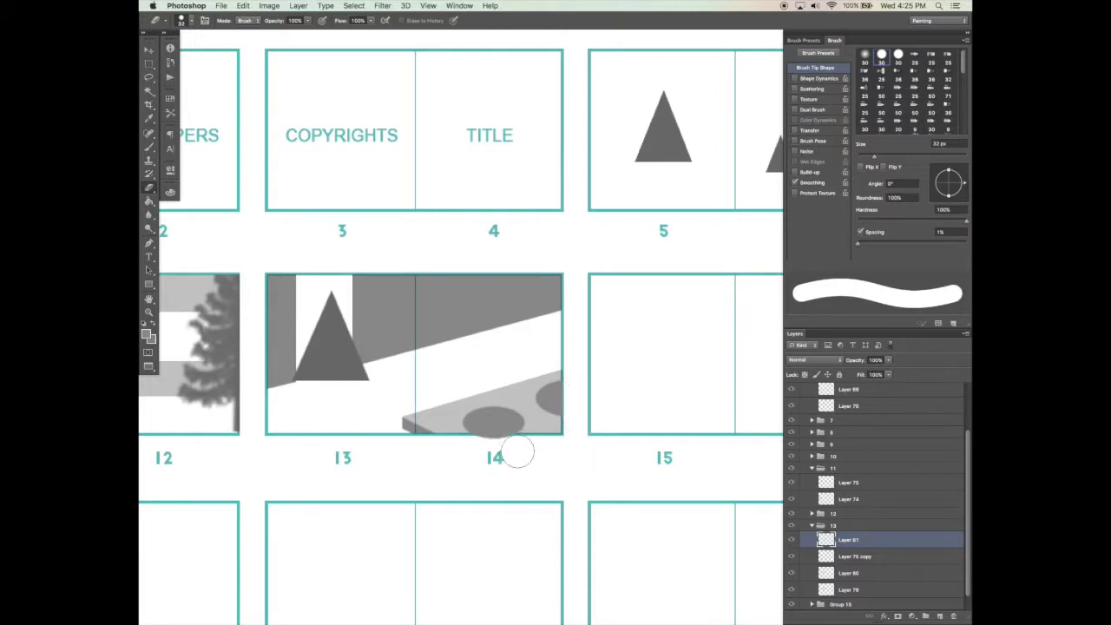
Step: Stamp 40 px light gray ovals at 82% brightness inside both page 14 bowls, and erase the part beyond the frame
key(b)
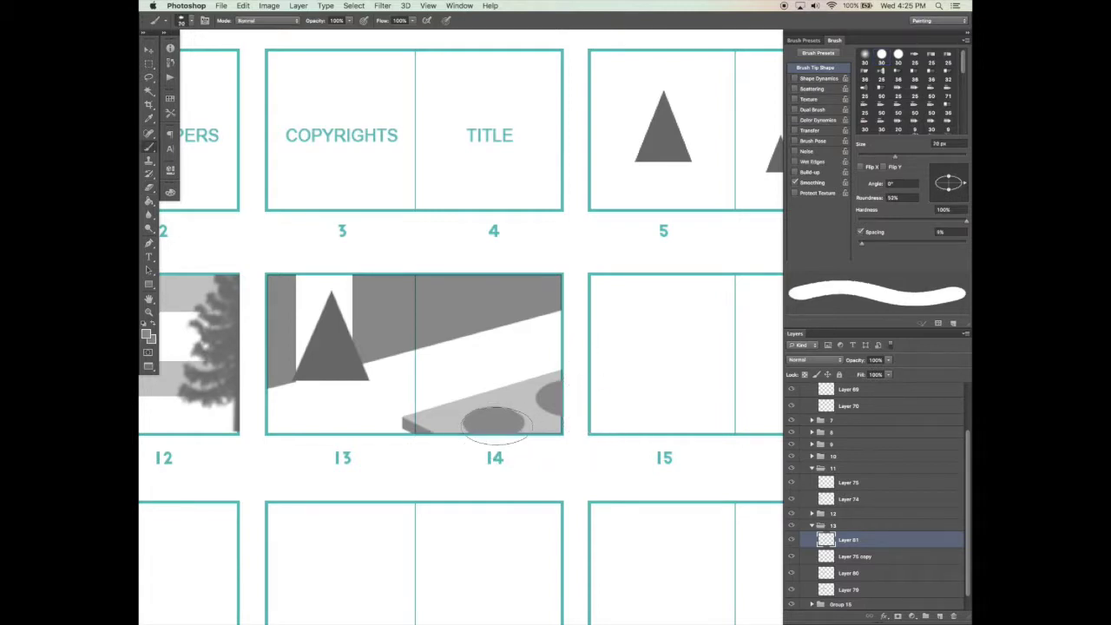
click(493, 422)
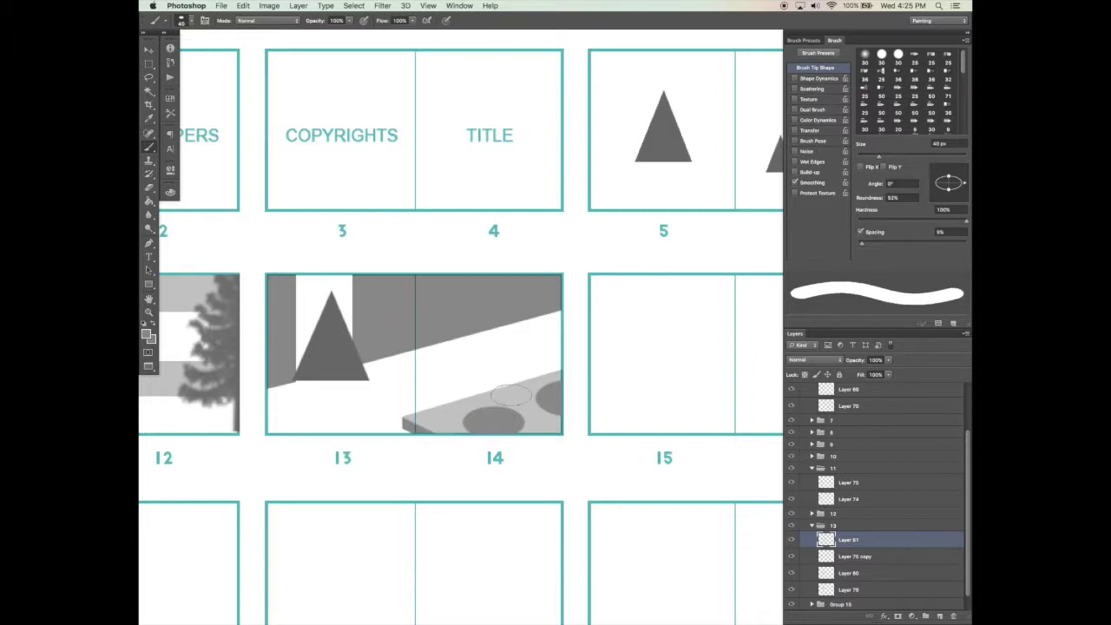
click(171, 191)
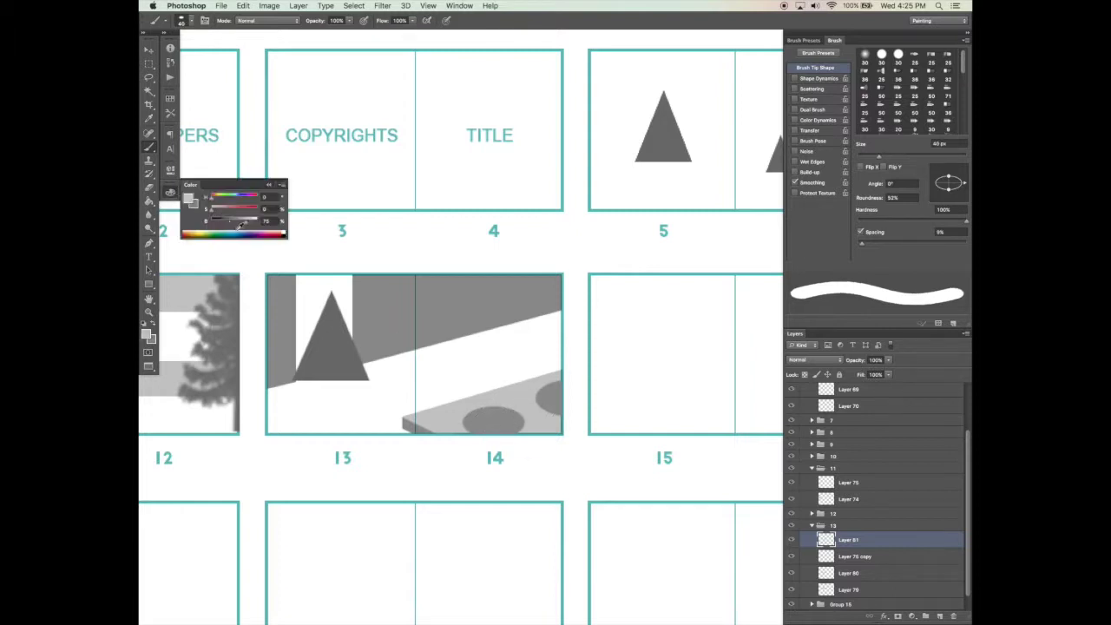
drag(252, 225, 255, 225)
click(492, 421)
key(e)
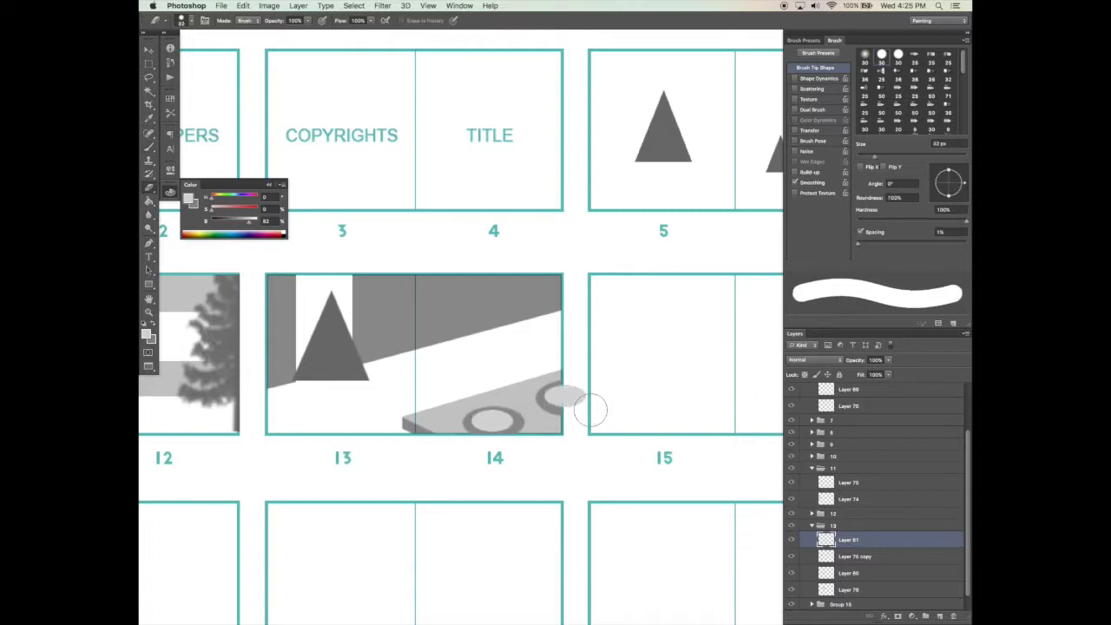
scroll(590, 420, down, 1)
key(v)
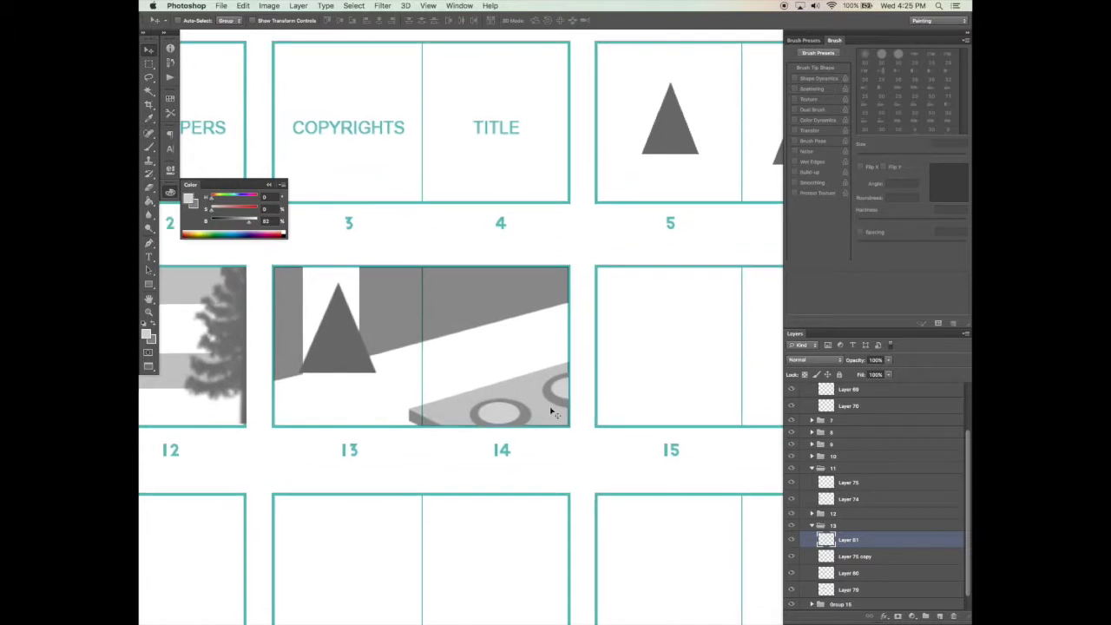
scroll(520, 404, down, 2)
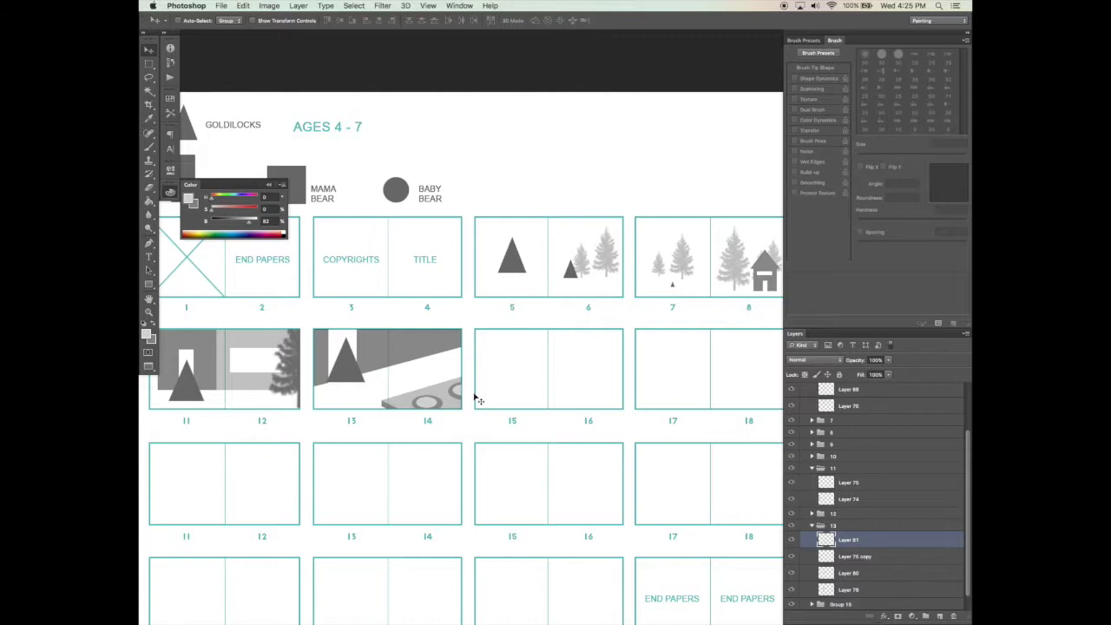
Step: Shift the page 13 Goldilocks triangle slightly down and toward page 14, and save the document
right_click(417, 382)
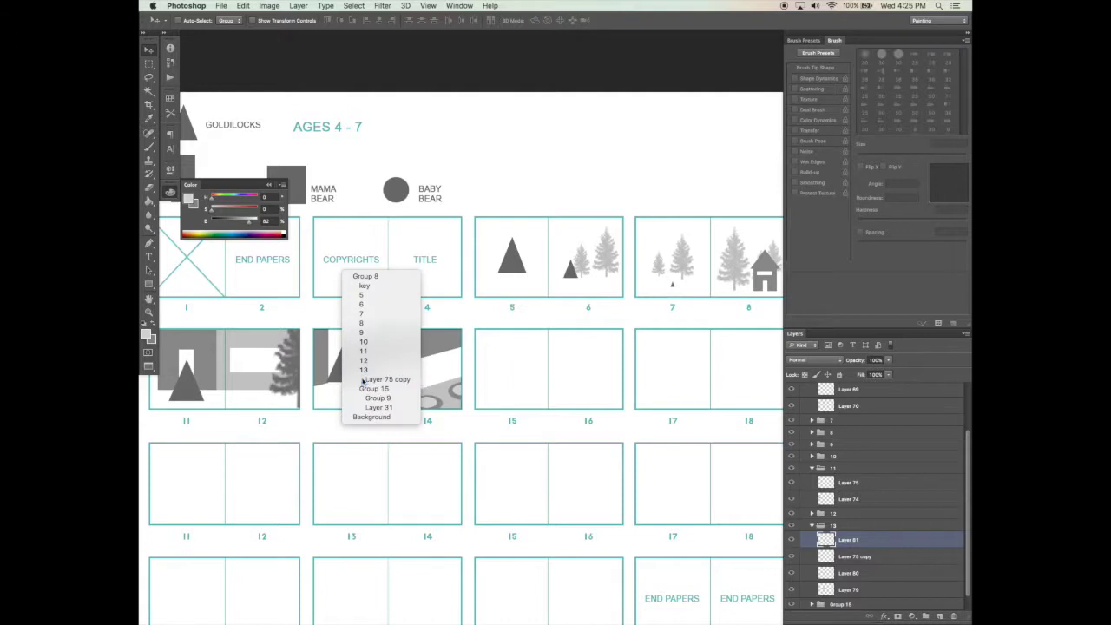
click(408, 378)
drag(359, 384, 365, 391)
key(super+s)
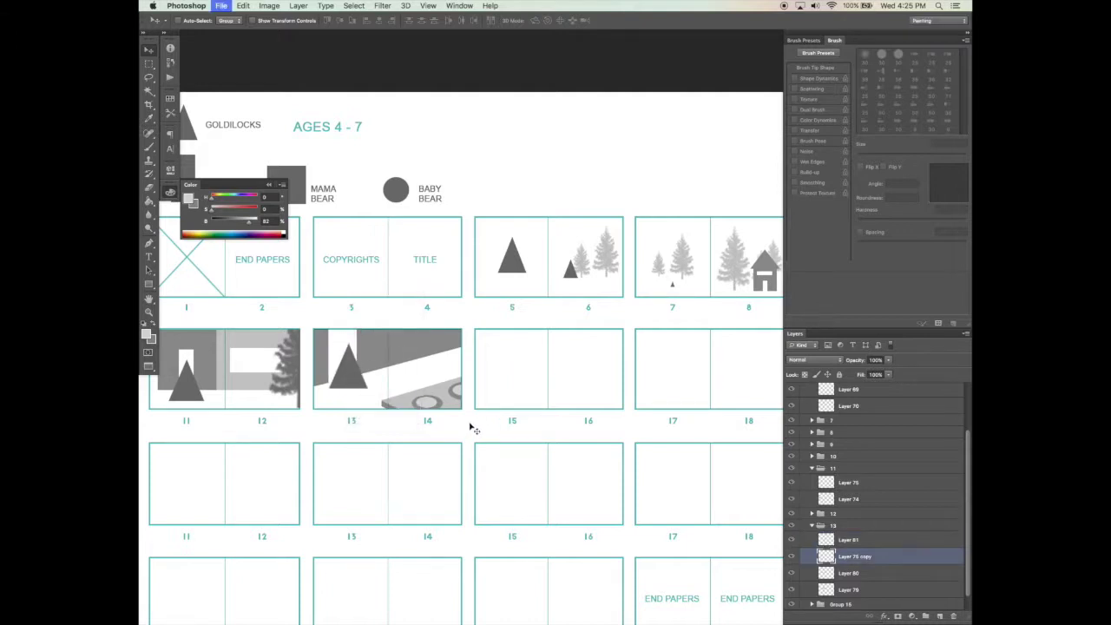
Step: Outline a five-sided table across pages 15–16 with the Pen tool, extending past the frame, and convert the path to a selection
drag(474, 419, 527, 427)
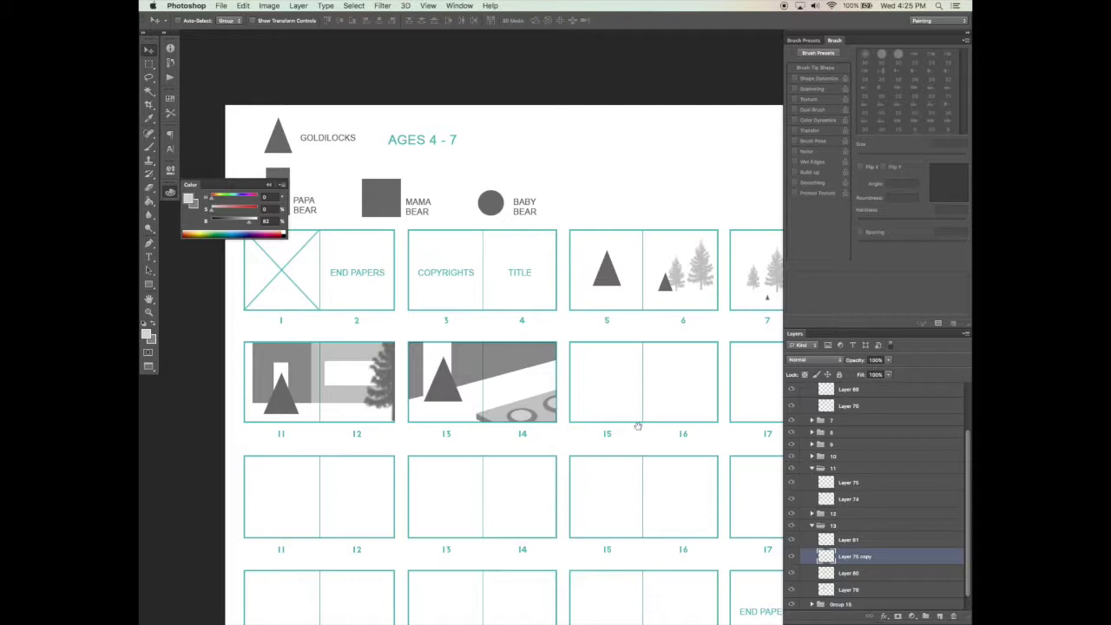
drag(637, 426, 567, 426)
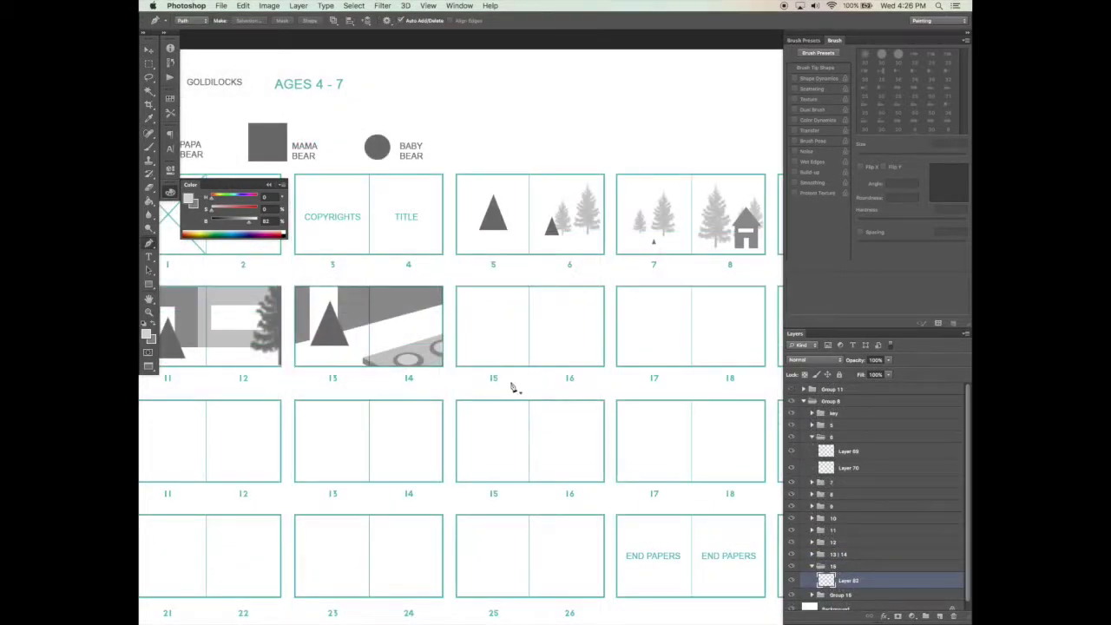
click(518, 379)
click(479, 336)
click(545, 274)
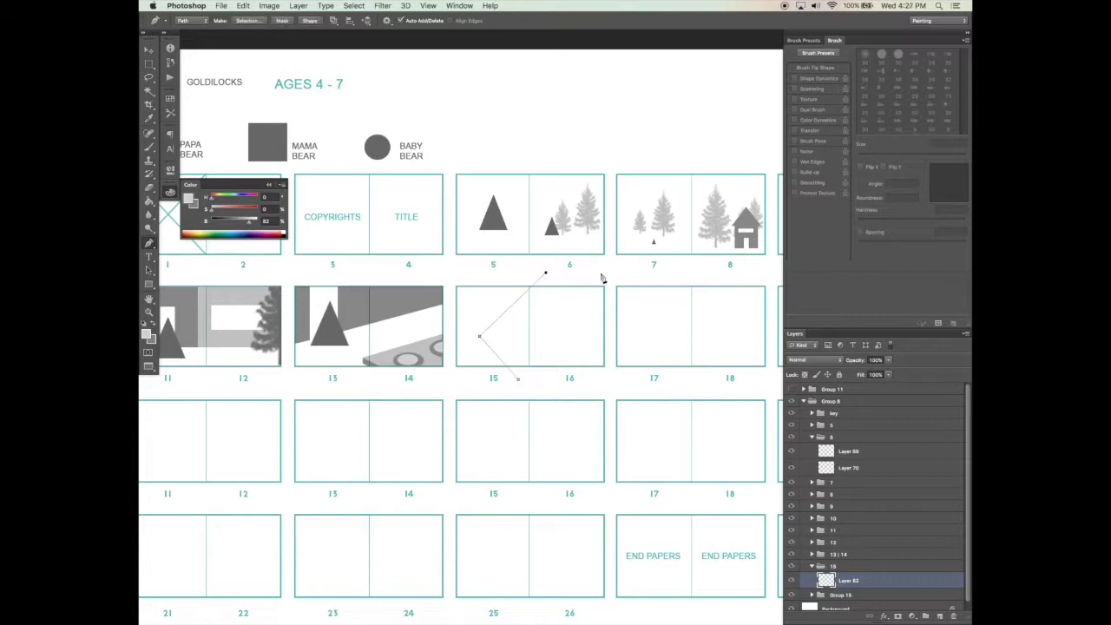
click(610, 378)
right_click(565, 366)
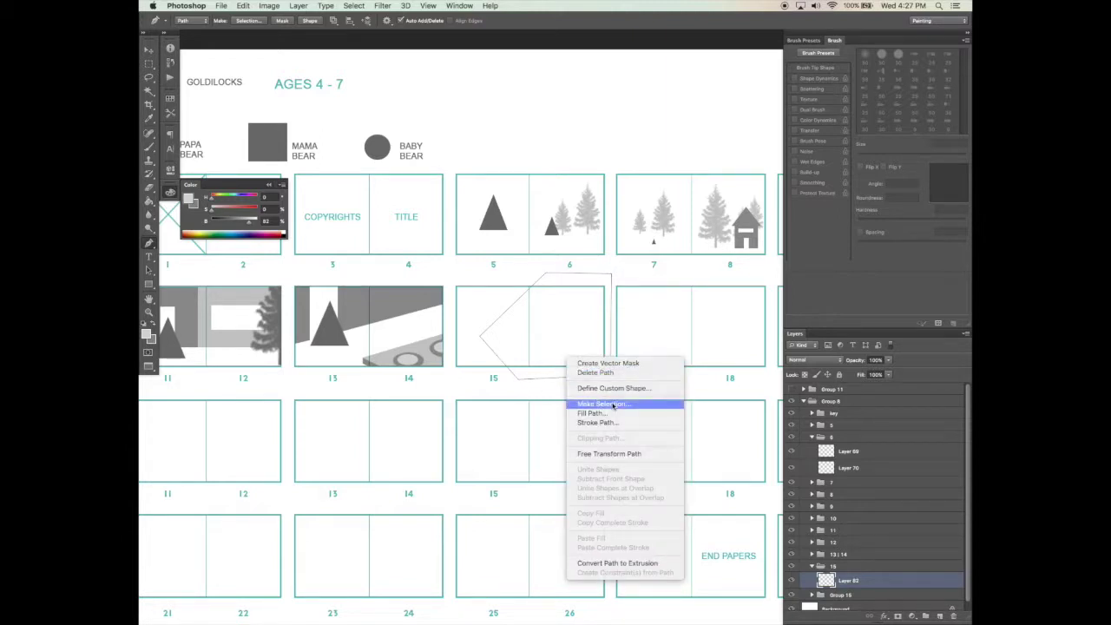
click(614, 404)
key(Return)
Step: Replace the trial light gray fill of the table selection with the dark gray sampled from the page 14 wall
key(g)
click(595, 325)
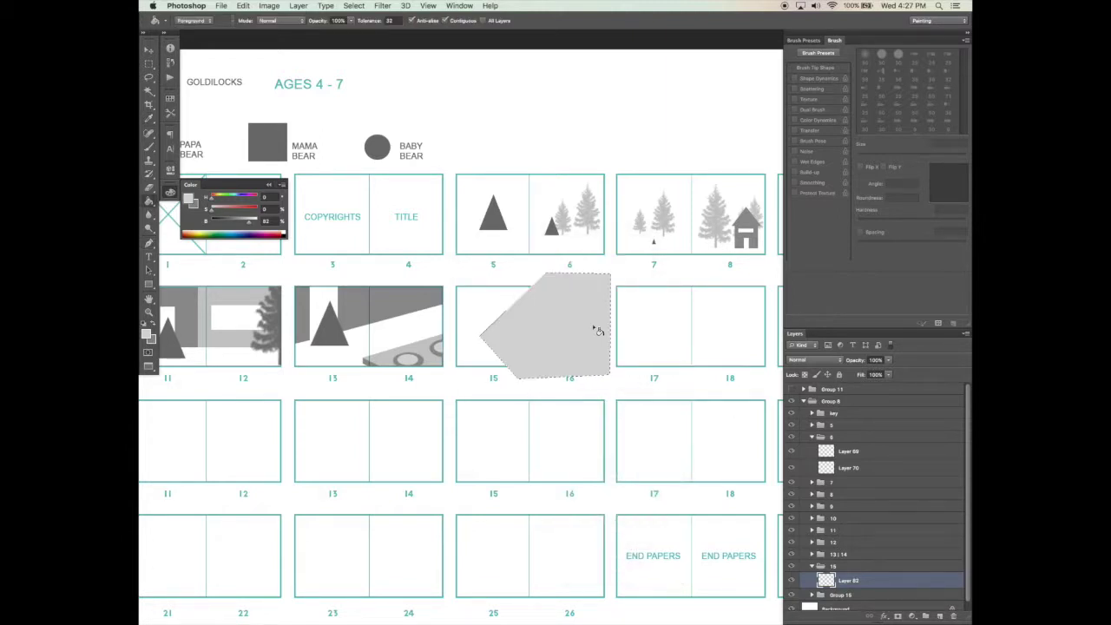
key(super+z)
alt+click(413, 304)
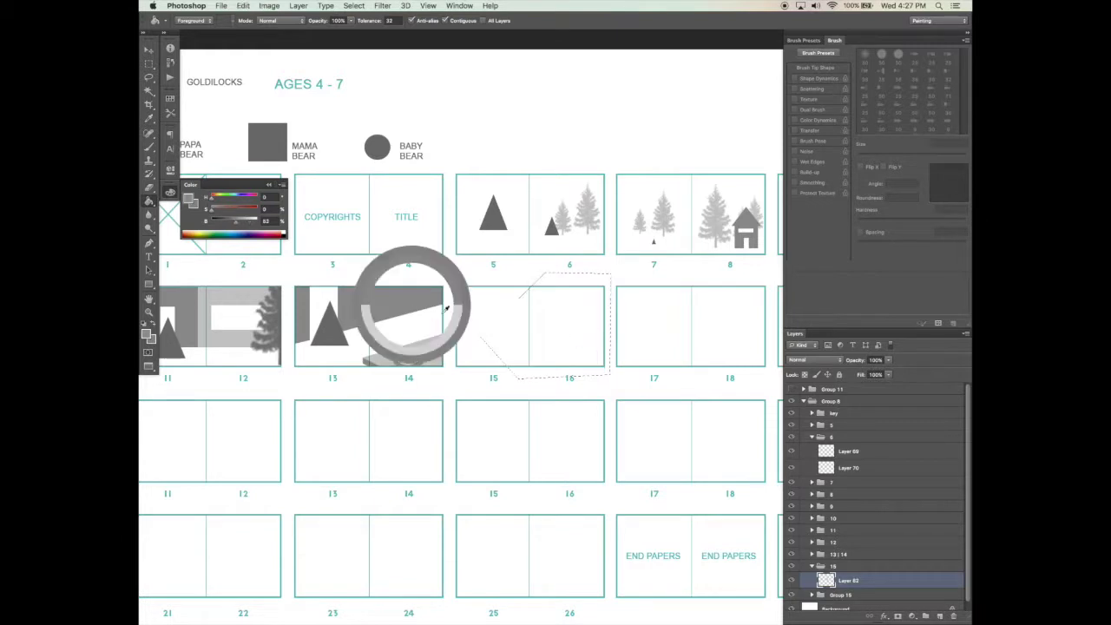
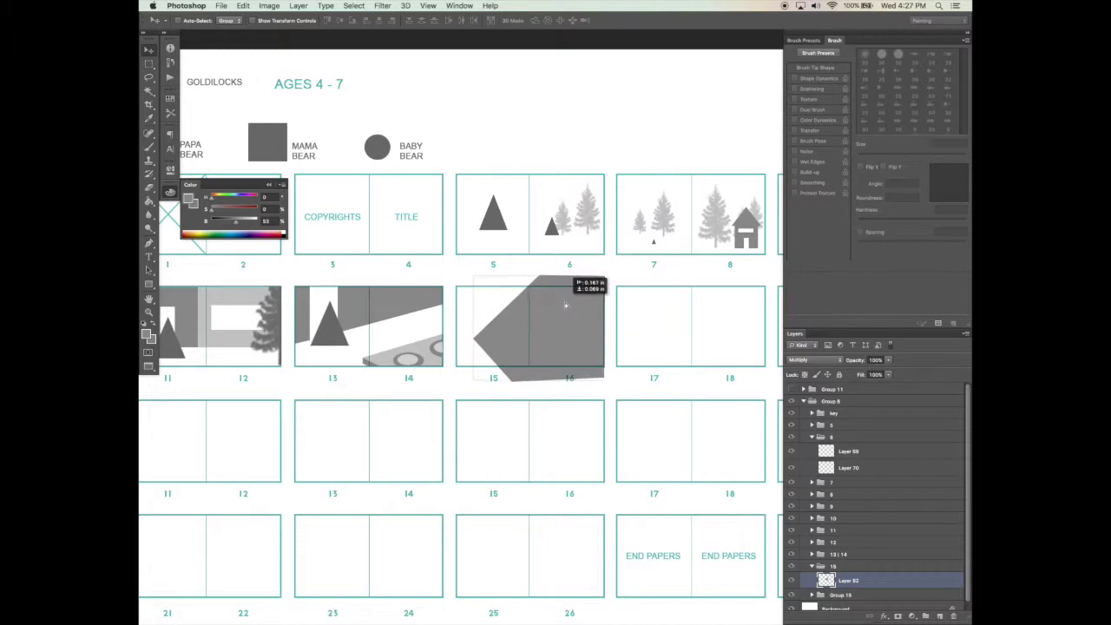
Step: Cut away the parts of the table shape beyond the page 15–16 frame and save
key(m)
drag(491, 256, 480, 367)
key(super+x)
key(super+x)
key(v)
key(super+s)
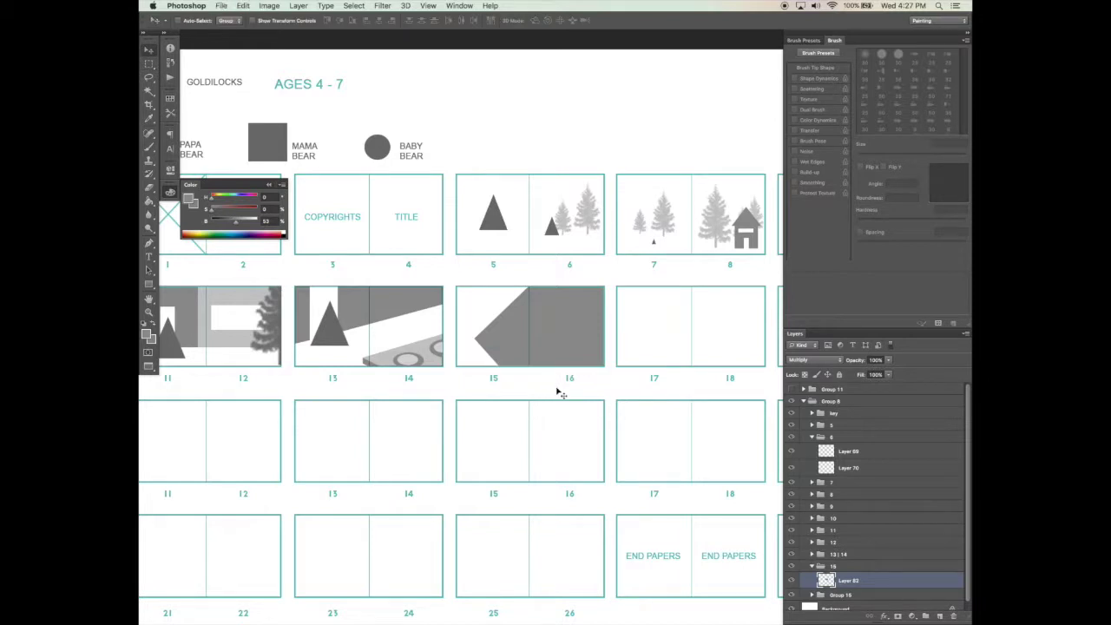
Step: Add a new layer above the page 15–16 table, refill the table with light gray at 75% brightness, and save
click(940, 618)
key(b)
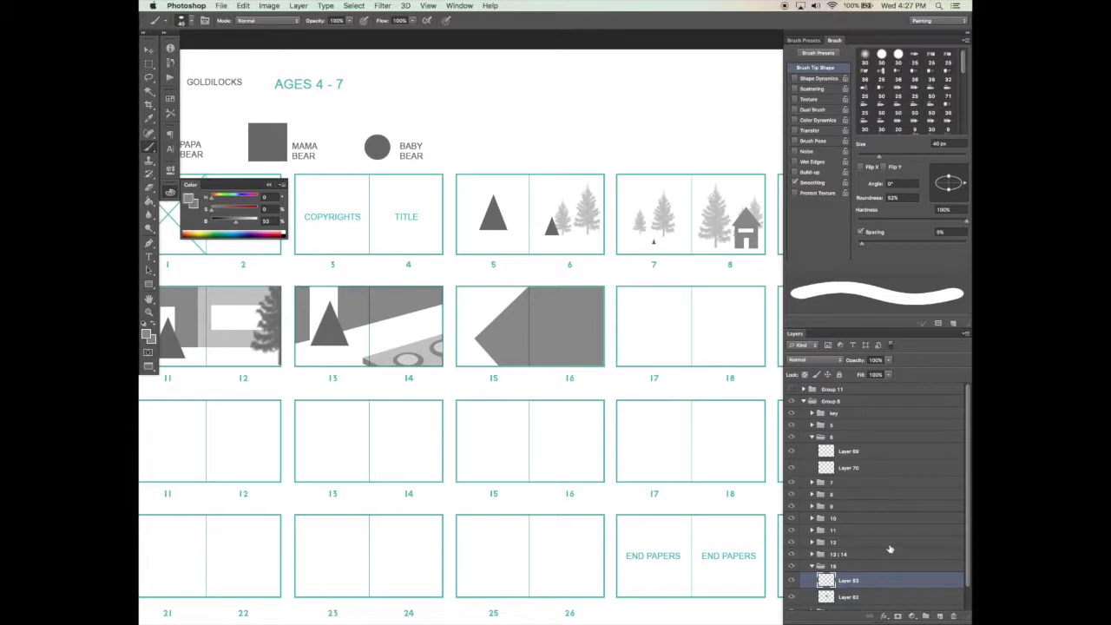
click(864, 597)
key(g)
click(449, 345)
click(517, 349)
key(super+d)
key(v)
key(super+s)
Step: Duplicate the page 13 Goldilocks triangle onto page 15 and move the copy below the table layers in the page 15 group
double_click(861, 585)
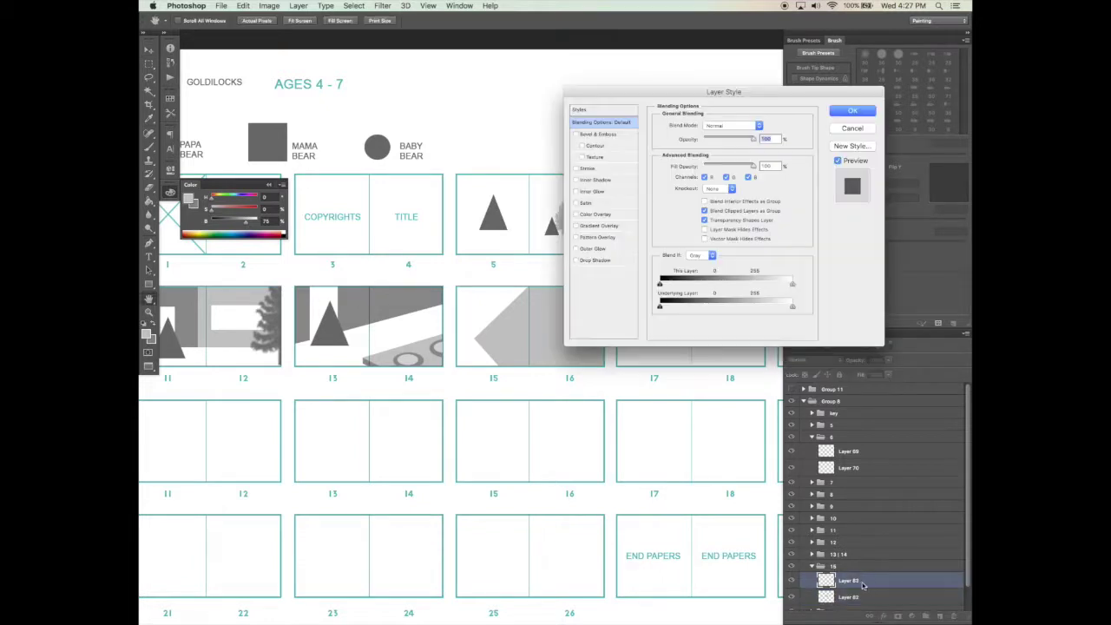
key(Escape)
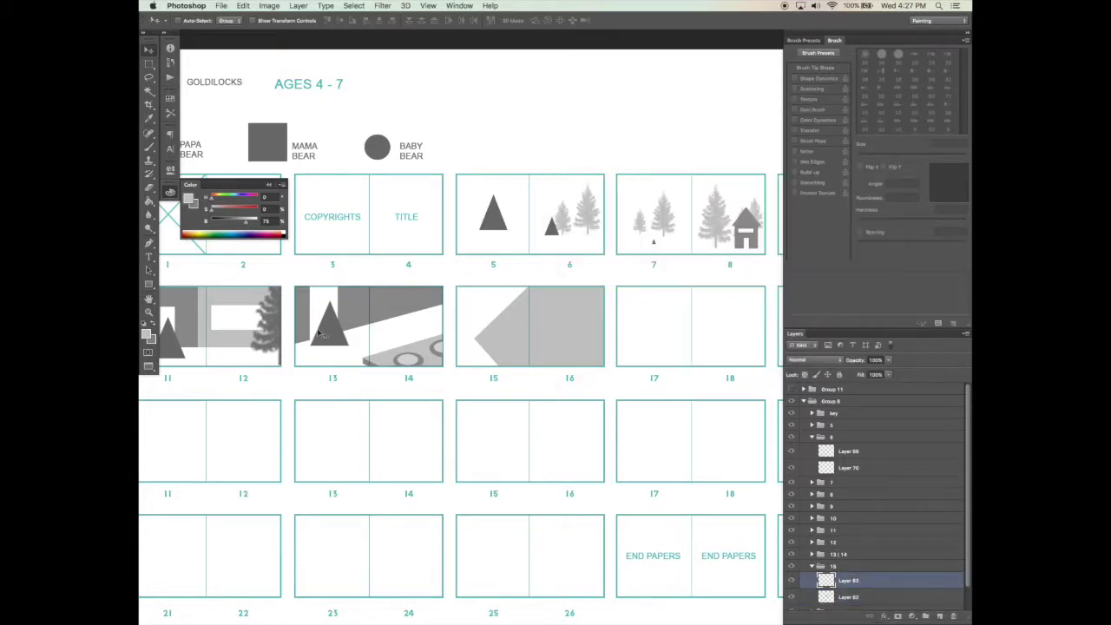
right_click(352, 328)
click(355, 328)
drag(355, 328, 515, 311)
scroll(859, 546, down, 5)
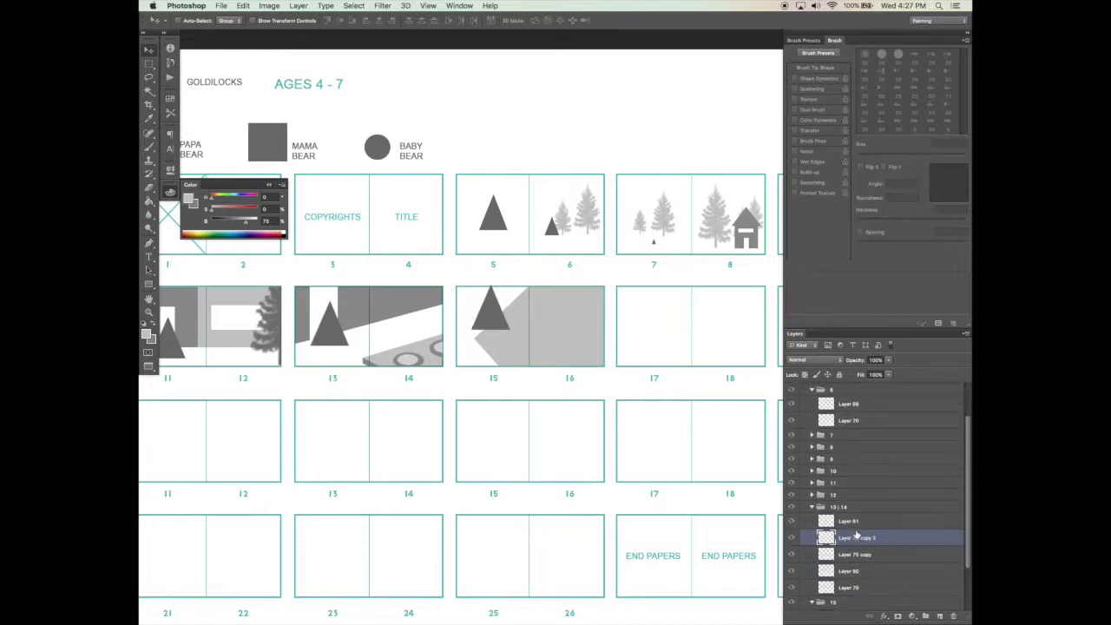
drag(847, 486, 846, 578)
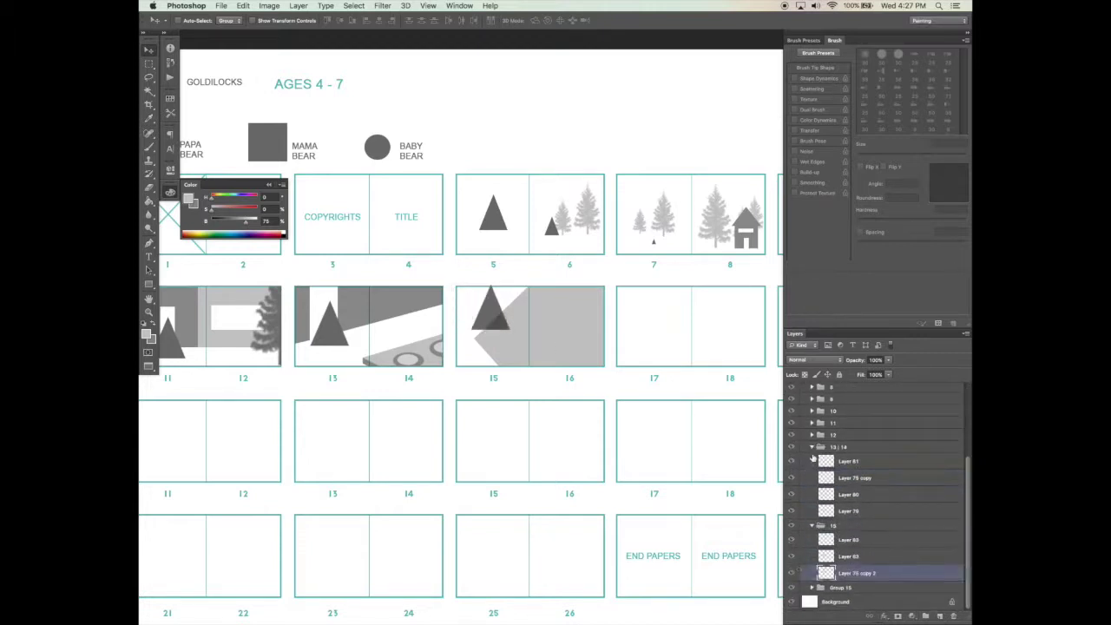
super+click(828, 558)
key(Delete)
key(super+z)
key(super+d)
Step: Move the page 15 triangle toward the page's outer edge, cut away the part overlapping the table, and save
mouse_move(569, 381)
mouse_down()
mouse_move(574, 391)
mouse_move(560, 392)
mouse_up()
super+click(824, 560)
key(super+x)
key(super+s)
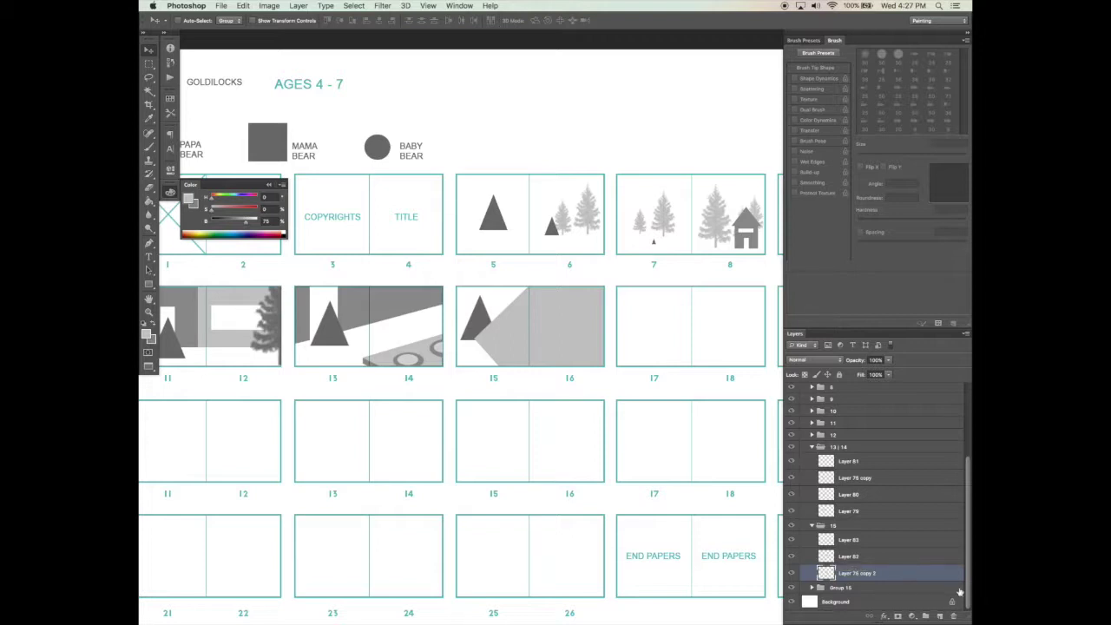
Step: Add a new layer above the page 15 triangle and set a 100% round brush with the dark gray sampled from page 14
click(940, 615)
key(b)
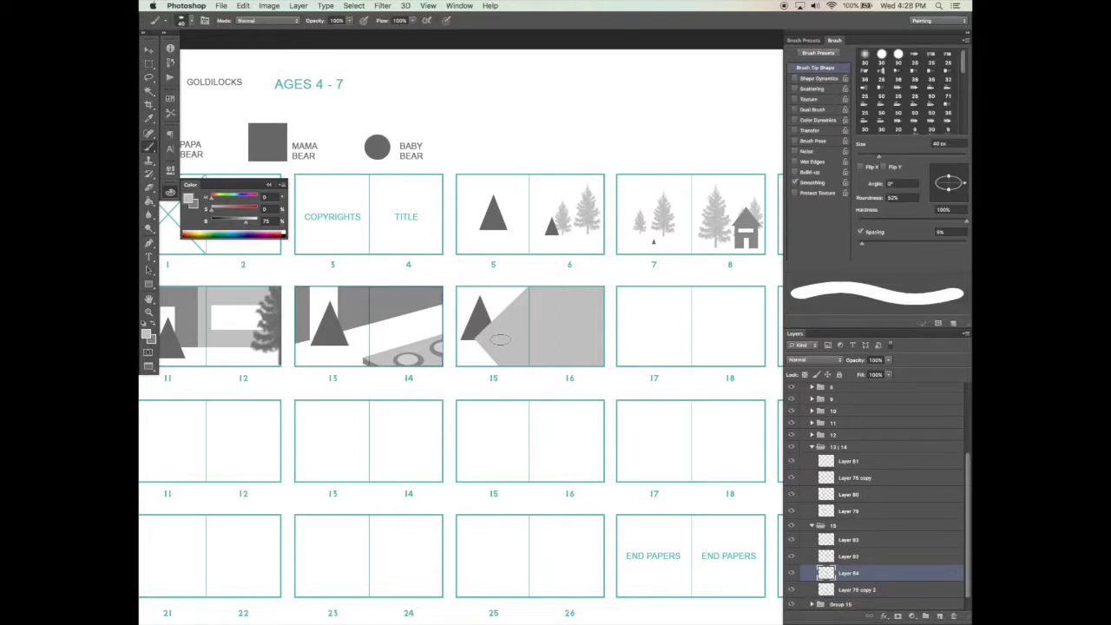
drag(947, 189, 955, 218)
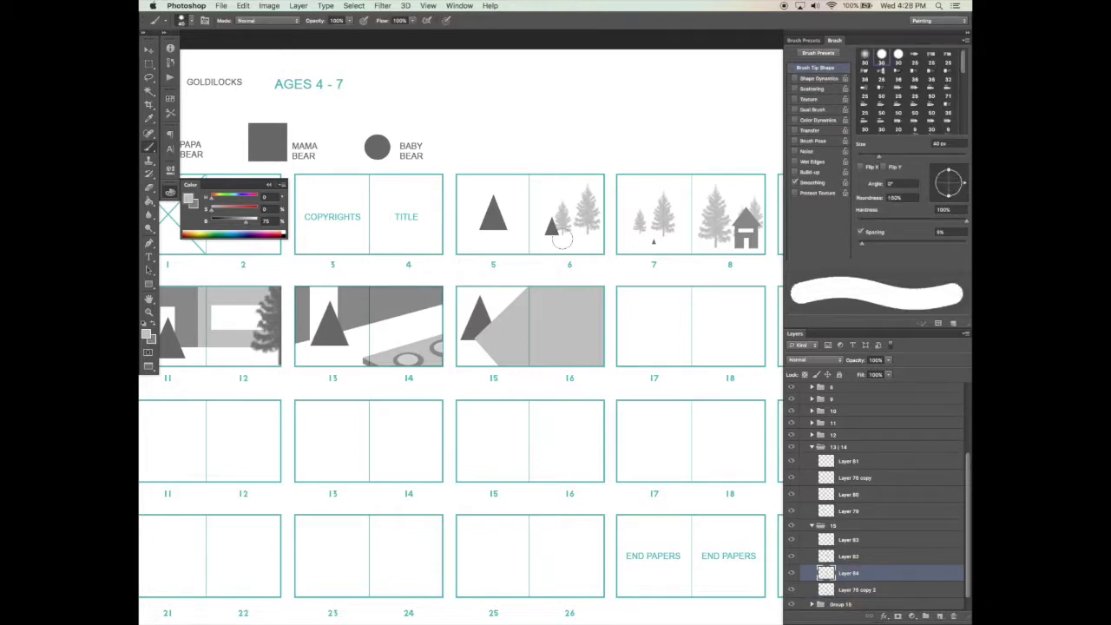
alt+click(423, 363)
Step: Stamp three dark gray bowls on the table: a medium one on page 15, a 70 px and a 45 px one on page 16
key(bracketright)
key(bracketright)
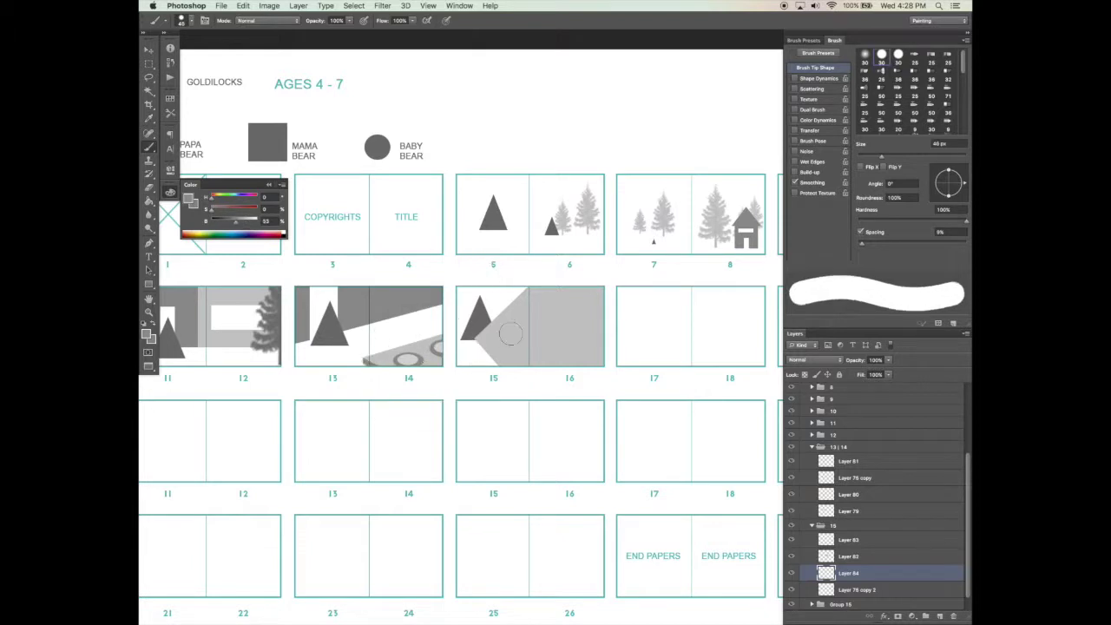
click(503, 337)
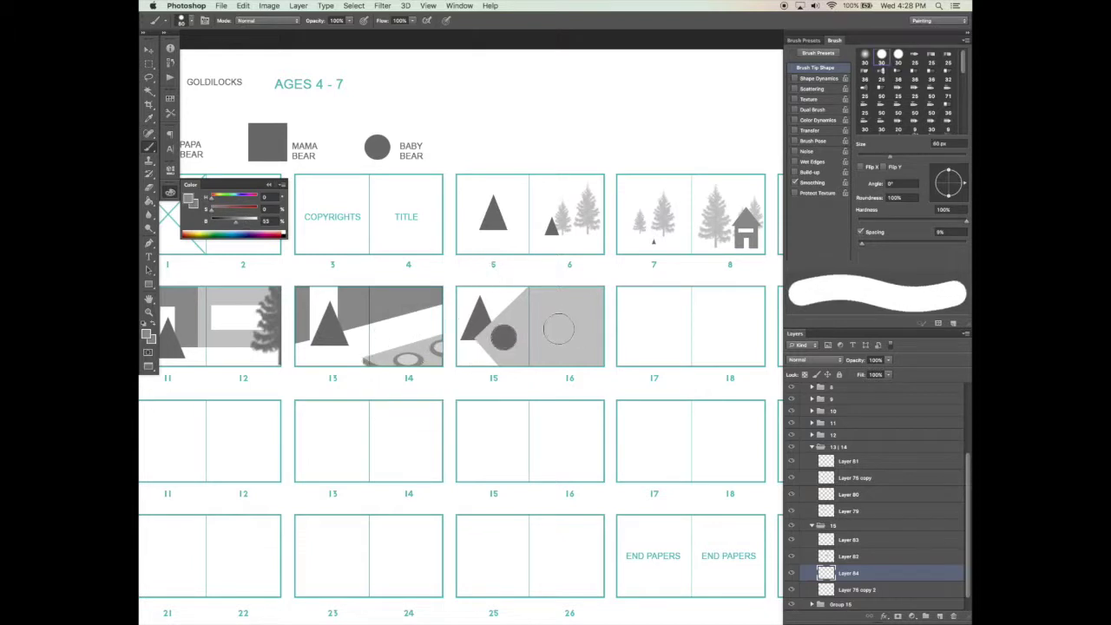
key(bracketright)
click(552, 309)
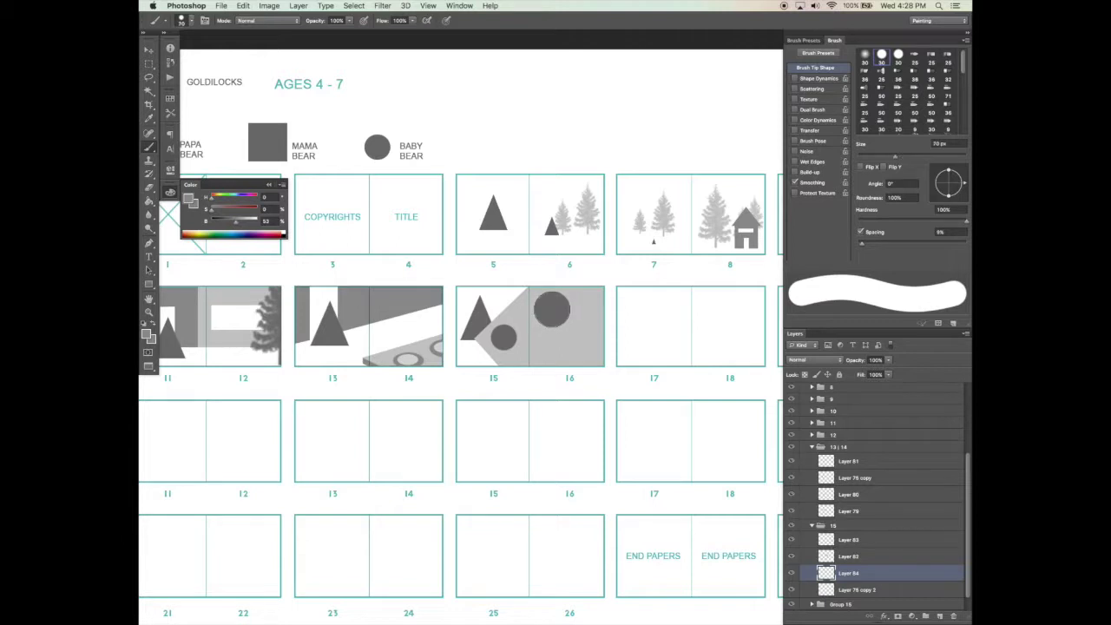
key(bracketleft)
key(bracketleft)
key(bracketleft)
click(569, 341)
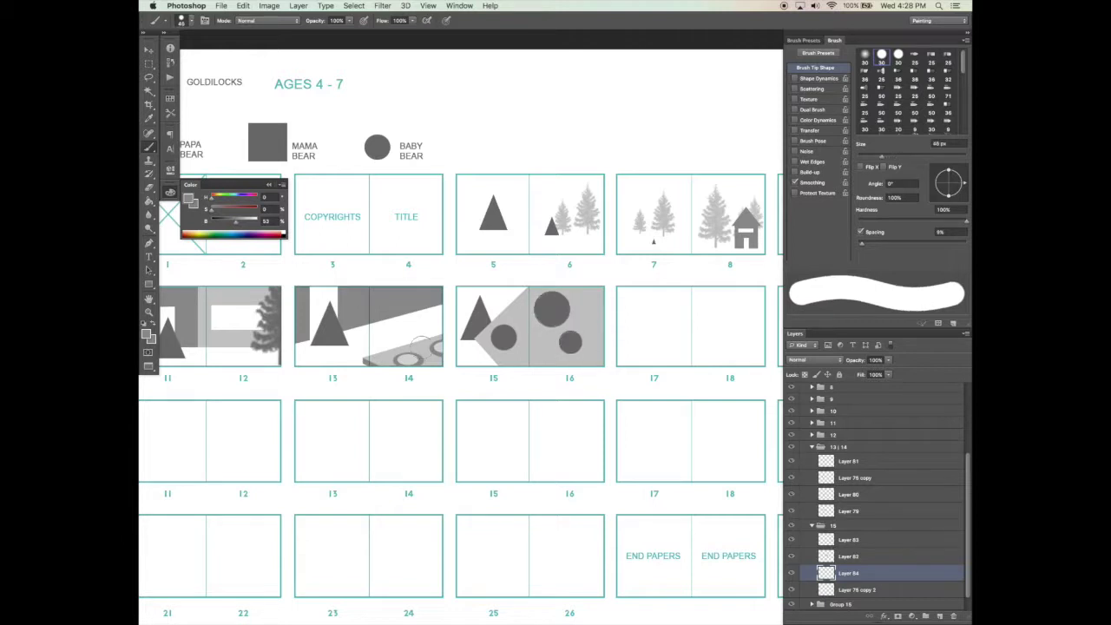
Step: Sample the light gray of the page 14 bowl filling and try a 40 px circle inside the page 15 bowl
alt+click(411, 362)
key(bracketleft)
click(503, 336)
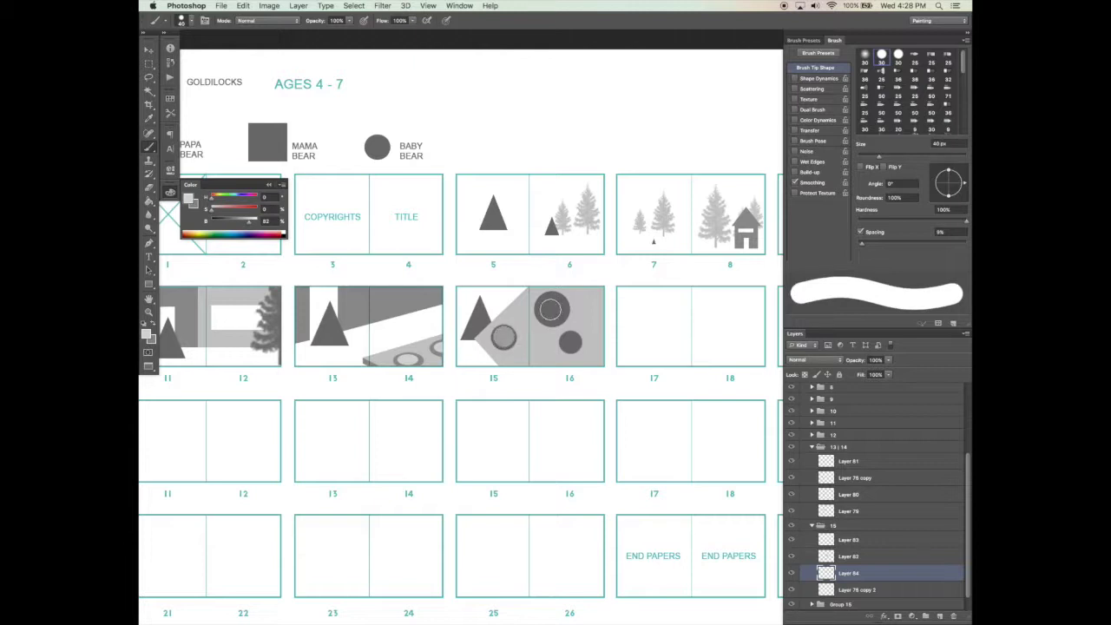
key(super+z)
Step: Toggle the table layer's visibility to check the stacking, and add a new layer at the top of the page 15 group
click(855, 541)
click(793, 555)
click(793, 555)
click(791, 556)
click(791, 557)
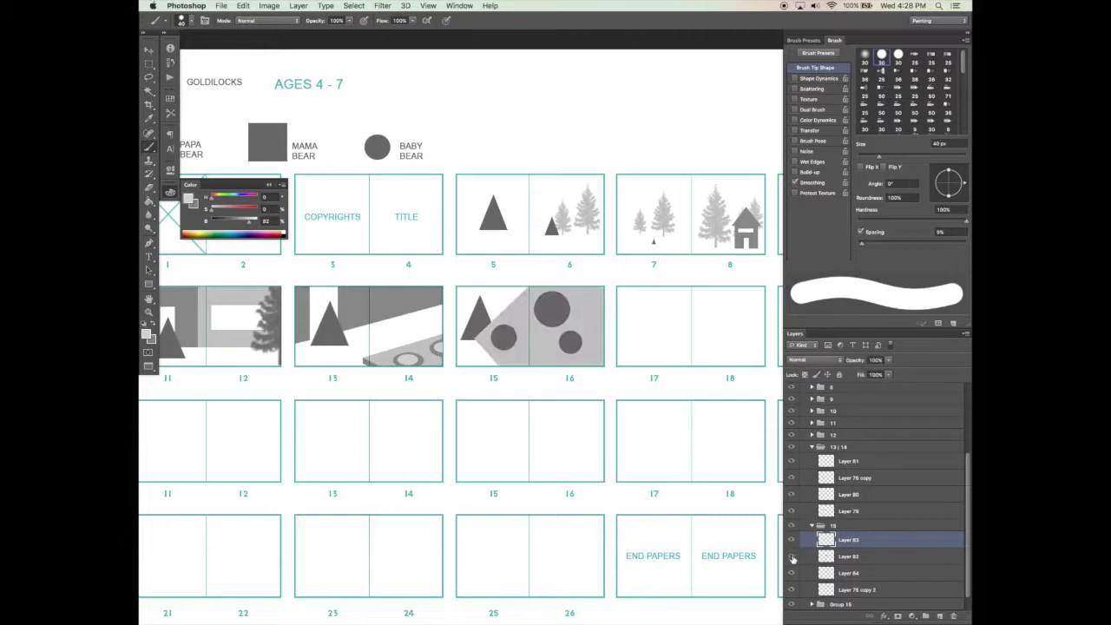
click(939, 616)
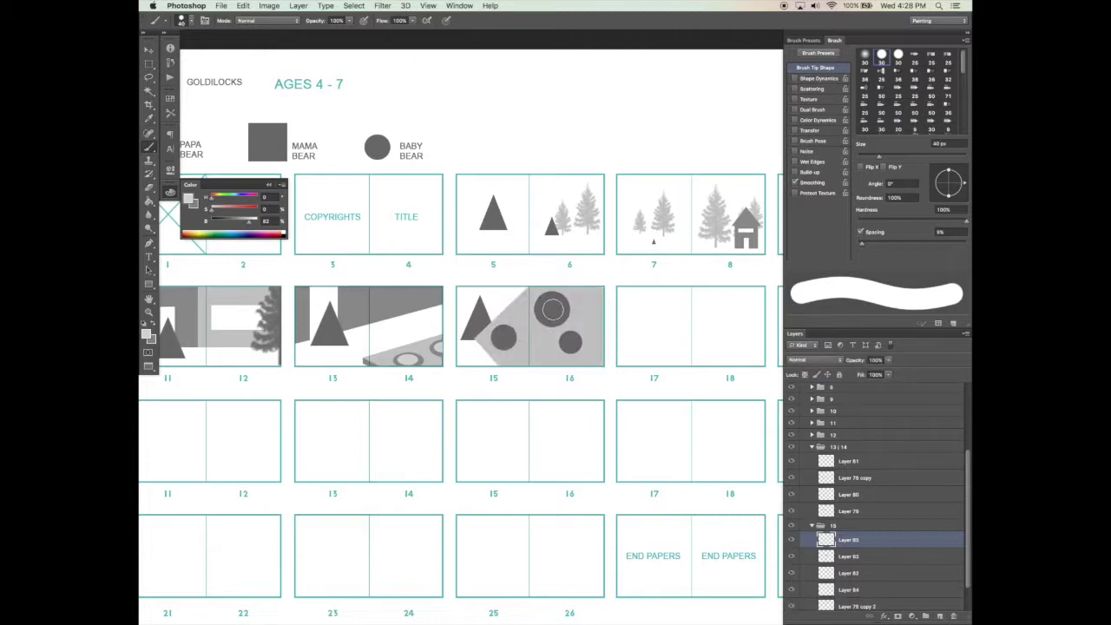
Step: Stamp light gray circles inside all three bowls on pages 15–16, using 30 px for the smallest, and save
key(bracketright)
key(bracketright)
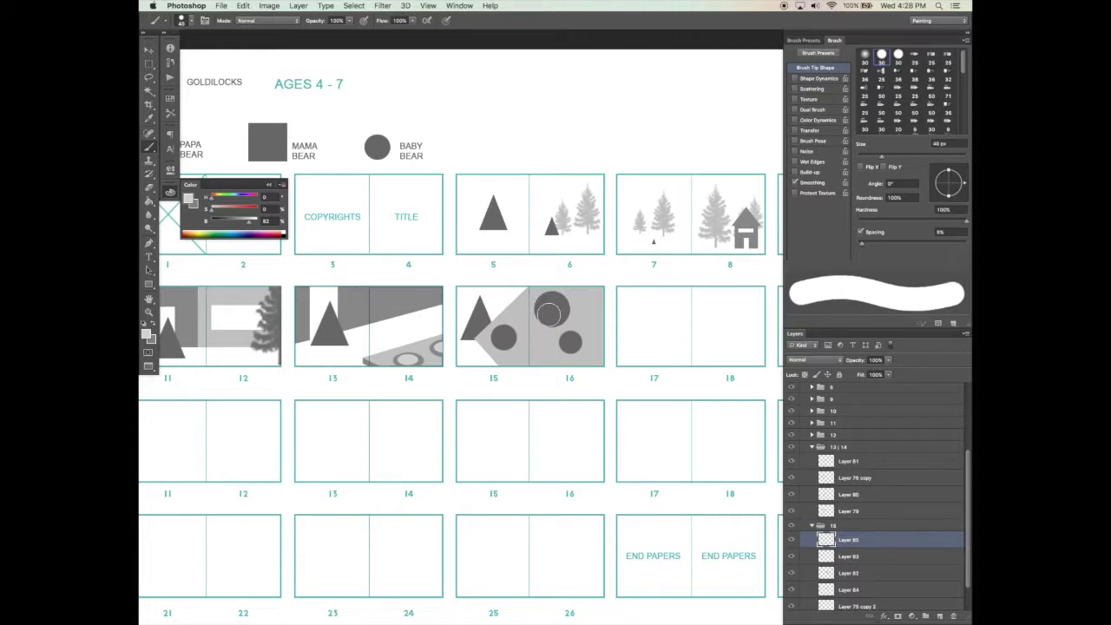
key(bracketleft)
key(bracketleft)
key(bracketleft)
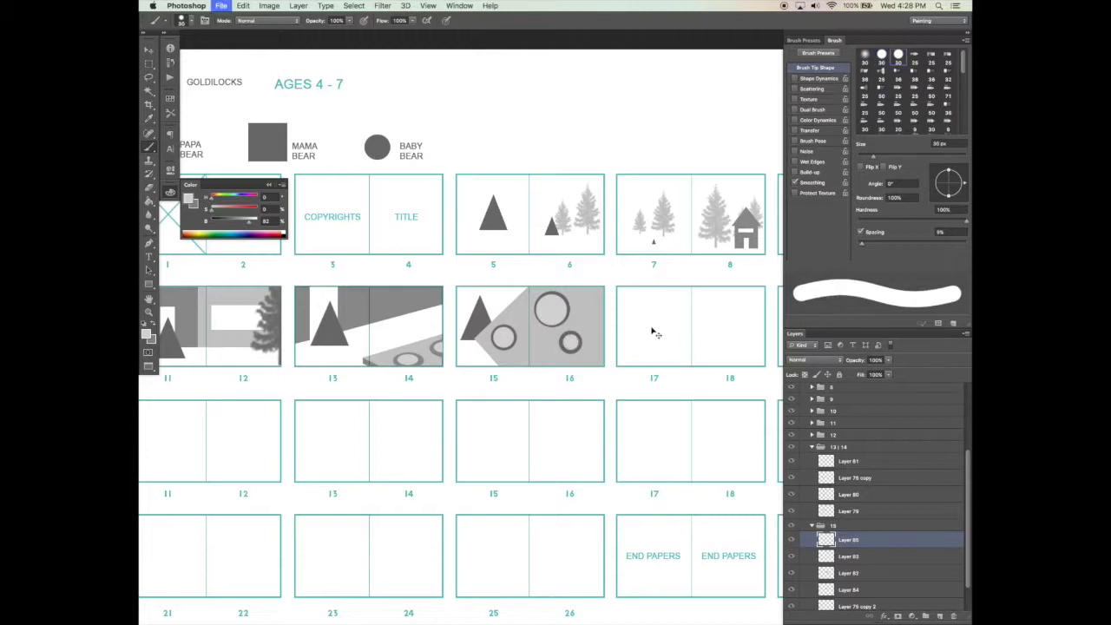
Step: Undo the light gray fillings of the small page 16 bowl and the page 15 bowl, and return to the Brush tool
key(v)
key(super+z)
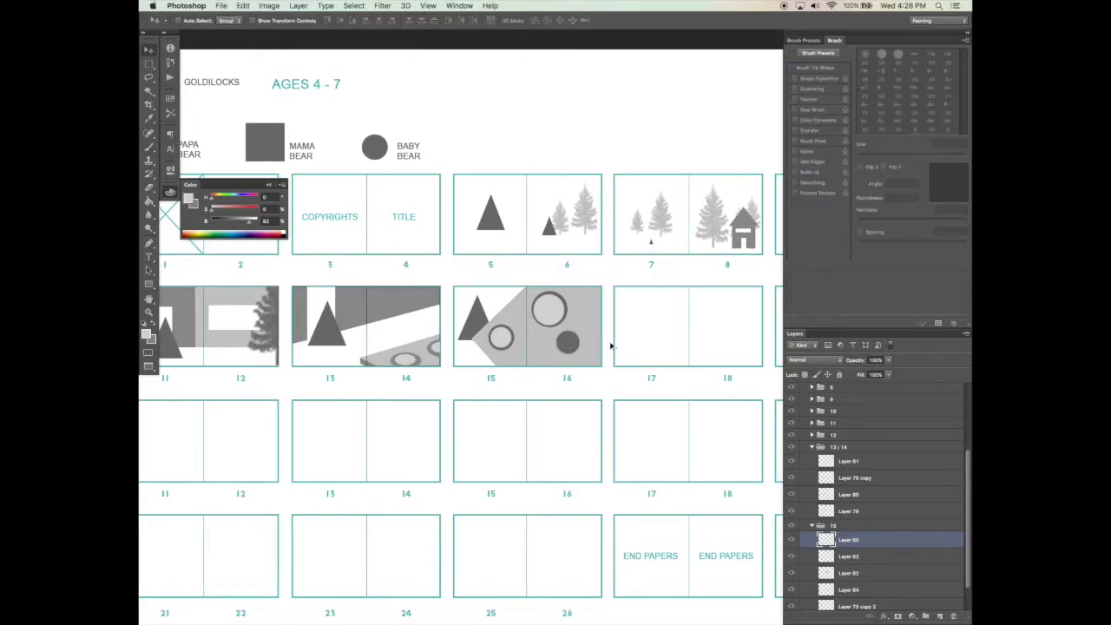
key(alt+super+z)
key(b)
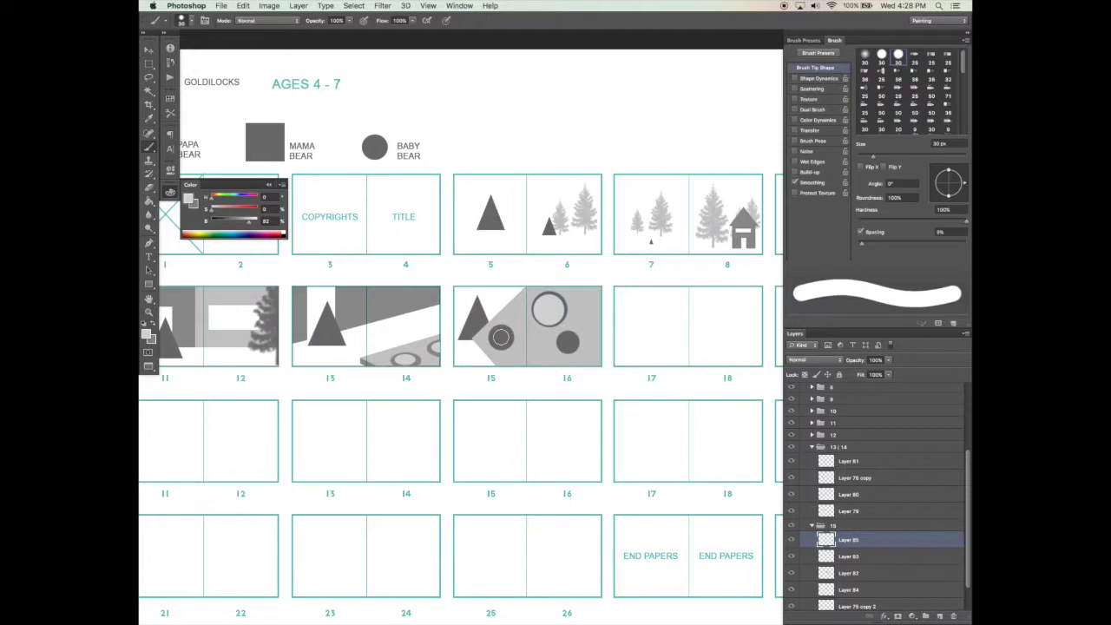
Step: Stamp light gray fillings in the small page 16 bowl, using 30 px, and in the page 15 bowl, and save
click(564, 342)
click(502, 337)
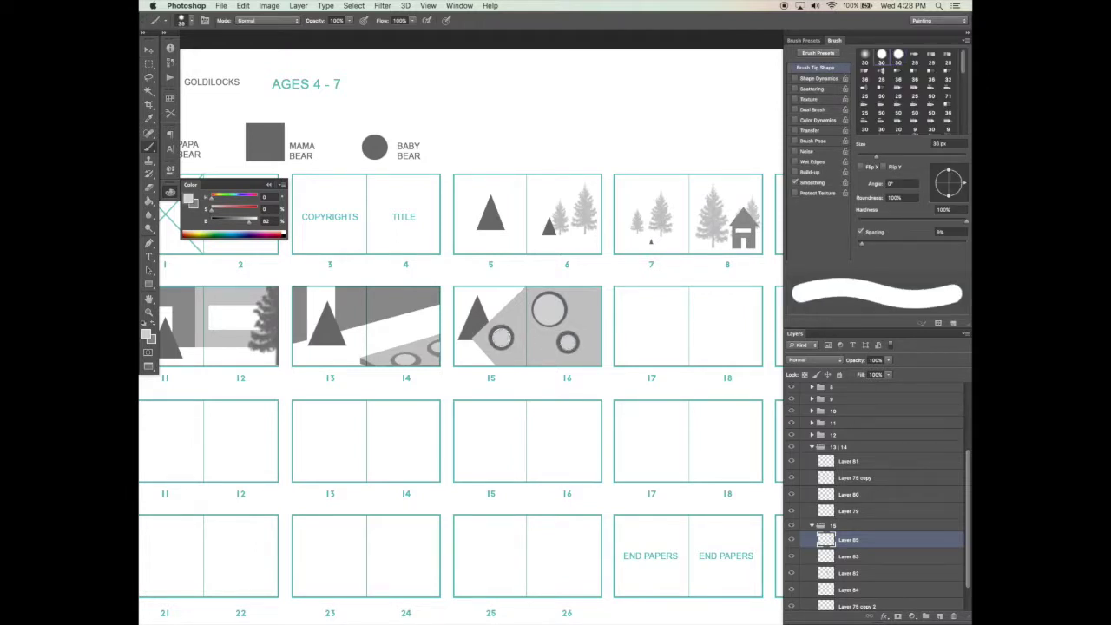
key(super+s)
drag(624, 347, 627, 346)
key(v)
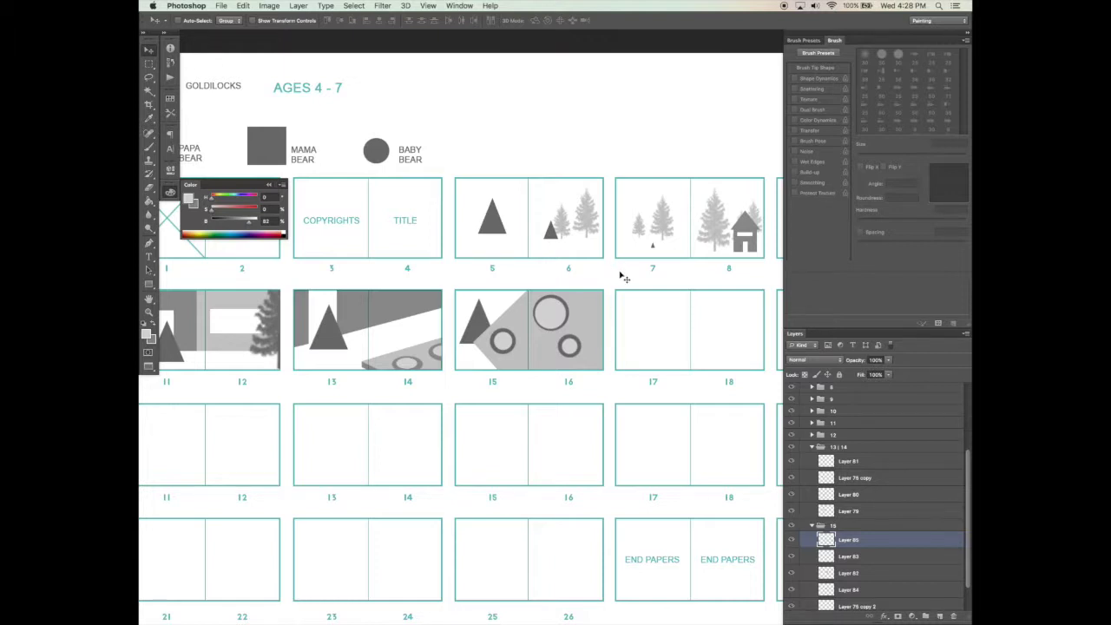
Step: Fill a table strip across the lower part of pages 17–18 with the table gray sampled from page 16, and set its layer to Multiply
scroll(738, 201, left, 2)
scroll(738, 202, down, 1)
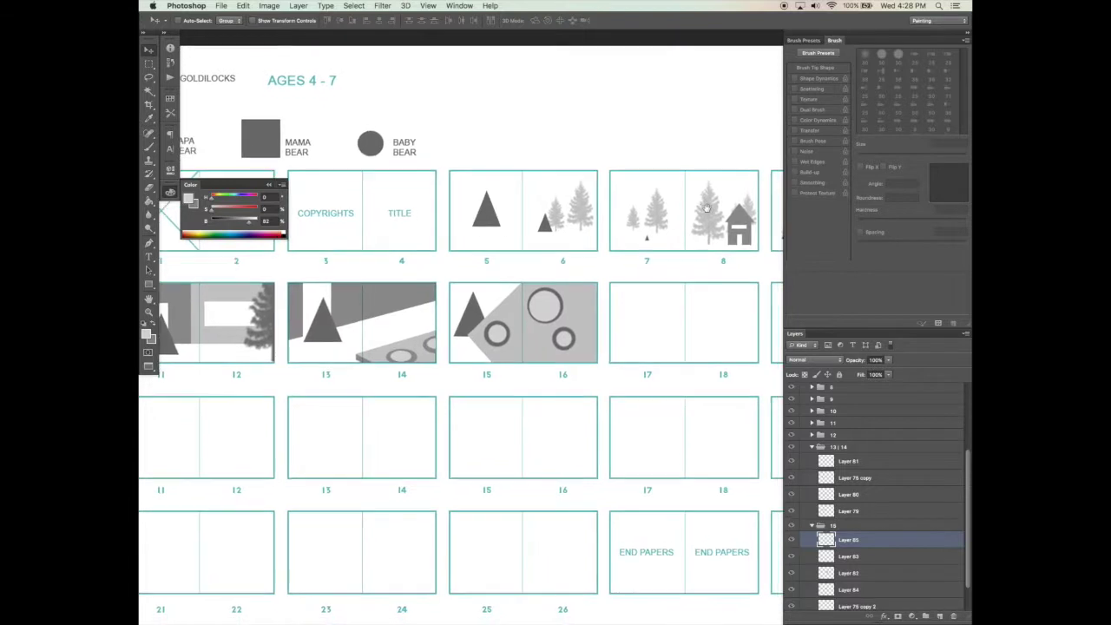
scroll(738, 202, right, 3)
scroll(737, 201, down, 1)
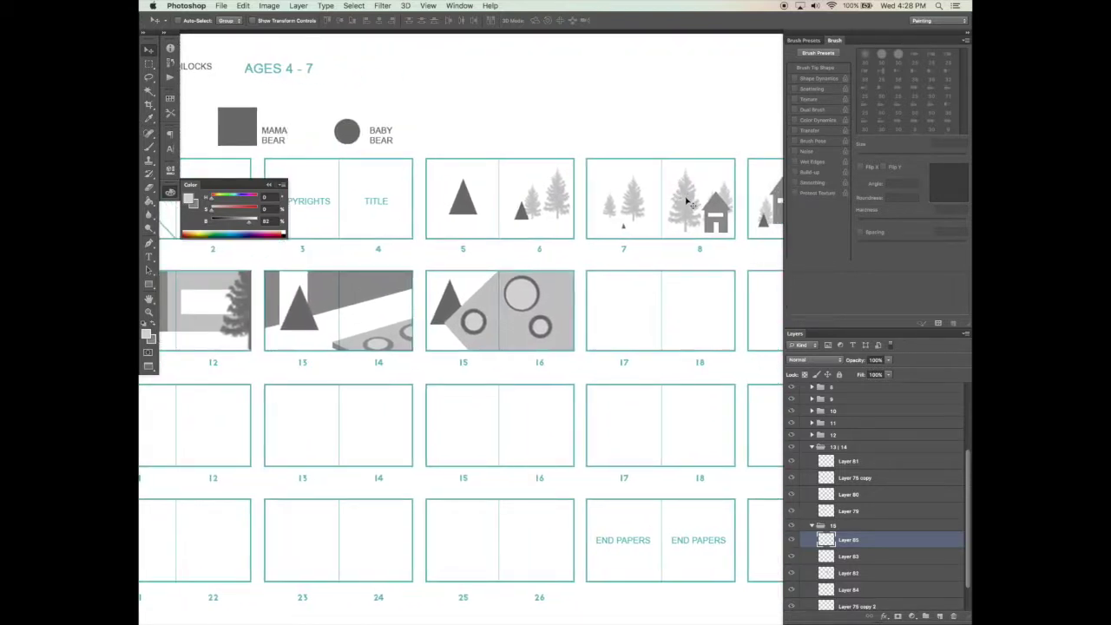
scroll(675, 295, right, 2)
scroll(675, 295, up, 1)
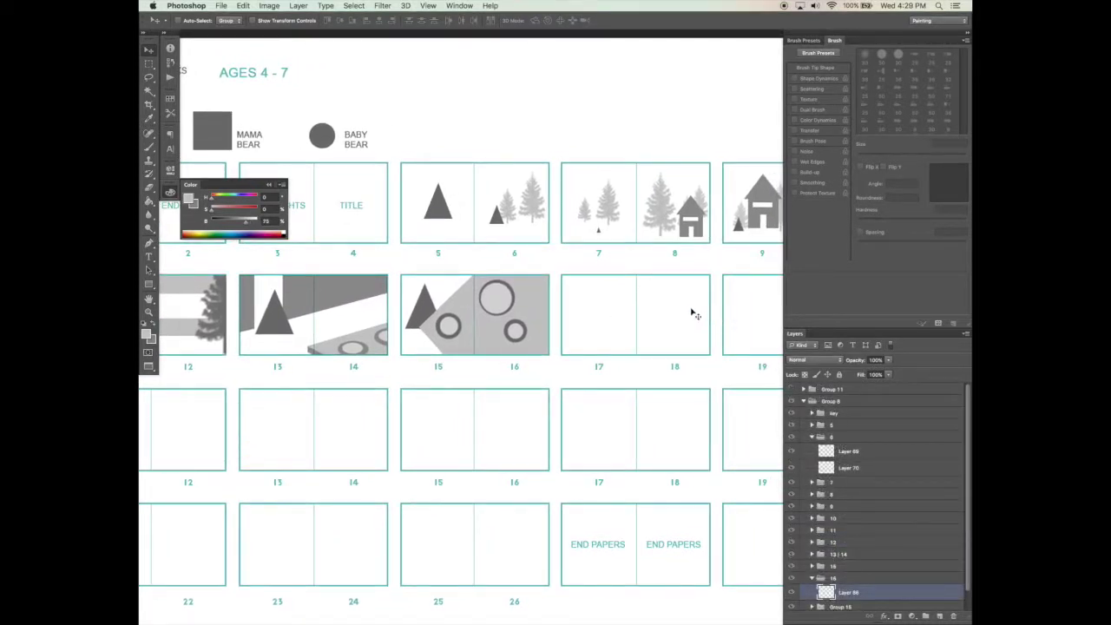
key(p)
key(v)
key(m)
drag(714, 358, 560, 334)
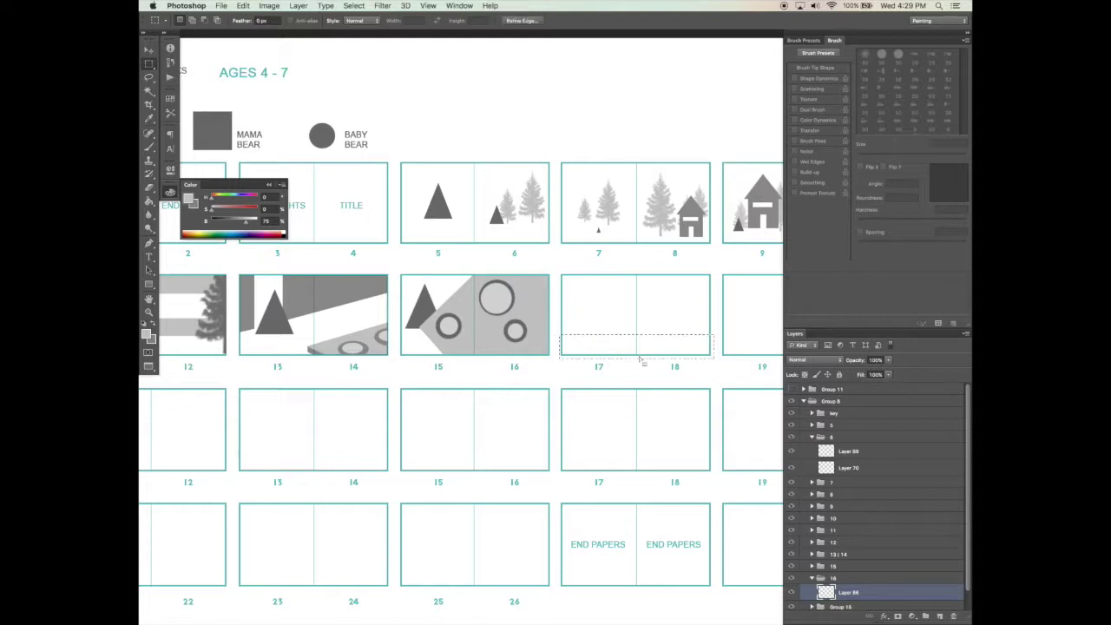
key(g)
alt+click(538, 345)
click(579, 350)
key(super+d)
key(v)
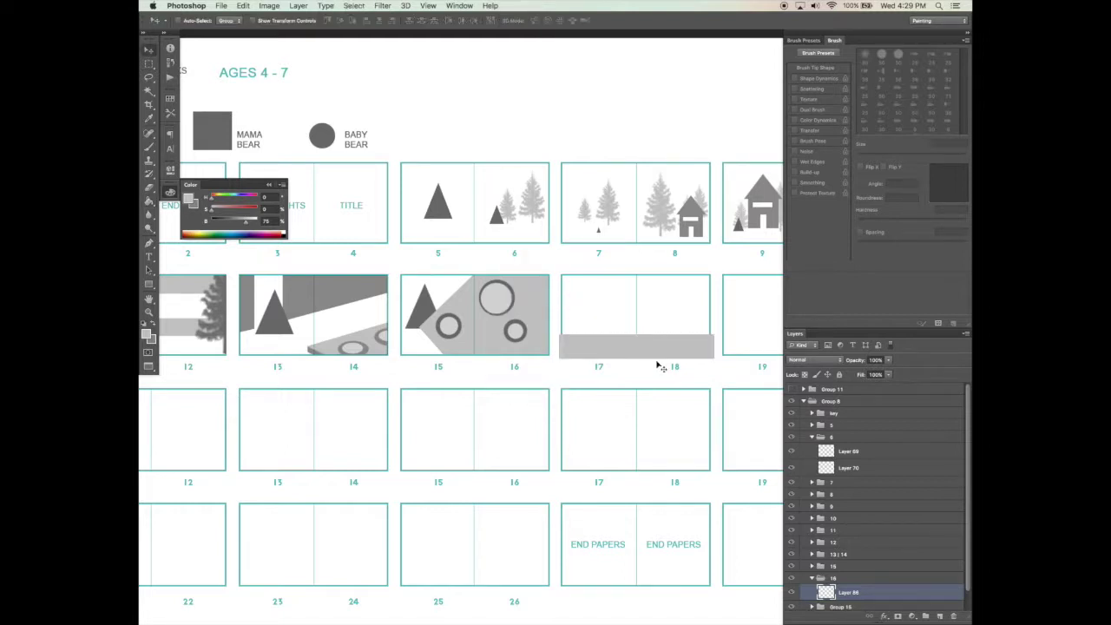
click(816, 359)
click(833, 389)
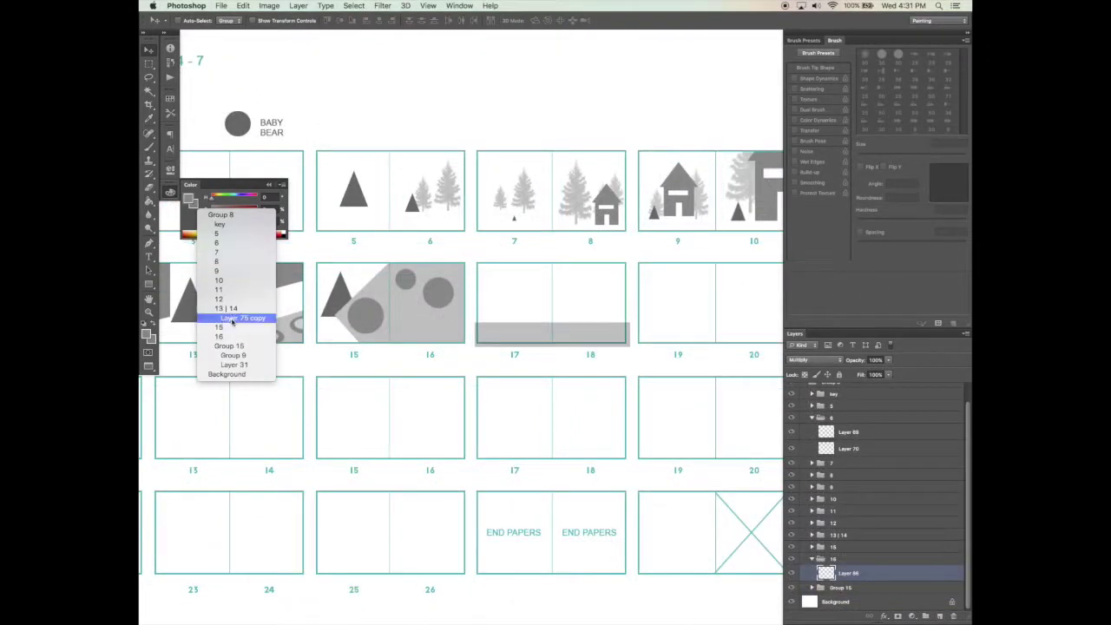
Step: Copy the Goldilocks triangle from page 13 onto page 17, and place its layer below the table strip's layer in group 16
click(232, 321)
drag(210, 317, 526, 332)
scroll(878, 565, down, 3)
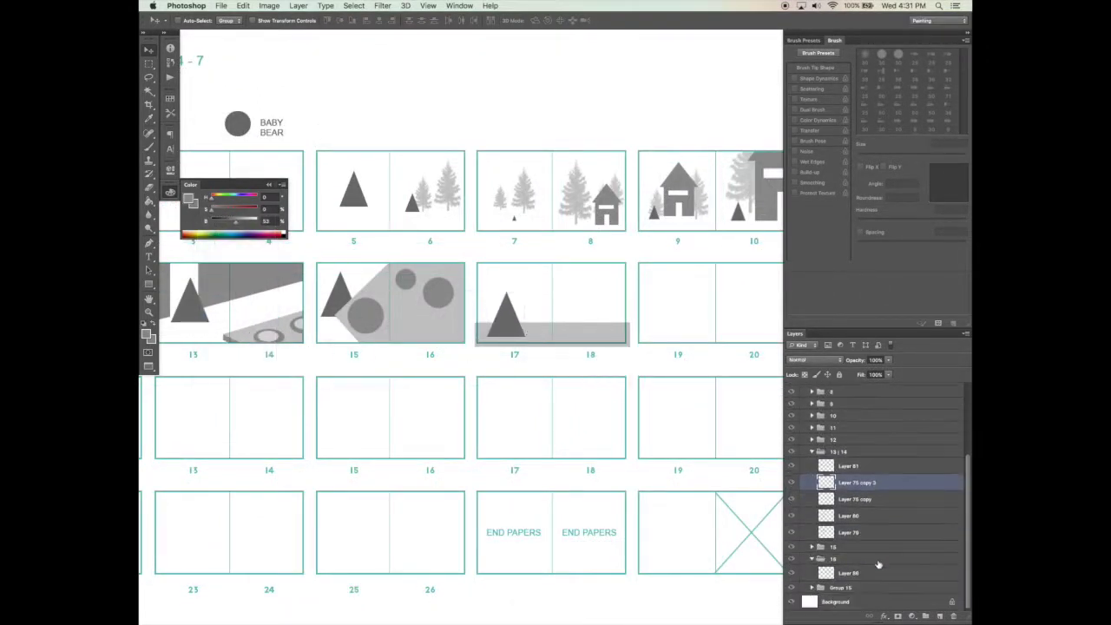
drag(855, 488, 859, 581)
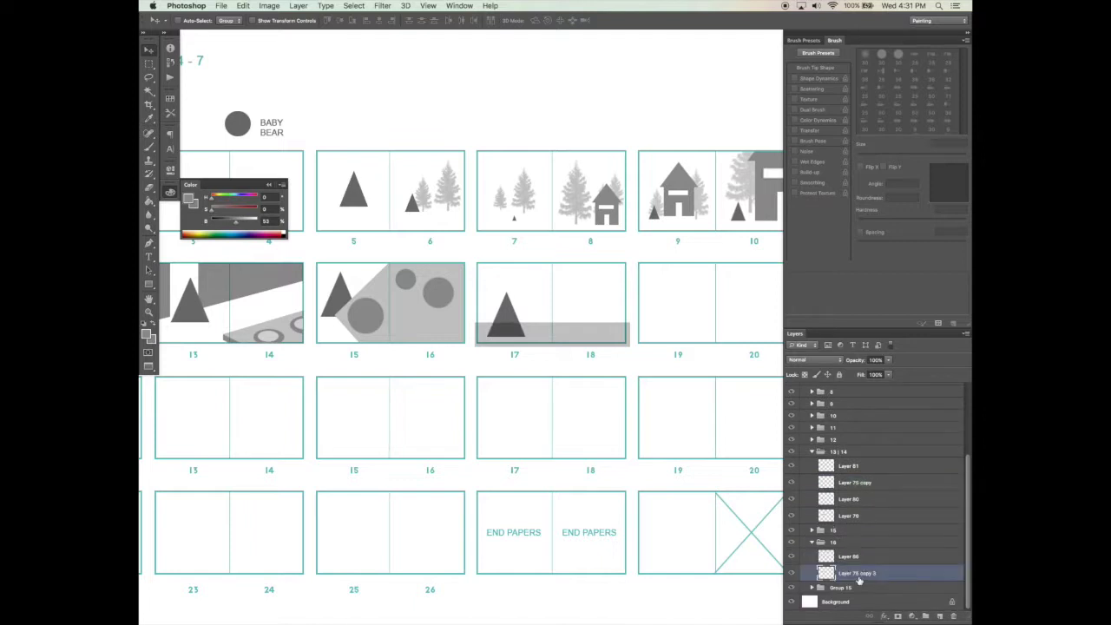
click(813, 452)
Step: Position the page 17 triangle slightly further into the page, cut away its part overlapping the table strip, and save
click(788, 575)
click(789, 574)
drag(529, 327, 534, 323)
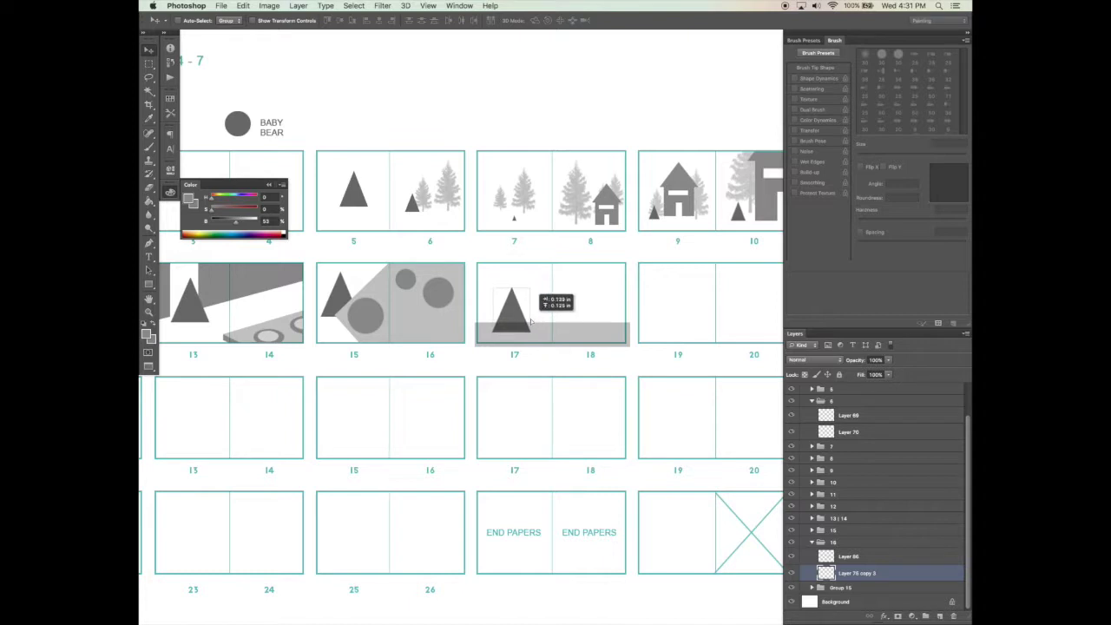
key(b)
super+click(826, 560)
key(super+x)
key(v)
key(super+s)
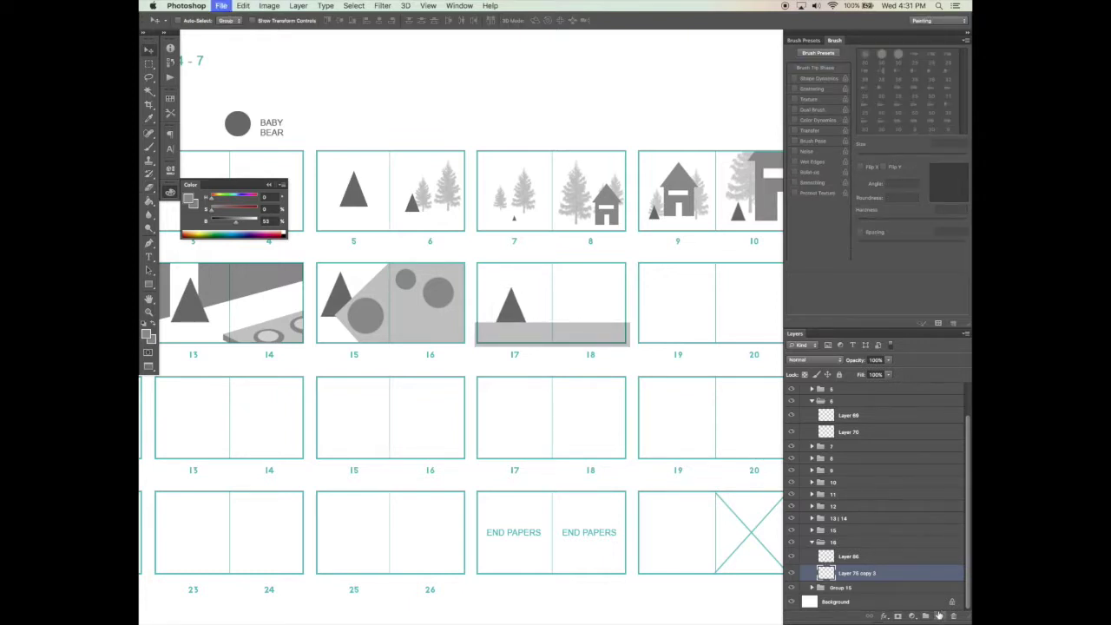
Step: Add a new layer above the page 17 triangle's layer and flatten the brush tip to 20% roundness
click(939, 615)
key(b)
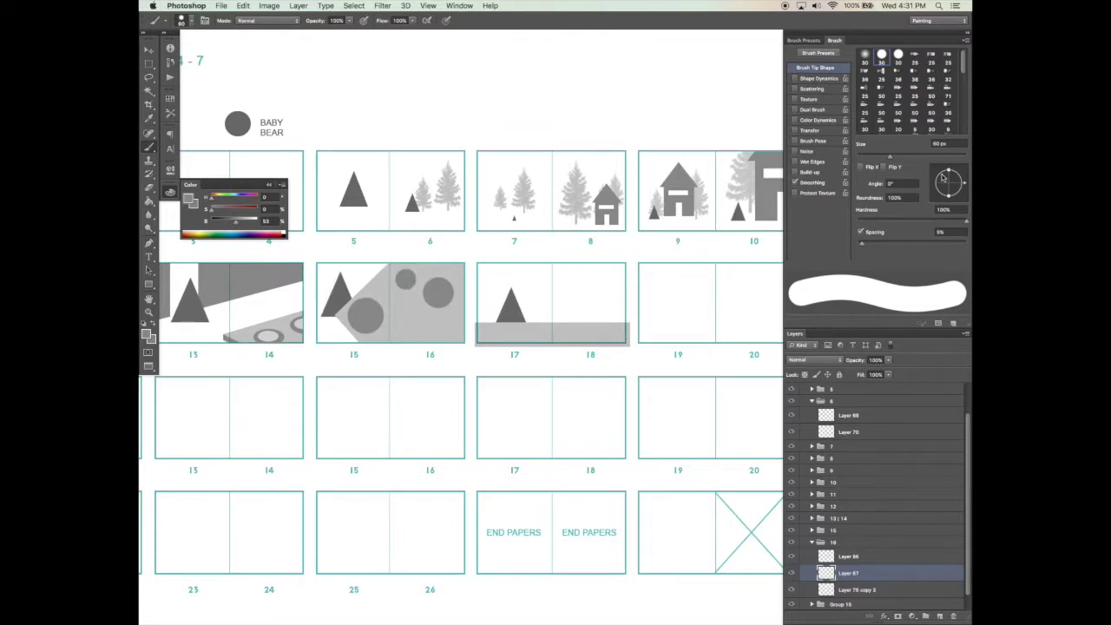
drag(947, 174, 949, 179)
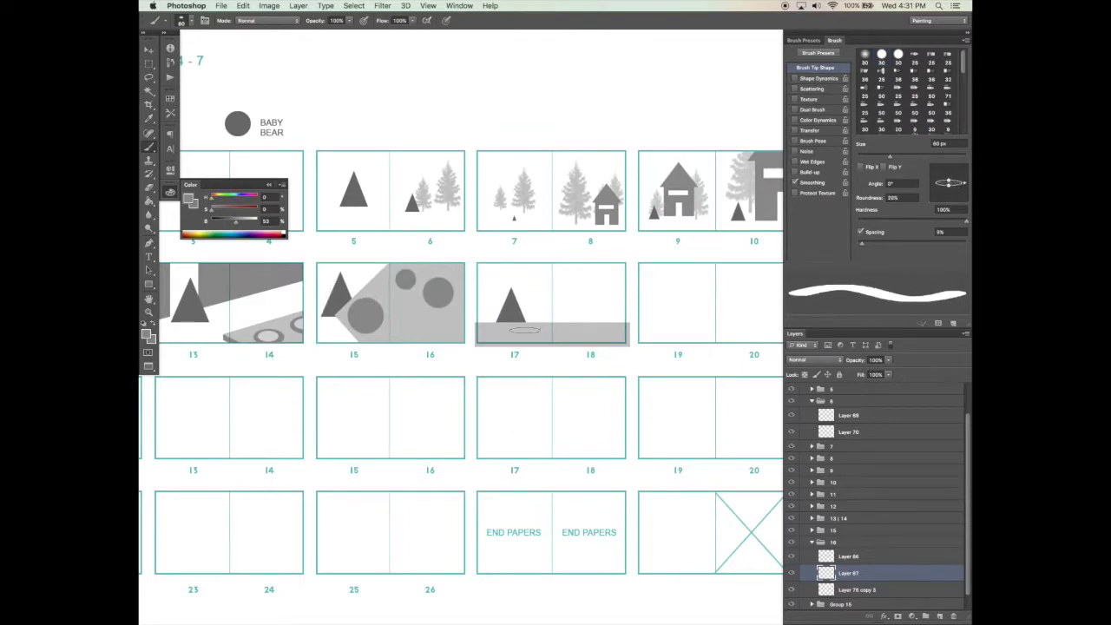
Step: Try a 60 px gray ellipse as a bowl at the page 17 triangle's base, and undo it
click(512, 319)
key(ctrl+z)
drag(839, 552, 838, 549)
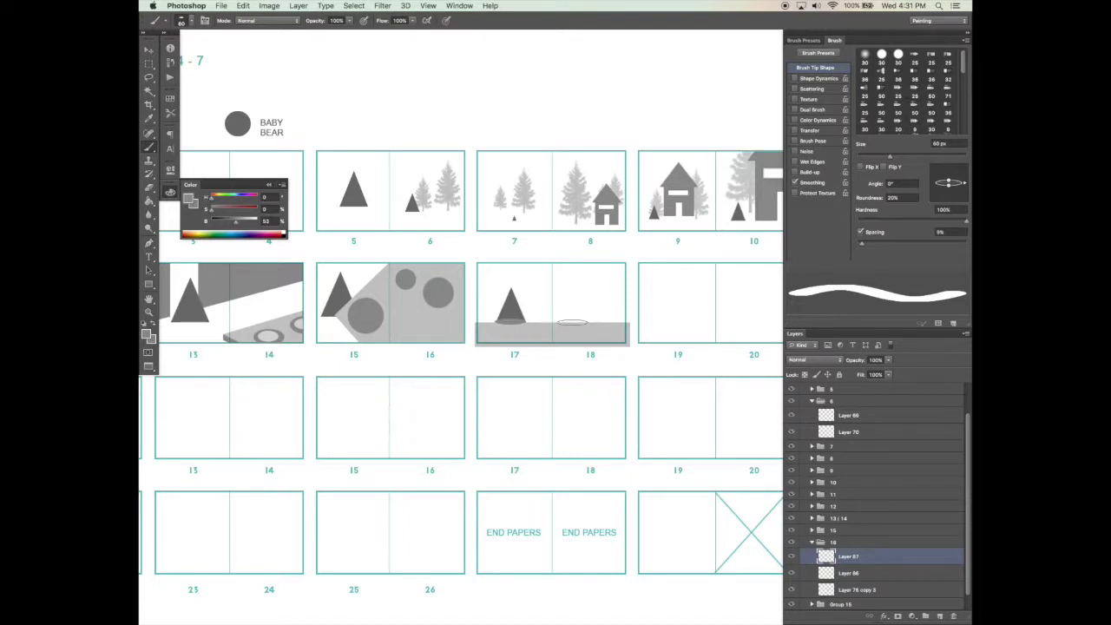
key(bracketleft)
key(bracketleft)
key(bracketleft)
key(super+z)
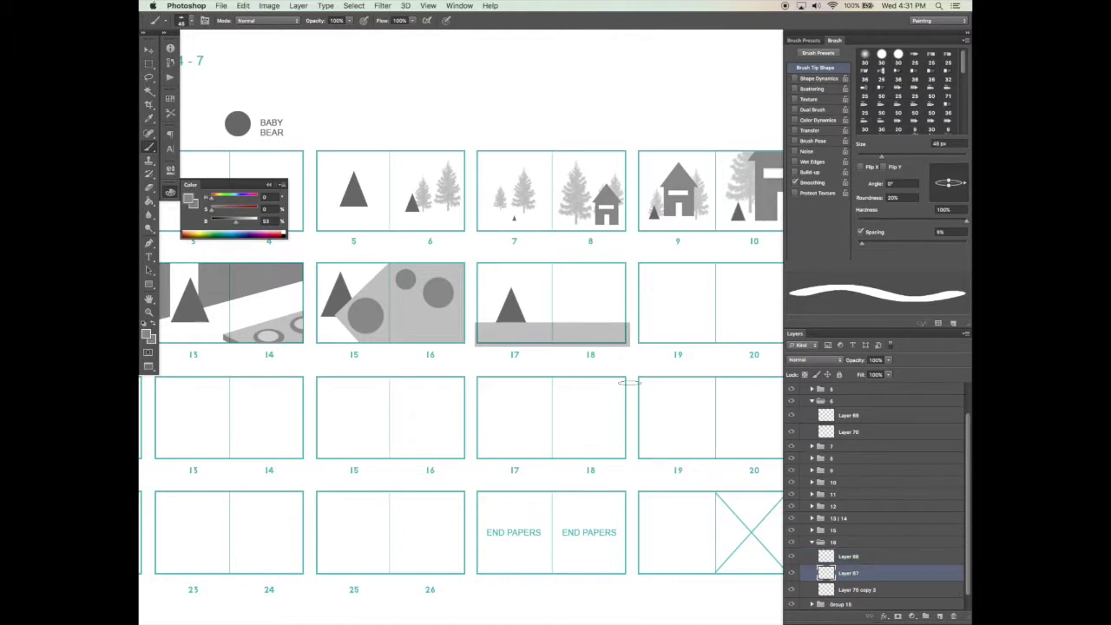
Step: Raise the bowl layer above the table strip and stamp three gray elliptical bowls: at the triangle's base, mid-table, and a larger one near page 18's outer edge
drag(857, 581, 852, 554)
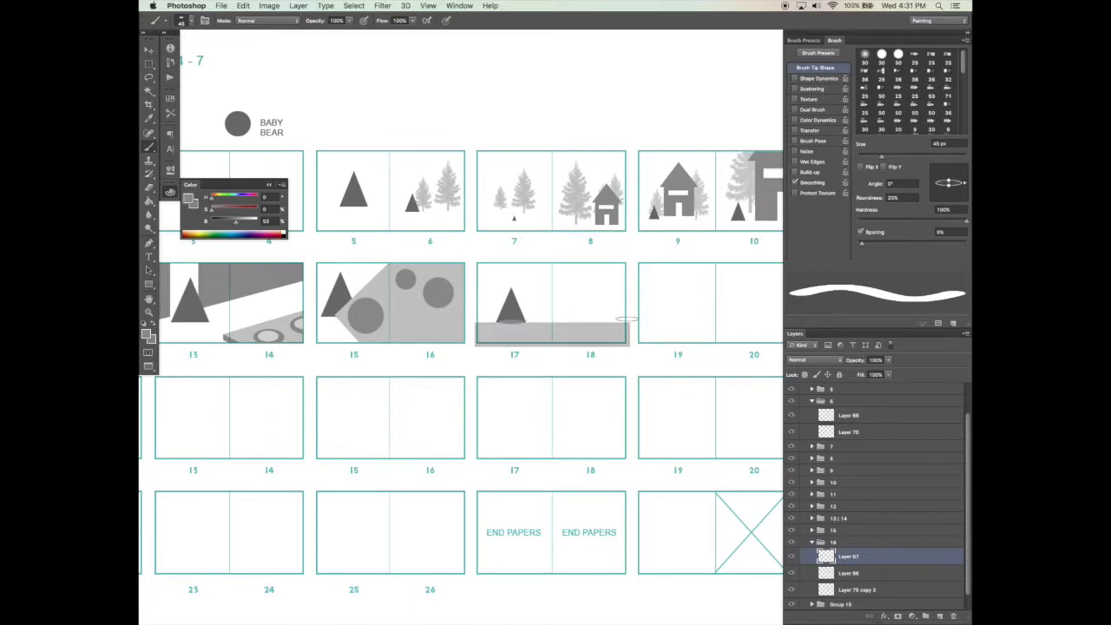
key(bracketright)
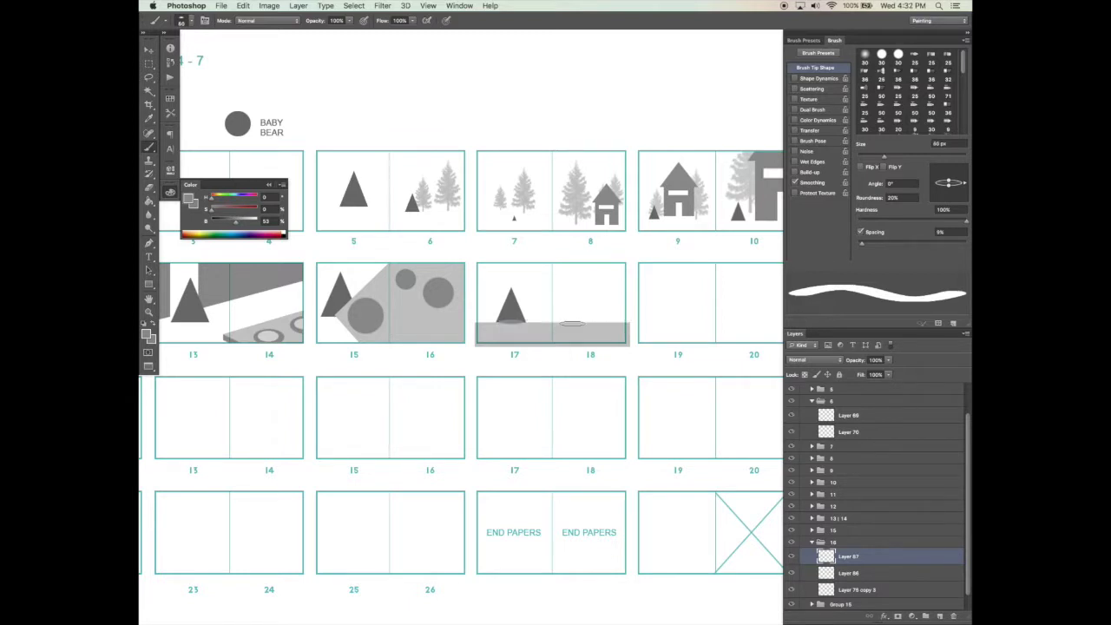
click(570, 323)
key(bracketright)
key(bracketright)
key(bracketright)
click(612, 321)
Step: Sample the light gray of the page 14 bowl filling and stamp smaller ellipses inside the three bowls on pages 17–18, using 70 px for the largest
key(bracketleft)
key(bracketleft)
alt+click(269, 334)
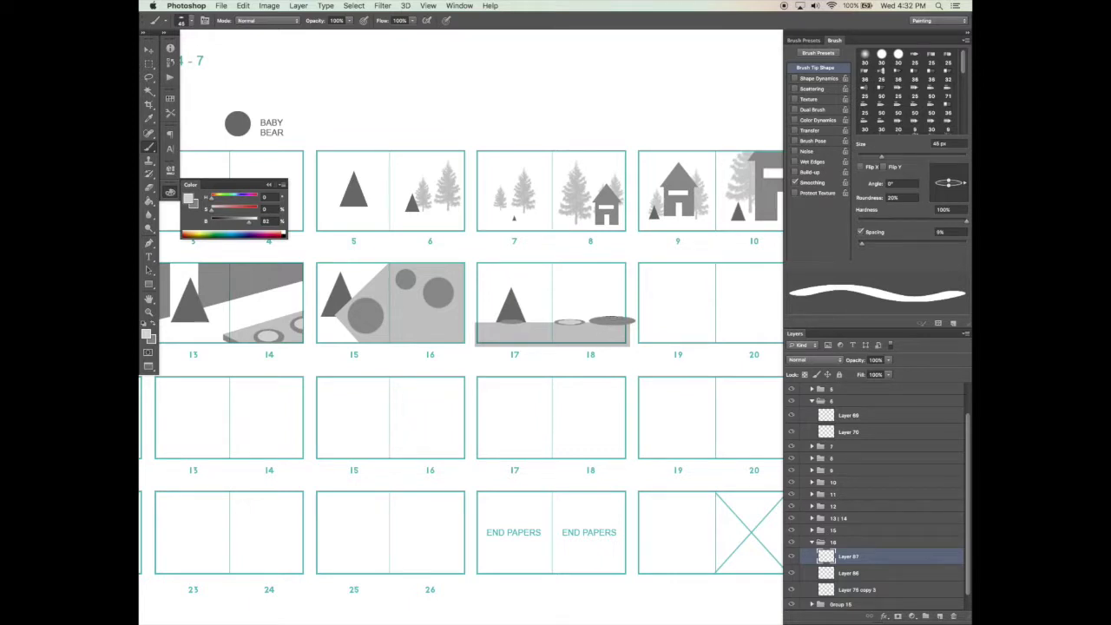
key(bracketleft)
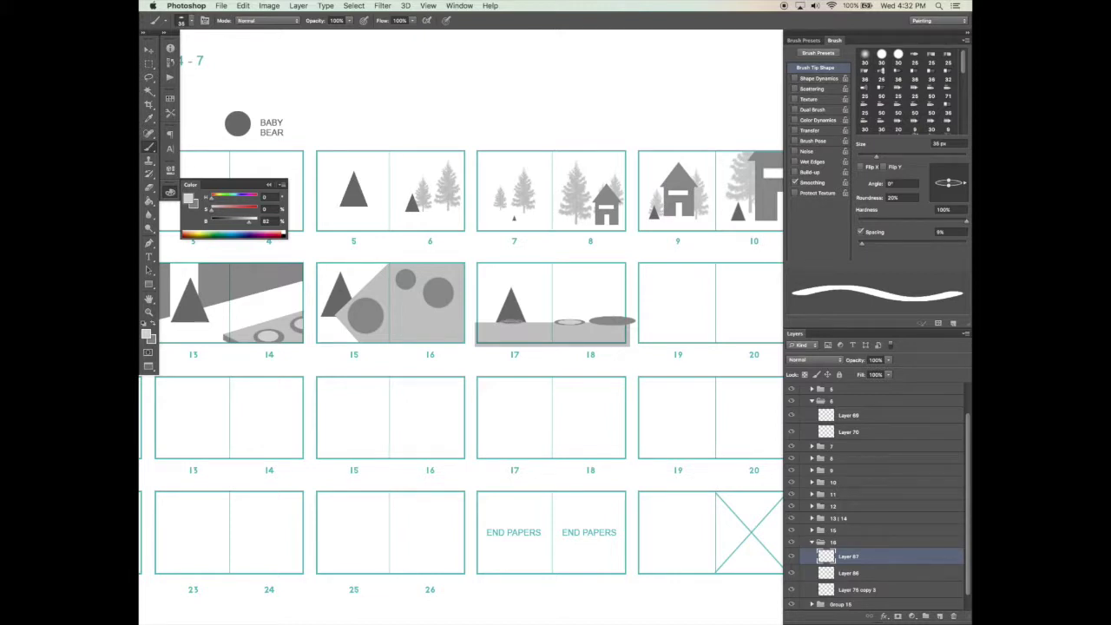
key(bracketright)
key(bracketright)
key(bracketright)
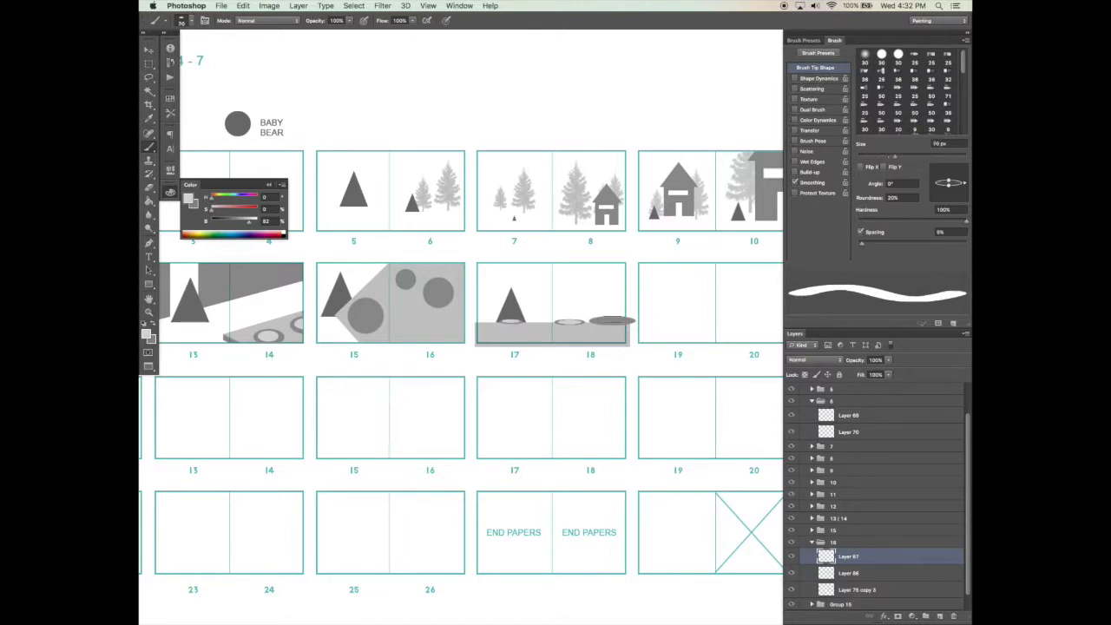
Step: Erase the part of the largest bowl that extends past the outer edge of page 18
scroll(634, 326, right, 1)
key(e)
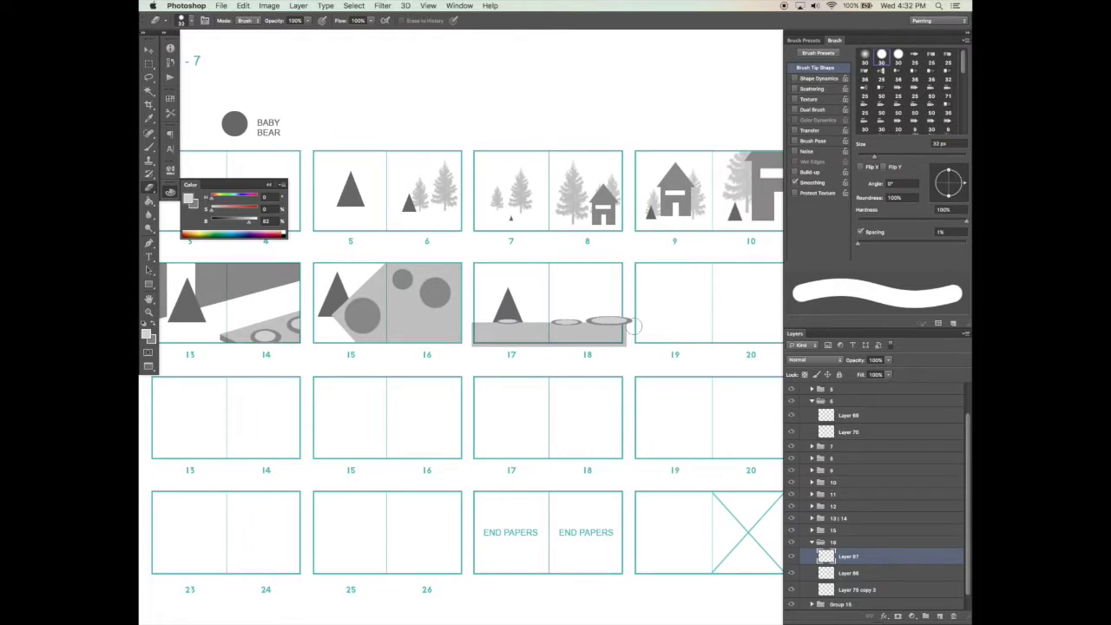
scroll(638, 291, down, 1)
key(v)
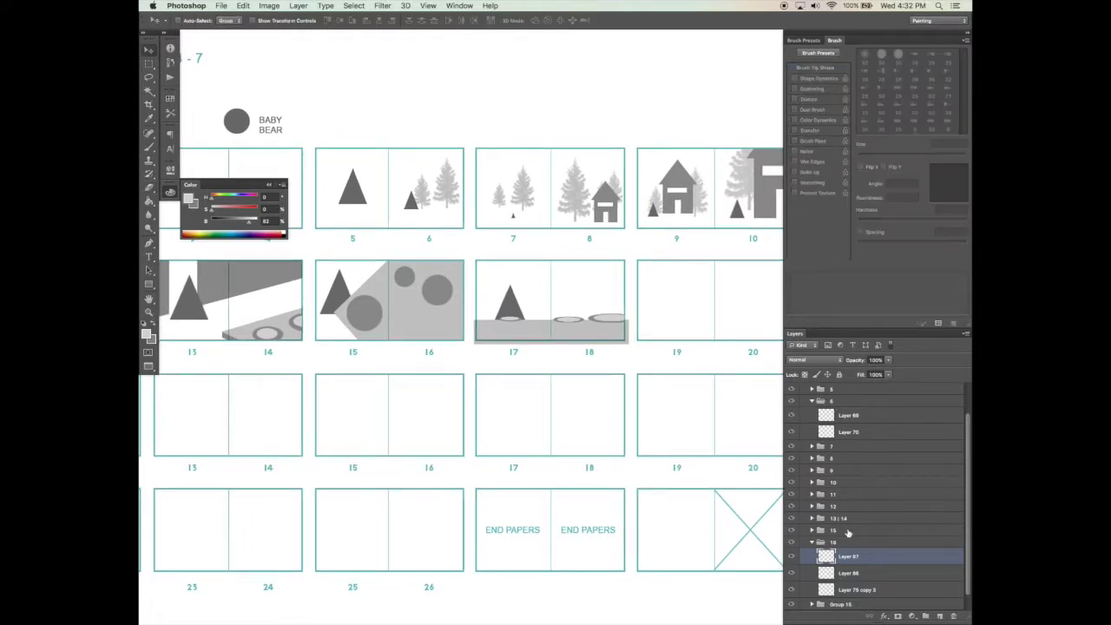
Step: Select the layer of the page 15 bowl and restore the brush tip to 100% roundness
right_click(372, 315)
click(395, 316)
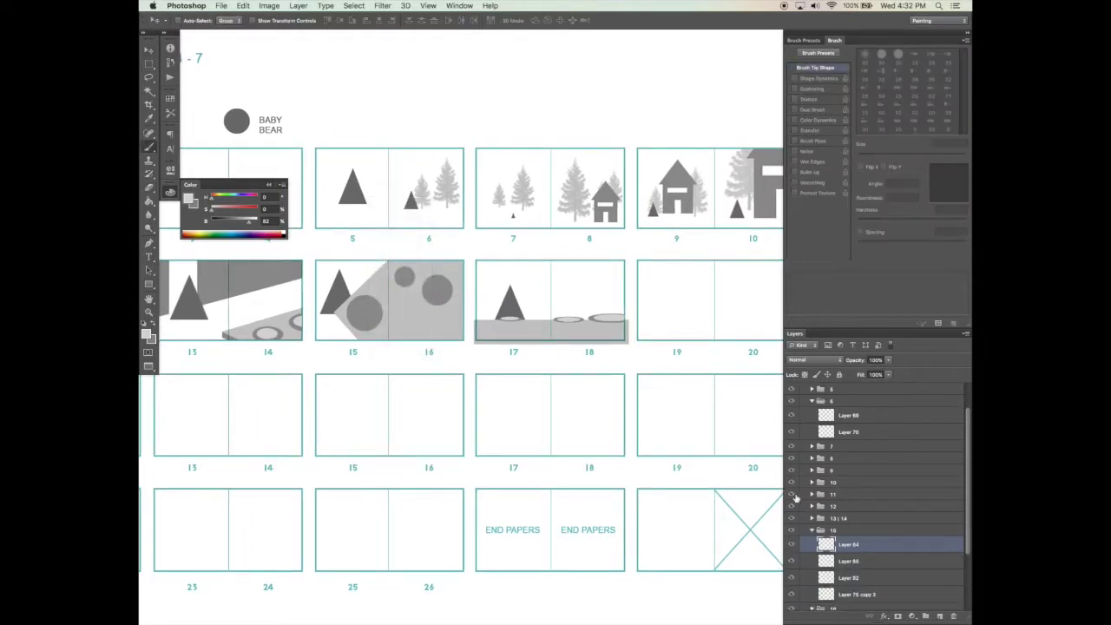
key(b)
drag(948, 190, 948, 197)
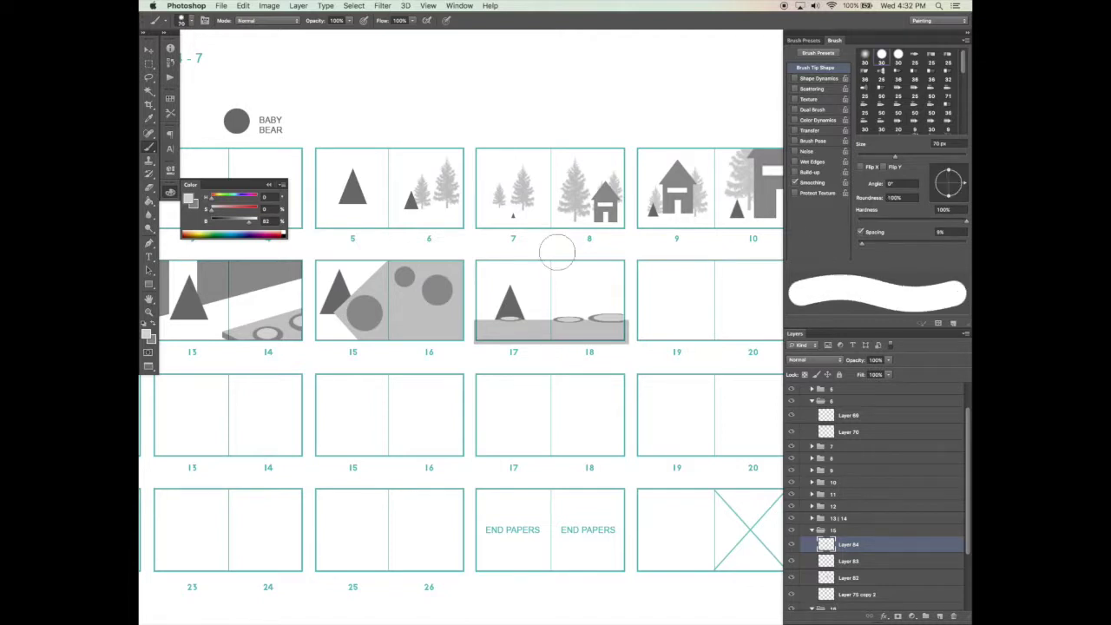
Step: Stamp light gray circles inside the three bowls on pages 15–16, using 45 px for the larger page 16 bowl, and save
key(bracketleft)
click(364, 313)
key(bracketleft)
key(bracketleft)
key(bracketleft)
key(bracketleft)
key(bracketleft)
key(bracketleft)
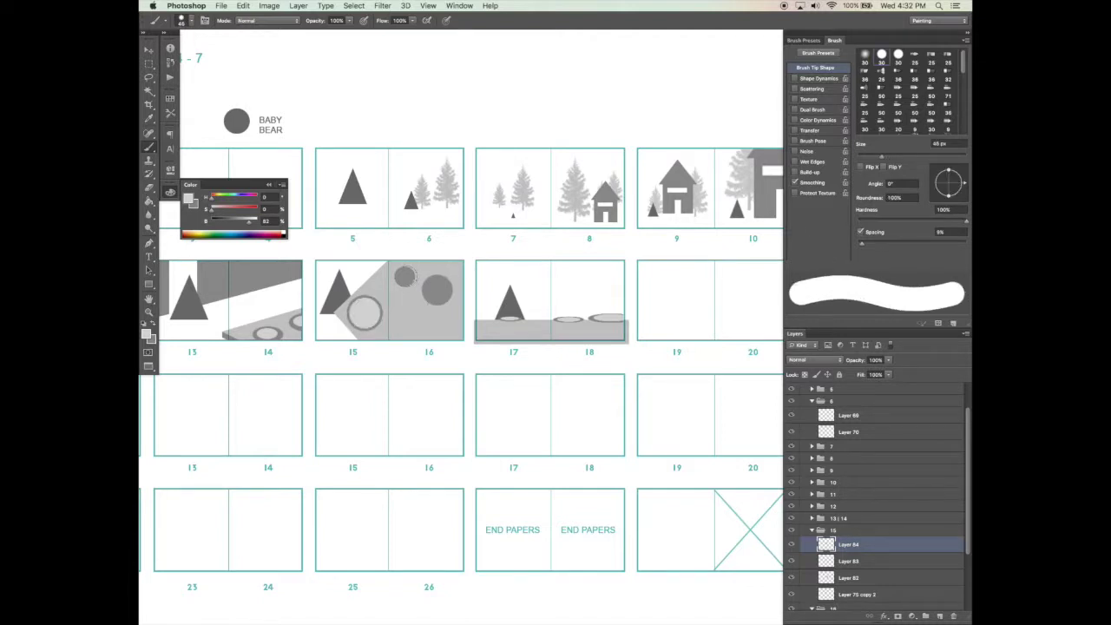
key(bracketright)
key(bracketright)
key(bracketright)
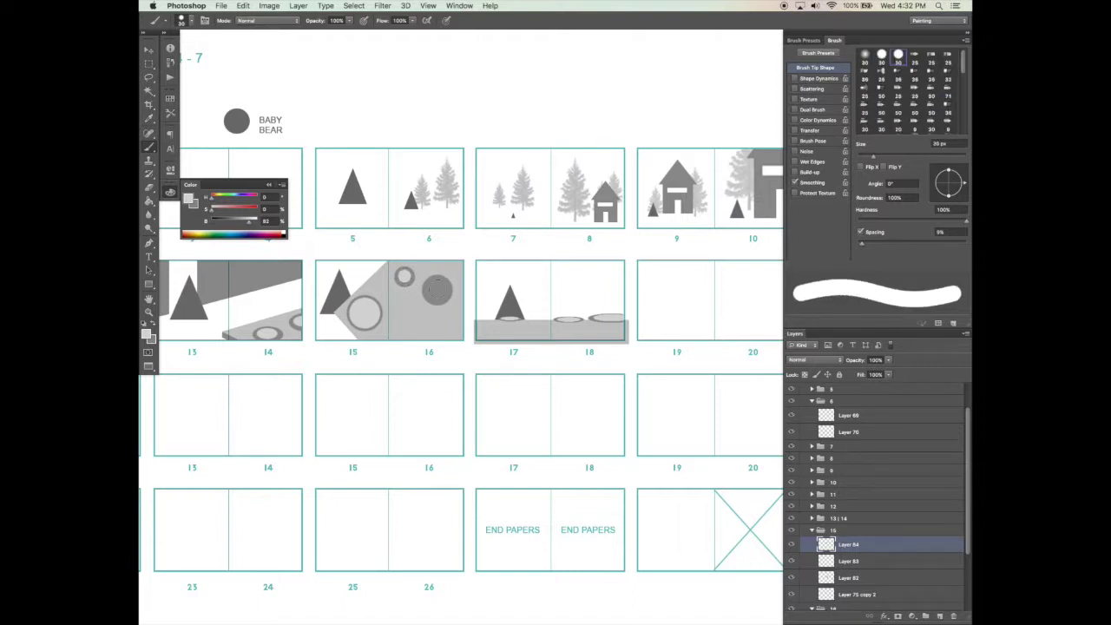
drag(719, 339, 694, 341)
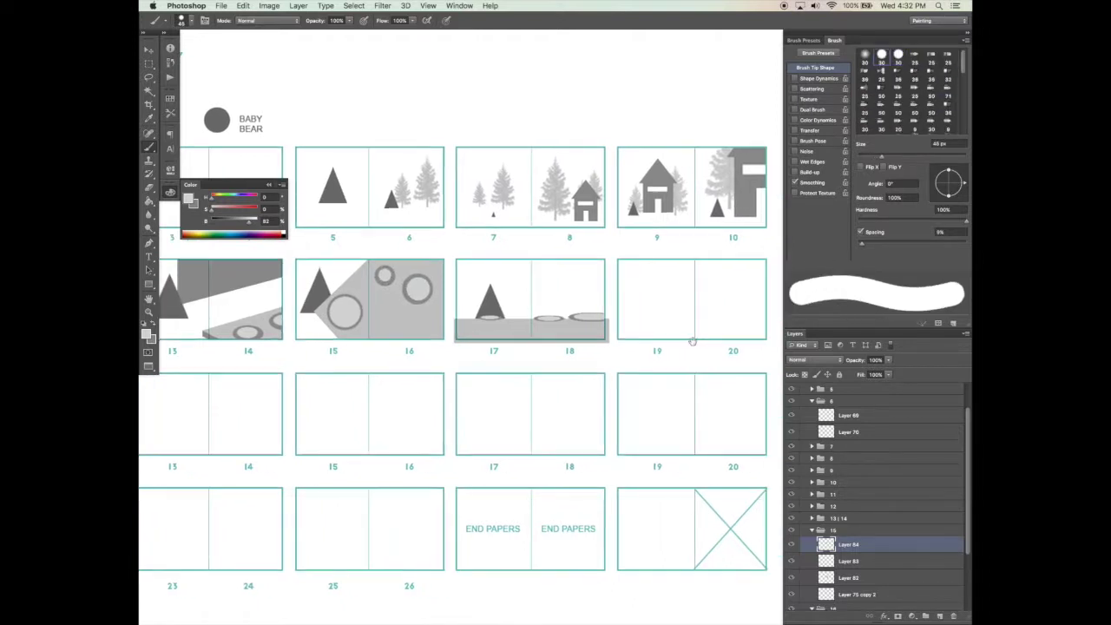
key(super+s)
Step: Collapse layer groups 6 and 15 and add a new layer at the top of group 16
click(812, 401)
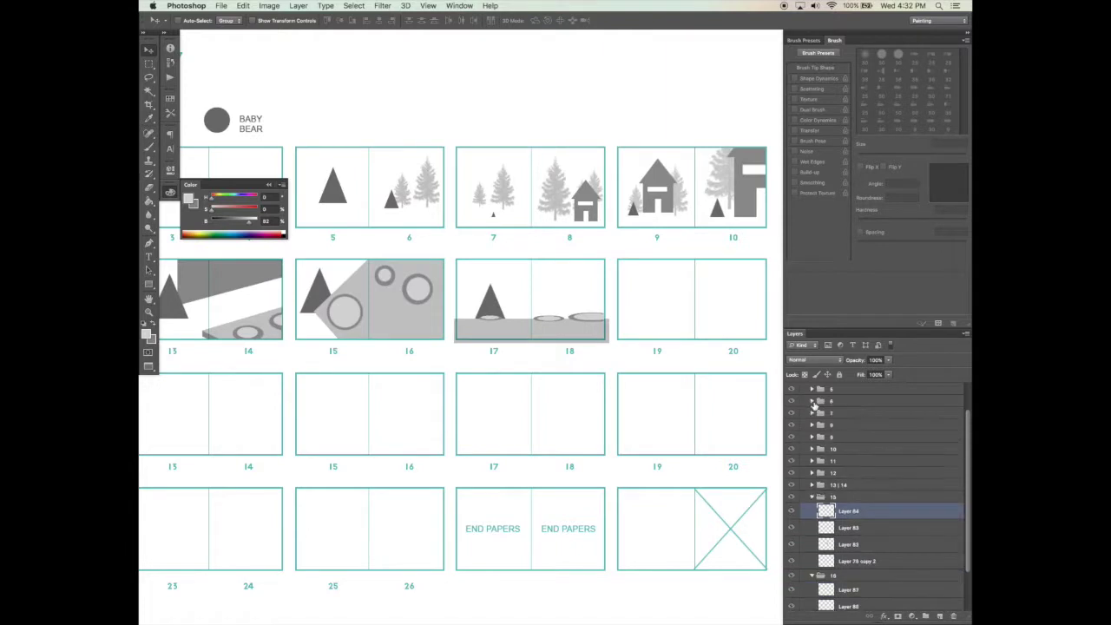
click(812, 497)
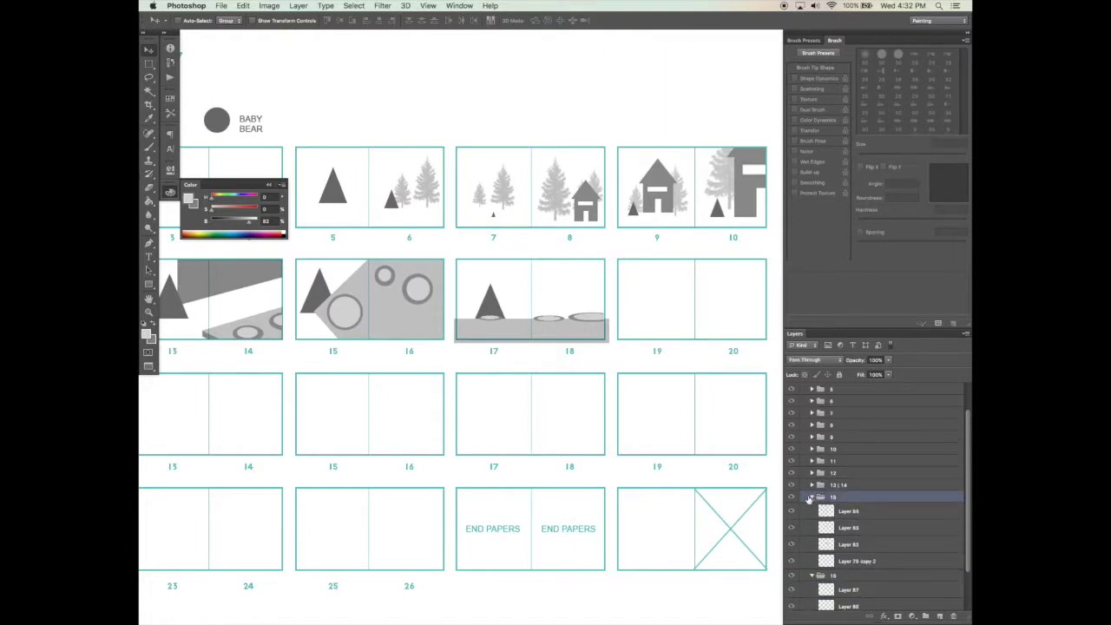
click(811, 497)
click(843, 541)
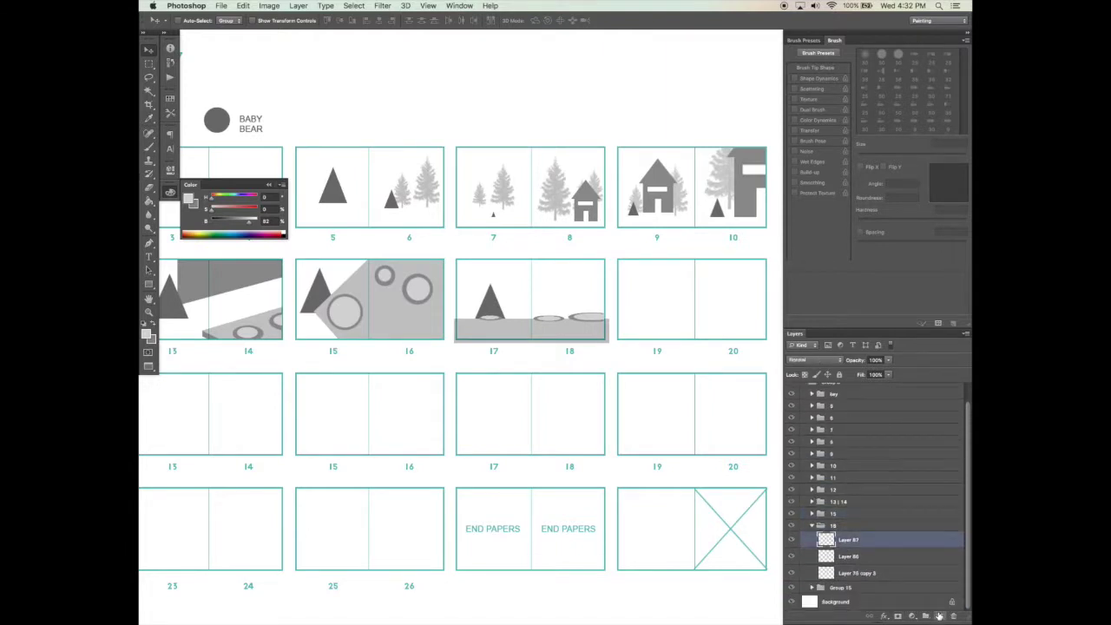
click(939, 615)
key(m)
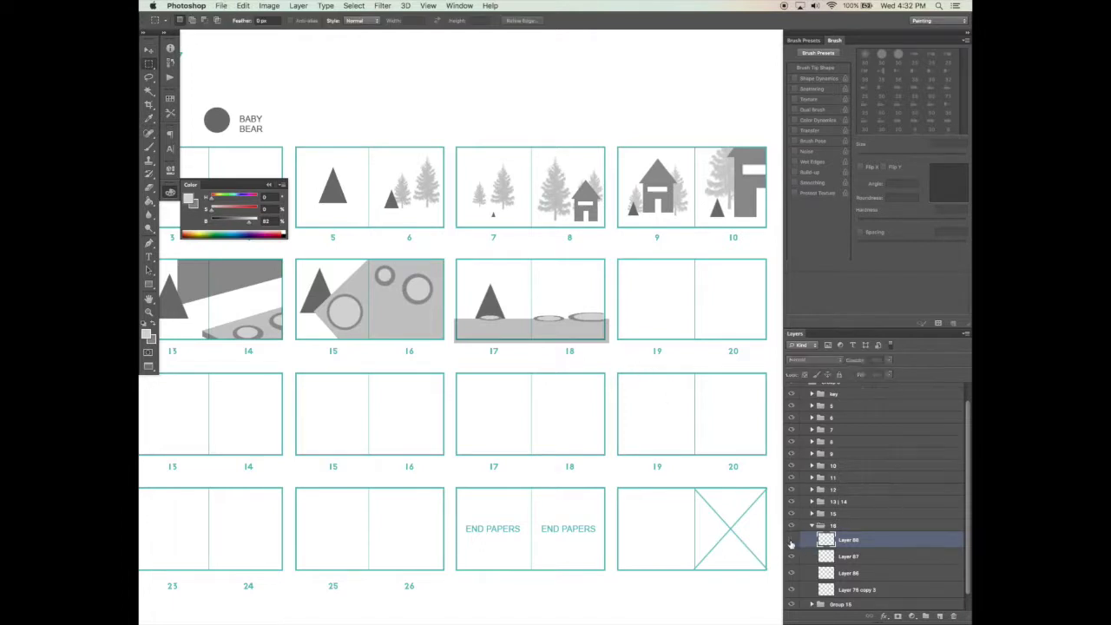
key(p)
drag(550, 271, 559, 270)
click(558, 286)
click(549, 283)
click(549, 271)
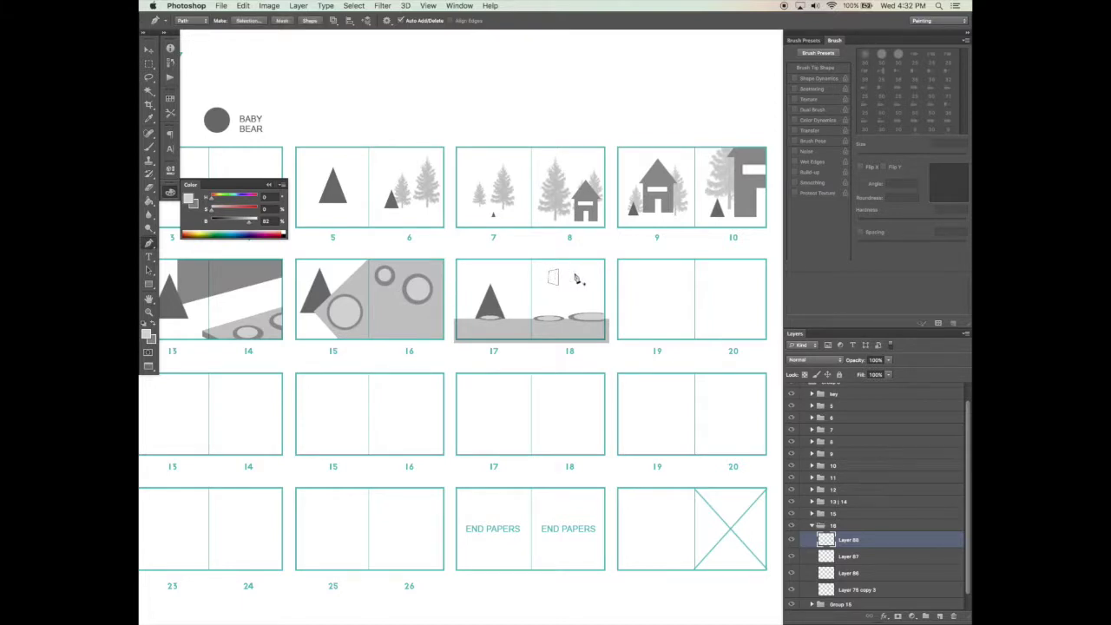
right_click(577, 278)
click(592, 292)
Step: Outline a small tapered four-sided shape above and beside the page 17 triangle with the Polygonal Lasso tool
click(152, 78)
click(154, 80)
click(186, 91)
click(506, 271)
click(519, 270)
click(516, 288)
click(508, 288)
click(507, 272)
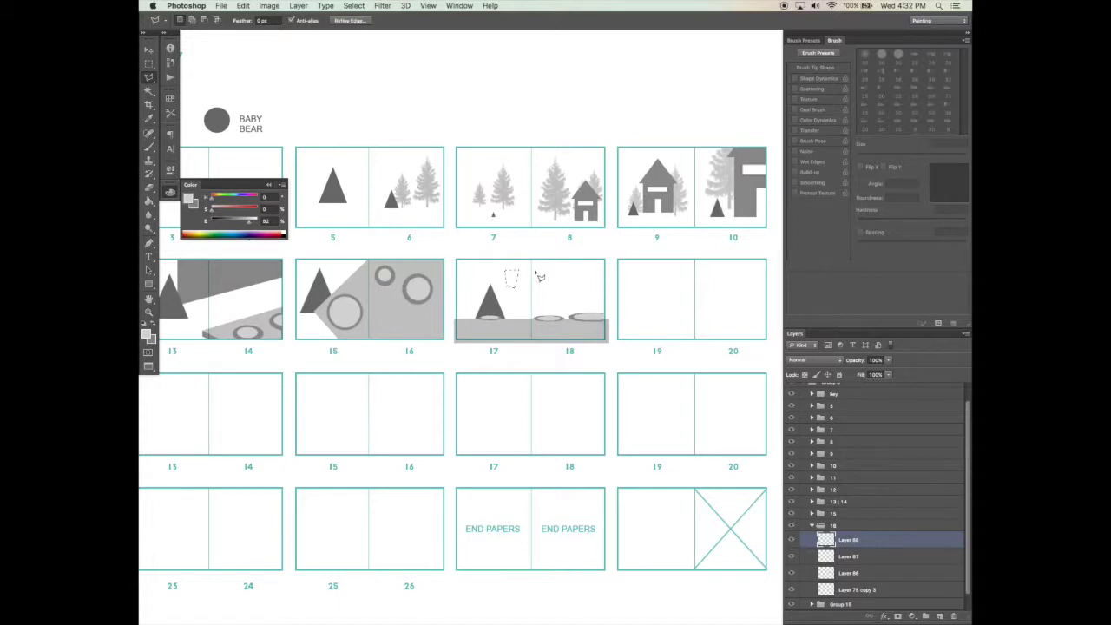
Step: Add a narrow slanted quadrilateral and a wider rectangle above the page 18 bowls to the lasso selection
click(545, 291)
click(545, 270)
click(558, 272)
click(558, 297)
click(546, 292)
click(567, 280)
click(567, 301)
click(596, 301)
click(596, 279)
click(566, 279)
Step: Fill the selected shapes on pages 17–18 with the light gray and deselect them
key(g)
click(590, 301)
key(super+d)
key(v)
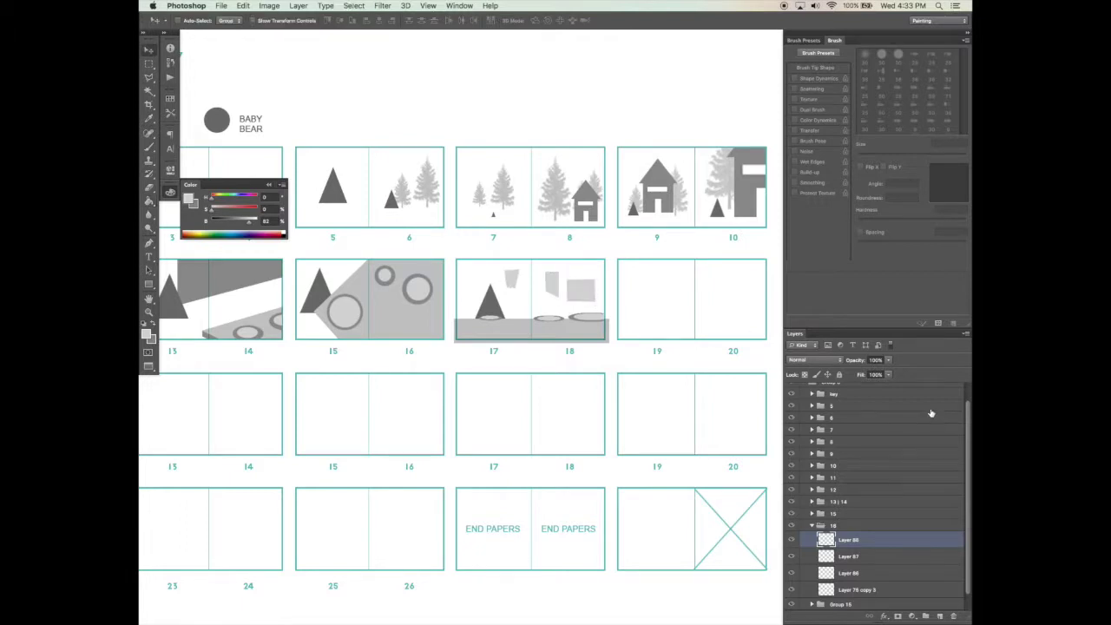
Step: Lighten the hanging shapes above the pages 17–18 table with Hue/Saturation and sample their gray for the brush
key(super+u)
drag(707, 493, 700, 493)
click(795, 382)
key(b)
alt+click(581, 277)
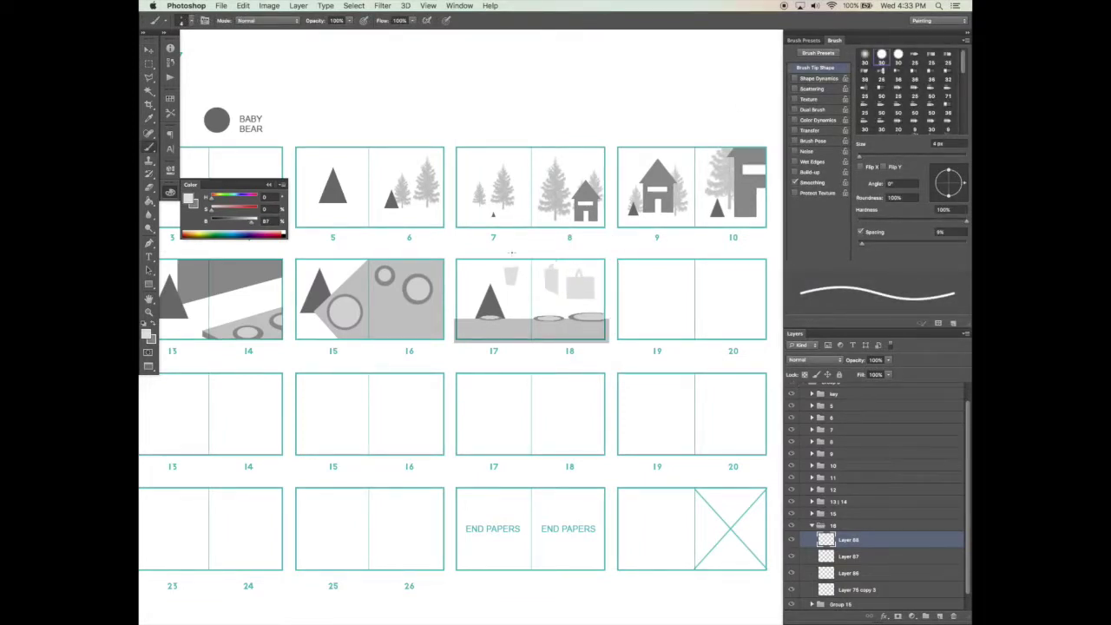
drag(508, 267, 516, 267)
drag(677, 446, 677, 443)
key(alt+super+z)
key(alt+super+z)
key(alt+super+z)
key(alt+super+z)
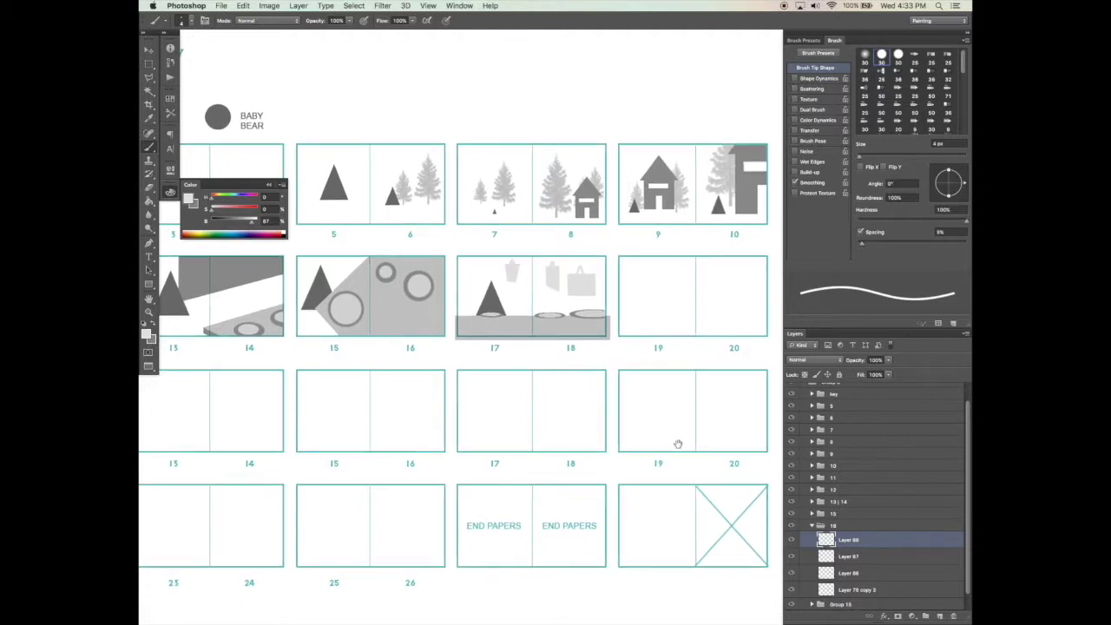
Step: Paint thin hanging strings above the three wall pictures with Shape Dynamics enabled and shift the page 17 picture slightly
click(795, 78)
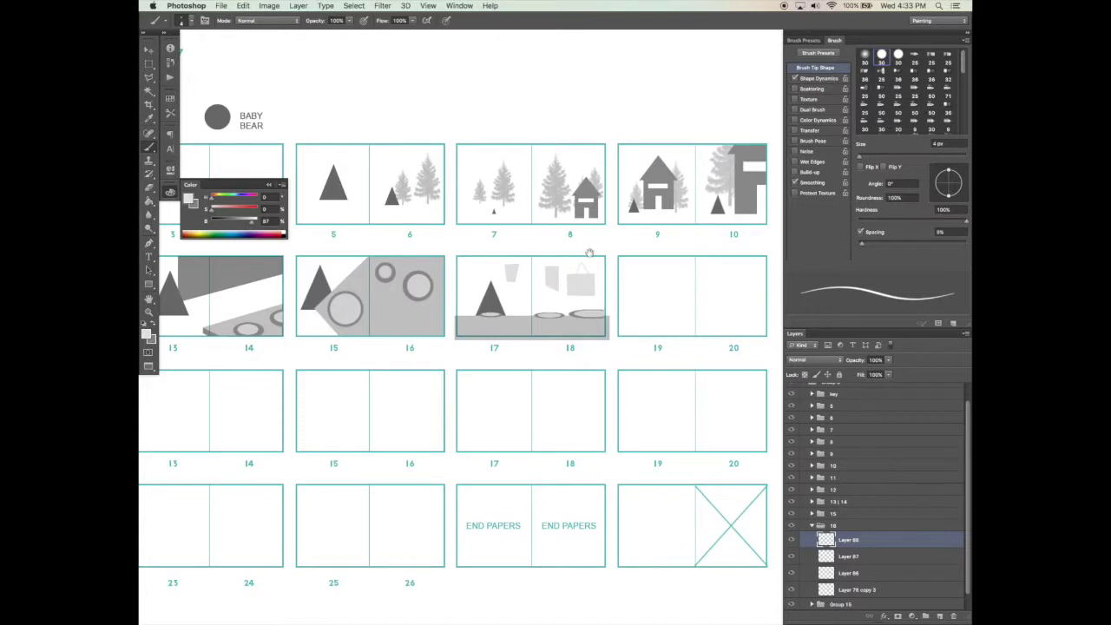
scroll(587, 251, down, 1)
key(super+z)
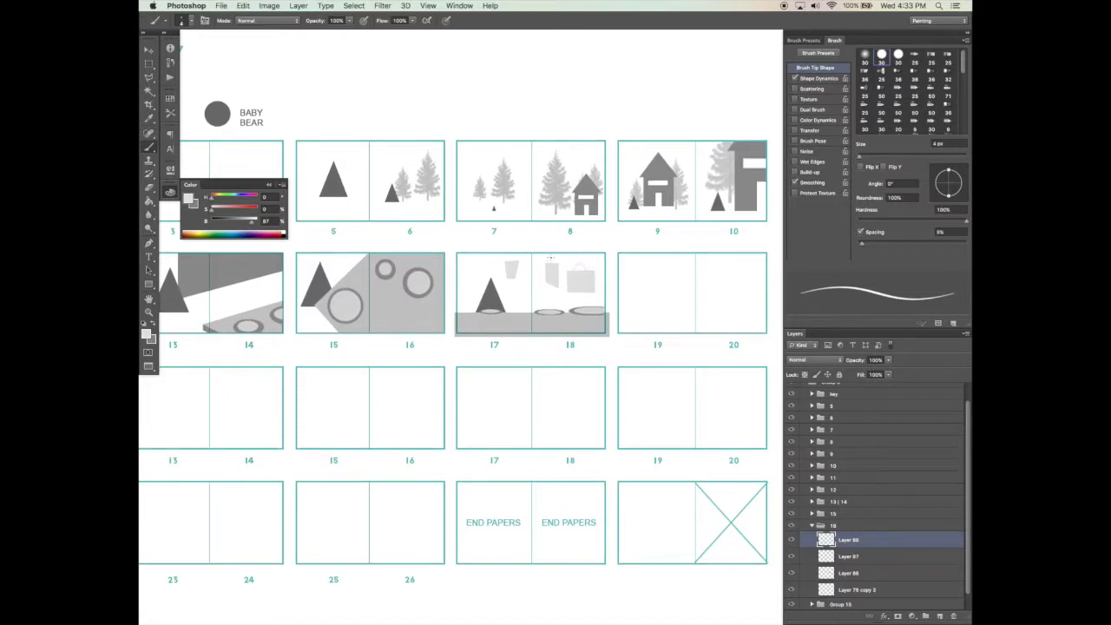
key(super+z)
key(m)
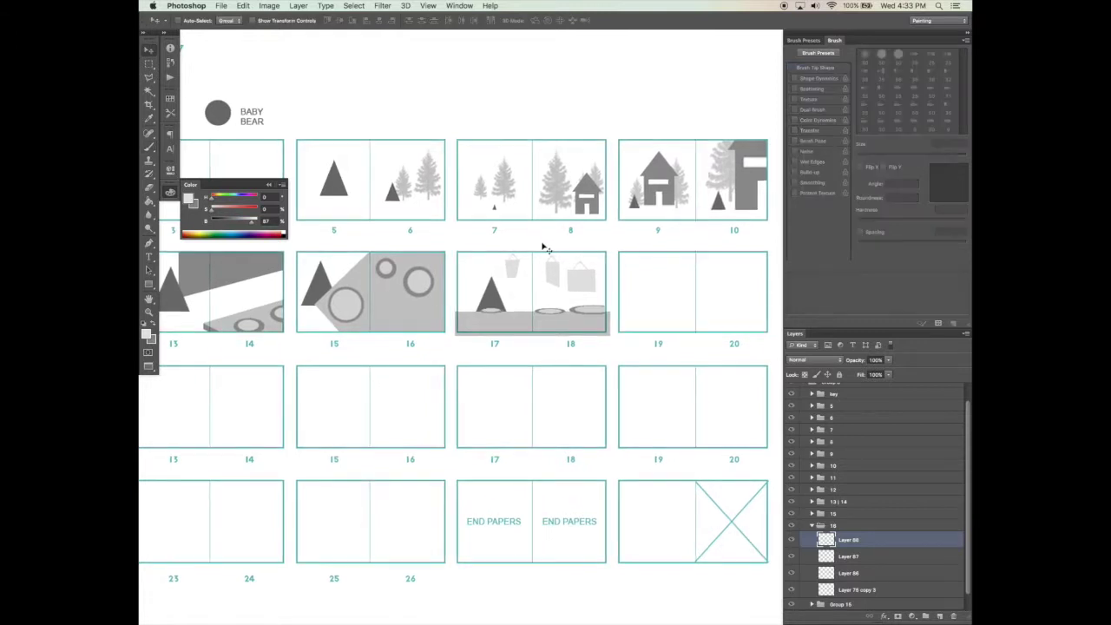
drag(501, 259, 520, 275)
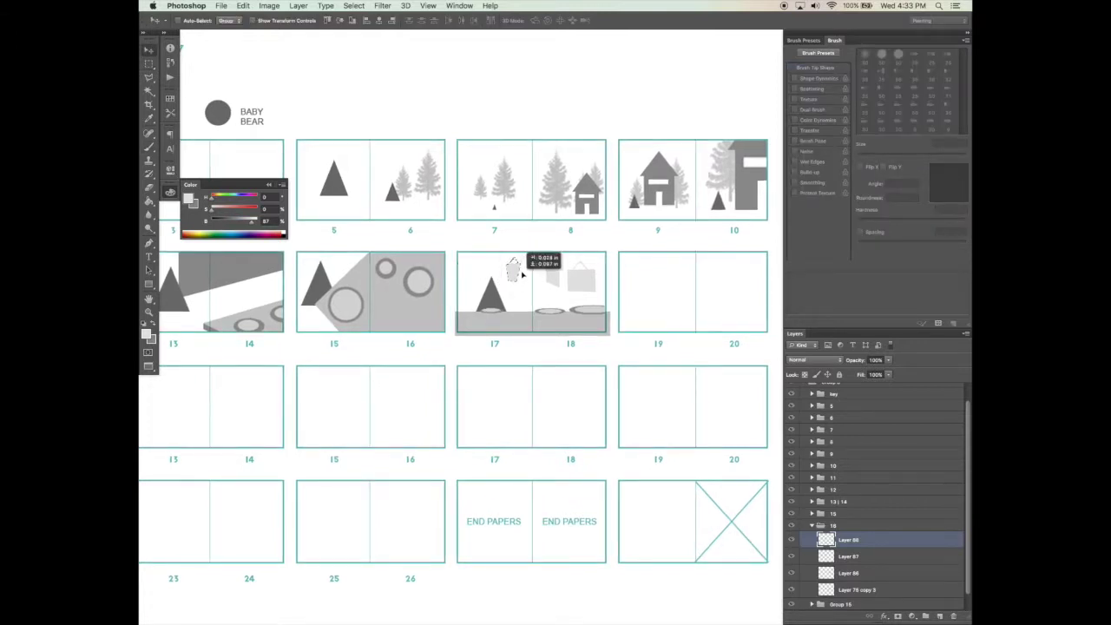
Step: Turn off Shape Dynamics for the brush and give both the brush and the eraser a small hard tip
key(b)
click(866, 157)
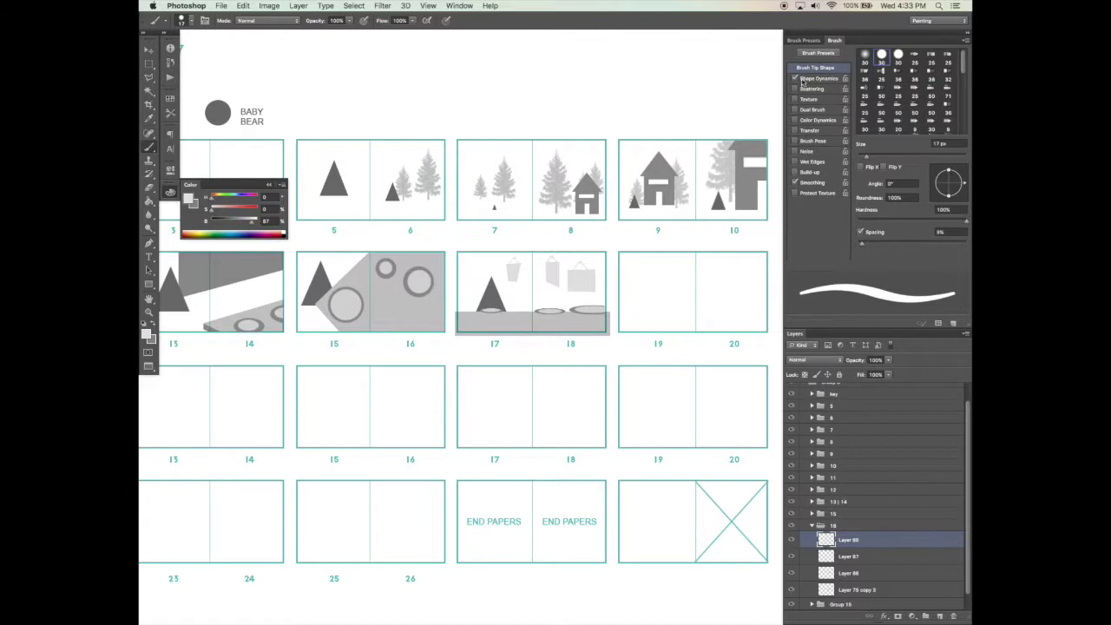
click(798, 79)
click(795, 79)
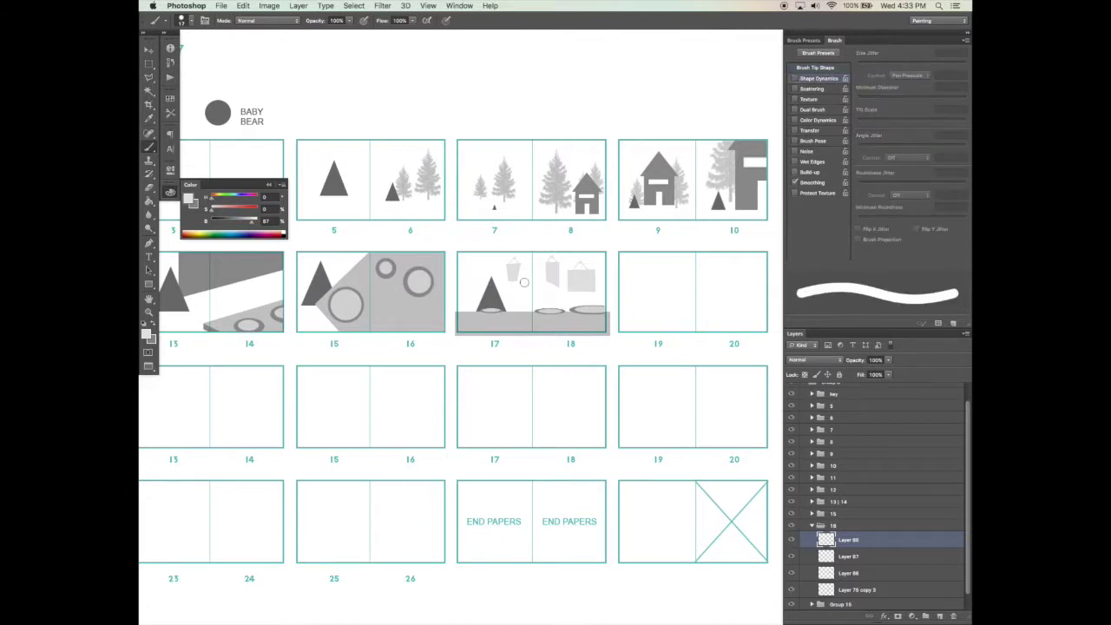
key(bracketleft)
key(bracketleft)
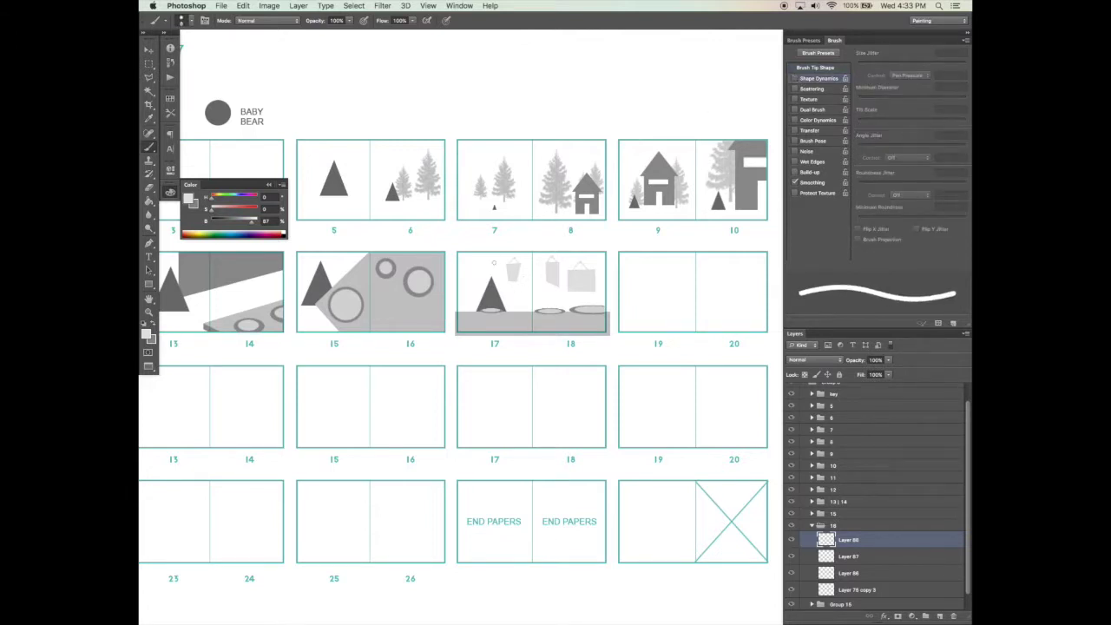
key(e)
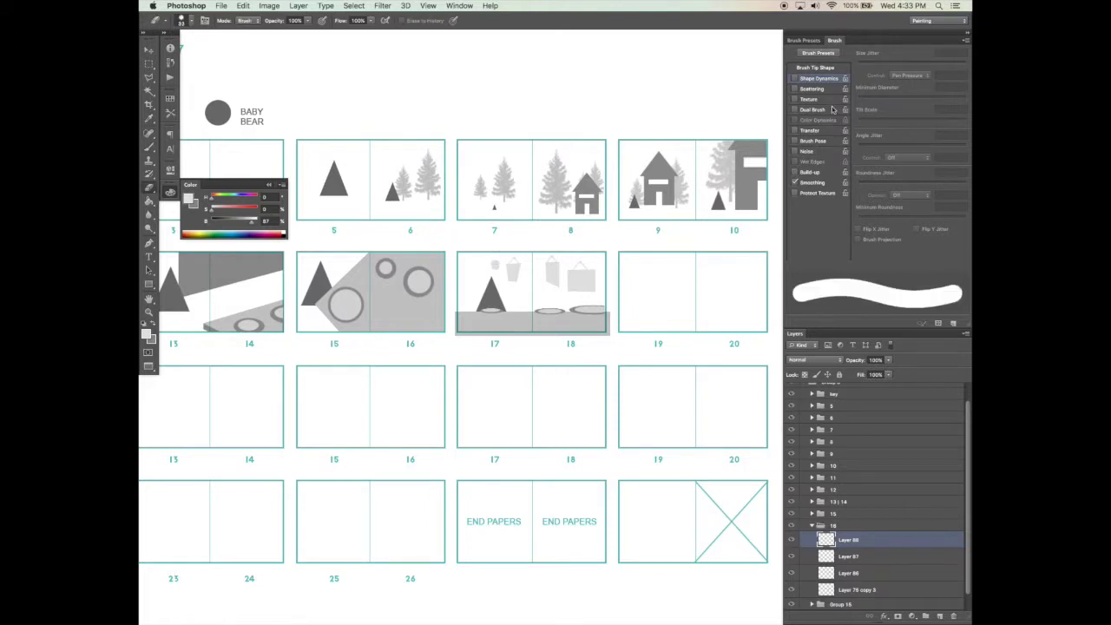
click(815, 68)
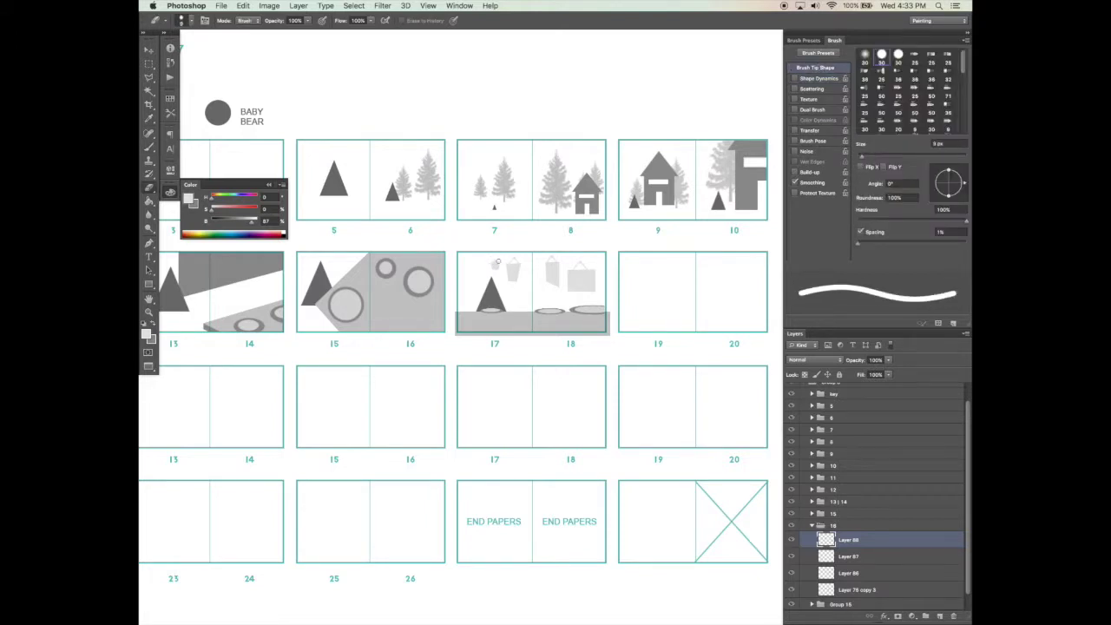
Step: Paint three small wall pictures beside the page 17 triangle and square off their edges with the Eraser
key(b)
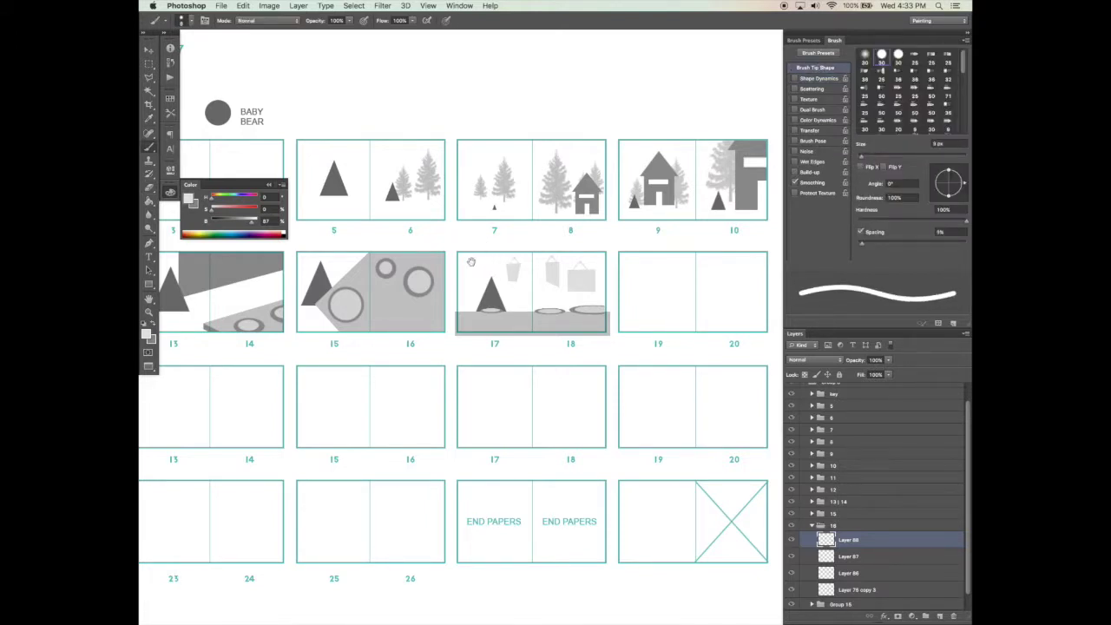
drag(472, 261, 471, 274)
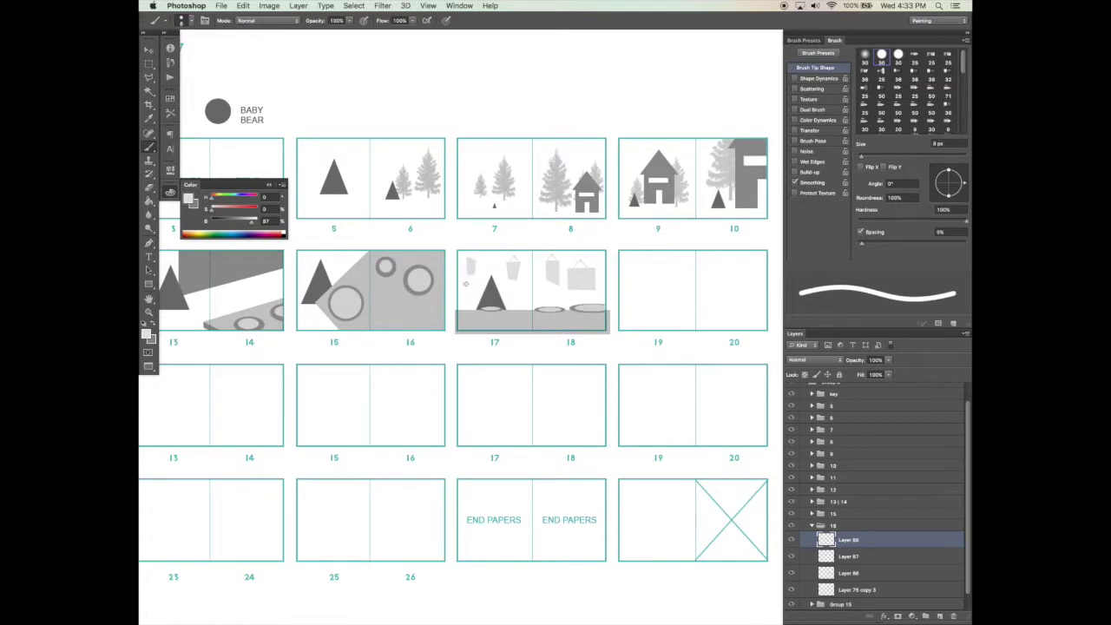
key(e)
drag(477, 261, 467, 258)
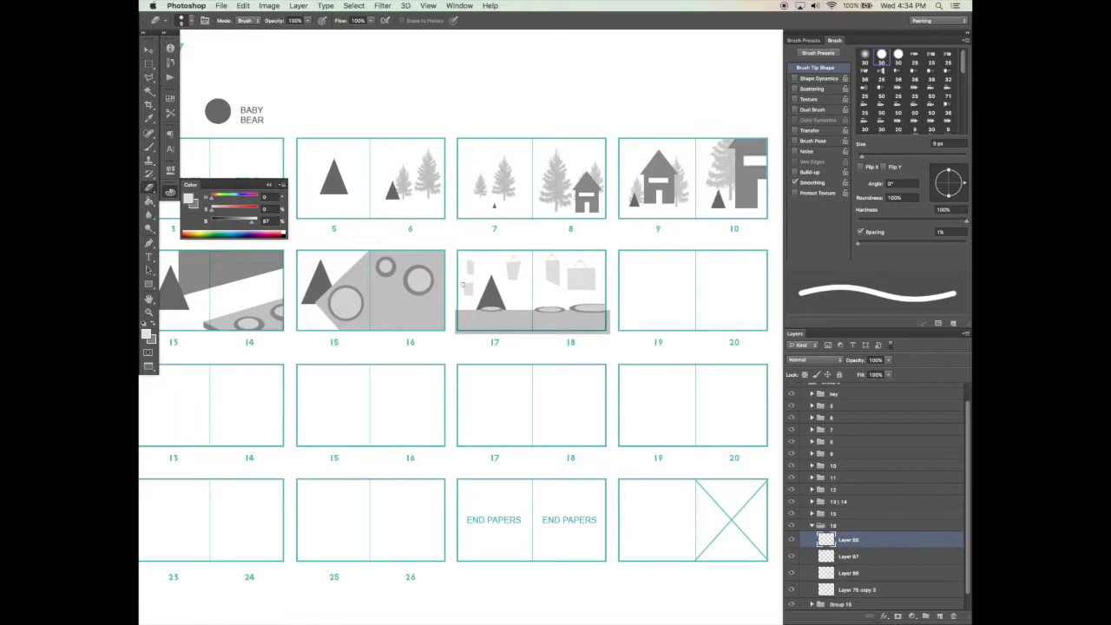
key(b)
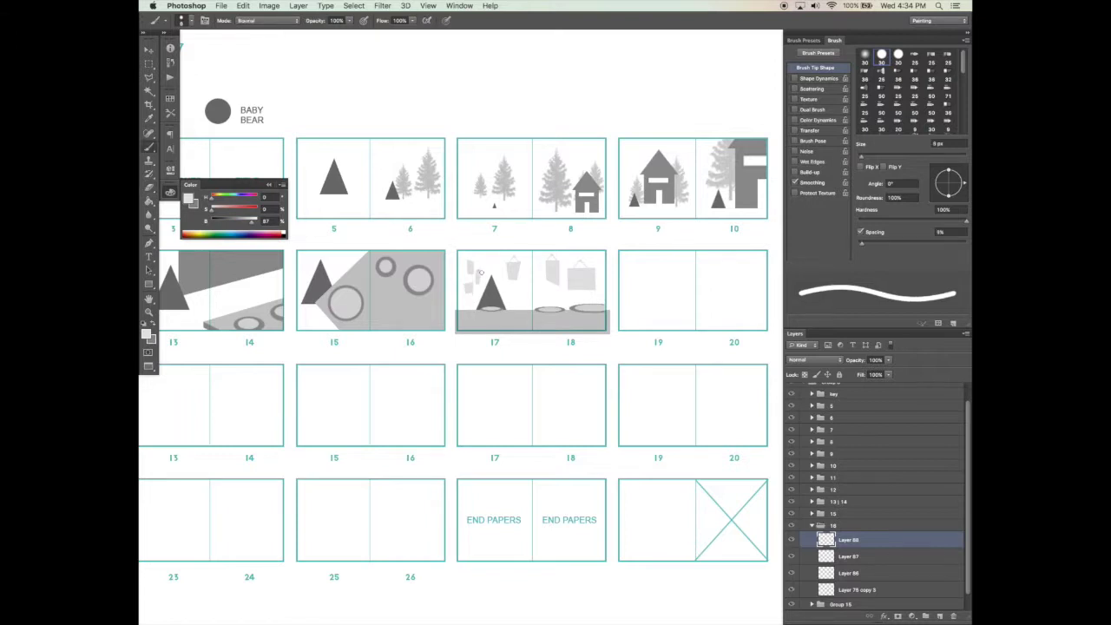
key(e)
mouse_move(480, 271)
mouse_down()
mouse_move(477, 284)
mouse_move(496, 283)
mouse_up()
Step: Collapse layer group 16 and create a new group containing an empty layer directly above Group 15
key(v)
scroll(654, 272, right, 1)
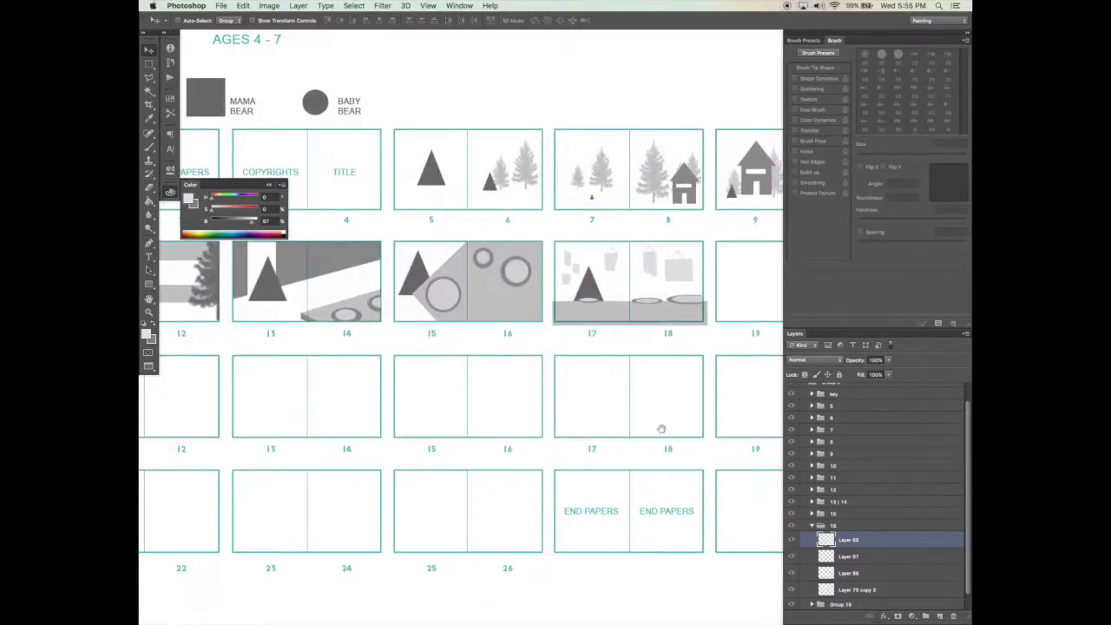
drag(660, 429, 743, 416)
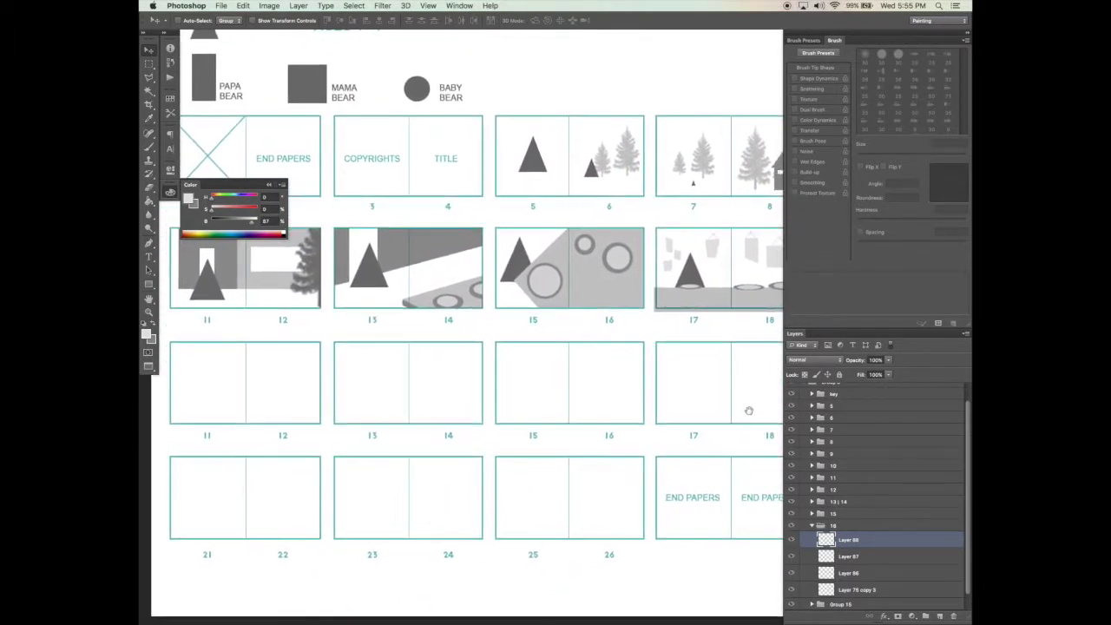
key(b)
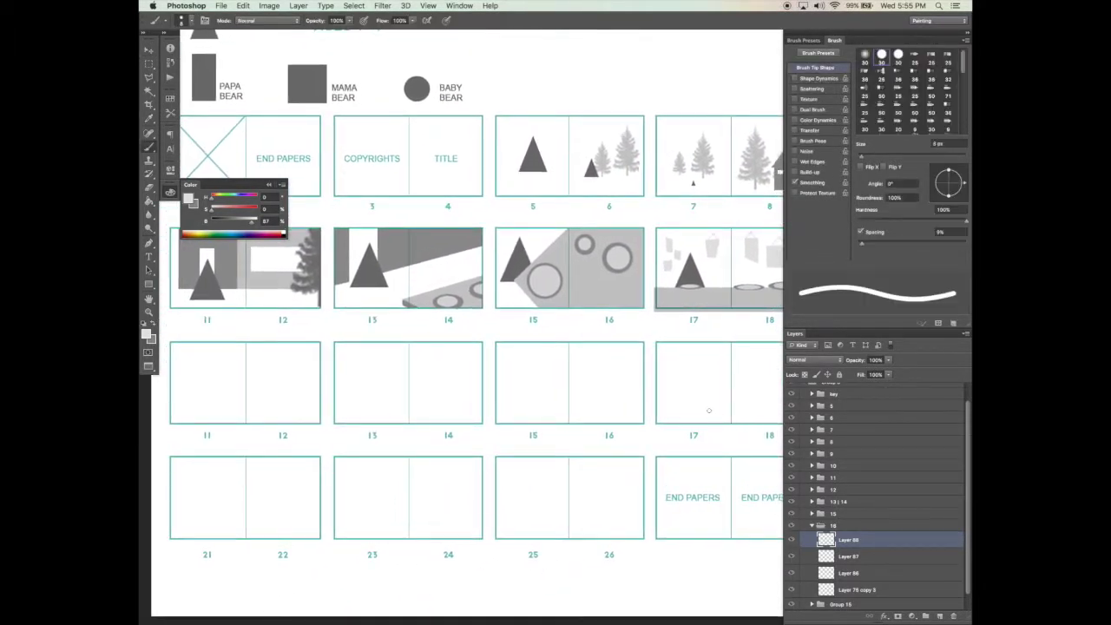
click(813, 526)
click(868, 557)
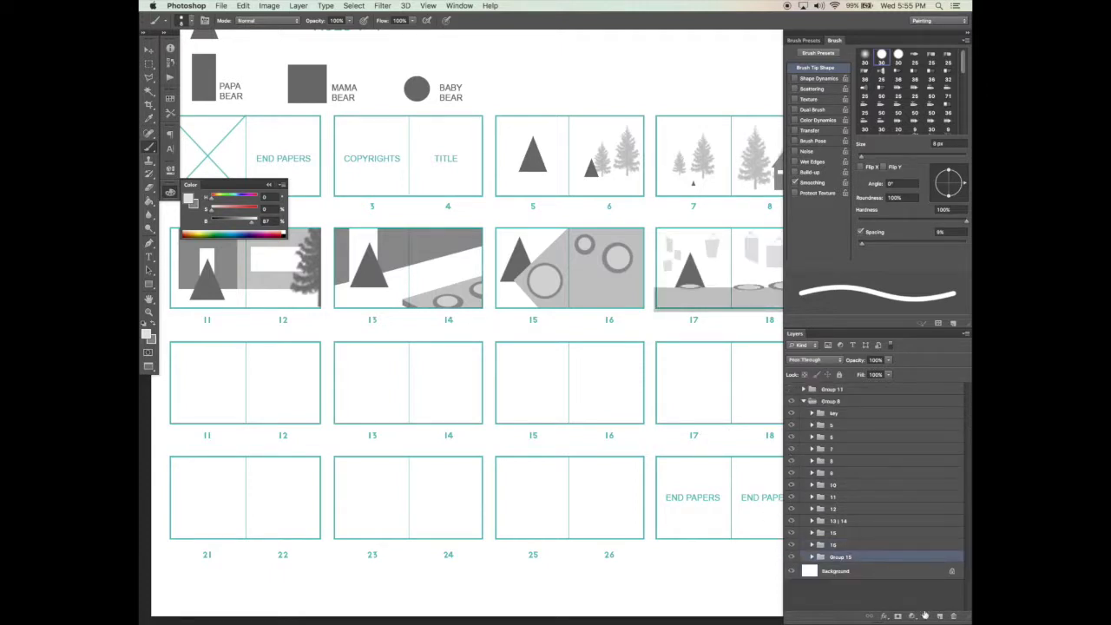
click(926, 616)
click(938, 616)
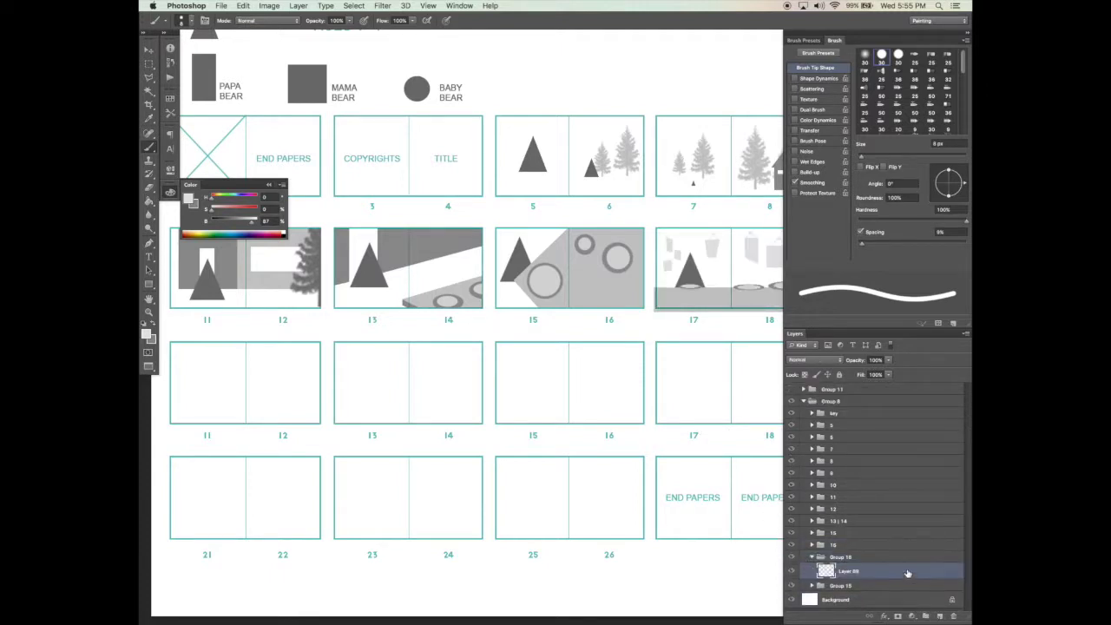
double_click(844, 557)
key(Return)
Step: Check which spreads groups 15 and 16 hold by toggling their visibility, and rename group 15 as 15 | 16
drag(705, 485, 570, 468)
key(v)
click(790, 545)
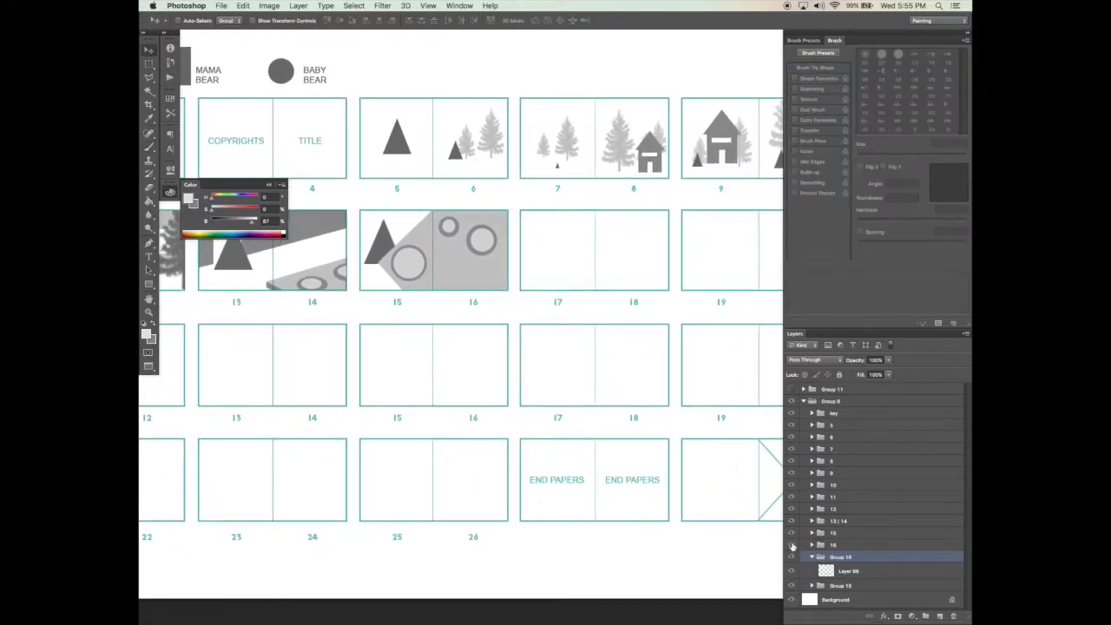
click(791, 545)
click(790, 533)
click(790, 533)
double_click(833, 533)
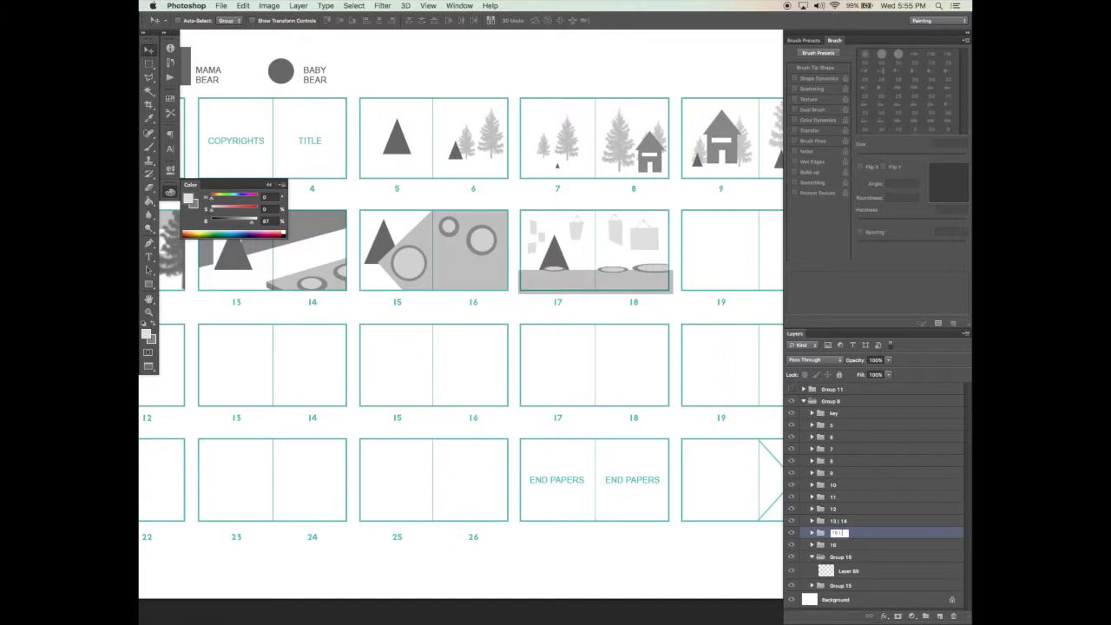
key(Return)
Step: Rename the layer group holding the pages 17–18 table view as 17 | 18 and copy that name
double_click(834, 545)
text(1)
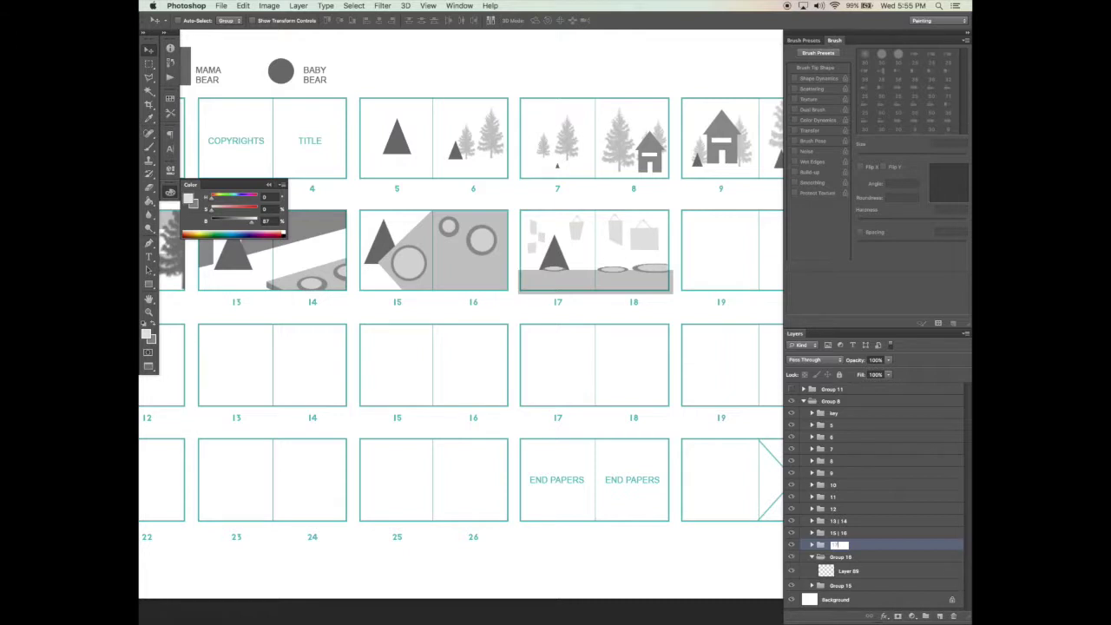
text(17 | 18)
key(Return)
double_click(838, 545)
key(ctrl+c)
key(Return)
Step: Rename the new layer group below 17 | 18 as 19
click(840, 557)
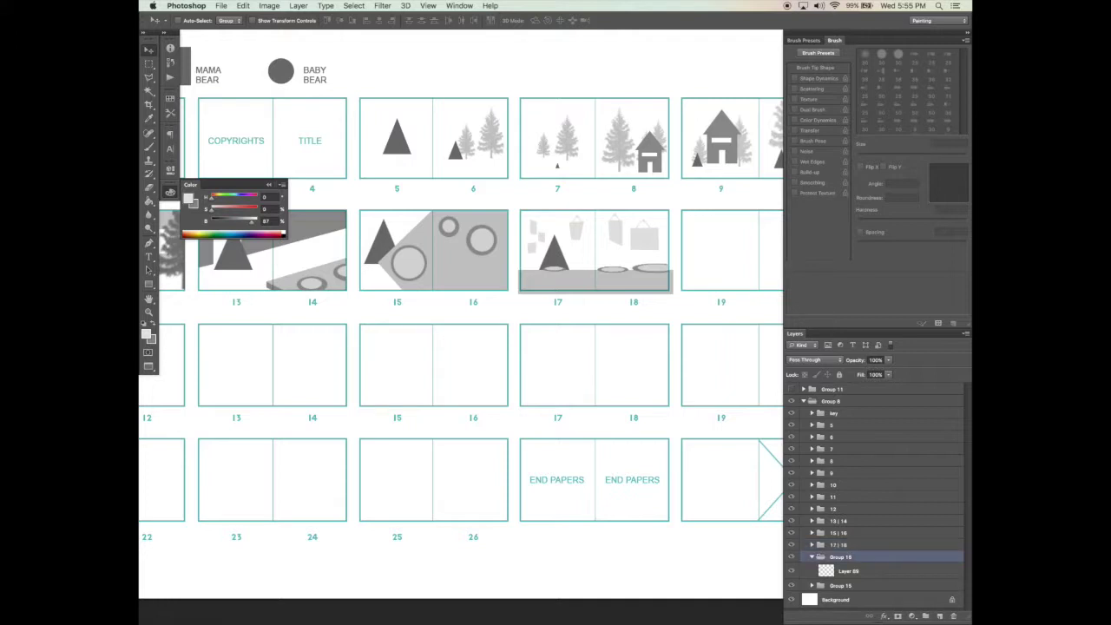
double_click(841, 556)
key(ctrl+v)
key(Escape)
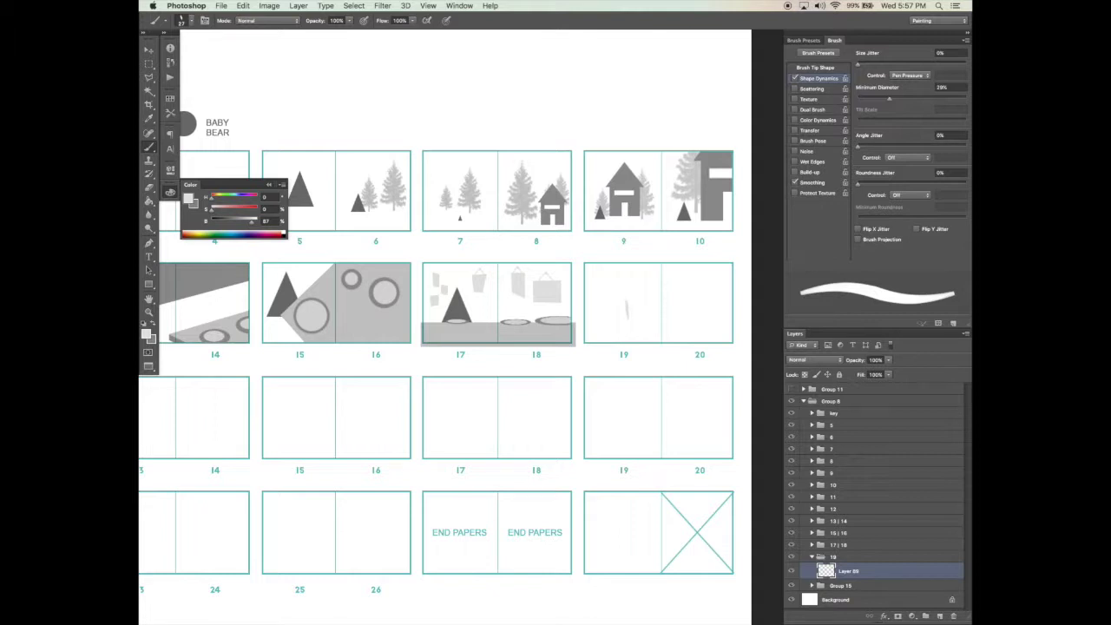
Step: Paint a light gray armchair silhouette on page 19 and adjust its placement with Free Transform
mouse_move(627, 302)
mouse_down()
mouse_move(640, 301)
mouse_move(631, 312)
mouse_move(646, 322)
mouse_move(626, 325)
mouse_move(653, 284)
mouse_up()
key(v)
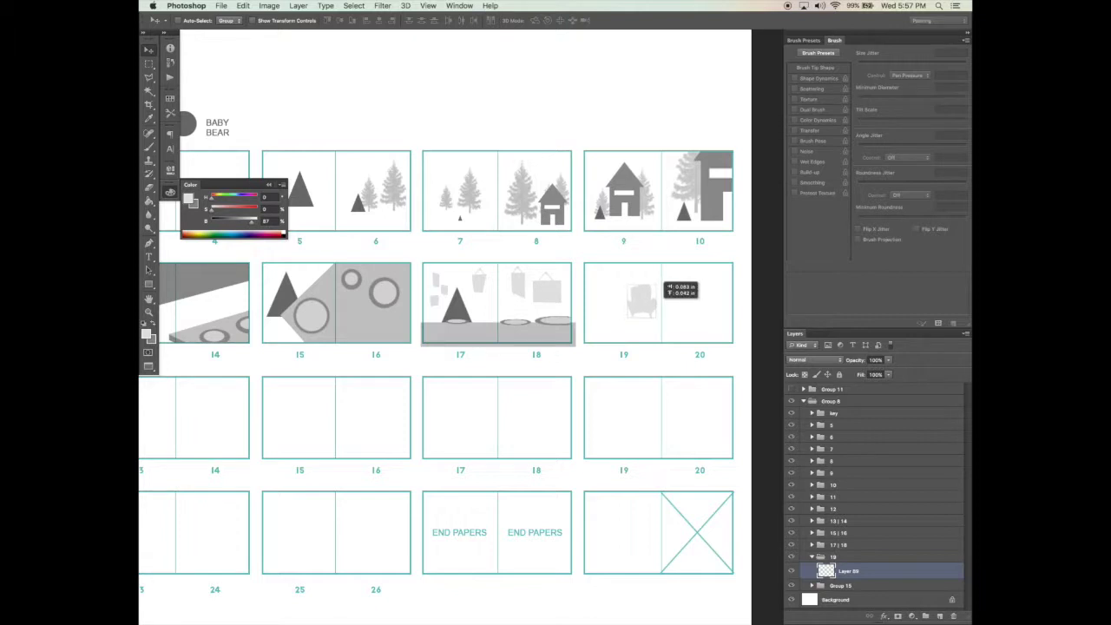
key(ctrl+t)
mouse_move(656, 284)
mouse_down()
mouse_move(651, 304)
mouse_move(632, 292)
mouse_move(651, 296)
mouse_move(645, 284)
mouse_up()
key(Return)
Step: Extend the page 19 armchair with a tall back and refine its outline with the Eraser
key(b)
key(v)
key(b)
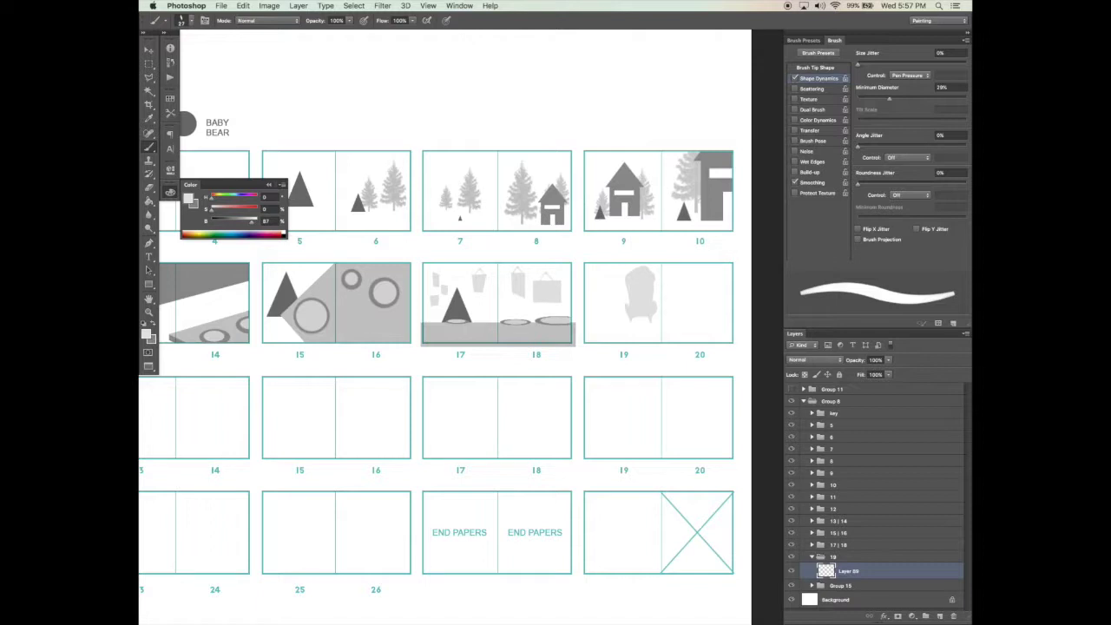
key(e)
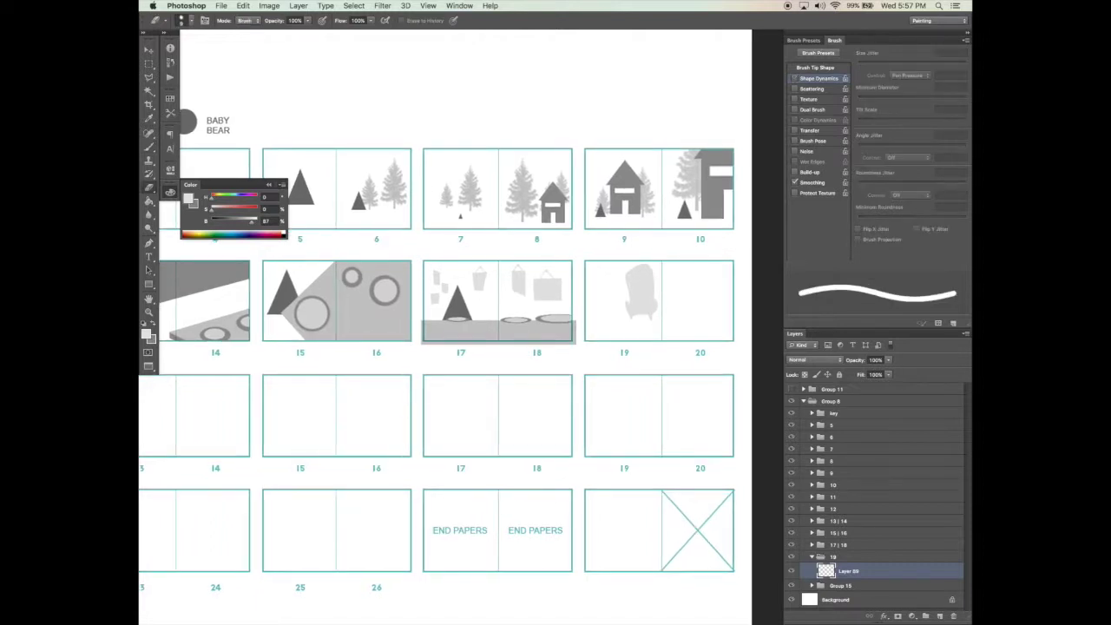
key(b)
Step: Paint a medium and a small armchair silhouette on page 20 and trim their outlines with the Eraser
mouse_move(671, 314)
mouse_down()
mouse_move(671, 298)
mouse_move(694, 278)
mouse_move(694, 314)
mouse_up()
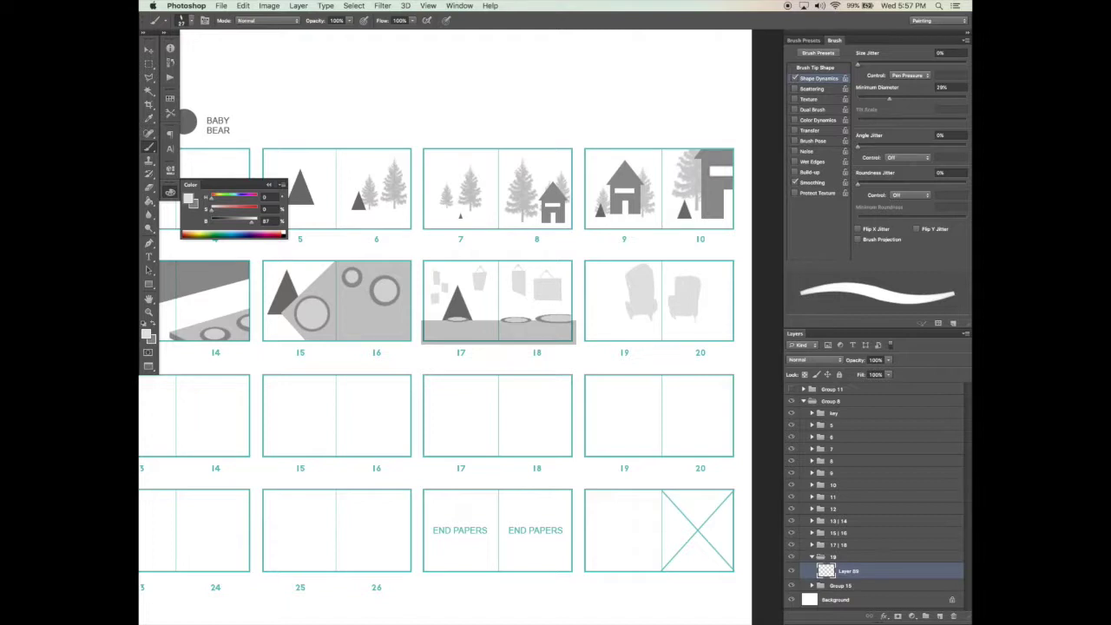
drag(712, 299, 722, 304)
key(e)
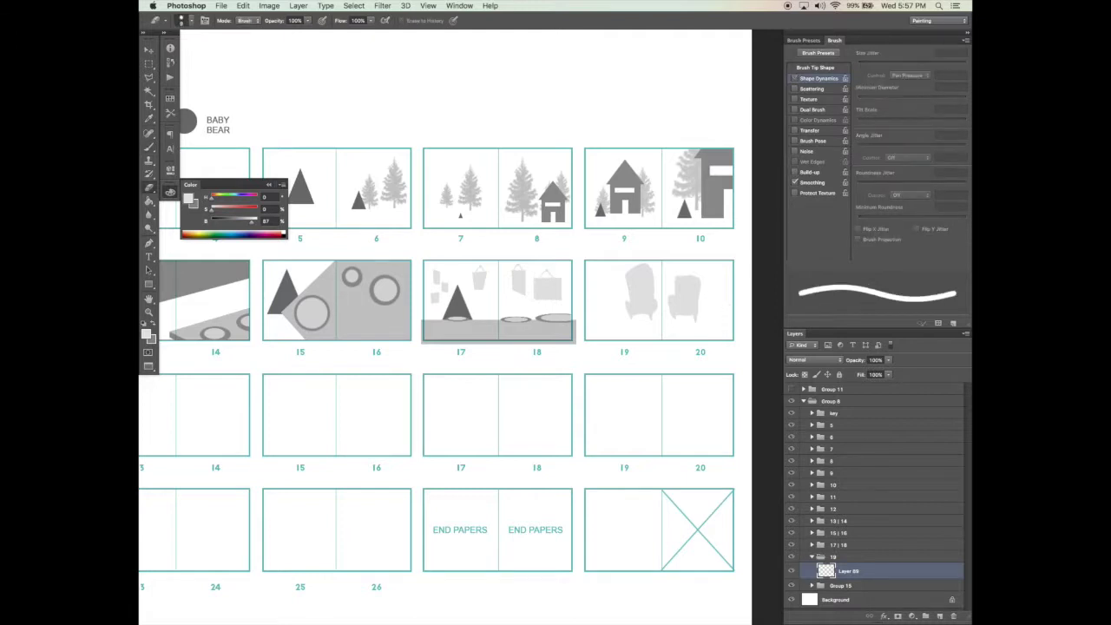
key(b)
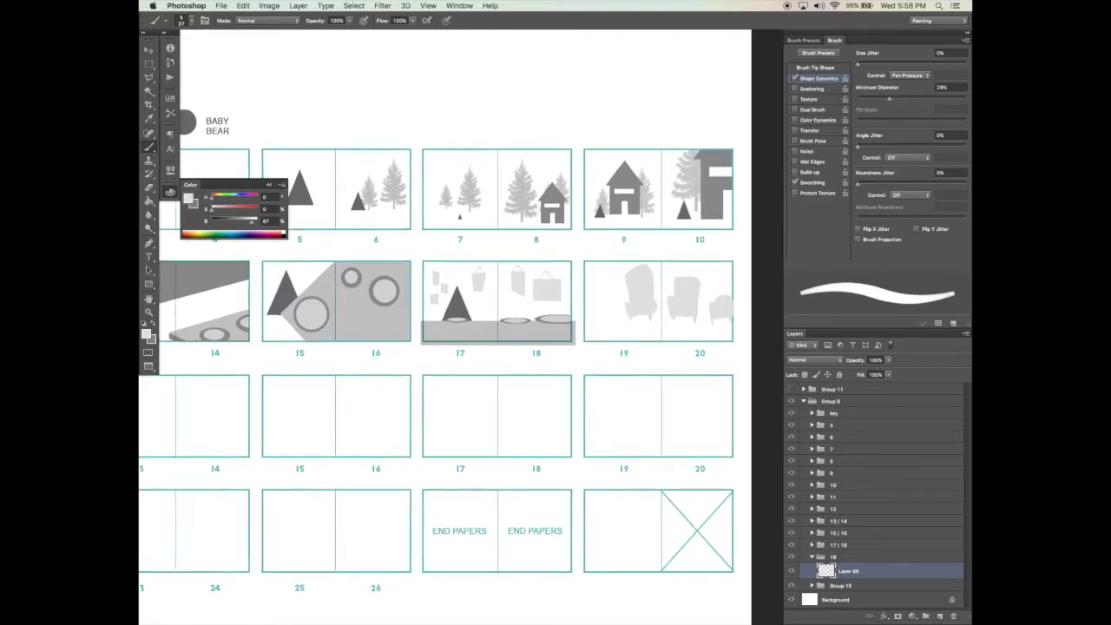
key(e)
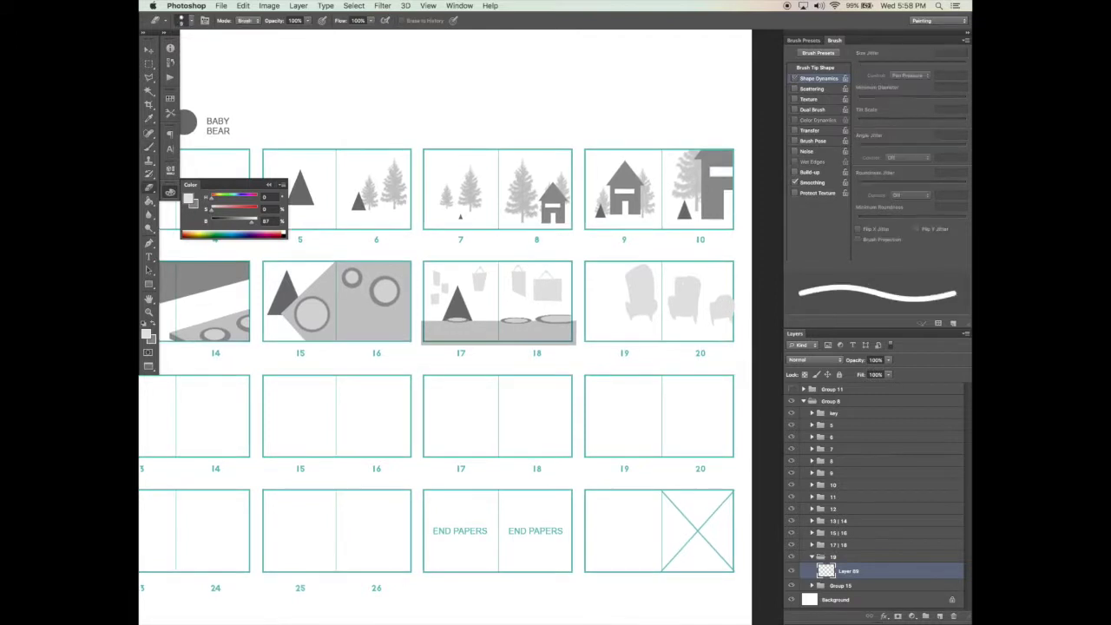
Step: Scale the three armchairs down slightly with Free Transform and reposition them across pages 19–20
key(super+t)
drag(733, 265, 723, 271)
key(Return)
key(v)
drag(718, 312, 721, 308)
Step: Load the armchair layer as a selection, fill it with the darker gray sampled from the page 10 house, and deselect
super+click(849, 571)
click(848, 571)
super+click(825, 571)
key(Delete)
key(g)
alt+click(712, 204)
click(679, 286)
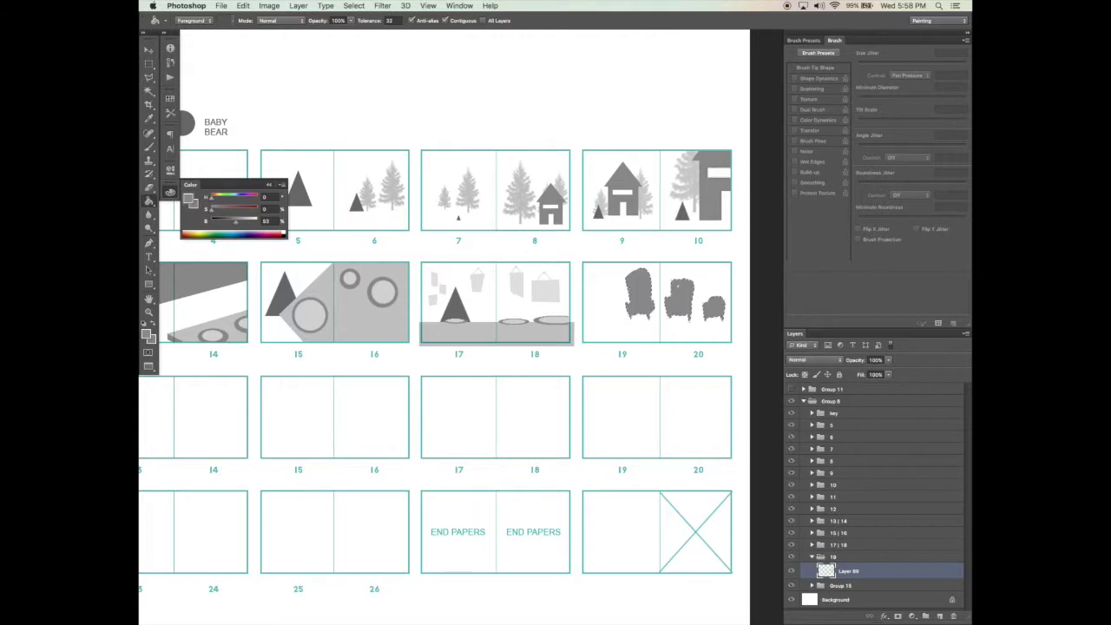
key(super+d)
Step: Clean up the upper edge of the middle armchair on page 20 with the Eraser
key(b)
alt+click(681, 297)
key(super+z)
key(e)
drag(671, 280, 690, 280)
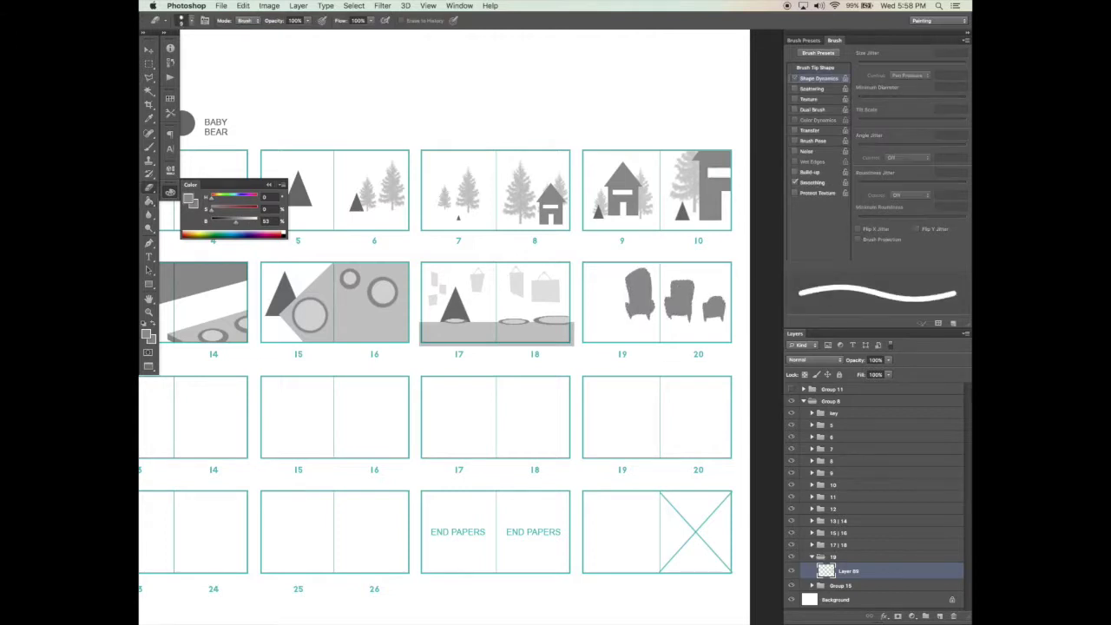
Step: Sample the lighter gray of the page 18 table for the brush and add a new layer above the armchairs
key(b)
key(x)
alt+click(541, 333)
click(940, 617)
Step: Paint lighter gray detail over the armchairs on the new layer and tidy it with the Eraser
drag(625, 330, 608, 295)
key(super+plus)
mouse_move(467, 286)
mouse_down()
mouse_move(509, 283)
mouse_move(499, 335)
mouse_up()
mouse_move(499, 295)
mouse_down()
mouse_move(476, 335)
mouse_move(518, 323)
mouse_move(476, 351)
mouse_move(519, 295)
mouse_move(510, 355)
mouse_move(465, 293)
mouse_up()
key(e)
key(b)
key(e)
Step: Set the new layer's blend mode to Multiply and rework the armchair detail with the Eraser
click(813, 359)
click(814, 397)
drag(469, 353, 509, 352)
drag(527, 291, 490, 375)
key(b)
scroll(474, 328, left, 10)
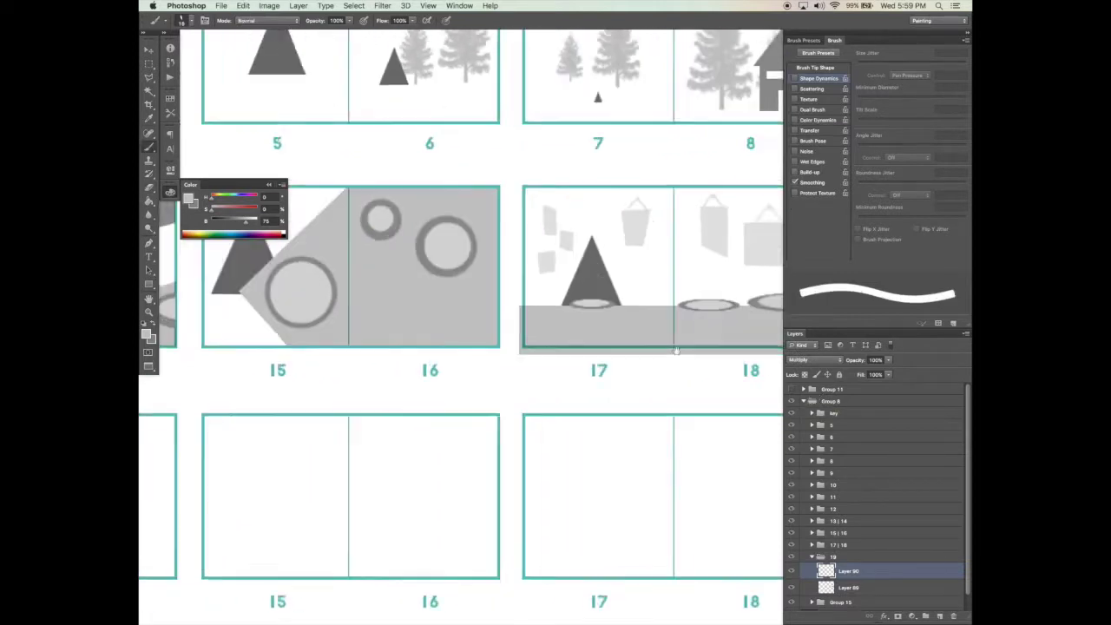
Step: Draw a tall triangle with the Pen tool over the table end on page 19 and convert the path to a selection
scroll(553, 379, right, 12)
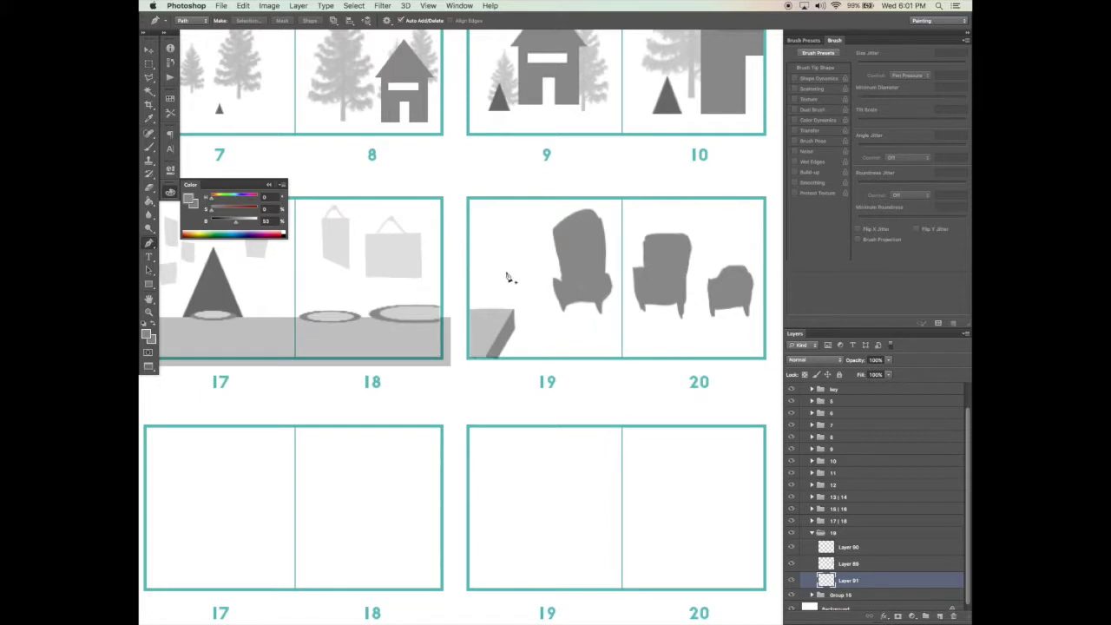
click(479, 367)
click(508, 258)
click(549, 369)
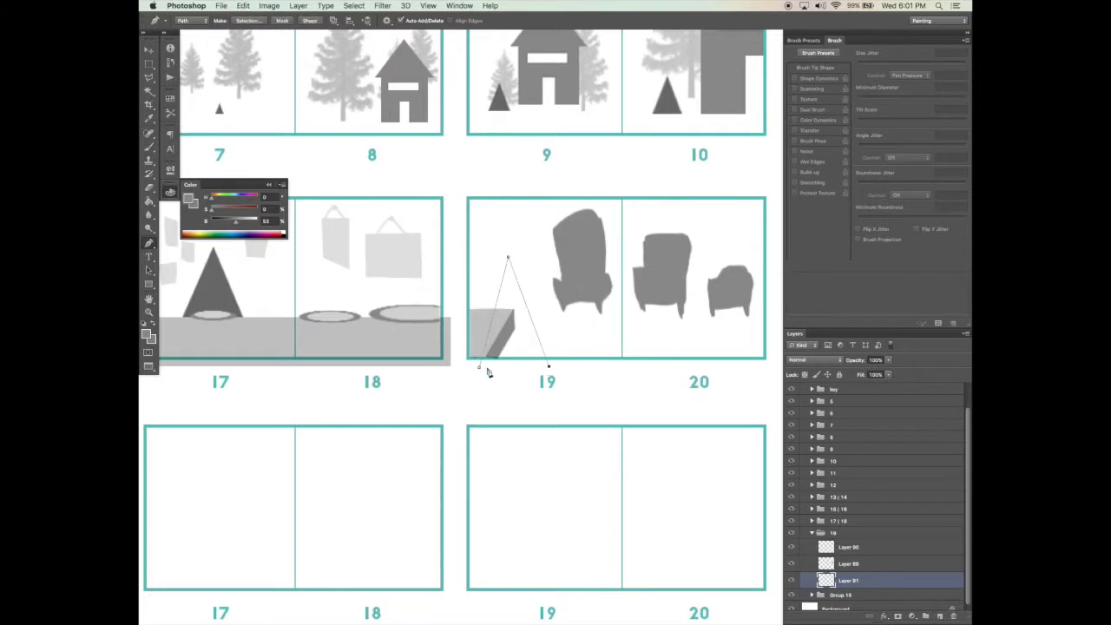
right_click(521, 354)
click(558, 405)
key(Return)
key(g)
click(537, 350)
key(super+d)
key(super+t)
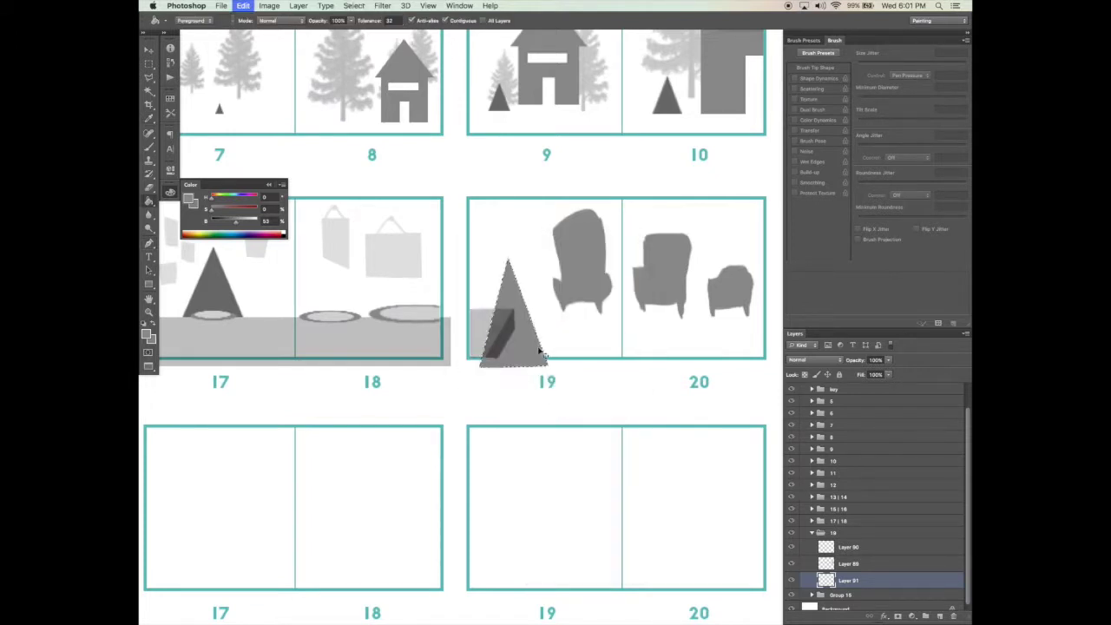
key(super+z)
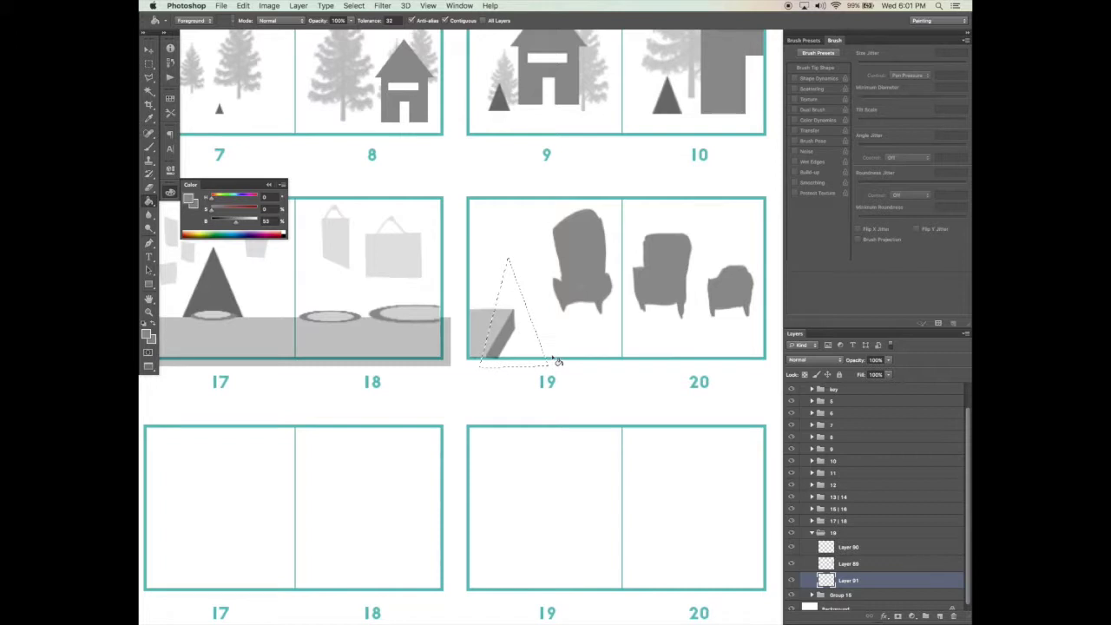
Step: Fill the triangle selection on page 19 with the dark gray sampled from page 17's triangle, and deselect
alt+click(229, 297)
click(532, 337)
key(super+d)
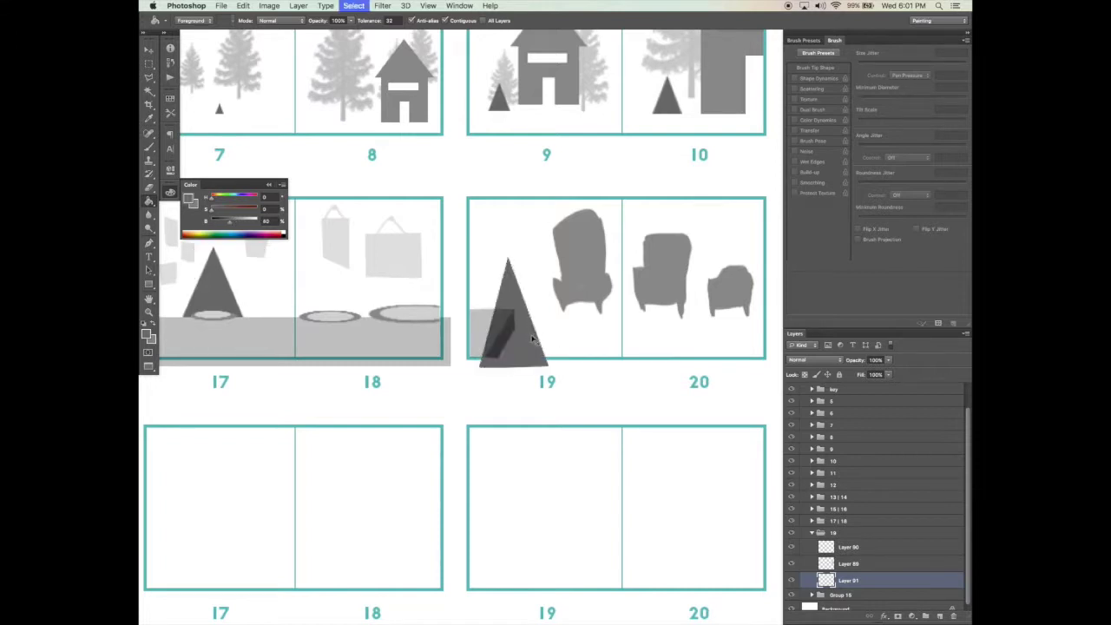
Step: Load the Layer 90 outline as a selection and delete that area from the page 19 triangle's layer
key(b)
drag(550, 363, 459, 364)
key(super+t)
key(Escape)
super+click(828, 551)
key(Delete)
key(super+d)
Step: Move the copy of the three armchairs into the empty spread directly below pages 11 and 12
key(v)
drag(646, 461, 709, 434)
key(super+minus)
key(super+minus)
key(Tab)
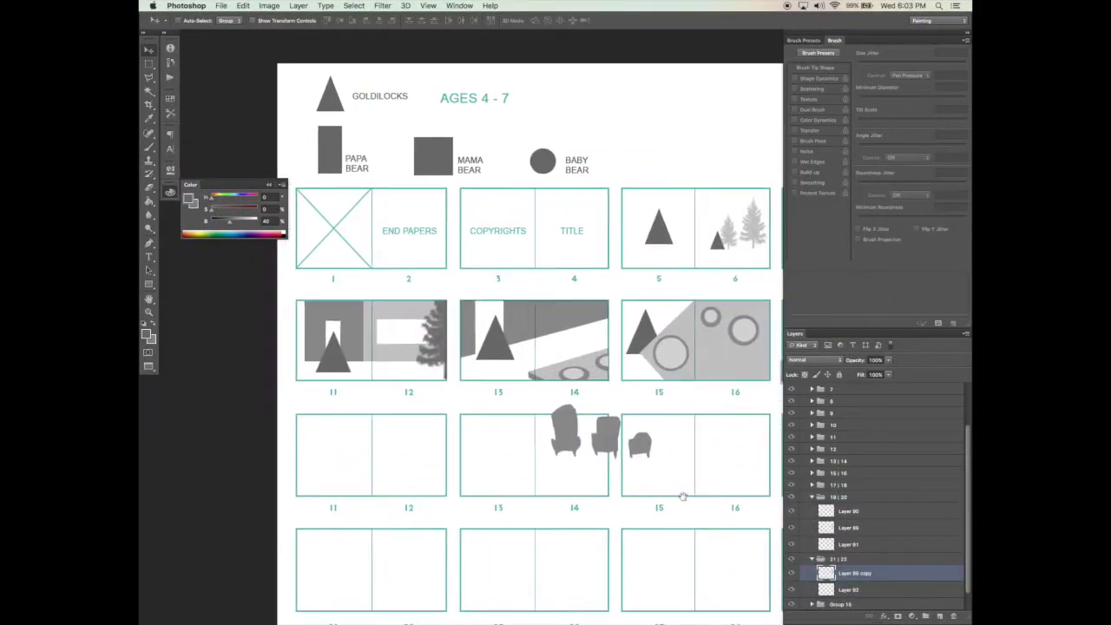
drag(683, 497, 449, 512)
key(z)
click(369, 451)
drag(396, 450, 536, 335)
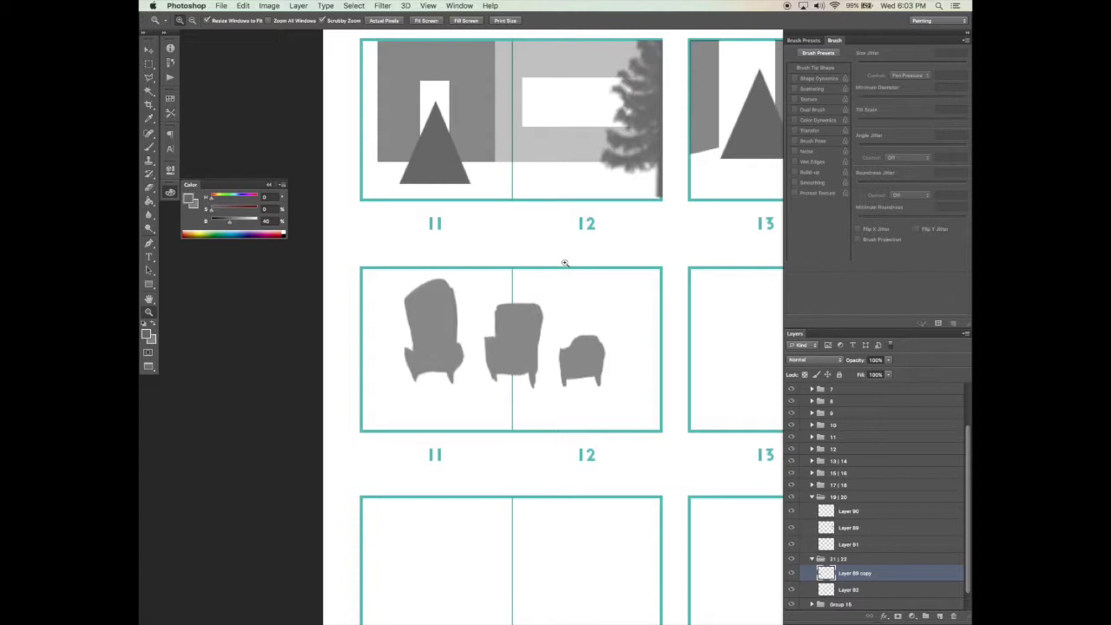
Step: Lasso the middle and small armchairs on page 22 and scale them down together
key(l)
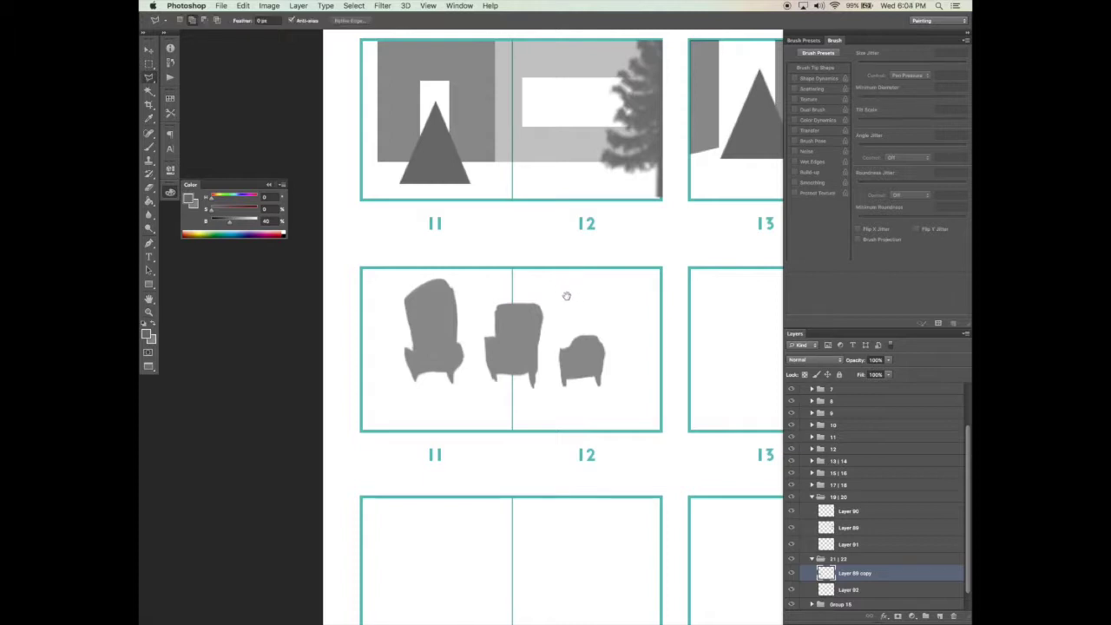
mouse_move(565, 298)
mouse_down()
mouse_move(569, 289)
mouse_move(558, 349)
mouse_up()
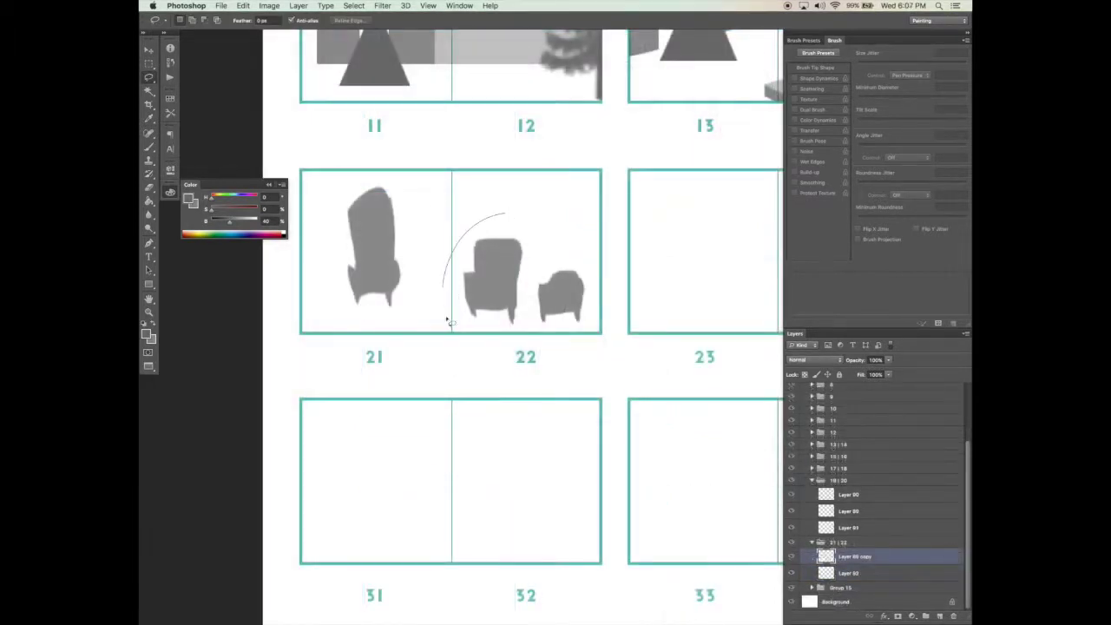
drag(448, 322, 630, 282)
key(ctrl+t)
drag(631, 217, 556, 276)
key(Return)
Step: Separate the two smaller armchairs on page 22, the middle one at its upper left and the small one at its lower right, and save
key(v)
mouse_move(521, 309)
mouse_down()
mouse_move(547, 257)
mouse_move(542, 224)
mouse_up()
key(ctrl+d)
key(l)
mouse_move(545, 202)
mouse_down()
mouse_move(518, 231)
mouse_move(556, 254)
mouse_move(560, 207)
mouse_move(550, 219)
mouse_move(569, 232)
mouse_move(559, 287)
mouse_move(574, 302)
mouse_move(559, 289)
mouse_move(535, 311)
mouse_up()
key(v)
key(super+d)
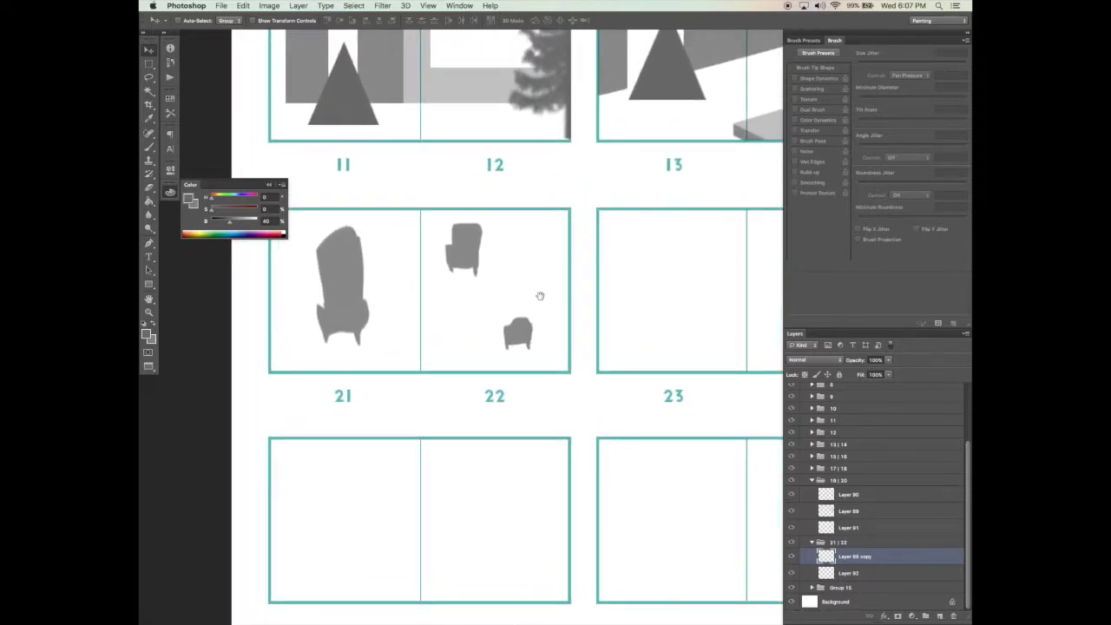
key(super+s)
Step: Add a new layer above the armchair copy and sample the dark gray of page 15's triangle
drag(545, 314, 506, 330)
alt+click(543, 308)
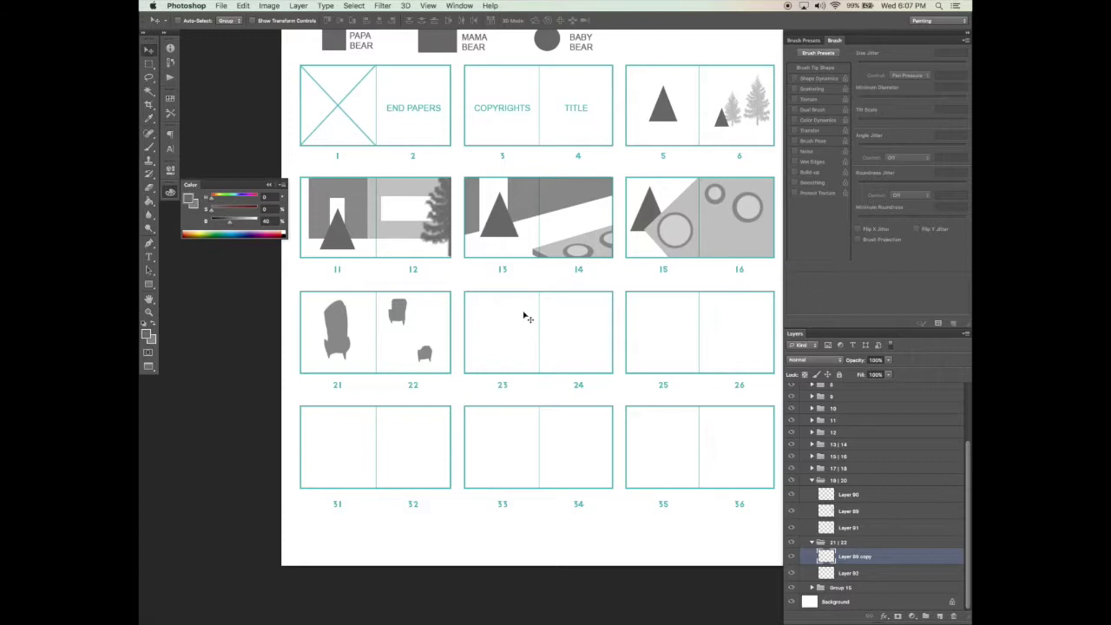
click(938, 614)
key(g)
alt+click(650, 209)
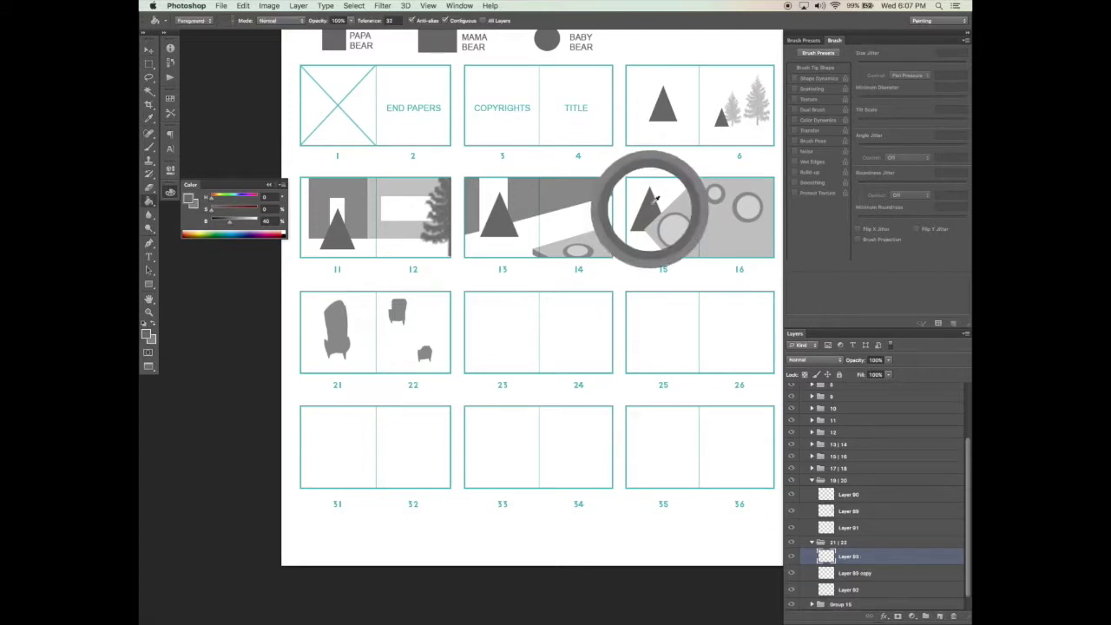
Step: Draw a small triangle with the Pen tool on the large armchair of page 21 and convert the path to a selection
key(z)
click(343, 320)
key(p)
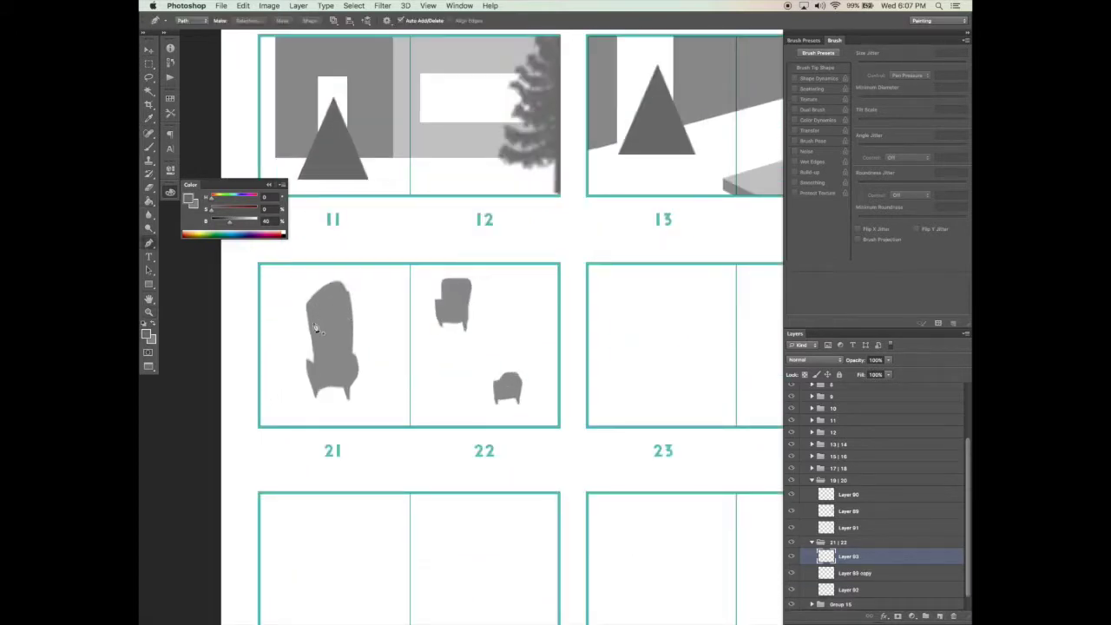
click(330, 327)
click(318, 364)
click(341, 364)
click(330, 328)
right_click(359, 352)
click(396, 398)
key(Return)
Step: Fill the small triangle selection with the sampled dark gray and deselect
key(g)
click(338, 357)
key(ctrl+d)
Step: Scale the triangle on the large armchair down slightly with Free Transform
key(v)
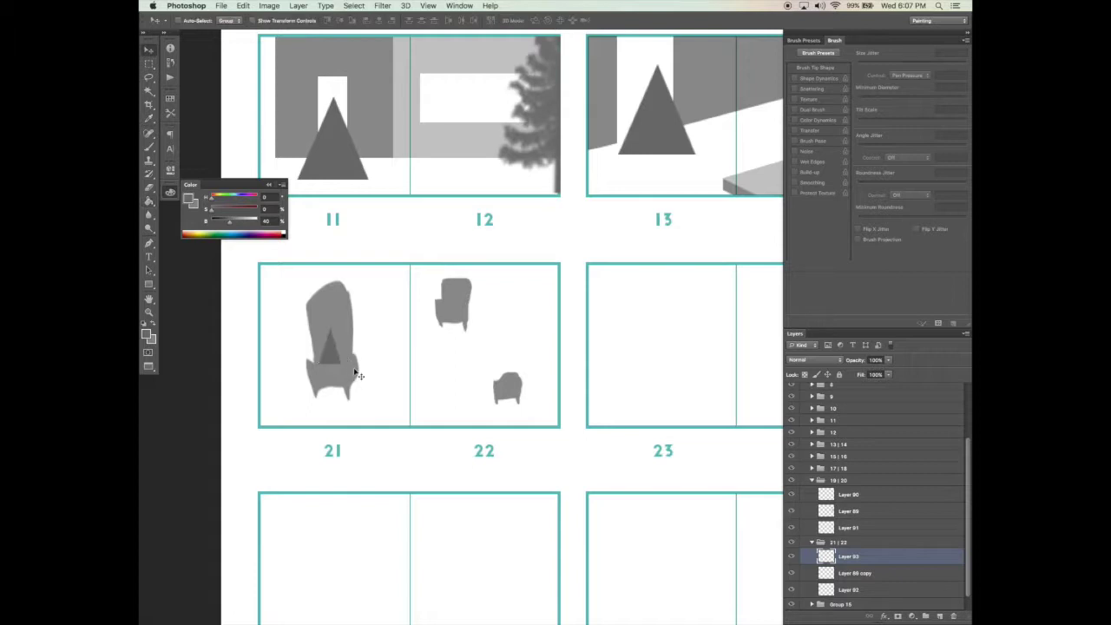
scroll(356, 375, up, 2)
key(ctrl+t)
drag(339, 352, 345, 338)
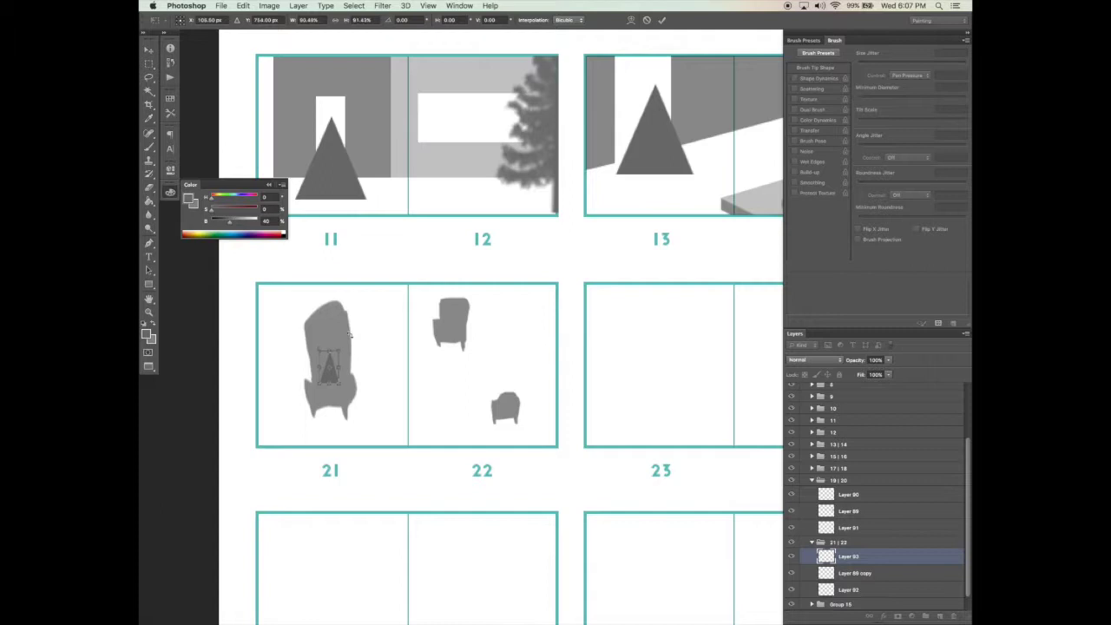
key(Return)
Step: Duplicate the small triangle onto the middle armchair on page 22
drag(356, 380, 469, 325)
key(ctrl+t)
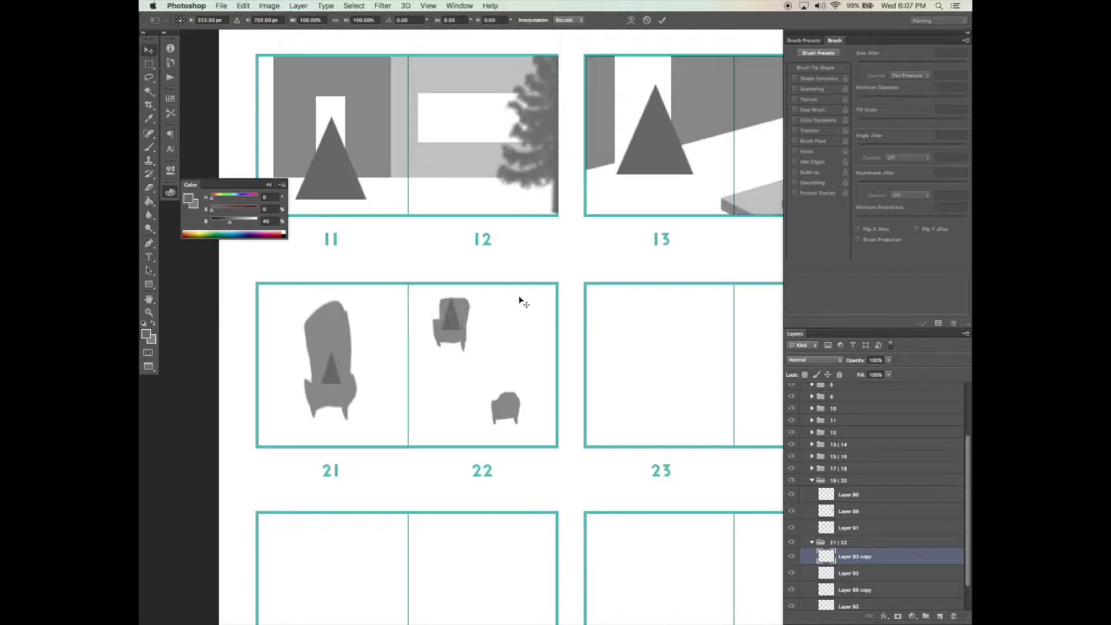
key(Return)
Step: Duplicate the triangle onto the small armchair on page 22, nudge it into place on the seat, and save
drag(479, 330, 472, 411)
key(Right)
key(Right)
key(Right)
key(Right)
key(Down)
key(Down)
key(Down)
key(Down)
key(Down)
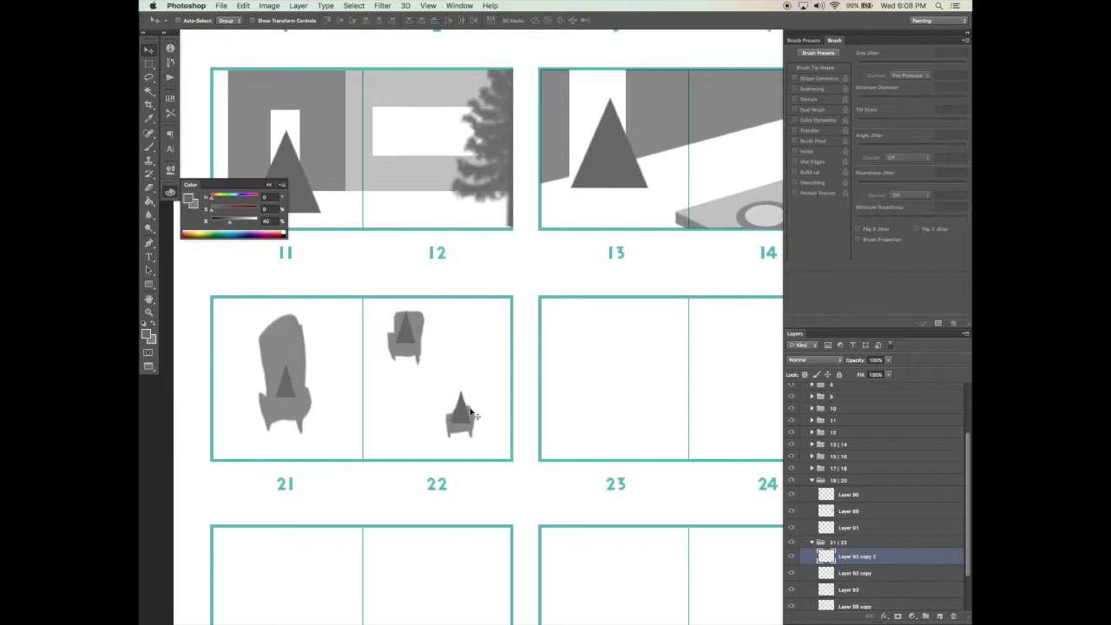
key(super+s)
Step: Add a new layer above the triangles and sample the large armchair's gray for the brush
key(b)
key(alt+shift+super+n)
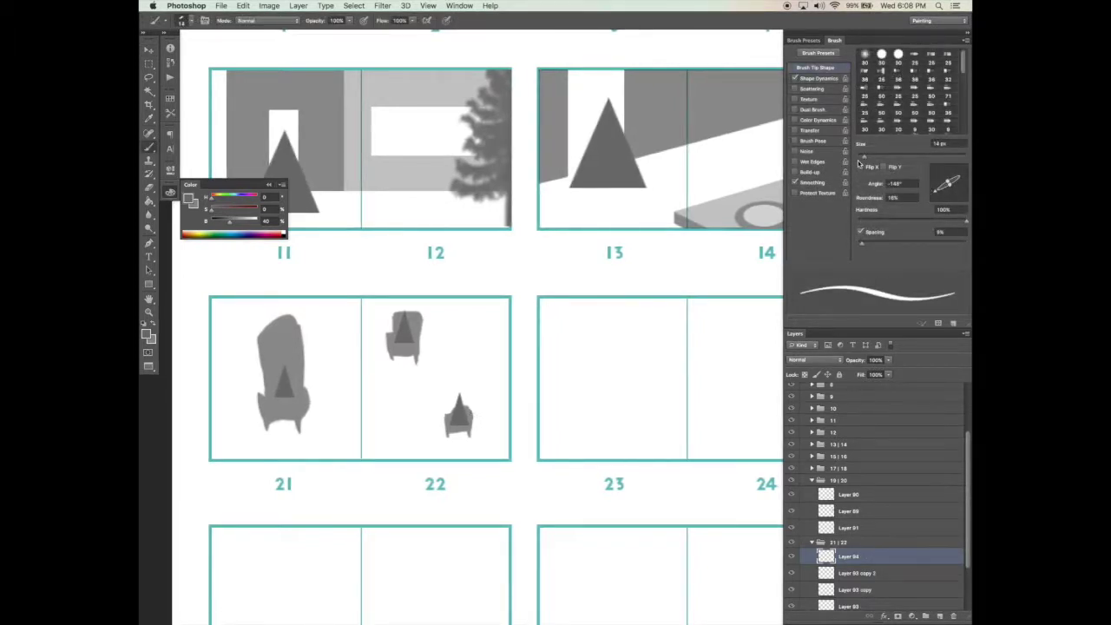
alt+click(297, 405)
scroll(365, 427, down, 1)
key(super+z)
Step: Paint a trail of small footprints leading away from the large armchair with a 13 px brush, undoing stray marks
click(315, 428)
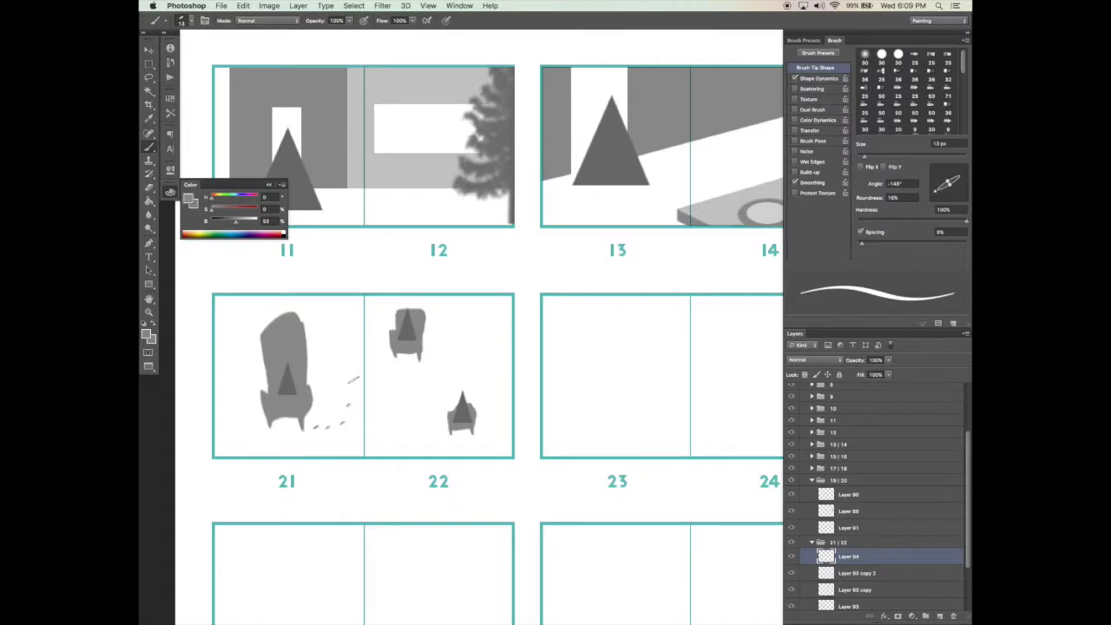
click(349, 377)
key(super+alt+z)
key(super+alt+z)
drag(380, 349, 494, 254)
key(super+z)
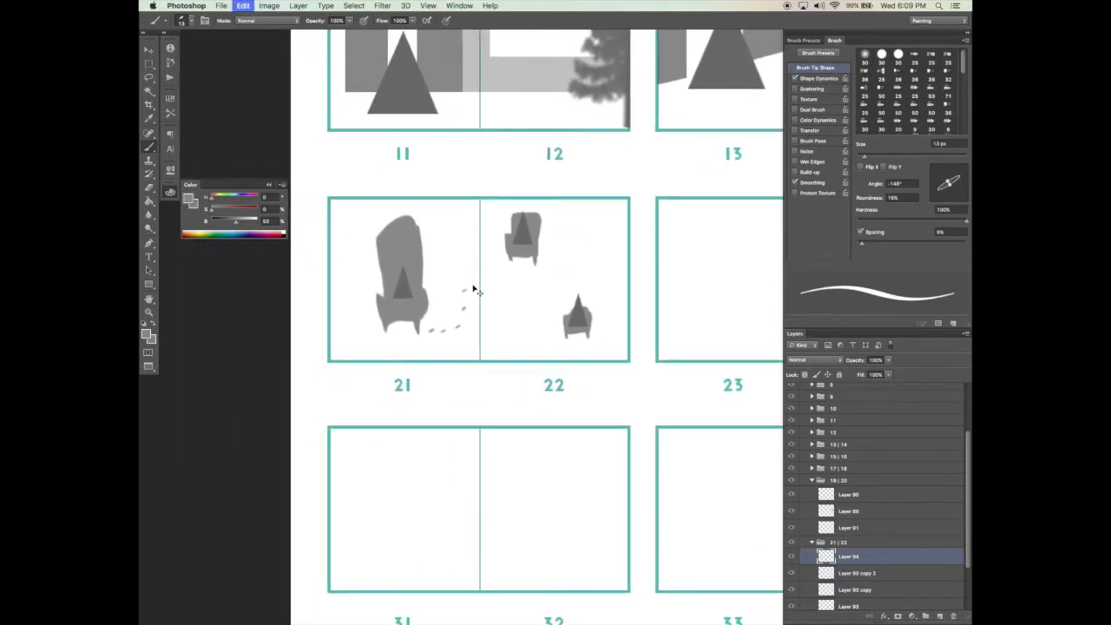
Step: Rework uneven footprints with the Eraser and Brush while extending the trail to the middle armchair on page 22
key(e)
click(464, 308)
key(b)
click(461, 300)
key(super+z)
key(e)
click(463, 267)
key(b)
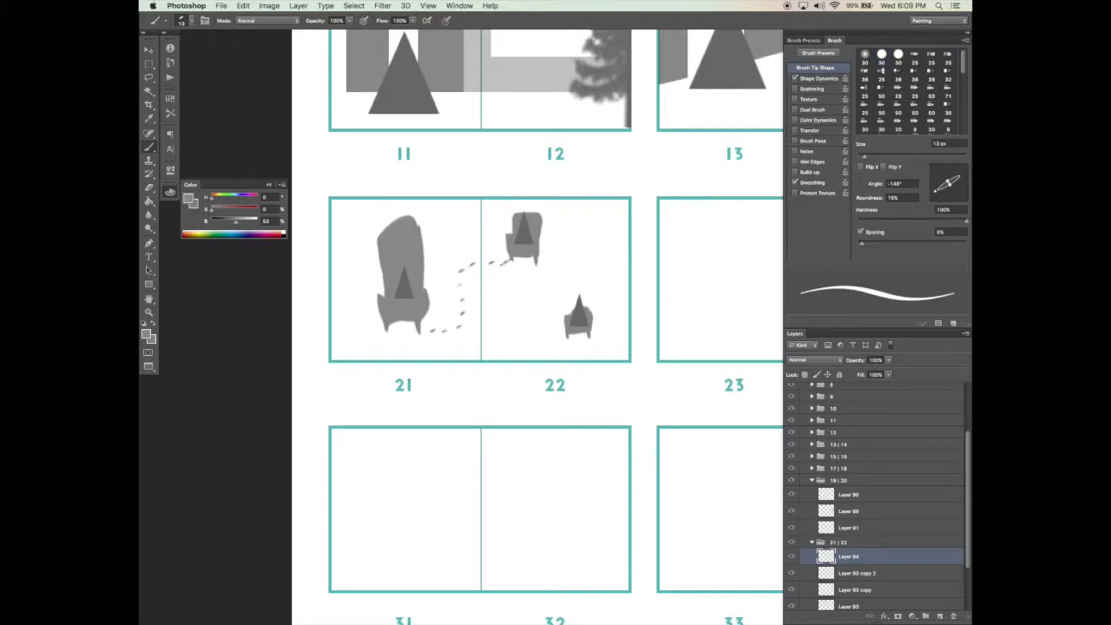
Step: Continue the footprint trail from the middle armchair in a curve around to the small armchair on page 22
drag(580, 326, 567, 325)
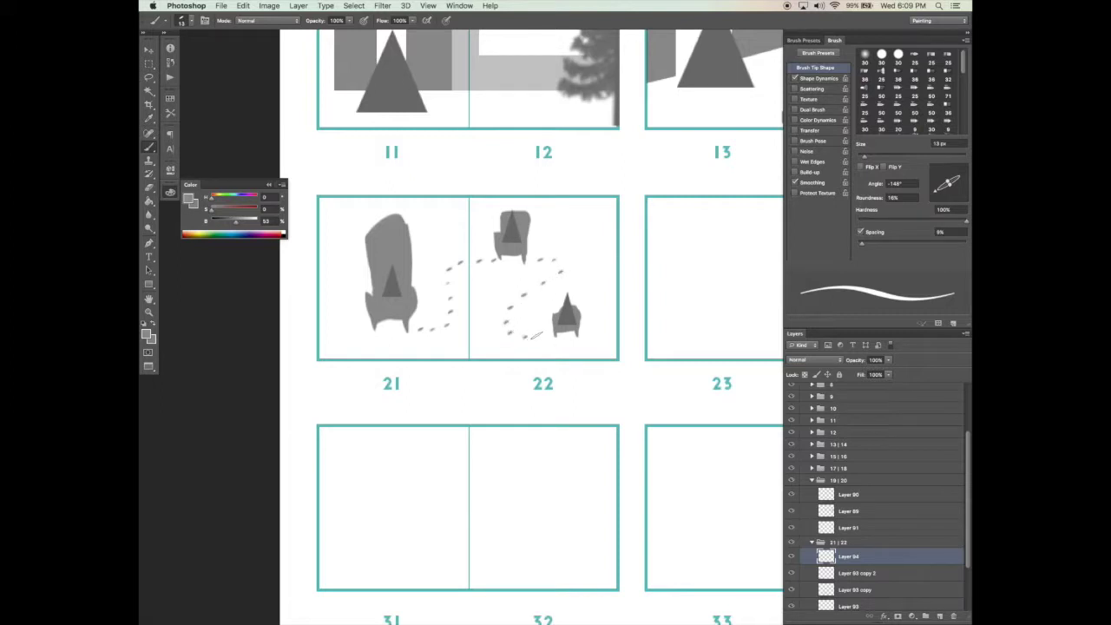
scroll(602, 434, right, 1)
key(v)
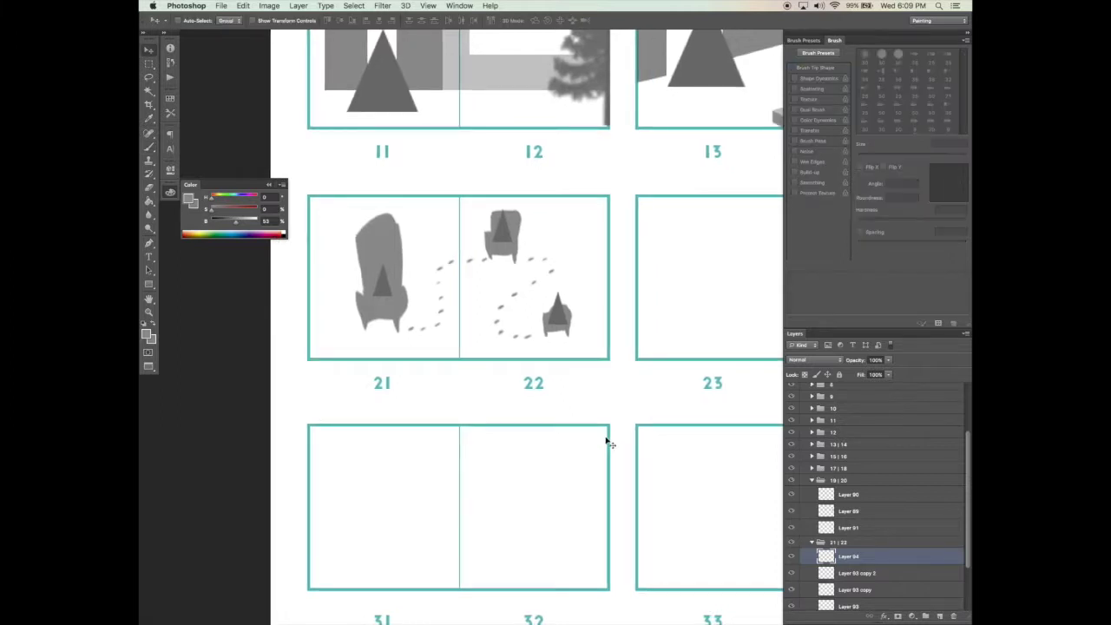
key(b)
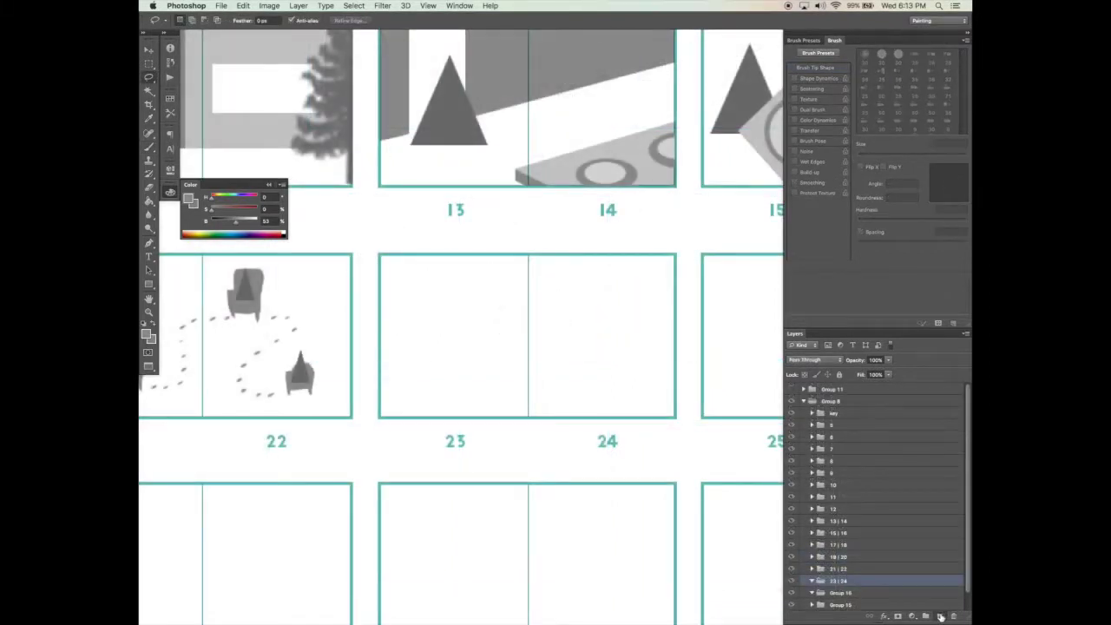
Step: Add a new layer in the 23 | 24 group, paste the small armchair, and fit it large on page 23
click(940, 616)
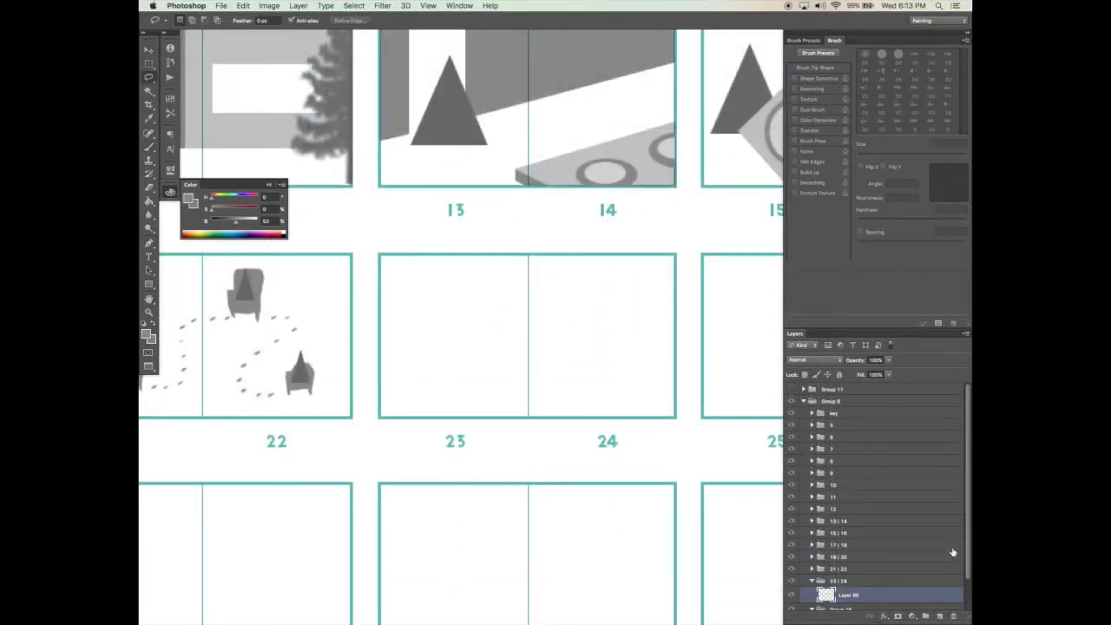
drag(968, 554, 961, 599)
scroll(506, 365, down, 2)
key(super+v)
key(super+t)
mouse_move(578, 303)
mouse_down()
mouse_move(647, 261)
mouse_move(599, 305)
mouse_move(468, 327)
mouse_up()
key(Return)
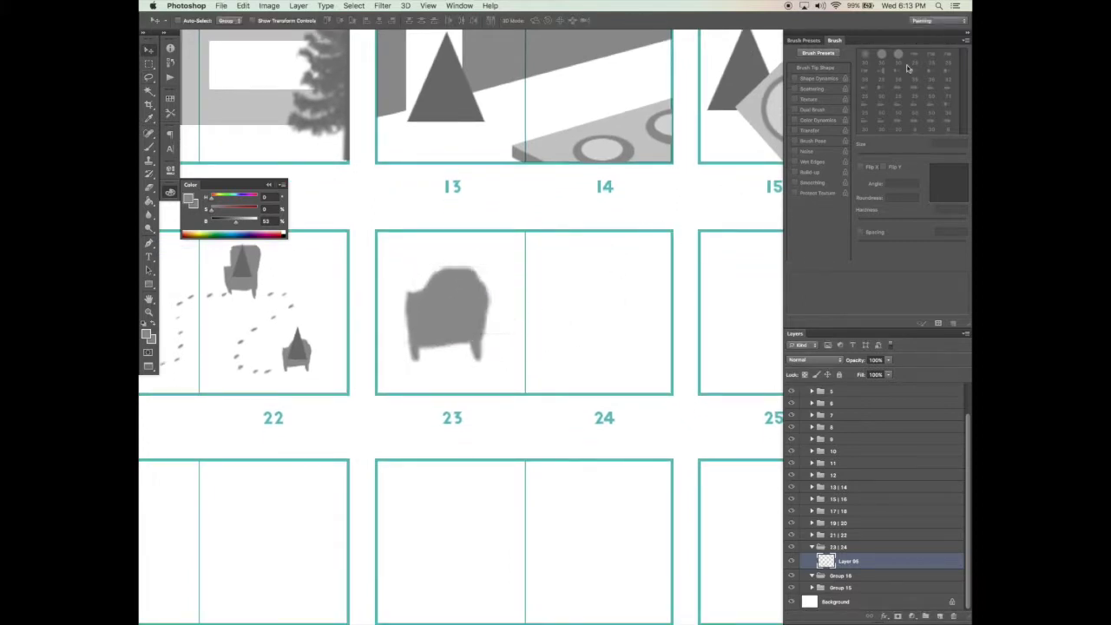
Step: Lower the pasted armchair's opacity to about half, add a new layer above it, and sample gray for the brush
click(887, 360)
drag(887, 371, 868, 372)
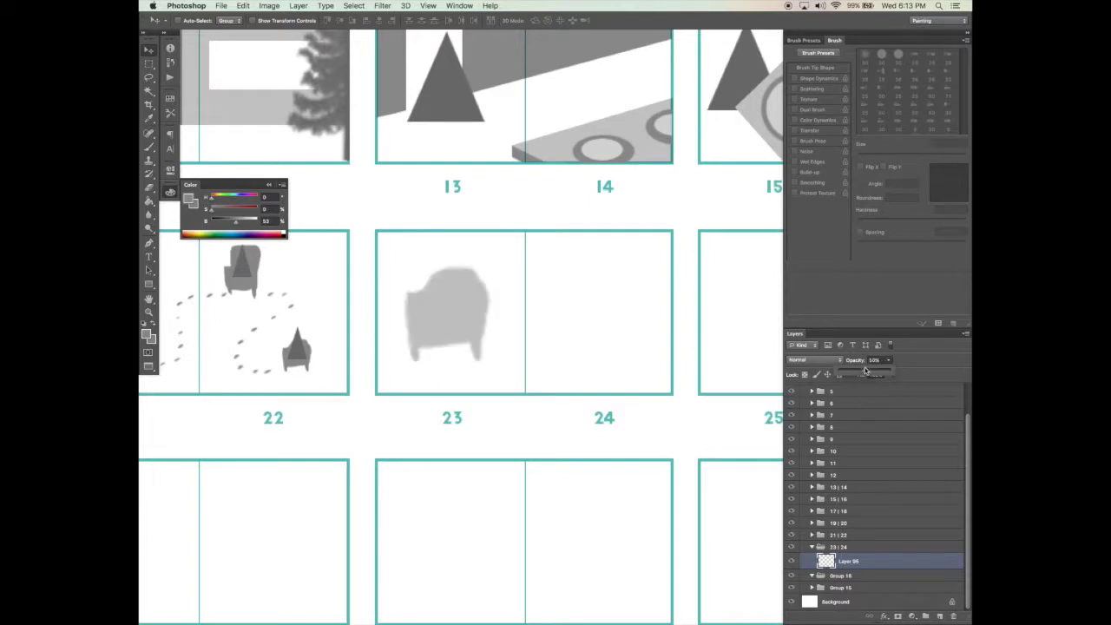
click(939, 616)
key(b)
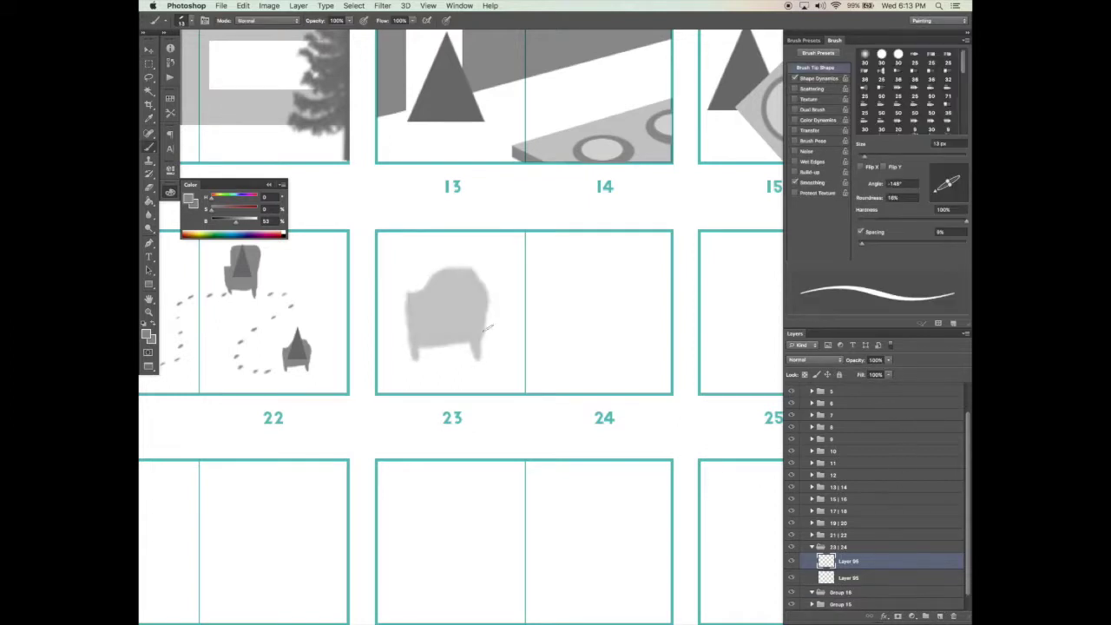
alt+click(298, 346)
Step: Trace the outline of the faded armchair on page 23 with the brush, including arms, sides and legs
drag(453, 266, 496, 296)
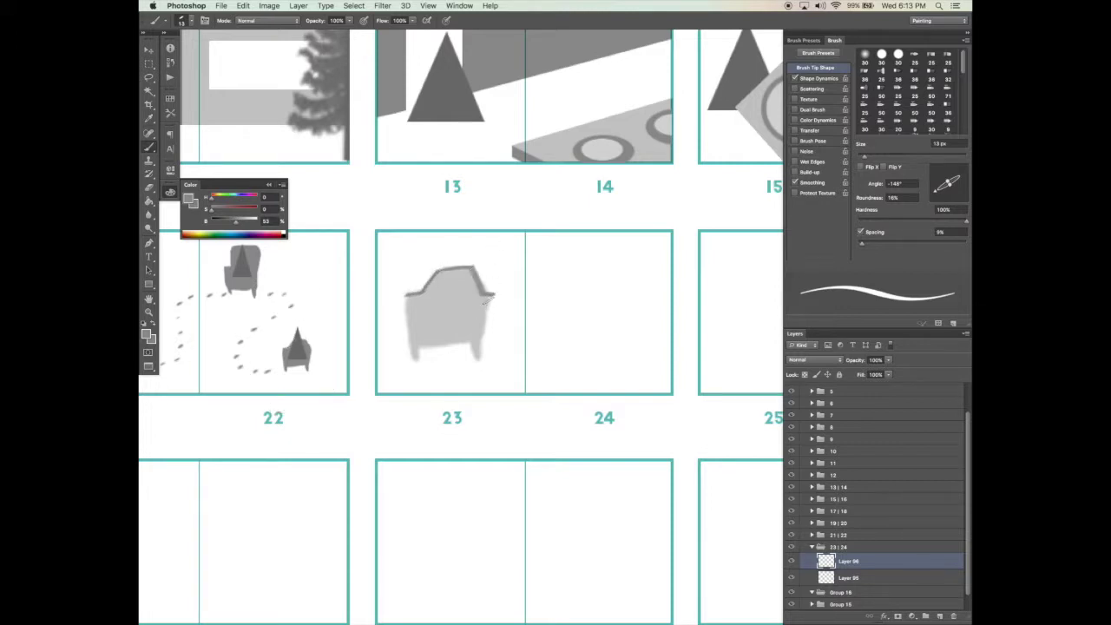
mouse_move(493, 295)
mouse_down()
mouse_move(476, 363)
mouse_move(483, 345)
mouse_up()
mouse_move(403, 295)
mouse_down()
mouse_move(410, 354)
mouse_move(420, 339)
mouse_move(428, 344)
mouse_move(416, 348)
mouse_move(464, 345)
mouse_move(414, 350)
mouse_move(461, 331)
mouse_move(473, 300)
mouse_move(471, 354)
mouse_up()
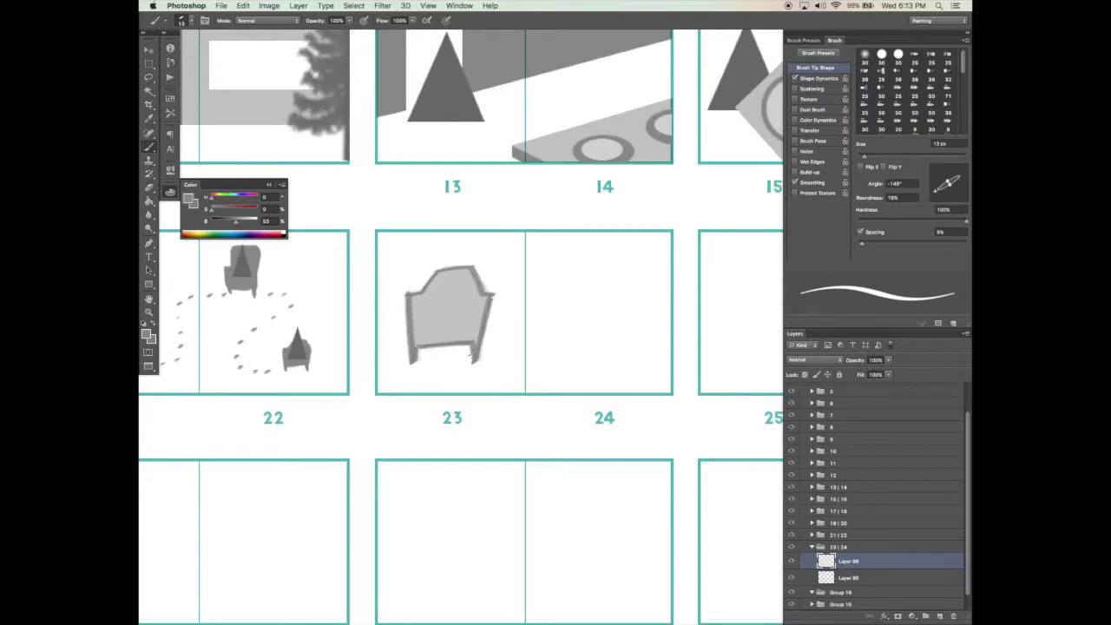
Step: Fill in the traced armchair with Shape Dynamics turned off for the brush, and delete the faded reference layer
drag(413, 297, 415, 336)
click(796, 79)
mouse_move(434, 291)
mouse_down()
mouse_move(420, 339)
mouse_move(444, 278)
mouse_move(441, 291)
mouse_move(466, 278)
mouse_move(480, 301)
mouse_move(475, 341)
mouse_move(458, 286)
mouse_move(452, 304)
mouse_move(463, 279)
mouse_move(474, 310)
mouse_move(440, 323)
mouse_up()
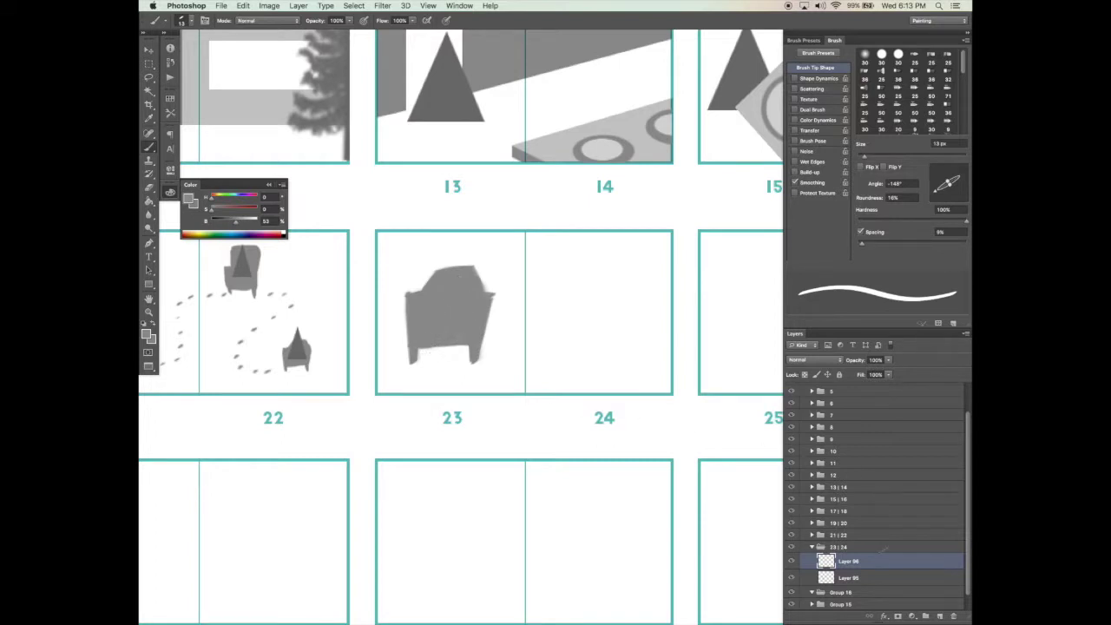
click(883, 583)
click(953, 617)
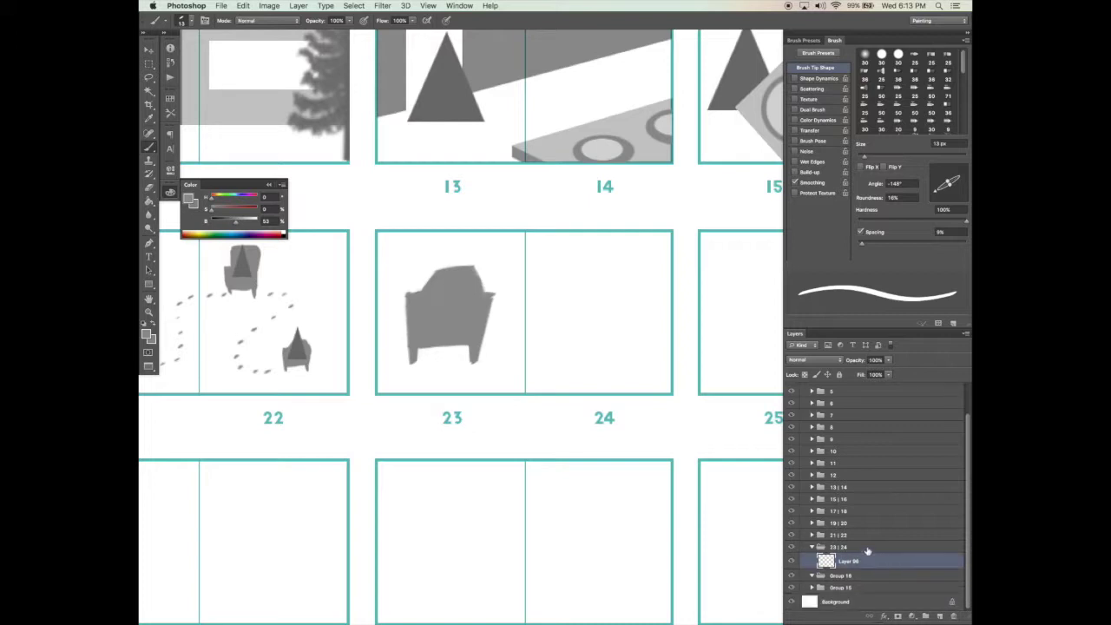
Step: Scale the traced armchair on page 23 down to about half its size with Free Transform
key(e)
key(super+t)
drag(495, 266, 450, 322)
key(Return)
key(super+t)
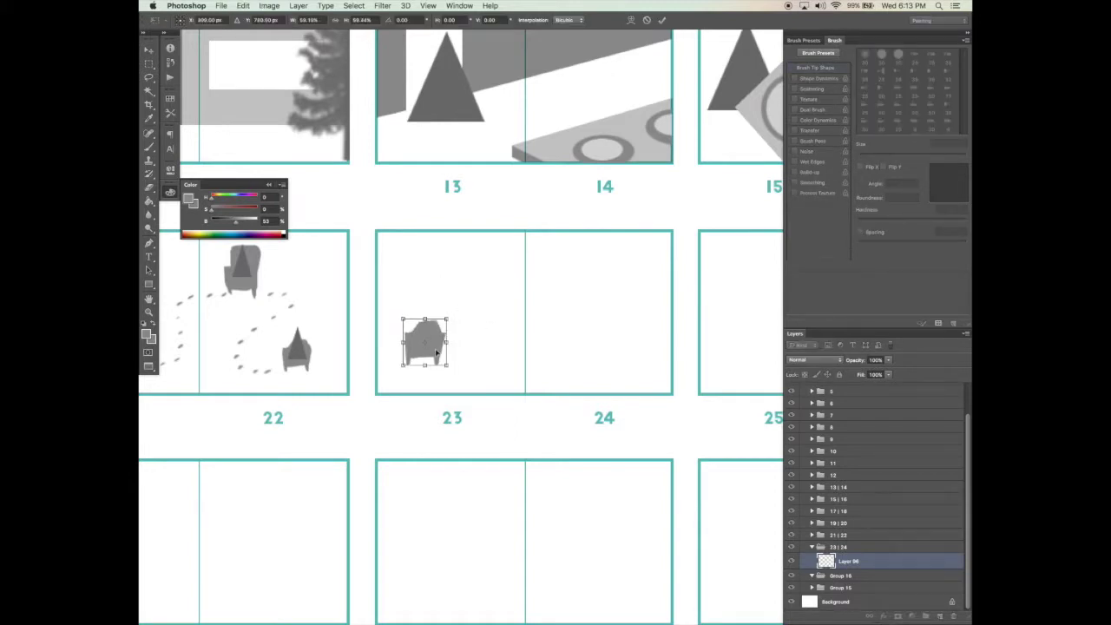
key(Return)
Step: Move the armchair to the upper part of page 23 and rotate it slightly clockwise
drag(439, 360, 462, 296)
key(b)
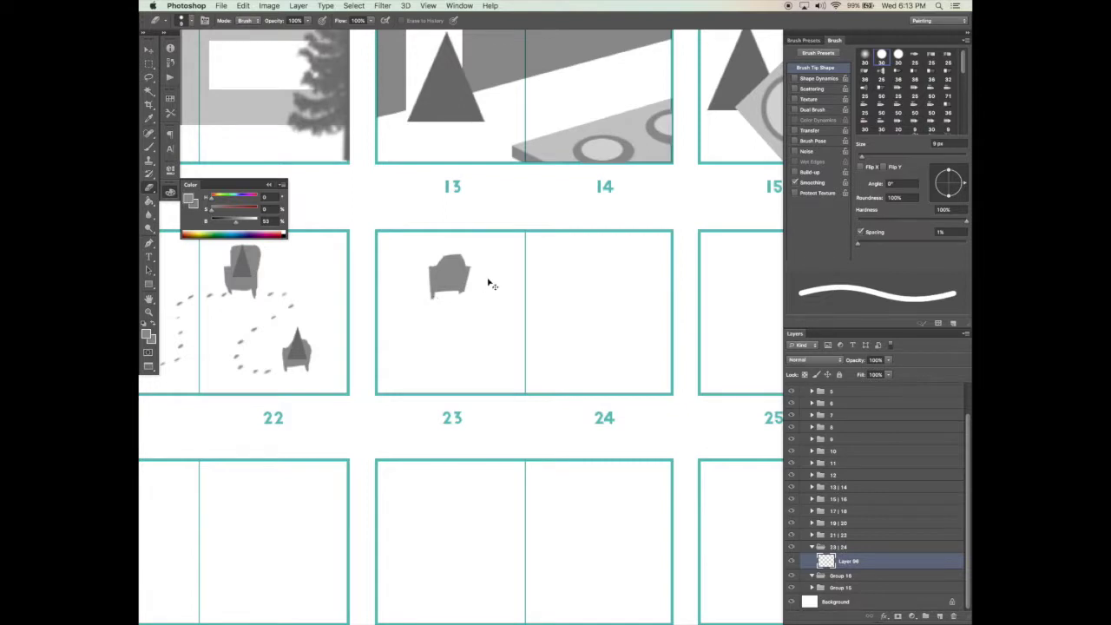
key(super+t)
drag(489, 281, 508, 270)
key(Return)
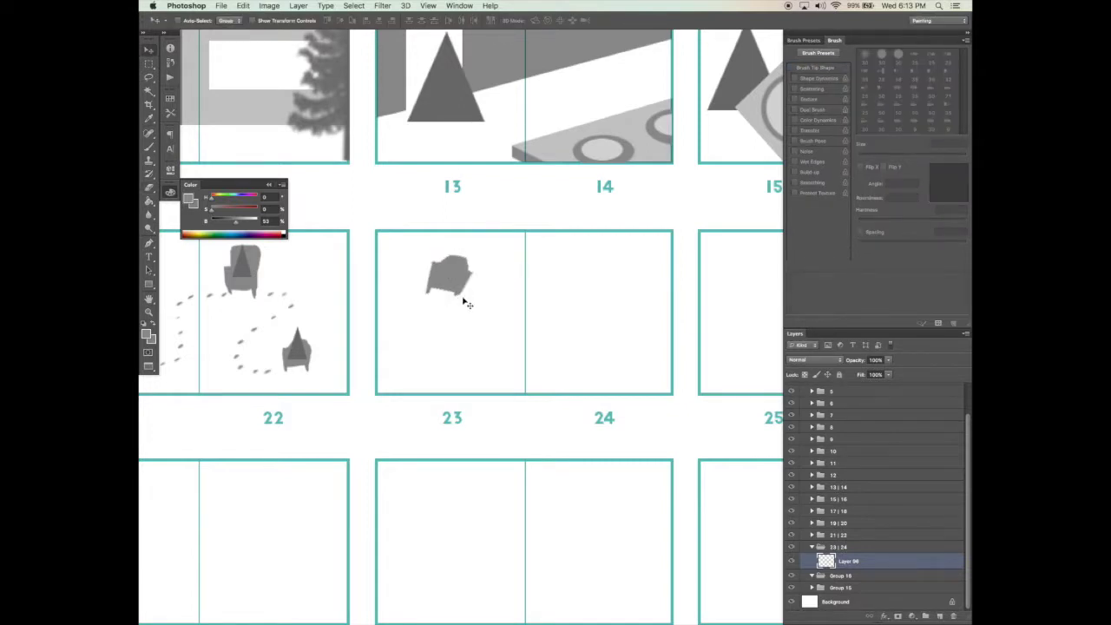
Step: Dab a few small debris marks beside the tilted armchair's lower corner on page 23
key(super+z)
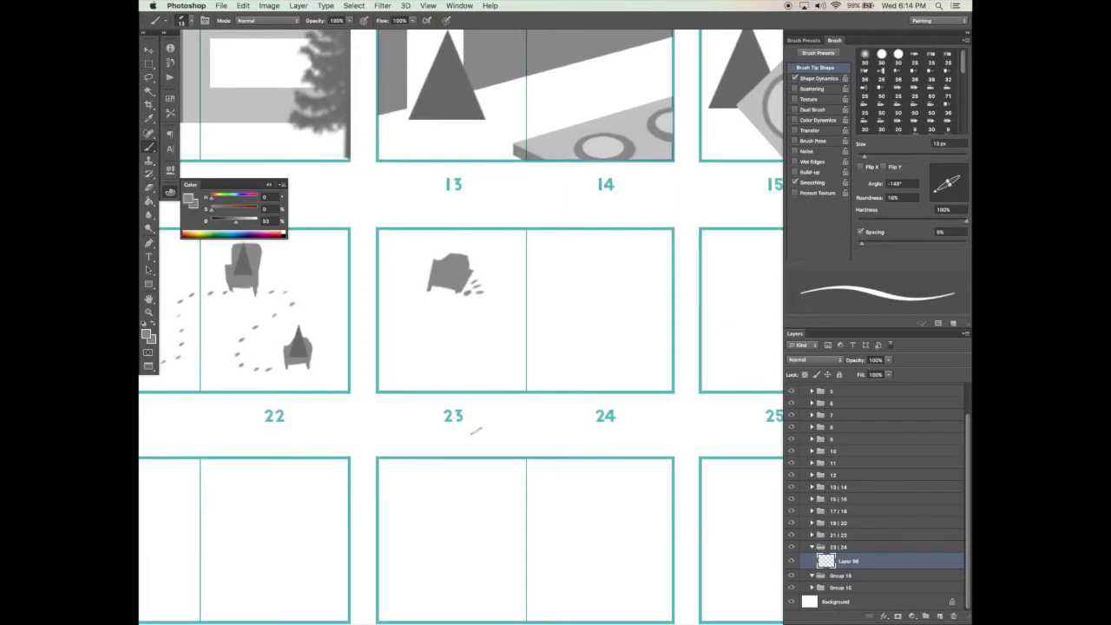
key(v)
key(b)
key(v)
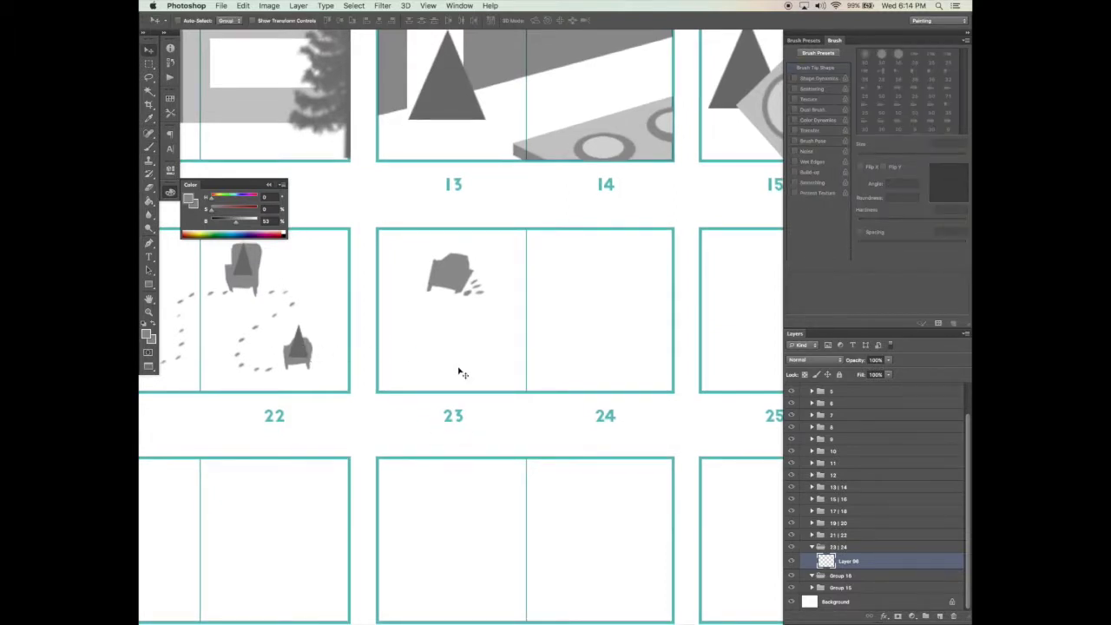
Step: On a new layer, paint a zigzag staircase line rising from the bottom of page 23 to a flat landing across page 24
click(939, 615)
key(b)
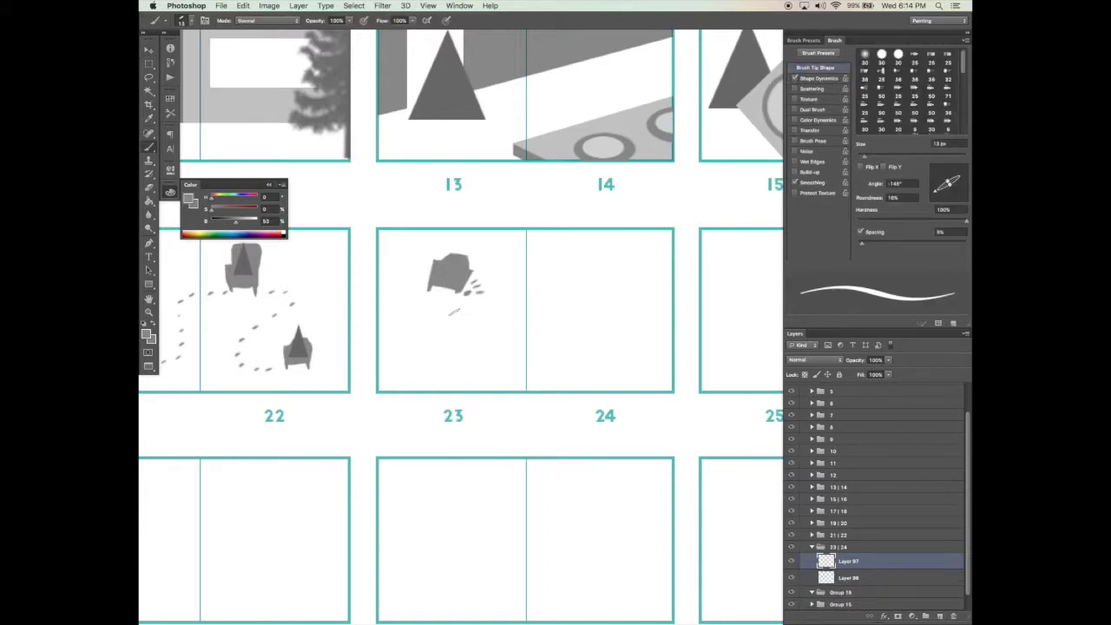
drag(477, 290, 486, 285)
mouse_move(445, 391)
mouse_down()
mouse_move(520, 317)
mouse_move(527, 290)
mouse_move(519, 304)
mouse_move(546, 283)
mouse_up()
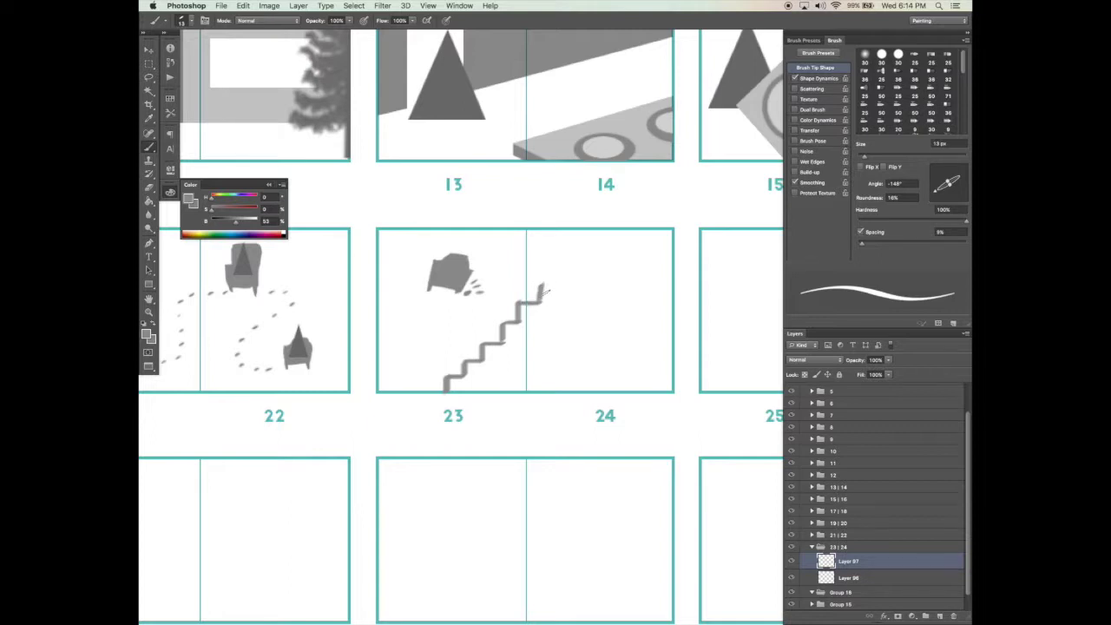
key(super+alt+z)
key(super+alt+z)
mouse_move(518, 301)
mouse_down()
mouse_move(535, 299)
mouse_move(533, 280)
mouse_move(541, 296)
mouse_move(529, 300)
mouse_move(658, 290)
mouse_up()
key(super+z)
drag(576, 492, 570, 498)
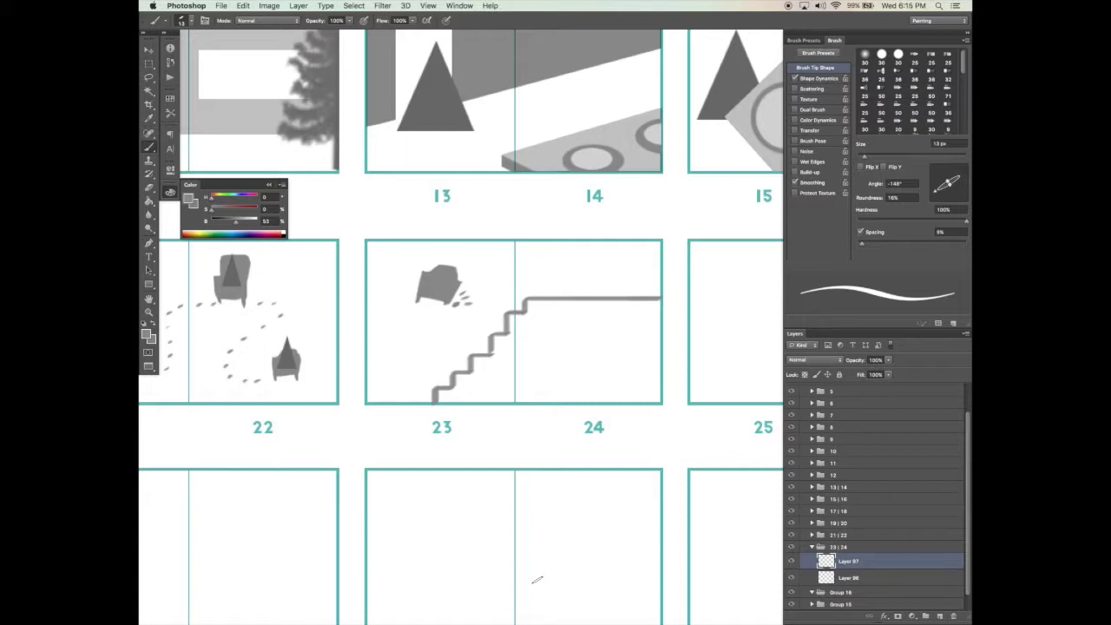
Step: Fill the area beneath the staircase line with gray, using the brush without Shape Dynamics, and set the layer's blend mode to Multiply
click(794, 78)
drag(514, 315, 514, 335)
key(super+z)
click(963, 188)
drag(950, 181, 953, 171)
mouse_move(530, 314)
mouse_down()
mouse_move(645, 313)
mouse_move(662, 326)
mouse_up()
click(814, 359)
click(809, 396)
mouse_move(516, 318)
mouse_down()
mouse_move(526, 368)
mouse_move(593, 390)
mouse_move(442, 397)
mouse_move(477, 365)
mouse_move(505, 379)
mouse_move(461, 399)
mouse_up()
Step: Cut away the paint spilling past the frame of pages 23–24 and square off the upper stair steps with rectangular selections
key(e)
key(m)
mouse_move(689, 442)
mouse_down()
mouse_move(417, 412)
mouse_move(413, 402)
mouse_up()
key(super+x)
mouse_move(697, 260)
mouse_down()
mouse_move(662, 420)
mouse_move(532, 293)
mouse_move(506, 301)
mouse_move(488, 335)
mouse_up()
key(super+x)
key(super+s)
key(super+x)
key(super+x)
key(super+x)
Step: Trim the remaining lower stair steps into straight corners with rectangular cuts and save the file
drag(489, 333, 450, 374)
key(super+x)
key(super+x)
drag(456, 371, 431, 387)
key(super+x)
key(super+s)
drag(537, 446, 529, 454)
key(m)
drag(497, 306, 518, 327)
key(super+x)
key(v)
Step: Move the armchair and its debris slightly left on page 23
drag(579, 511, 635, 505)
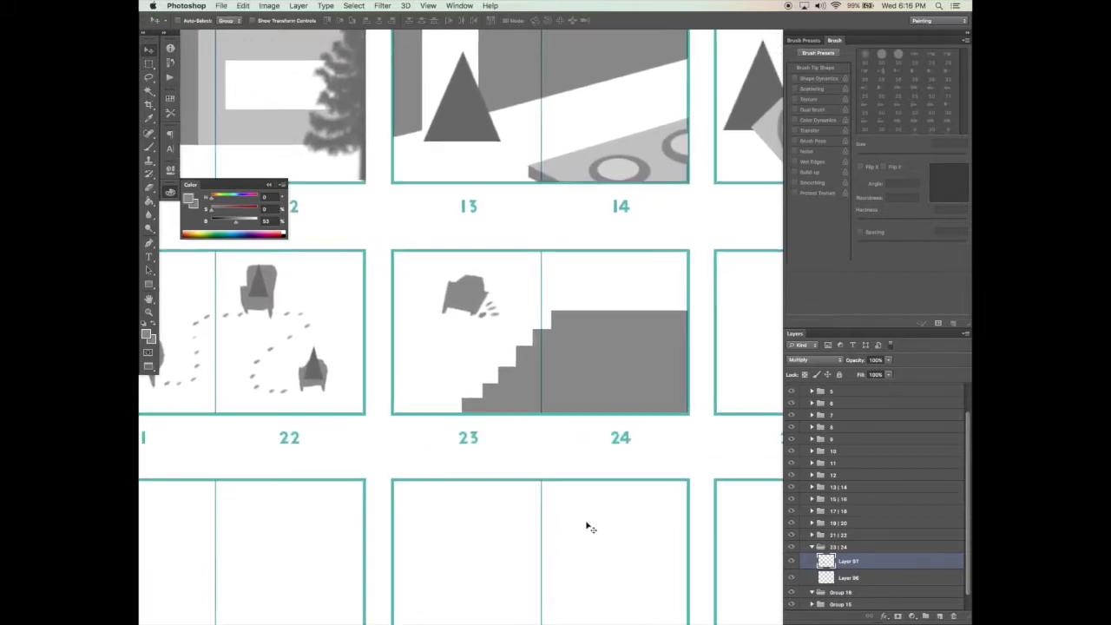
click(861, 576)
drag(481, 315, 454, 315)
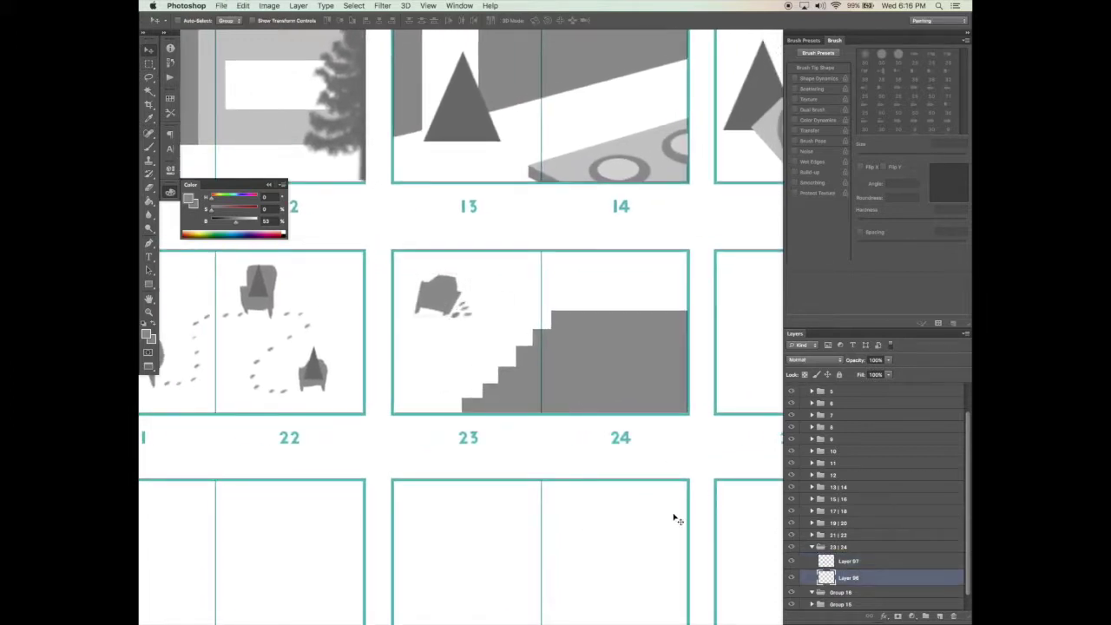
Step: On a new layer, draw a triangle between the armchair and the stairs with the Pen tool, fill it dark gray, and save
key(super+shift+alt+n)
key(p)
click(505, 270)
click(493, 315)
click(521, 315)
click(505, 270)
right_click(522, 285)
click(549, 341)
key(Return)
key(Return)
key(super+s)
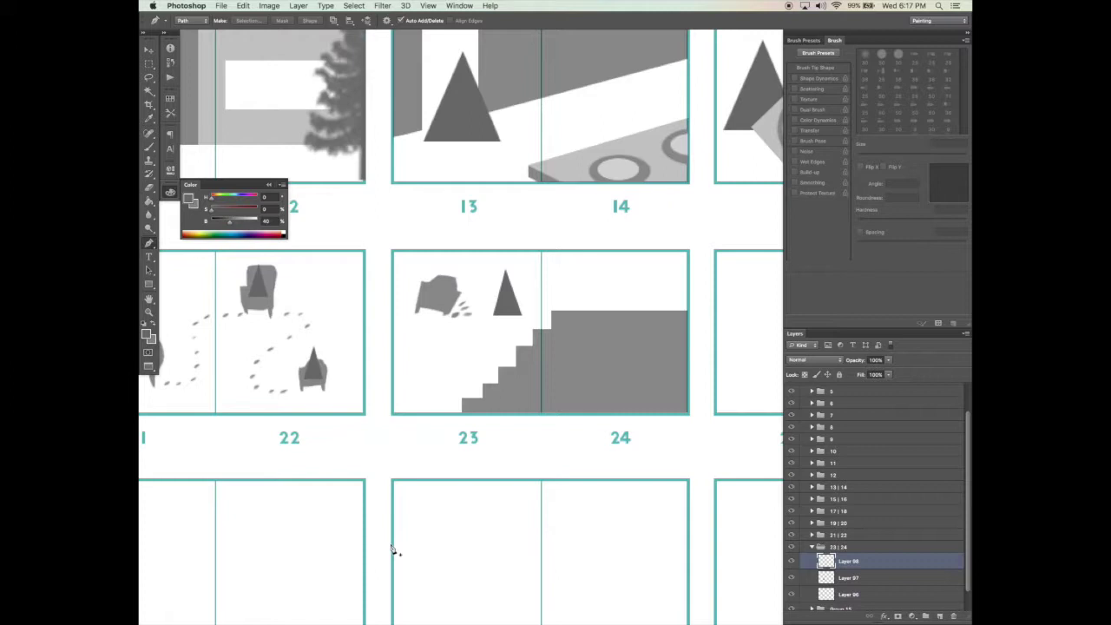
Step: Duplicate the Goldilocks triangle and place the copy at the foot of the stairs on page 23
key(b)
key(x)
key(g)
key(v)
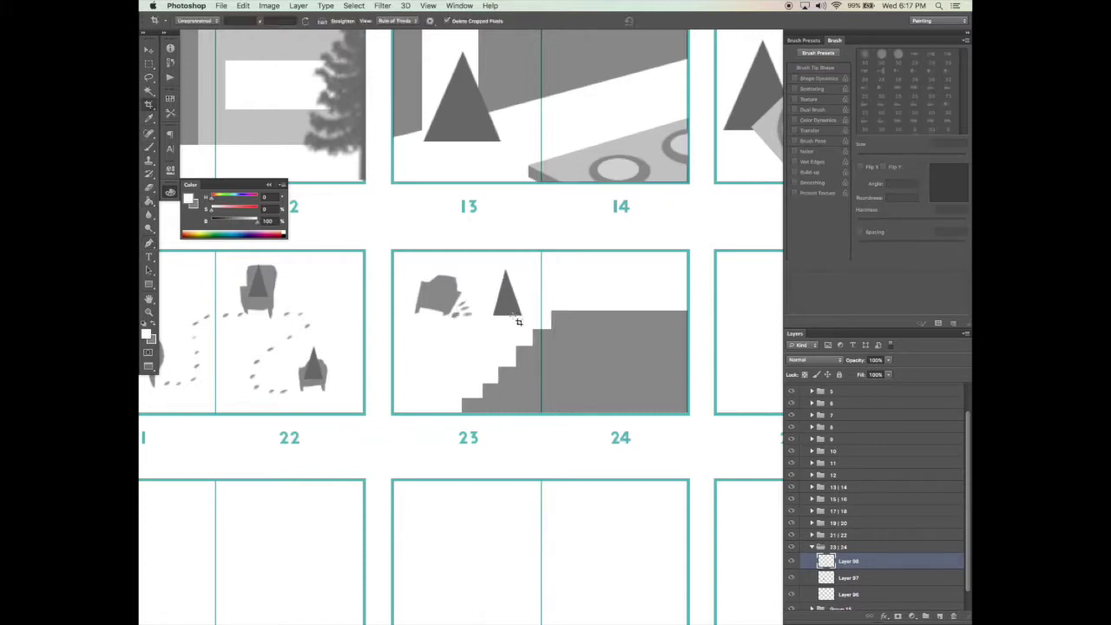
drag(510, 322, 438, 417)
drag(595, 499, 556, 541)
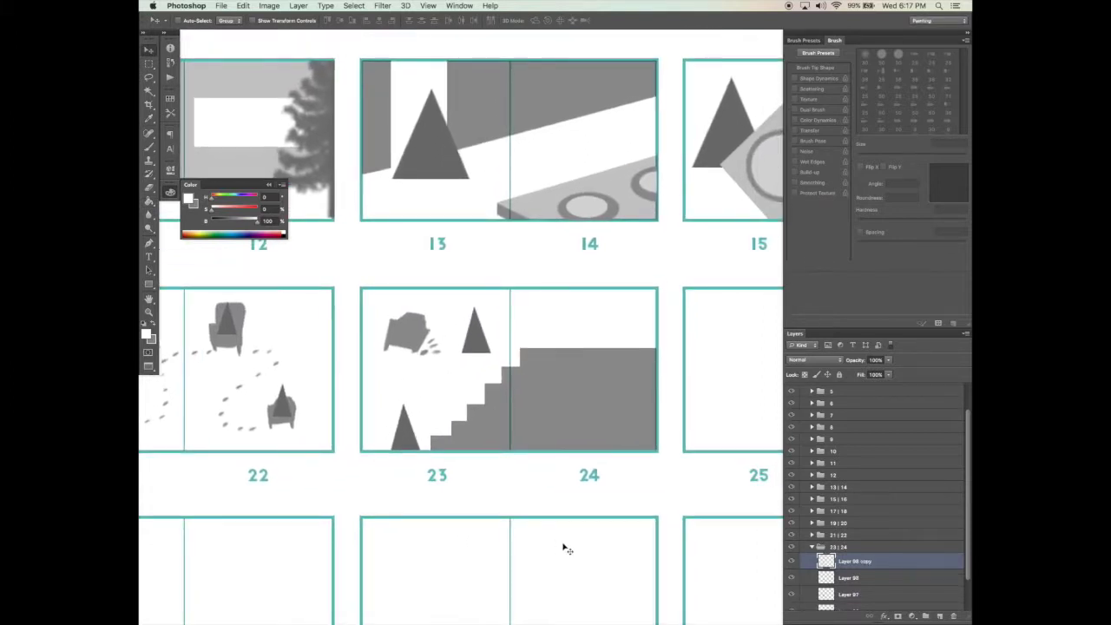
Step: Hide both Goldilocks triangle layers of pages 23–24 and select the staircase layer
key(z)
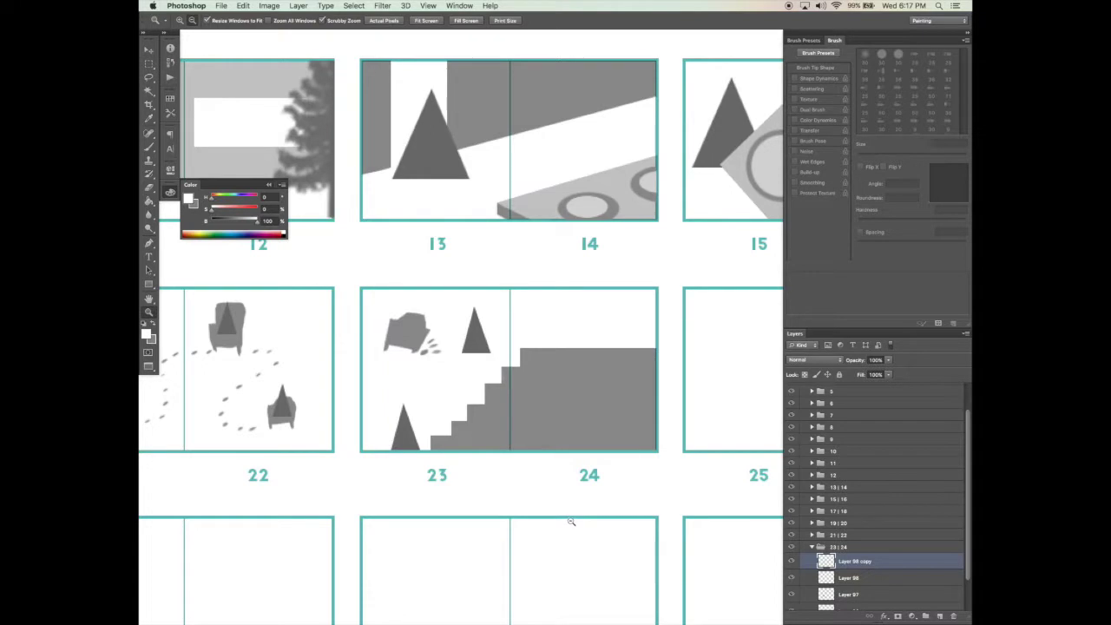
alt+click(572, 521)
drag(583, 516, 521, 483)
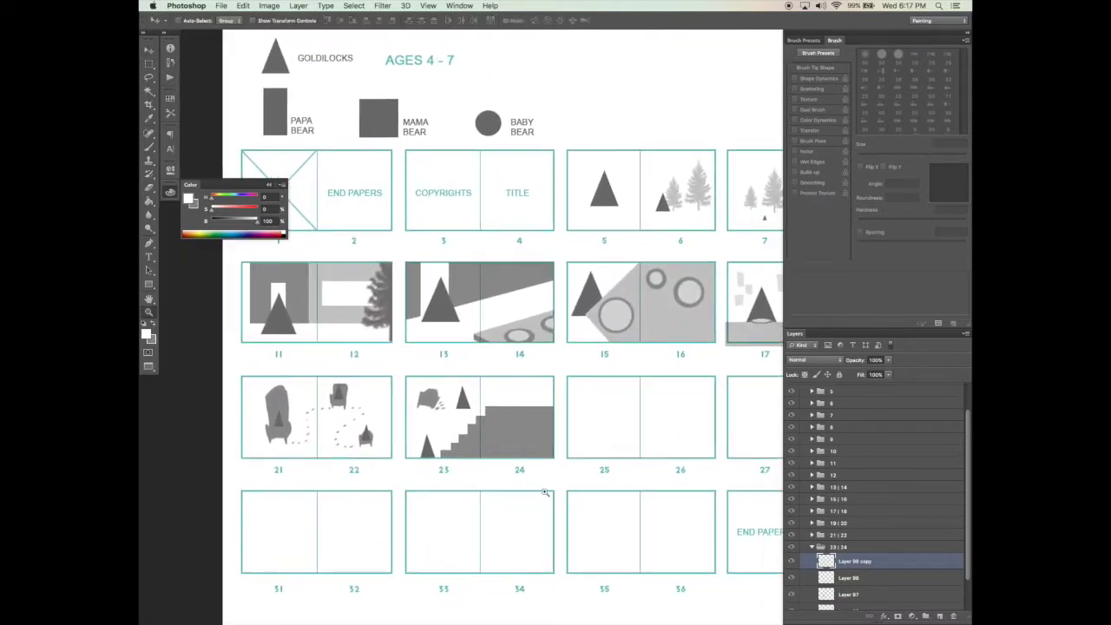
super+click(536, 482)
key(v)
click(790, 562)
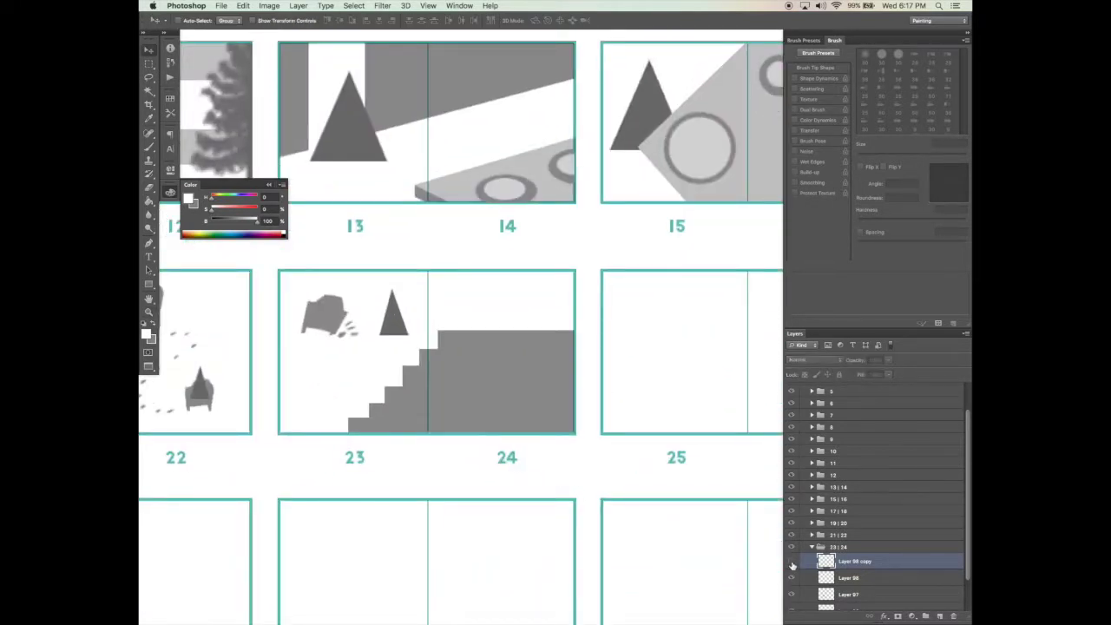
click(792, 582)
click(792, 594)
click(792, 594)
click(838, 597)
Step: Move the staircase right onto page 24 and cut off the part extending beyond the page frame
drag(585, 354, 579, 344)
key(m)
mouse_move(613, 303)
mouse_down()
mouse_move(427, 451)
mouse_move(441, 452)
mouse_move(443, 412)
mouse_move(564, 416)
mouse_up()
key(super+t)
key(v)
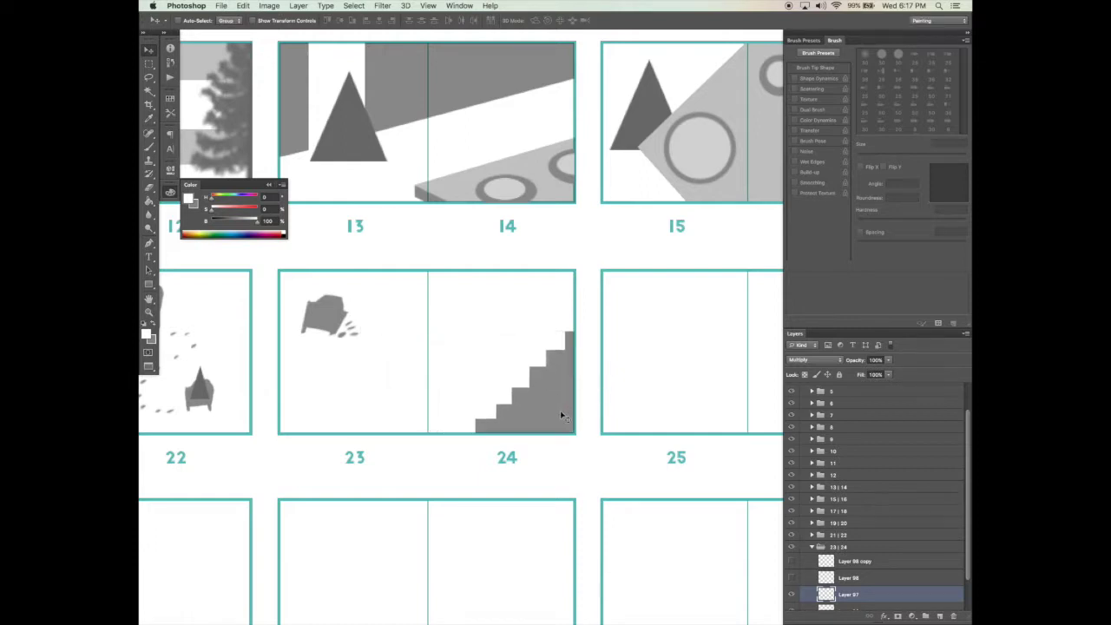
Step: Try to stretch the staircase vertically to the full height of page 24 with Free Transform
key(super+t)
drag(525, 331, 525, 272)
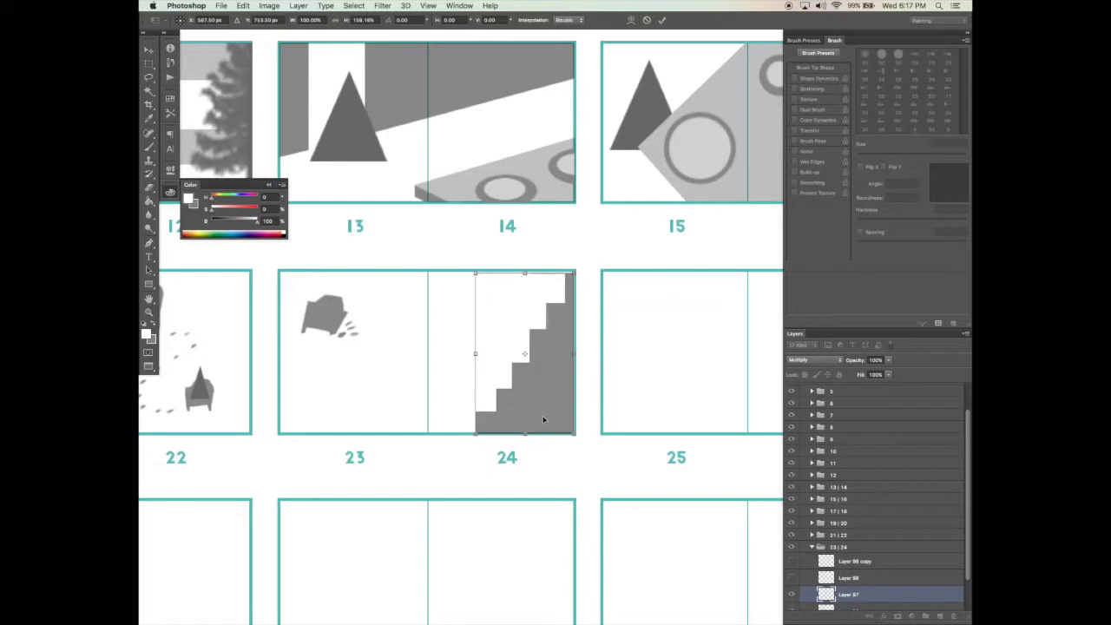
key(Return)
Step: Raise the staircase to the top of page 24, place a duplicate below it toward page 23, and cut off the duplicate's upper steps
drag(544, 420, 504, 412)
key(m)
drag(440, 281, 566, 373)
key(super+x)
key(v)
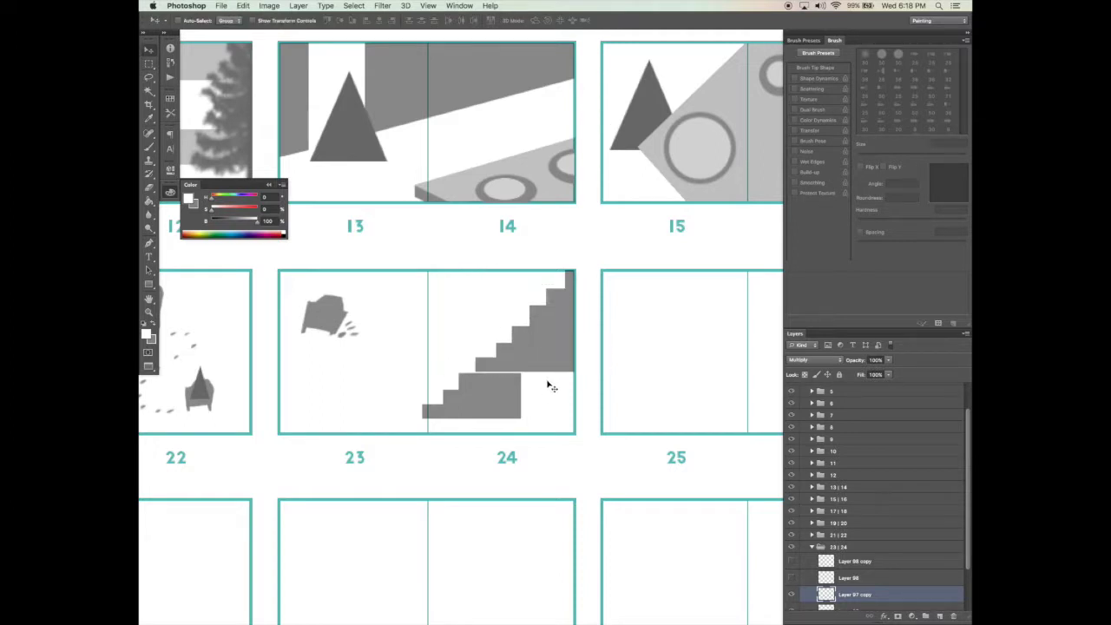
Step: Align the upper stair section with the lower one on page 24, merge the two, and shift the staircase toward the page's lower-right corner
key(Up)
key(Up)
key(Down)
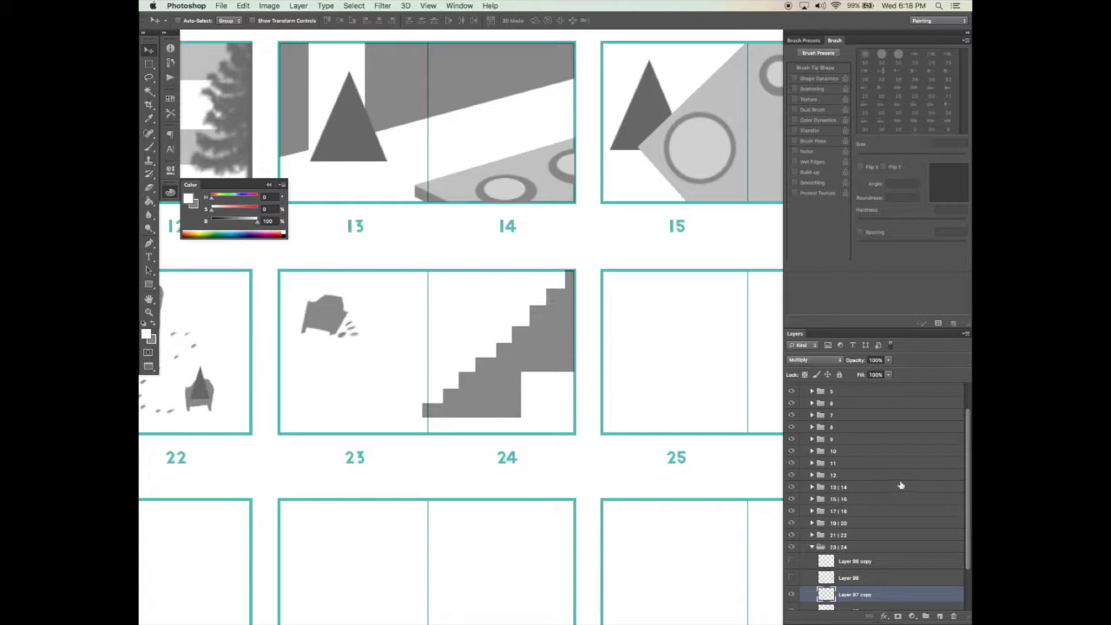
key(super+e)
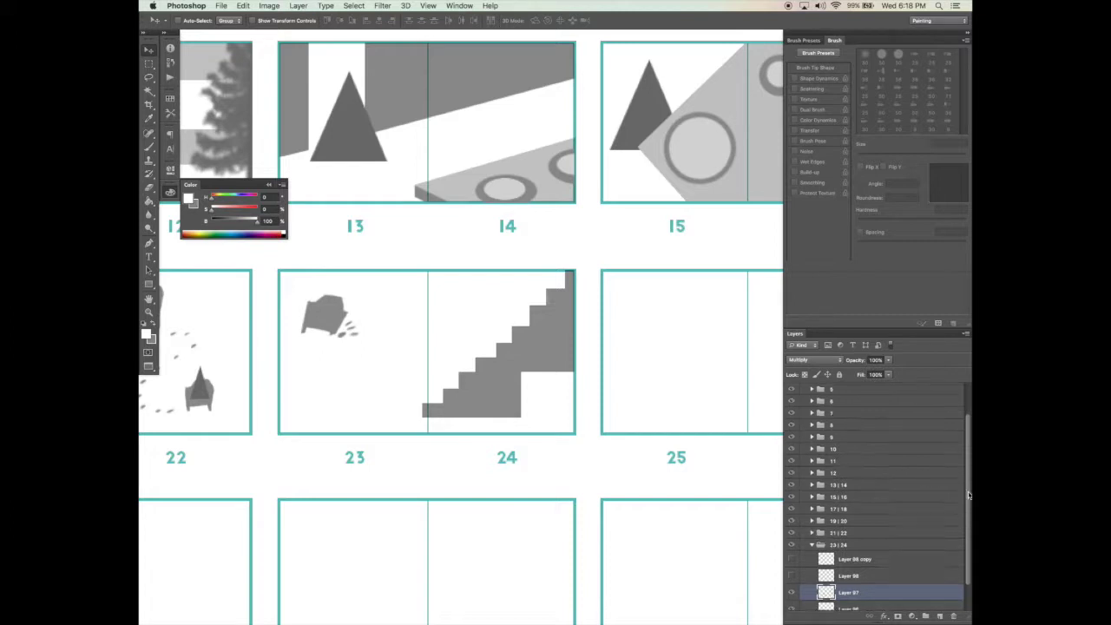
drag(966, 477, 970, 516)
mouse_move(558, 374)
mouse_down()
mouse_move(562, 365)
mouse_move(584, 382)
mouse_up()
Step: Fill the gap beneath the staircase with grey using the Brush and delete the paint spilling outside the page 24 frame
key(b)
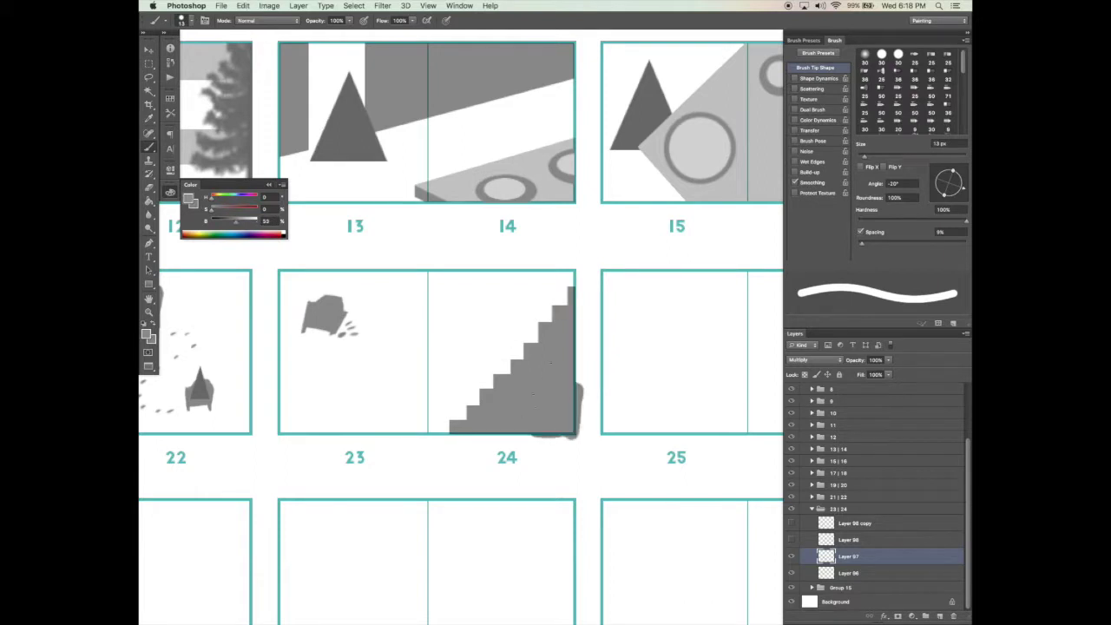
key(m)
key(super+z)
key(super+z)
drag(580, 449, 439, 433)
key(Delete)
key(super+d)
Step: Show the hidden layer with the dark triangle on page 23
key(v)
drag(524, 471, 620, 476)
click(790, 540)
click(854, 541)
click(791, 572)
click(791, 573)
Step: Place the broken chair's layer above the staircase layer and move the chair and triangle together lower on page 23
drag(851, 572, 851, 549)
shift+click(851, 540)
drag(535, 330, 537, 363)
drag(558, 449, 558, 451)
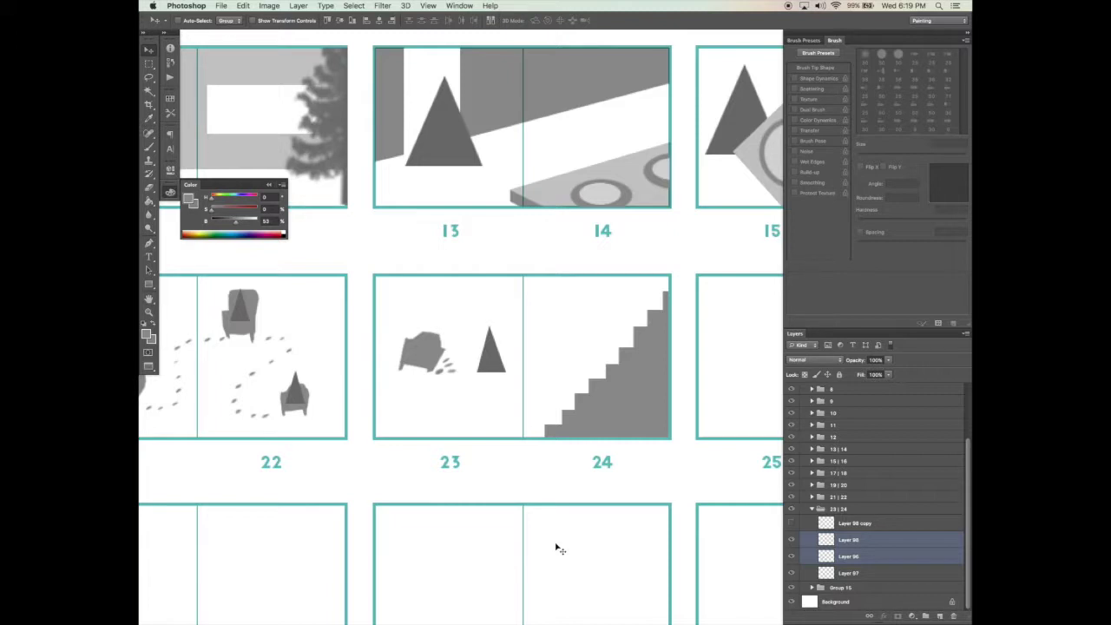
Step: Show the copied triangle, position it against the staircase on page 24, and collapse the 23 | 24 group
click(791, 523)
click(851, 524)
drag(450, 420, 623, 364)
drag(671, 481, 667, 483)
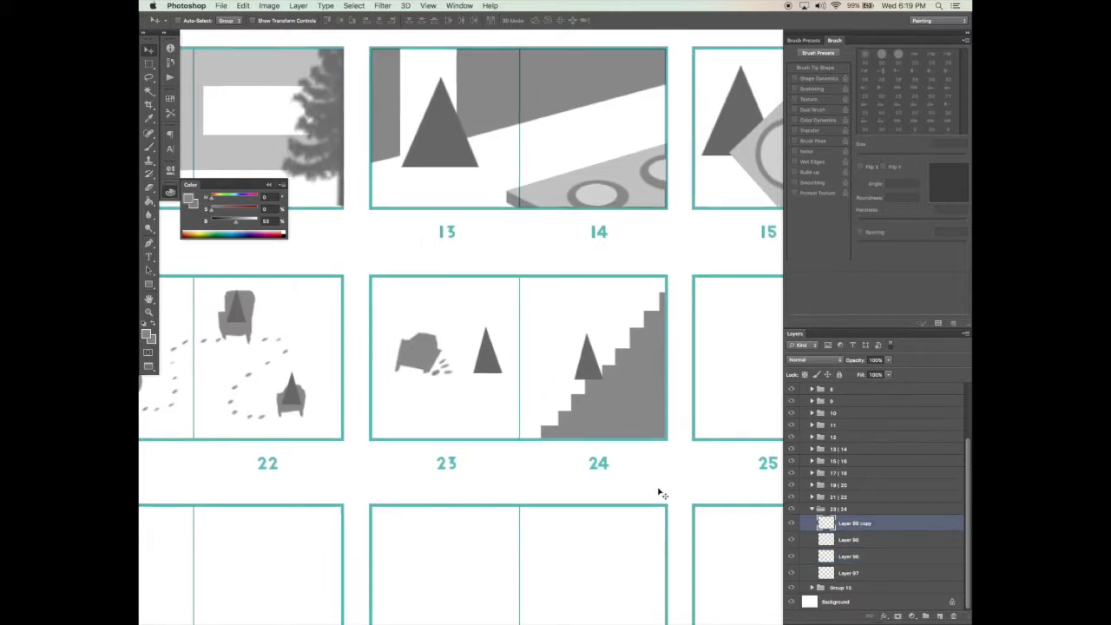
click(812, 509)
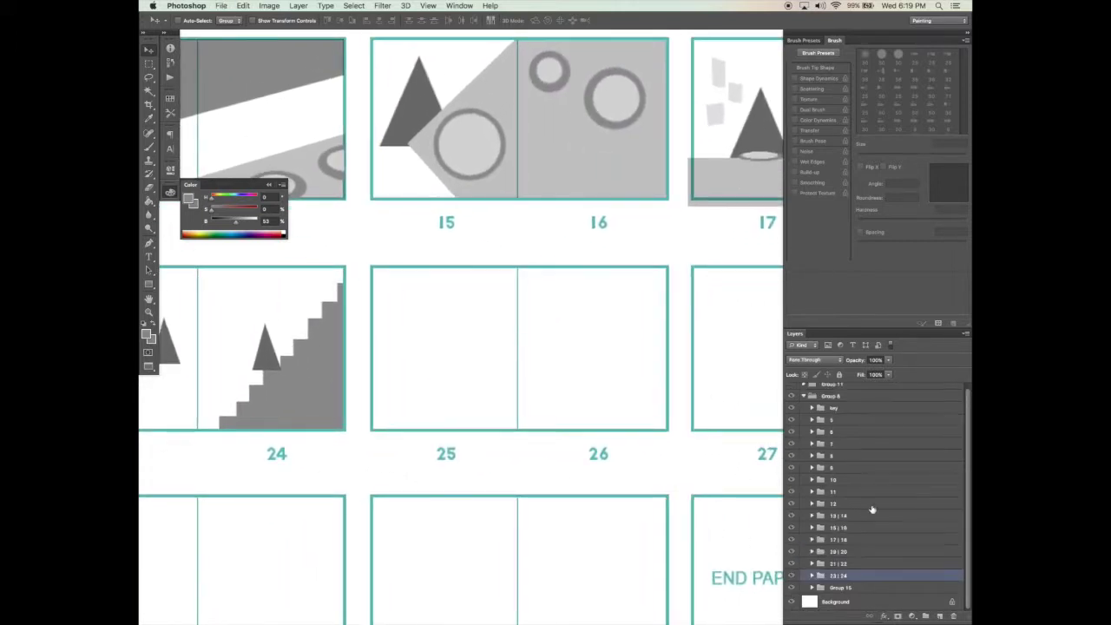
Step: Create a layer group named "25 | 26" below the 23 | 24 group, with a new empty layer inside it
click(893, 588)
click(925, 616)
click(939, 615)
double_click(841, 587)
text(25 | 26)
key(Return)
click(859, 601)
Step: Review the whole storyboard, comparing the finished spreads with the empty pages
key(b)
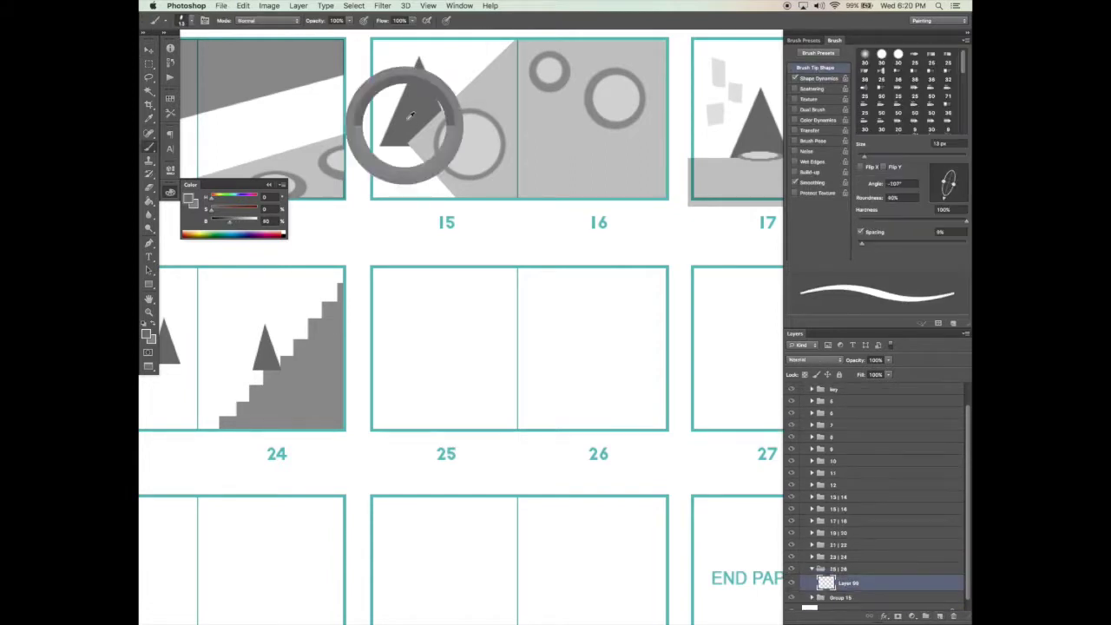
key(z)
alt+click(469, 382)
alt+click(470, 382)
key(b)
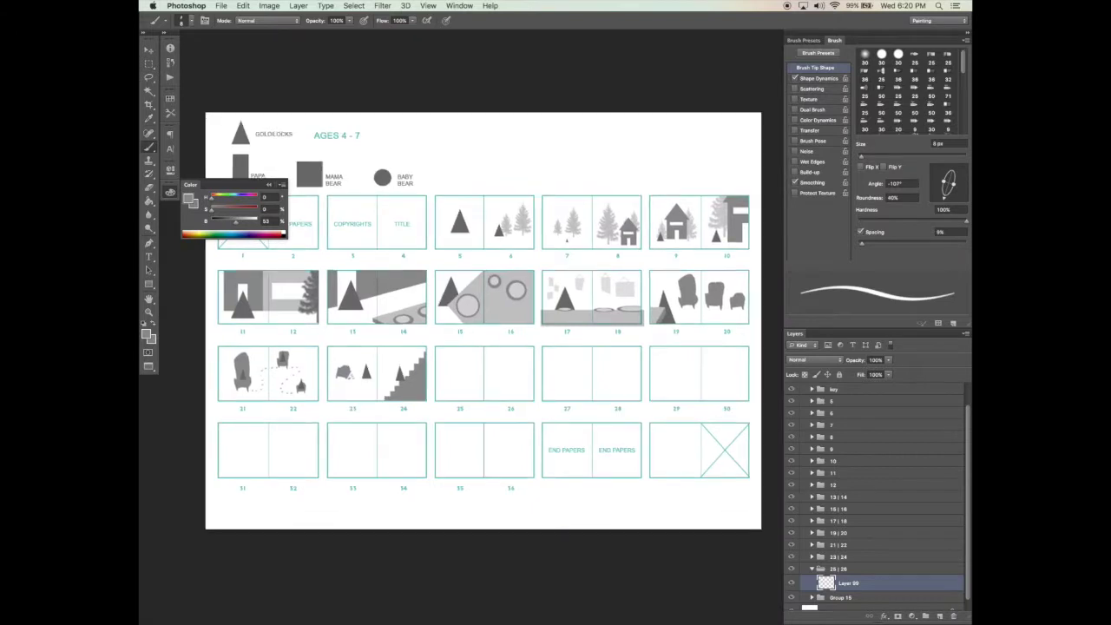
key(Tab)
key(super+plus)
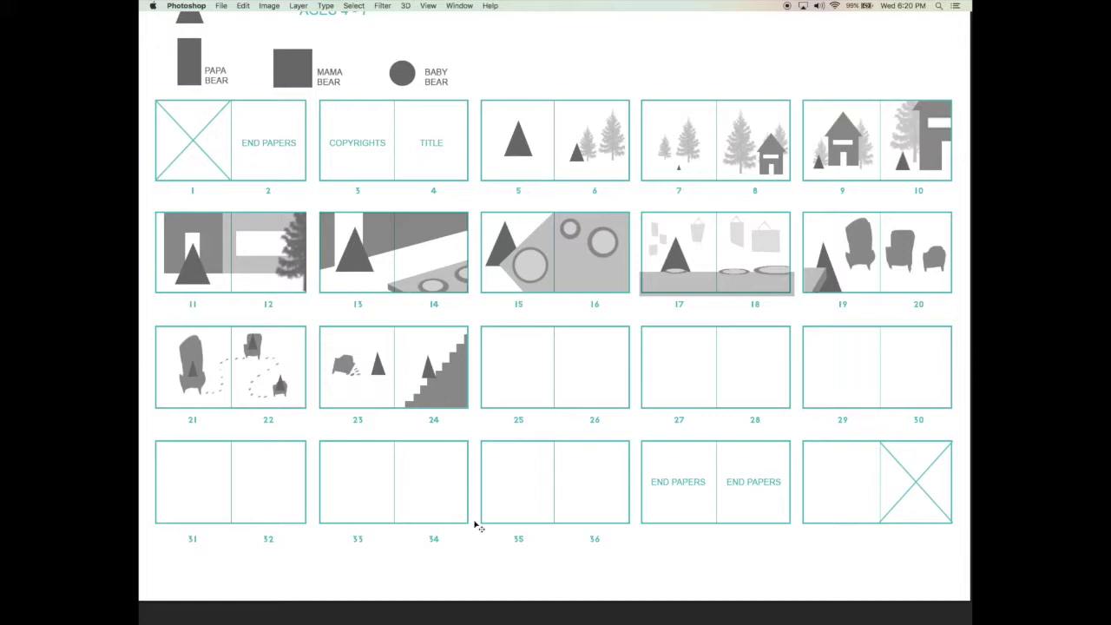
key(Tab)
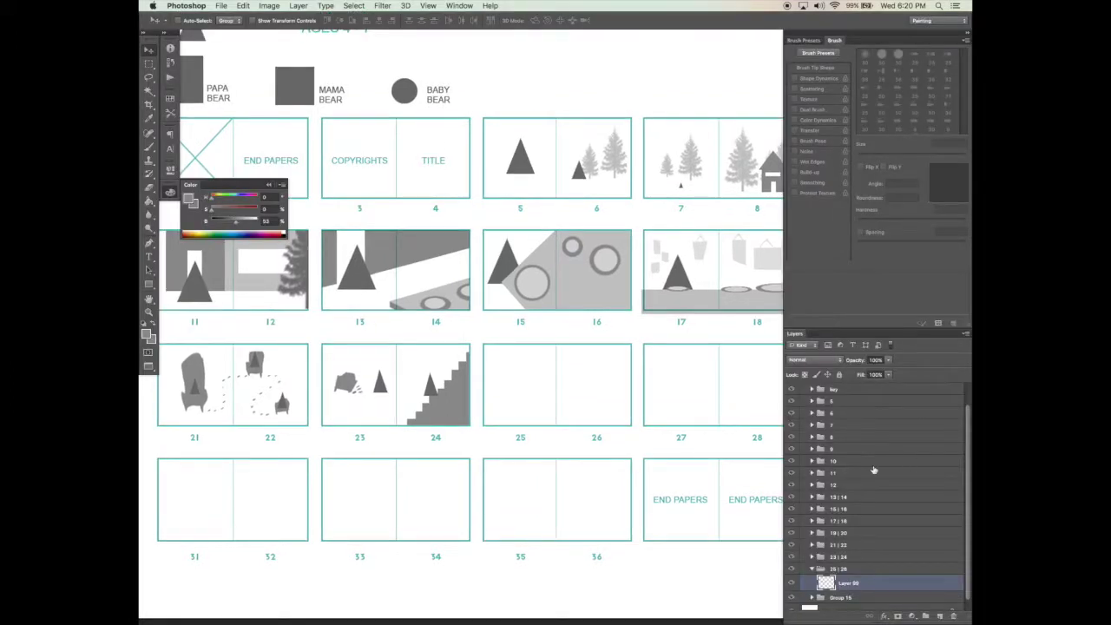
Step: Expand the 23 | 24 group and scale the staircase down toward the lower-right corner of page 24
click(813, 557)
scroll(966, 521, down, 3)
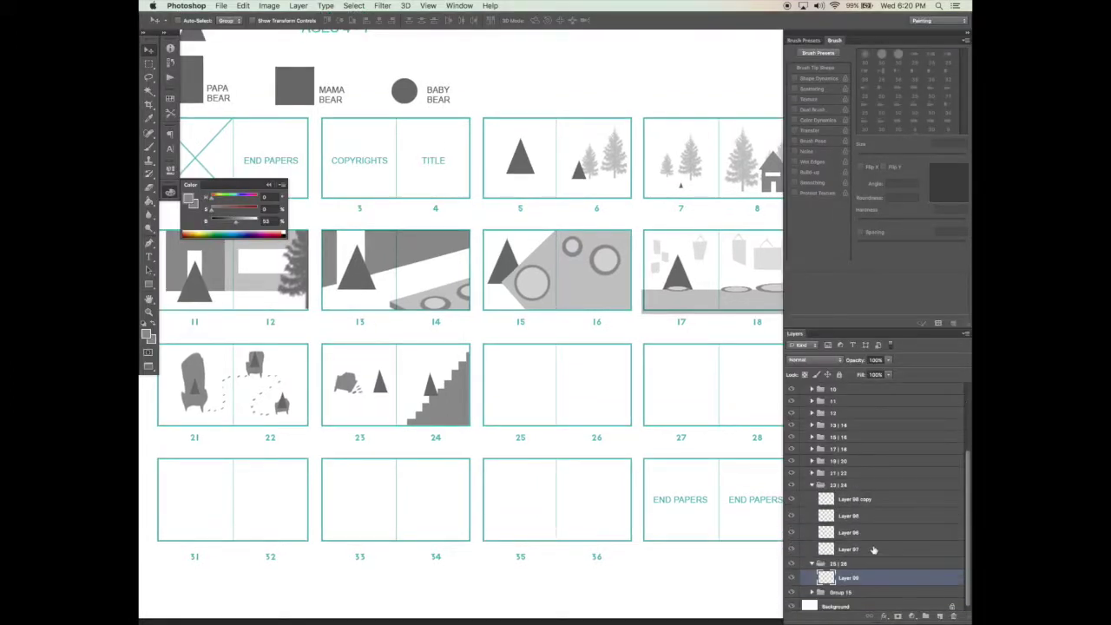
click(795, 550)
click(792, 550)
click(793, 550)
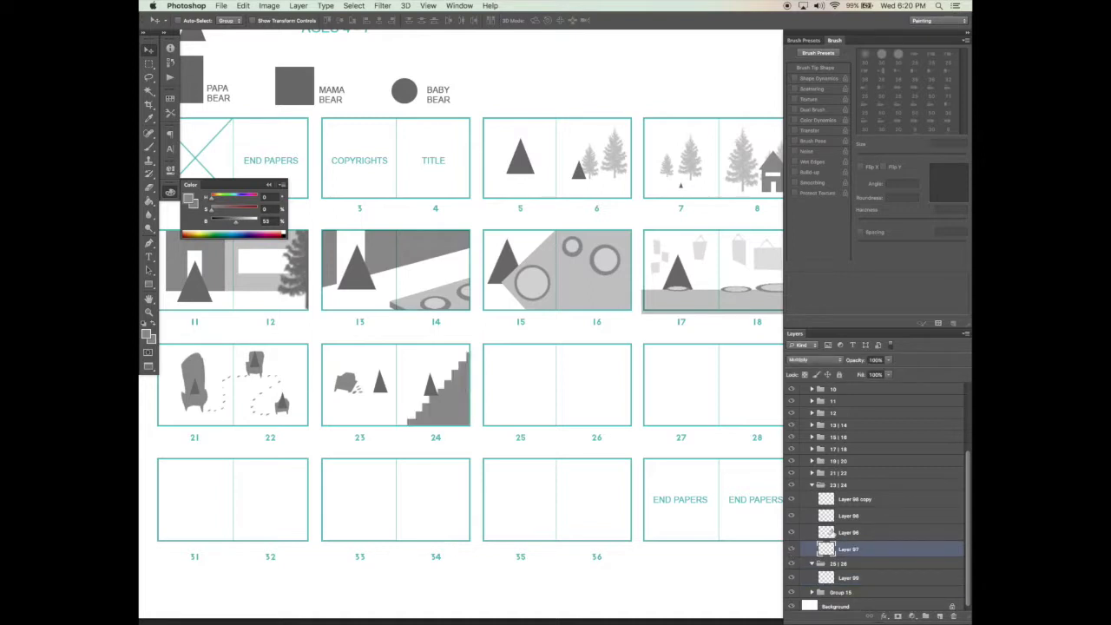
key(super+t)
drag(468, 353, 474, 388)
key(Return)
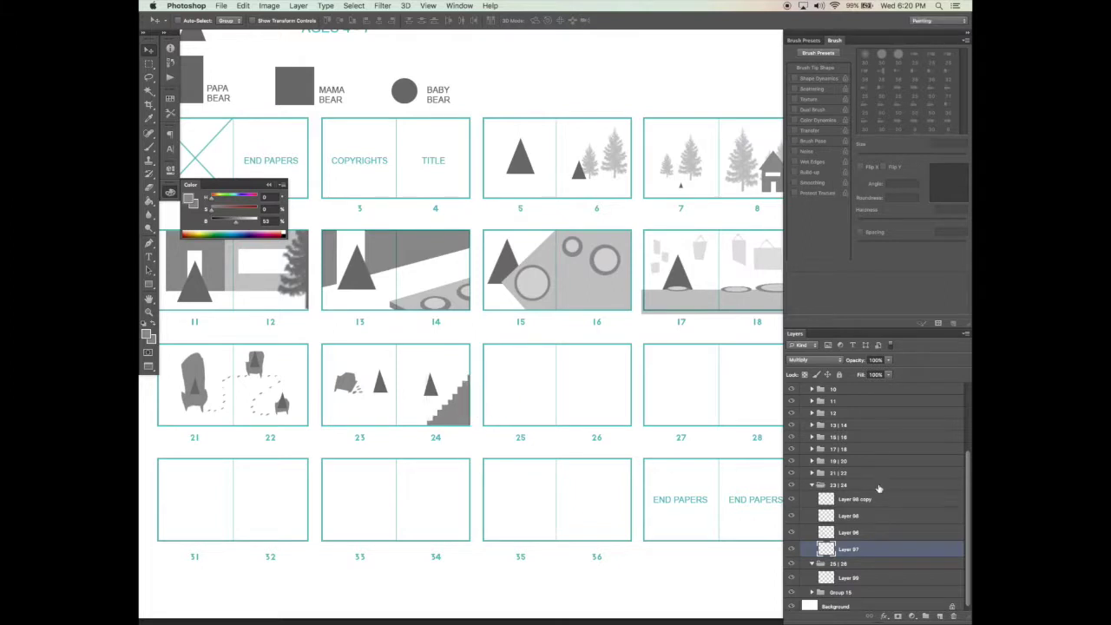
shift+click(803, 500)
key(super+t)
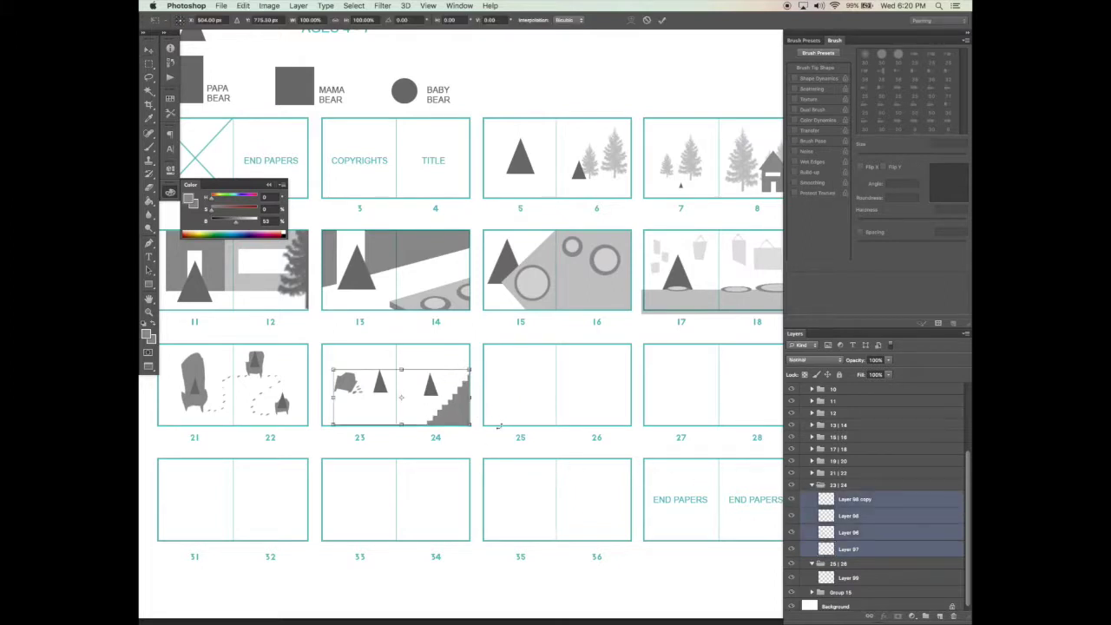
key(Escape)
Step: Scale the triangle on page 24 to about 50% and move it to the floor left of the staircase
click(869, 504)
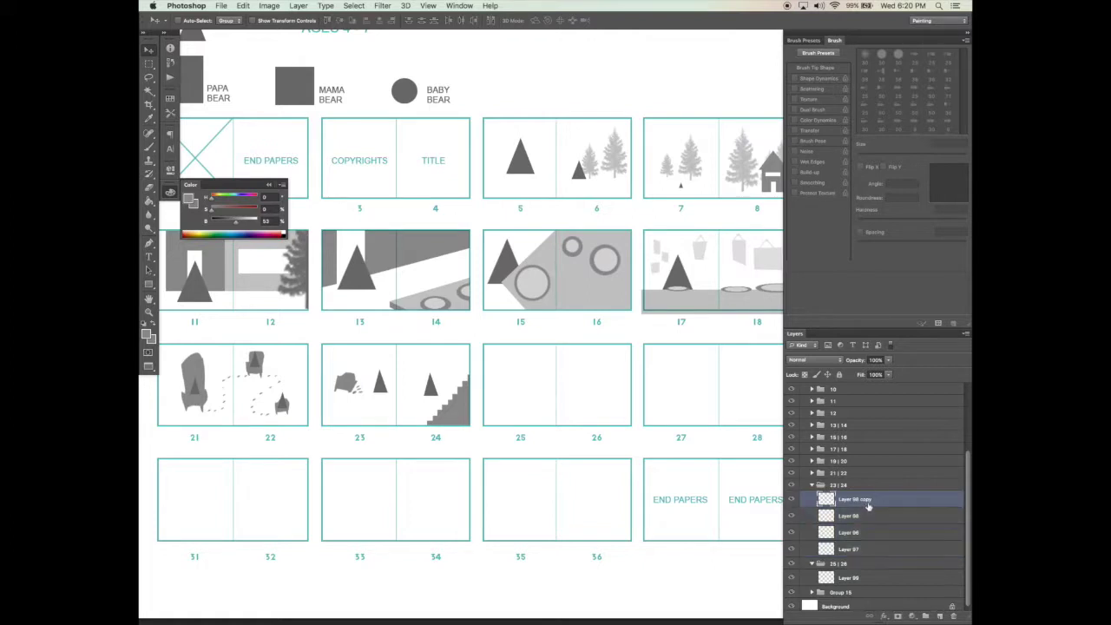
key(super+t)
drag(439, 371, 428, 387)
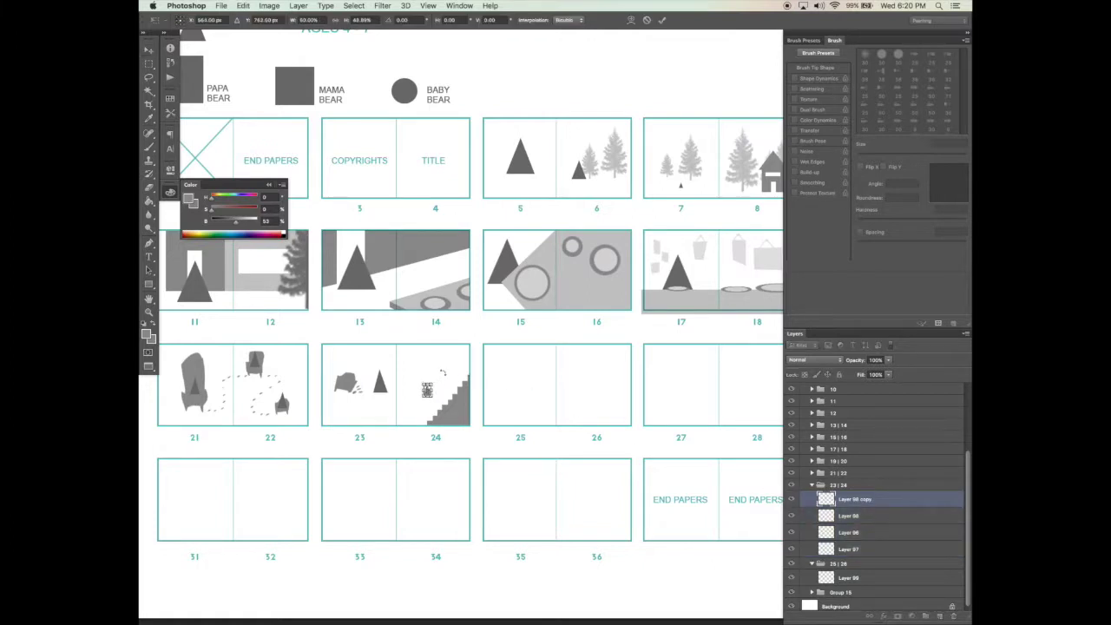
key(Return)
drag(436, 400, 431, 427)
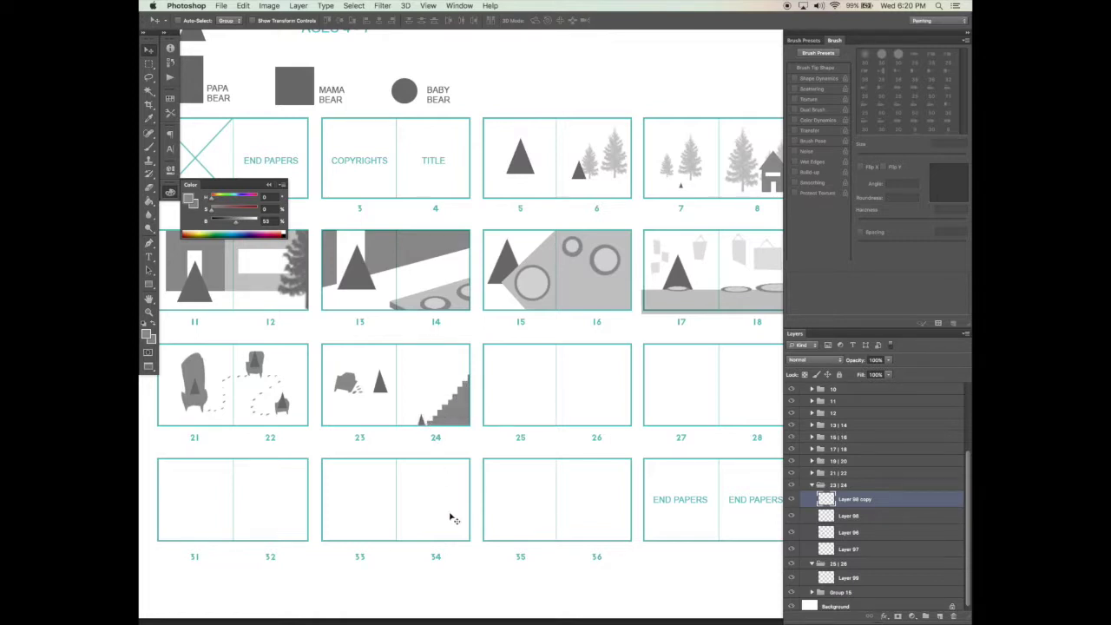
drag(442, 464, 430, 465)
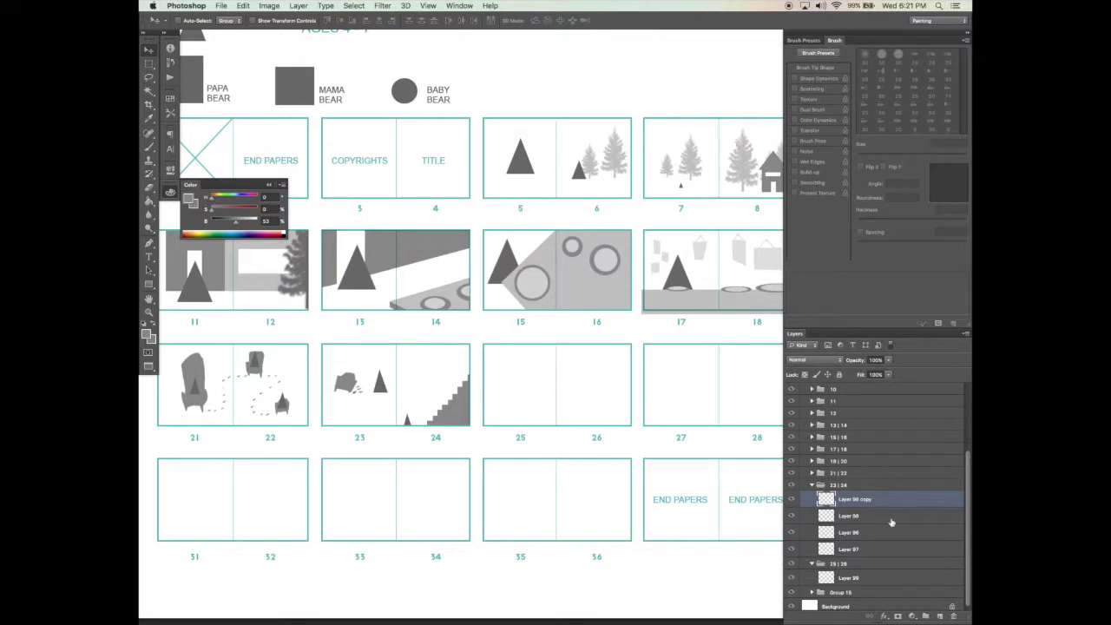
Step: Add a new layer at the top of the 23 | 24 group and try outlining small wall pictures with the Polygonal Lasso
click(940, 615)
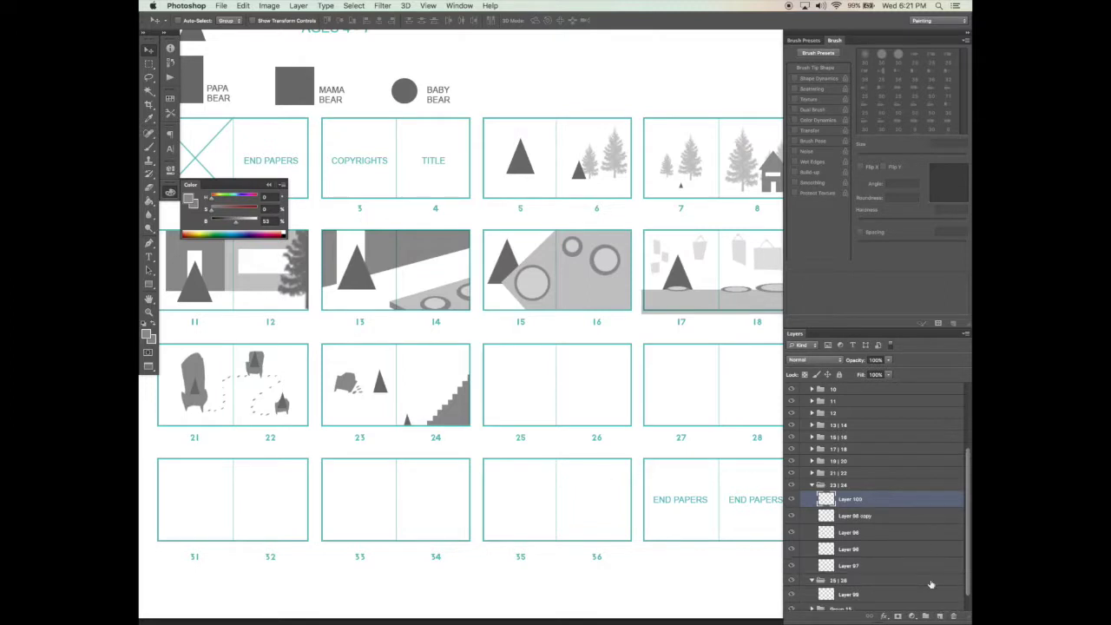
key(l)
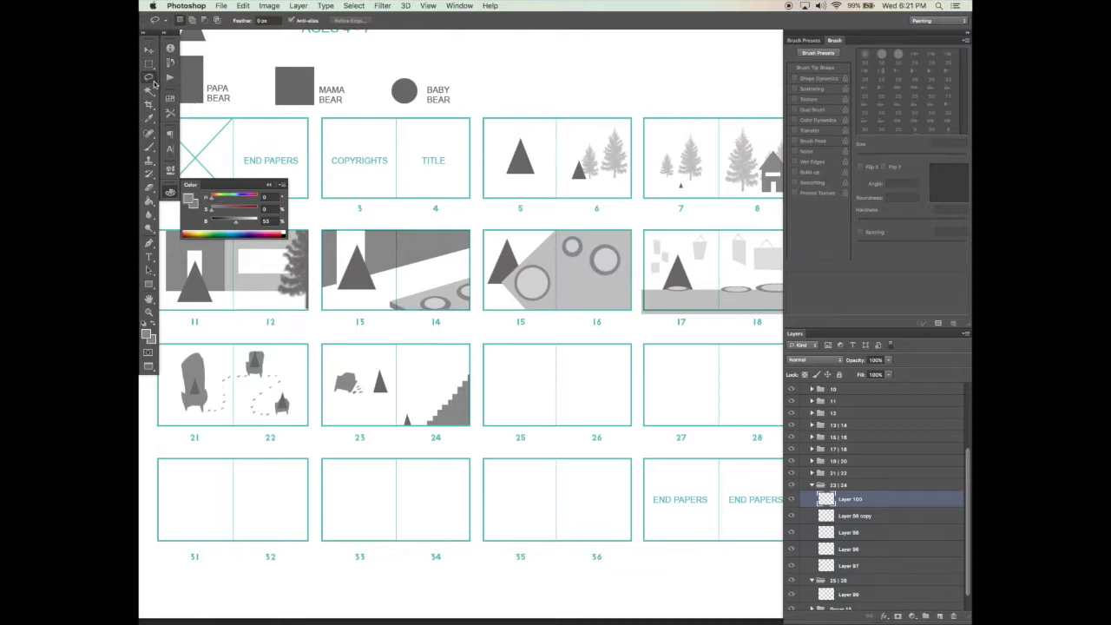
drag(151, 79, 192, 90)
click(412, 365)
click(420, 364)
click(420, 375)
click(411, 375)
click(412, 365)
scroll(439, 375, up, 1)
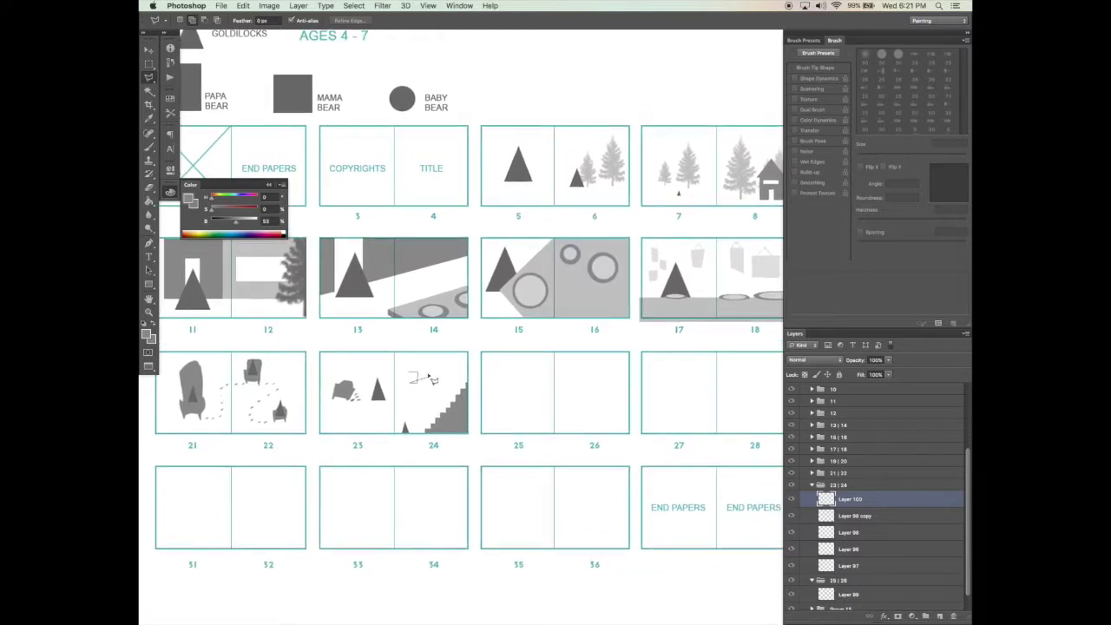
key(z)
click(415, 378)
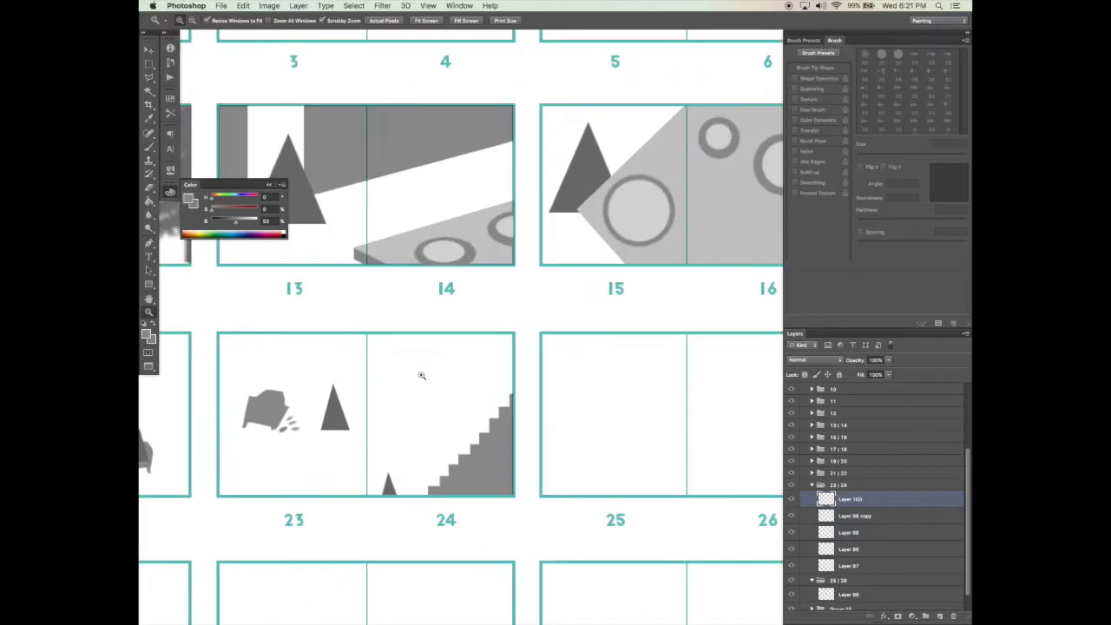
Step: Fill a large rectangle above the staircase on page 24 with the light grey sampled from the plate on page 15
key(m)
drag(382, 343, 484, 424)
key(g)
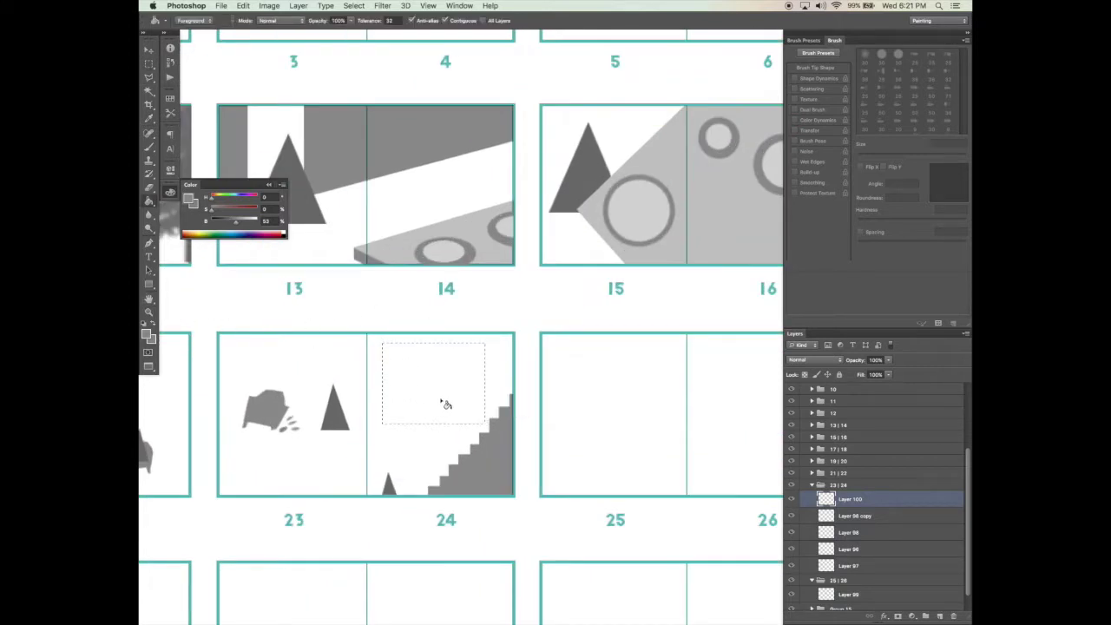
alt+click(625, 219)
click(467, 375)
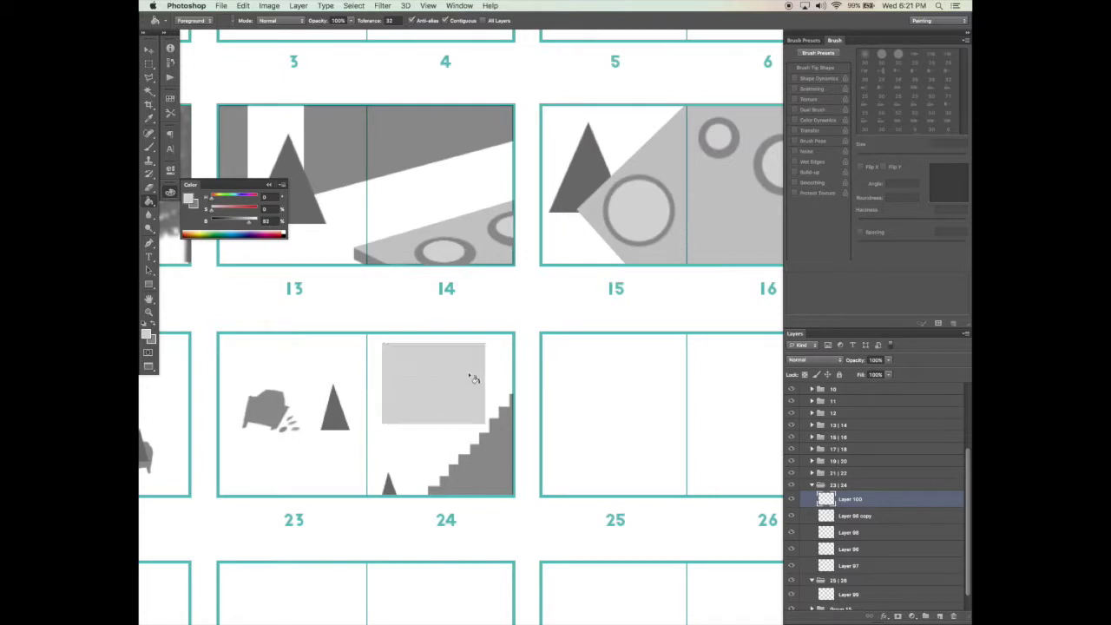
Step: Extend the light-grey block downward with a smaller filled rectangle along its left side
key(m)
drag(382, 415, 445, 459)
key(g)
click(440, 450)
key(super+d)
key(v)
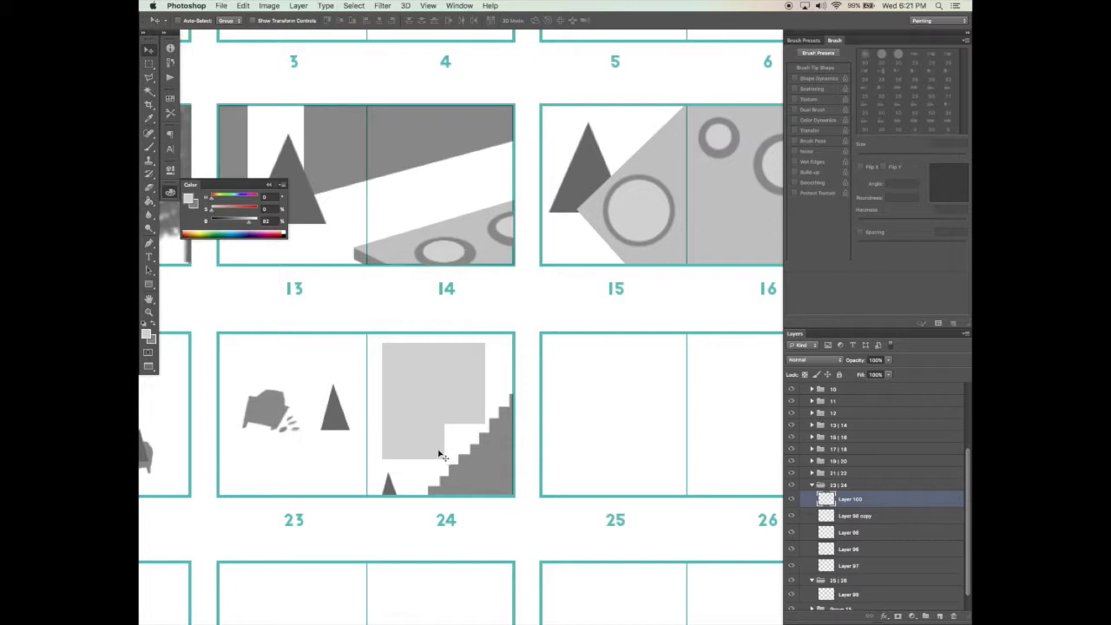
Step: Clear the light-grey block from the new layer on page 24
key(m)
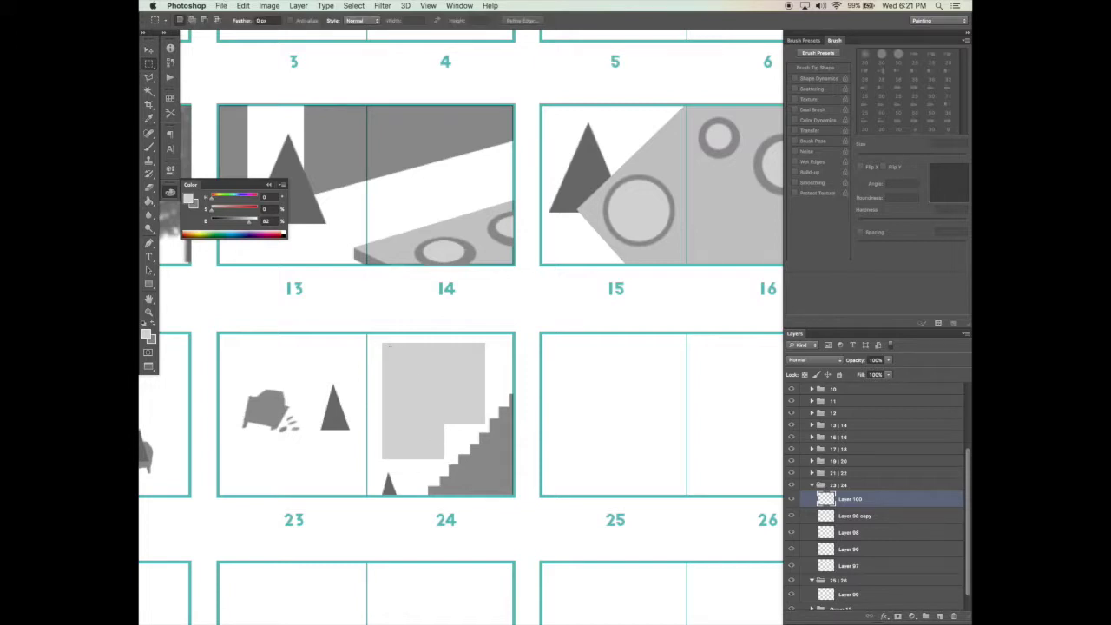
mouse_move(385, 348)
mouse_down()
mouse_move(395, 365)
mouse_move(434, 378)
mouse_move(406, 364)
mouse_move(434, 393)
mouse_move(419, 395)
mouse_move(441, 404)
mouse_up()
key(super+d)
key(super+a)
key(super+x)
key(super+z)
Step: Try marking out several small picture-frame rectangles on the wall of page 24 with the Rectangular Marquee
drag(452, 352, 464, 369)
drag(410, 433, 428, 455)
drag(460, 392, 470, 410)
drag(491, 364, 500, 391)
key(super+z)
key(alt+super+z)
key(alt+super+z)
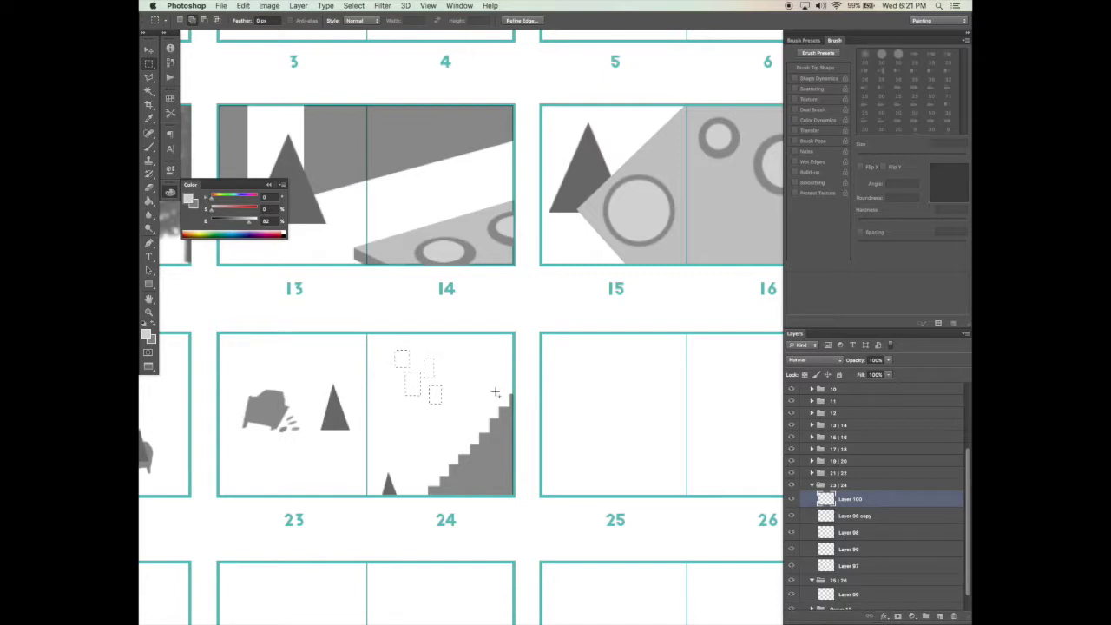
key(super+d)
Step: Draw three tall light-grey rectangles rising along the staircase on page 24
drag(480, 346, 499, 404)
drag(430, 368, 452, 439)
mouse_move(393, 398)
mouse_down()
mouse_move(400, 463)
mouse_move(410, 473)
mouse_move(413, 462)
mouse_up()
key(g)
click(451, 415)
key(super+d)
key(v)
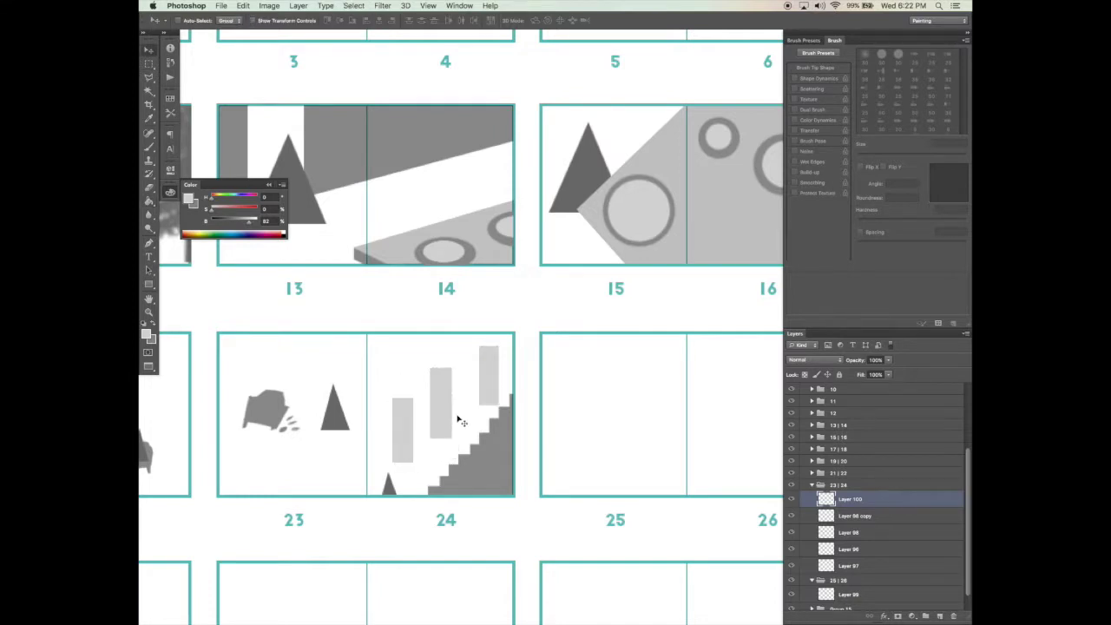
Step: Shift the middle light-grey rectangle slightly right to even out the spacing, deselect it, and show the whole storyboard
key(m)
mouse_move(468, 353)
mouse_down()
mouse_move(425, 454)
mouse_move(457, 430)
mouse_up()
key(v)
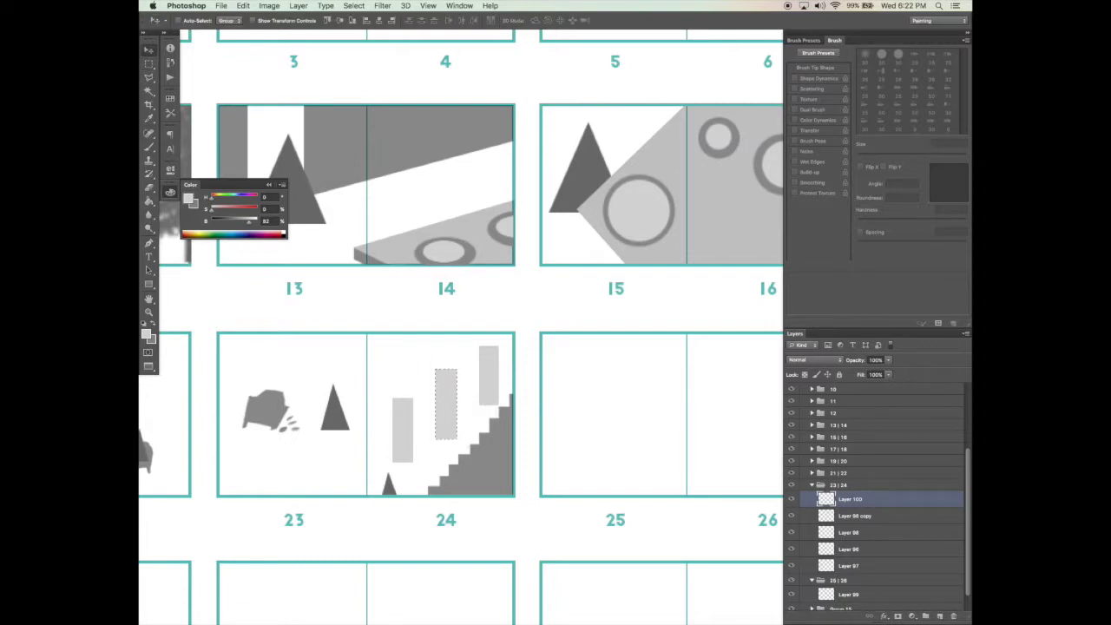
key(f)
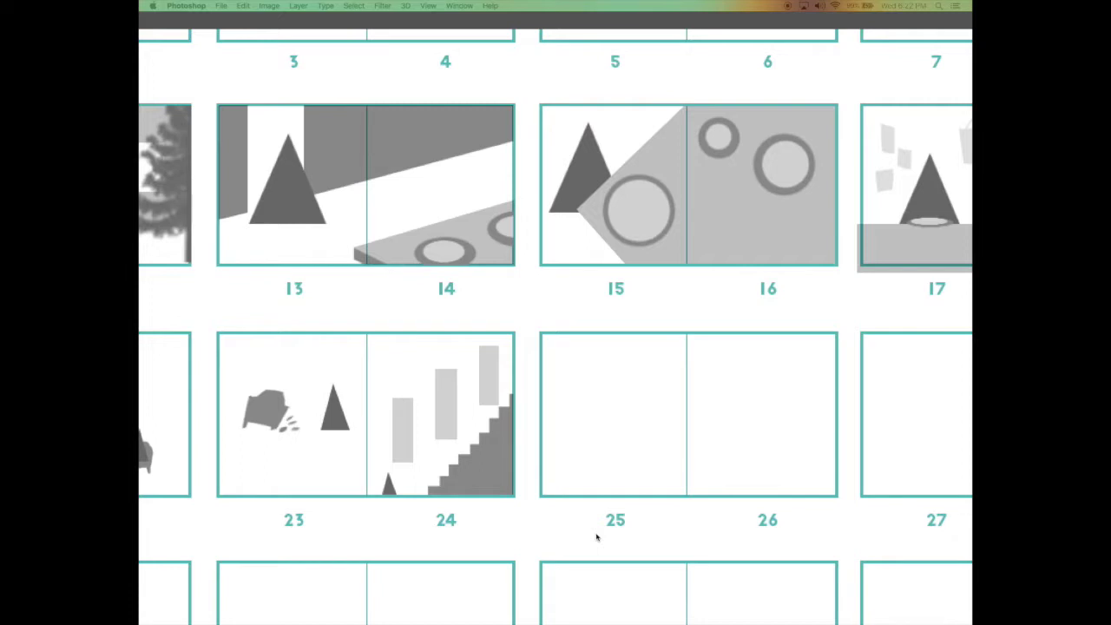
key(Tab)
key(z)
alt+click(580, 493)
alt+click(580, 493)
alt+click(580, 493)
key(super+d)
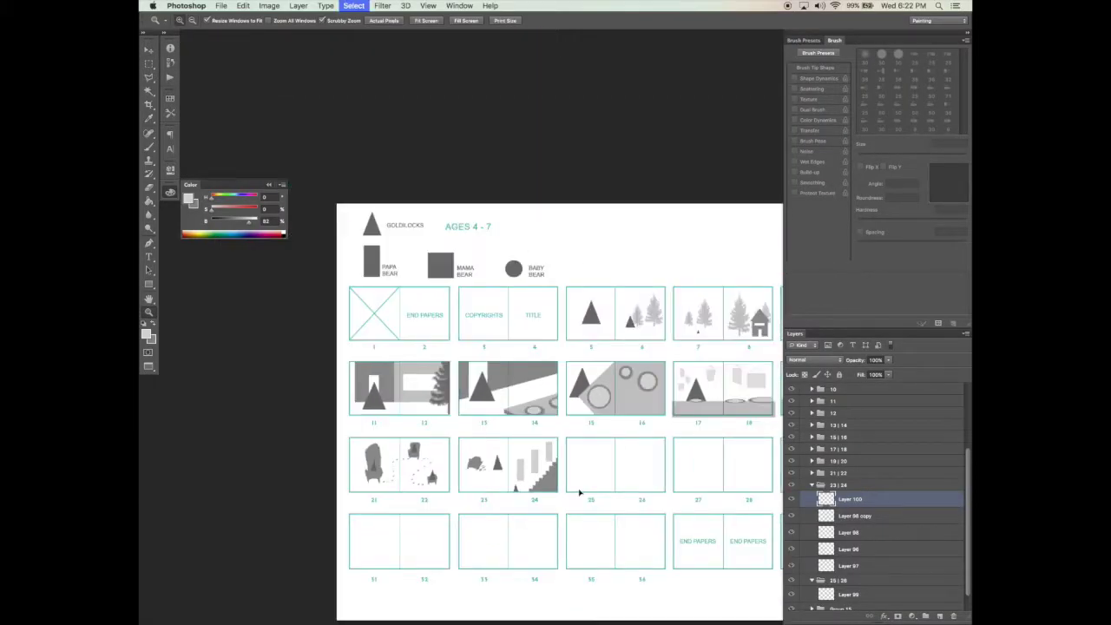
drag(579, 490, 450, 434)
key(v)
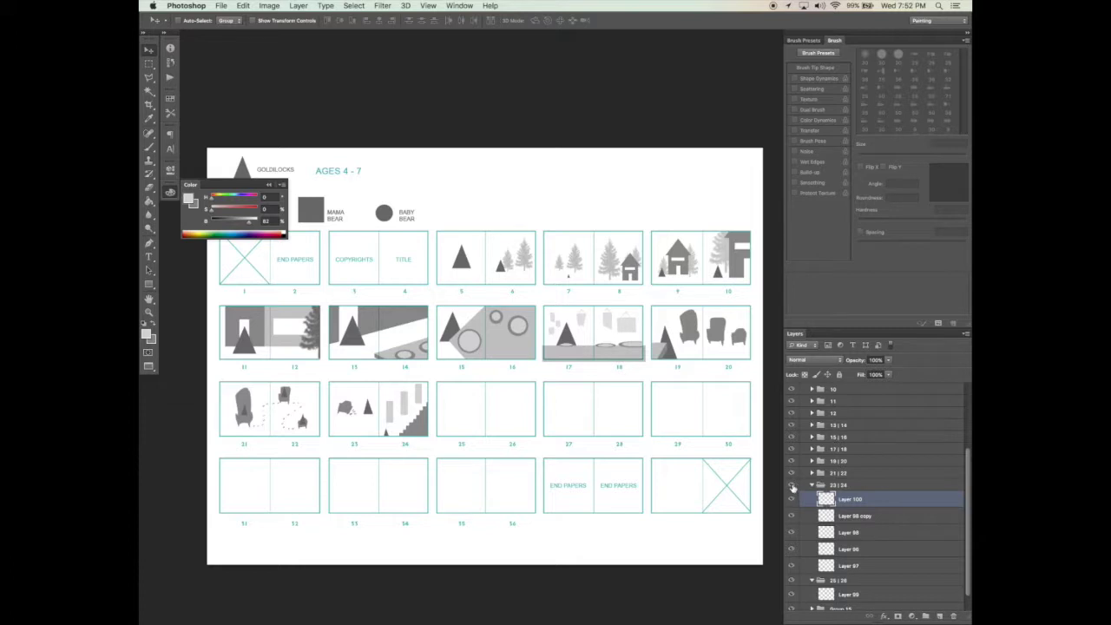
Step: Check the 23 | 24 layer group by toggling its visibility, collapse it, and select the layer in the 25 | 26 group
click(791, 486)
click(792, 486)
click(813, 487)
click(835, 573)
key(z)
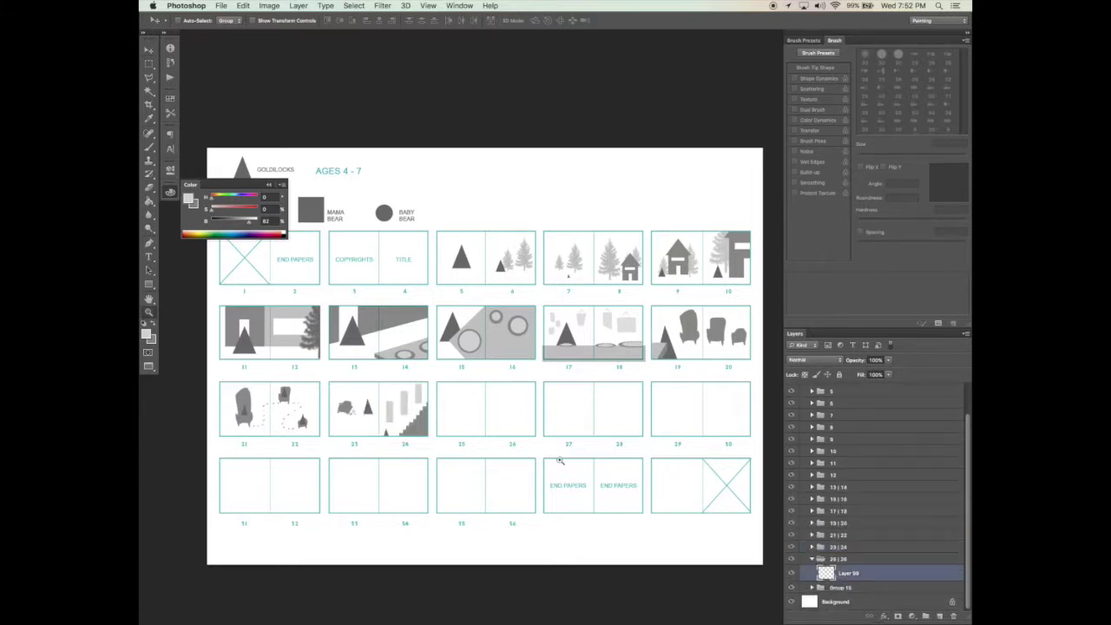
click(491, 440)
mouse_move(493, 437)
mouse_down()
mouse_move(592, 432)
mouse_move(437, 466)
mouse_up()
key(v)
key(b)
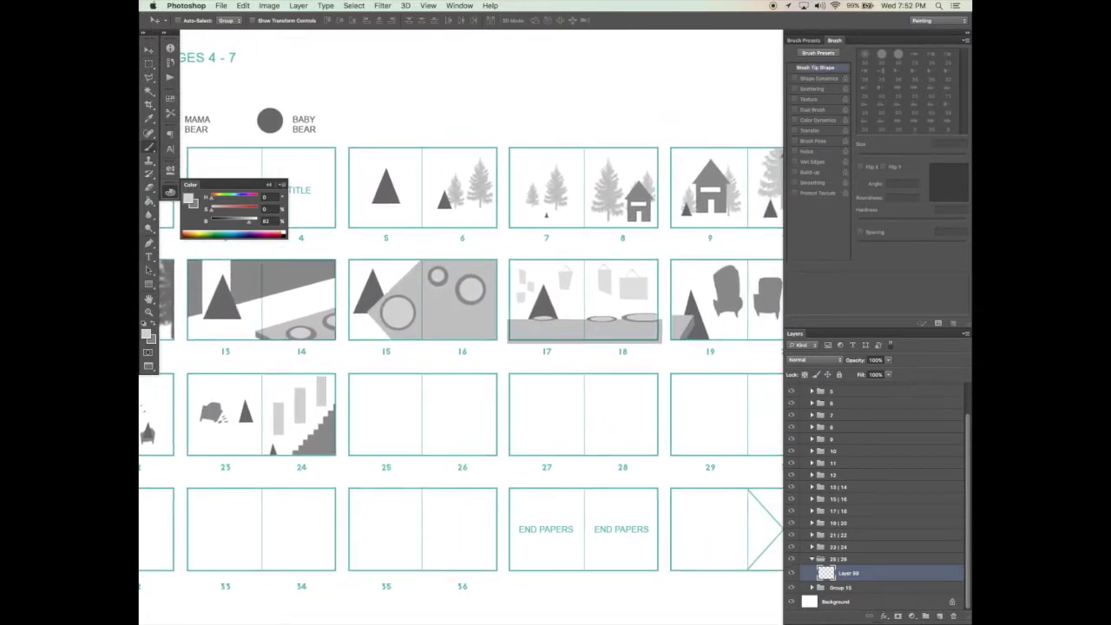
key(b)
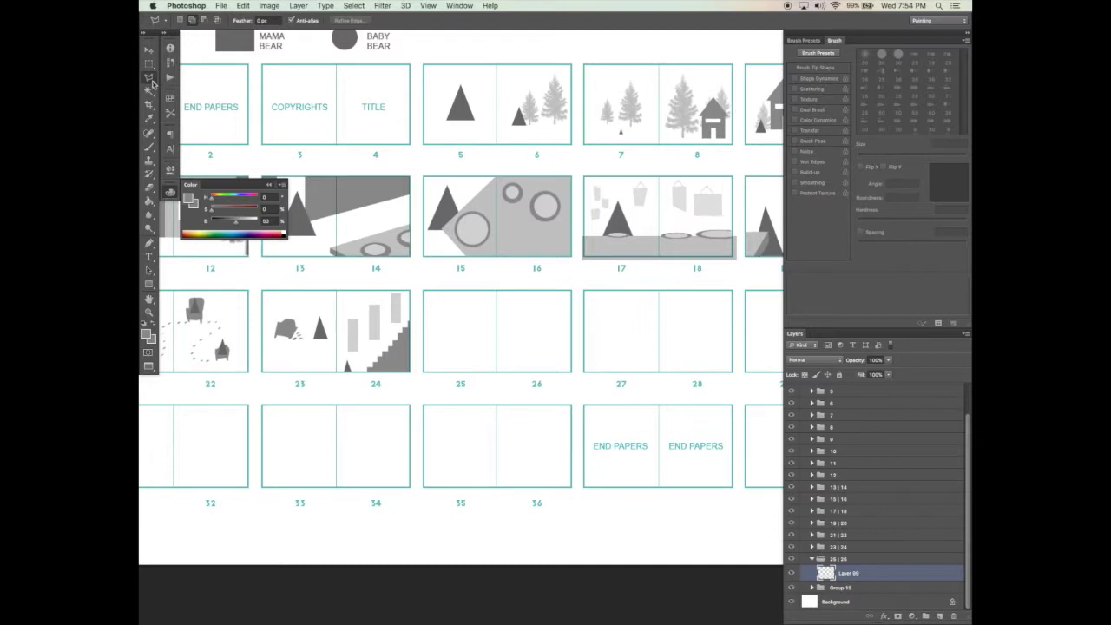
Step: Outline a large bed silhouette on page 25 with the Lasso, fill it with mid grey, and deselect it
drag(153, 83, 188, 78)
mouse_move(447, 326)
mouse_down()
mouse_move(481, 324)
mouse_move(454, 320)
mouse_move(486, 318)
mouse_move(484, 361)
mouse_move(480, 352)
mouse_move(455, 359)
mouse_move(458, 314)
mouse_up()
key(super+d)
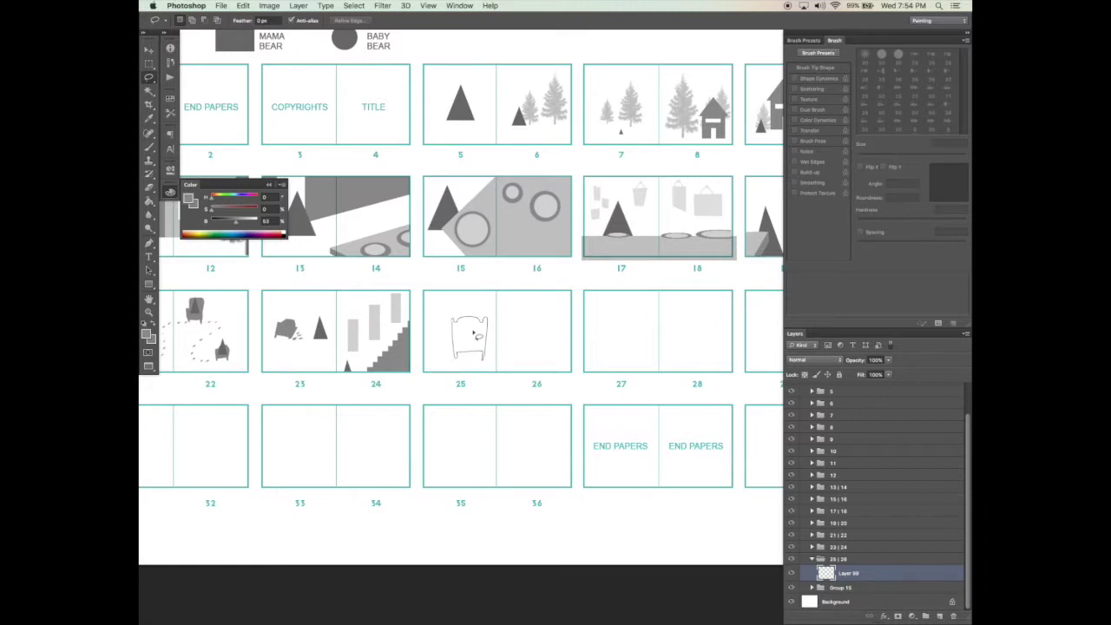
key(g)
click(476, 337)
key(super+d)
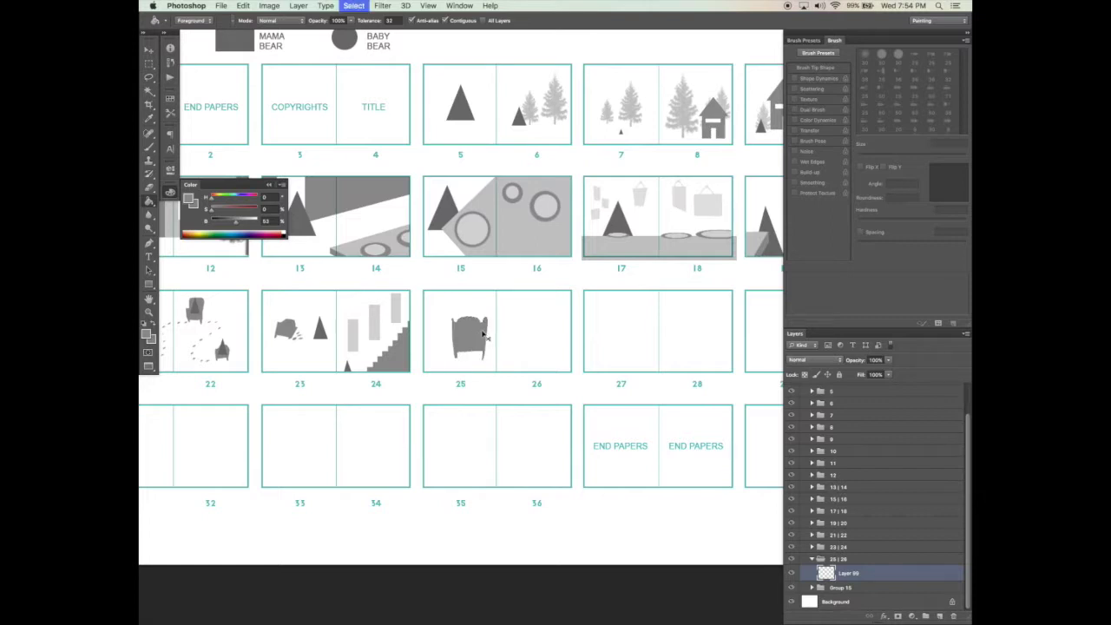
Step: Round off the posts and smooth the edges of the large bed on page 25 with the Brush
key(b)
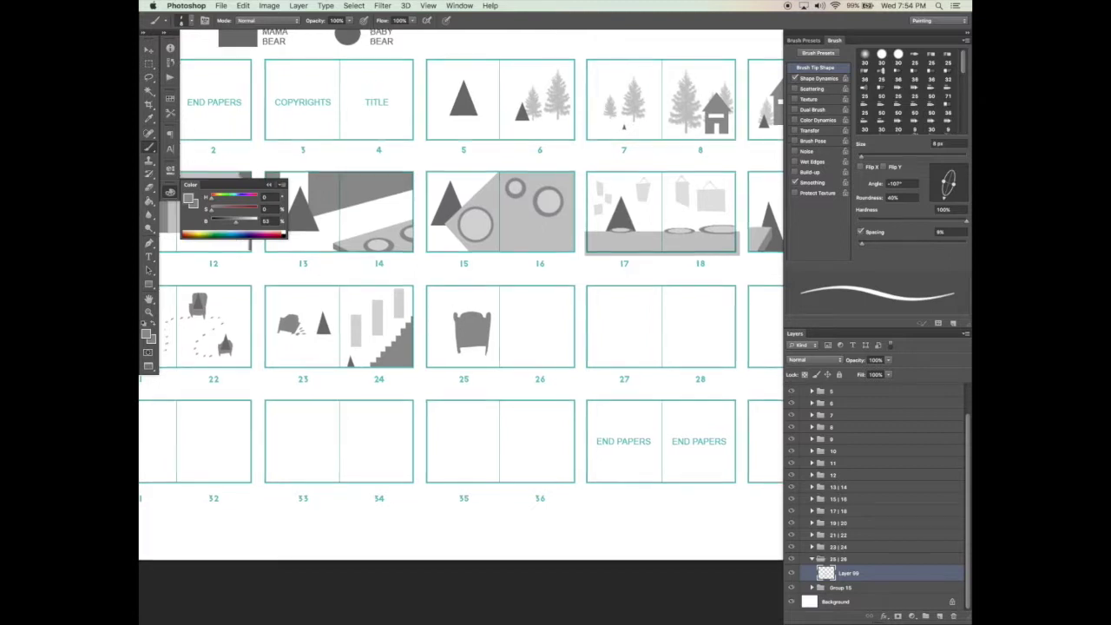
scroll(469, 300, down, 2)
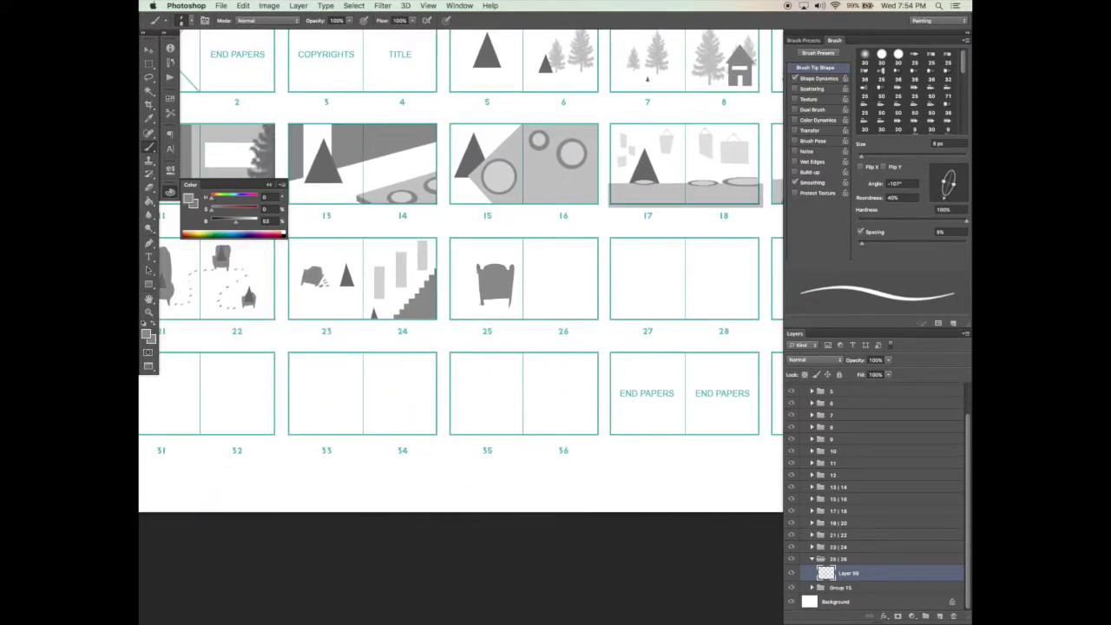
drag(480, 305, 509, 290)
key(v)
key(b)
key(super+plus)
key(super+plus)
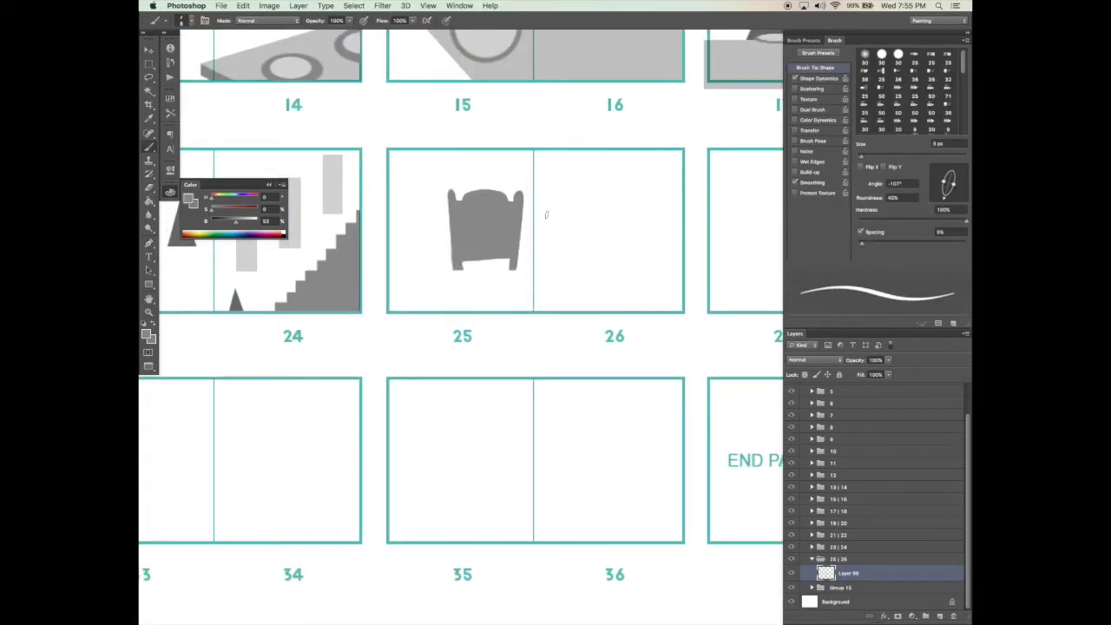
Step: Paint a smaller mid-grey bed silhouette with an arched headboard on page 26, filling it in
mouse_move(547, 210)
mouse_down()
mouse_move(548, 248)
mouse_move(553, 216)
mouse_up()
mouse_move(552, 218)
mouse_down()
mouse_move(584, 226)
mouse_move(551, 221)
mouse_move(552, 262)
mouse_up()
key(super+z)
mouse_move(555, 215)
mouse_down()
mouse_move(583, 211)
mouse_move(595, 265)
mouse_move(552, 271)
mouse_up()
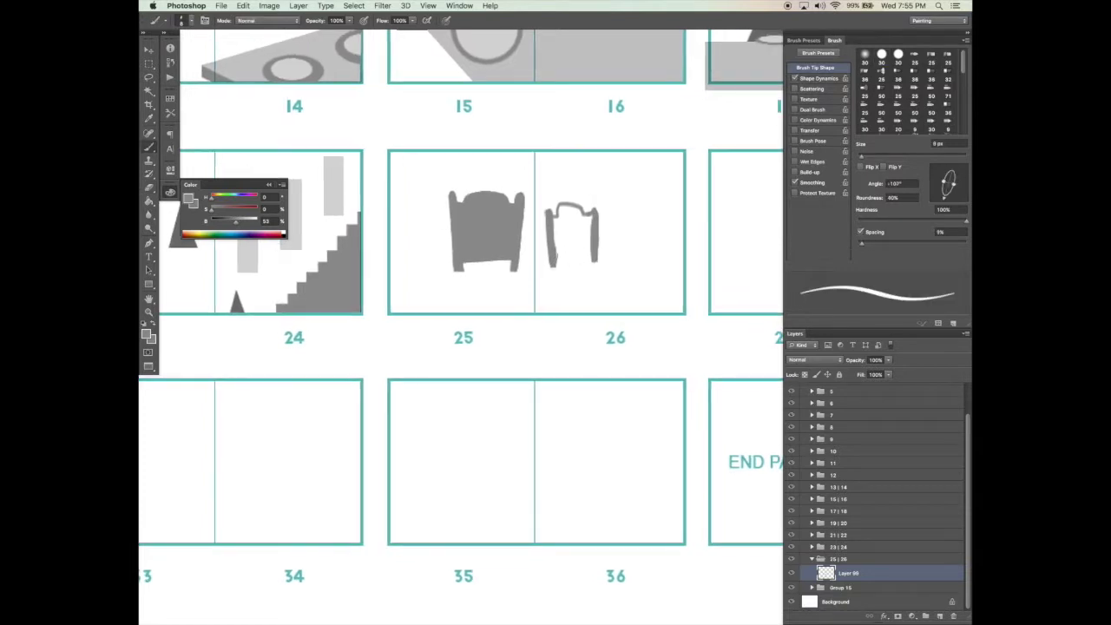
mouse_move(556, 202)
mouse_down()
mouse_move(585, 217)
mouse_move(582, 250)
mouse_move(571, 236)
mouse_move(580, 243)
mouse_up()
key(e)
key(b)
key(v)
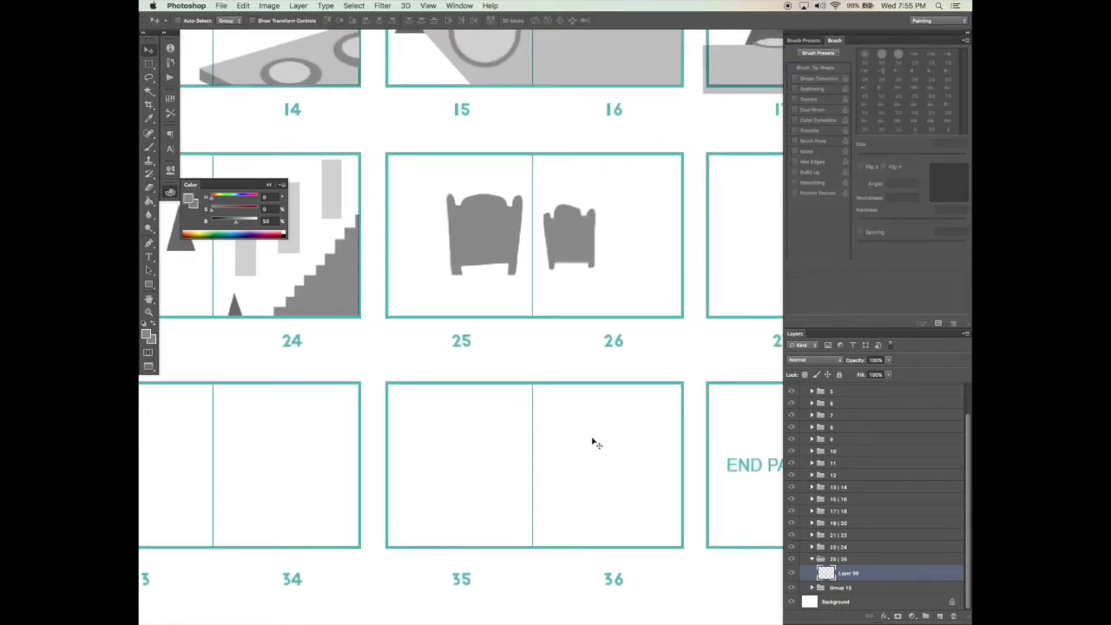
Step: Duplicate the bed on page 26 to its right and scale the copy down as the baby bear's bed
key(b)
key(l)
mouse_move(575, 172)
mouse_down()
mouse_move(543, 208)
mouse_move(576, 174)
mouse_up()
key(v)
mouse_move(596, 226)
mouse_down()
mouse_move(586, 252)
mouse_move(653, 249)
mouse_move(627, 265)
mouse_move(657, 241)
mouse_move(650, 282)
mouse_up()
key(super+t)
key(Return)
key(super+d)
Step: Rework the middle bed on page 26 with taller posts using the Brush and Eraser
key(b)
scroll(654, 275, up, 1)
key(e)
key(b)
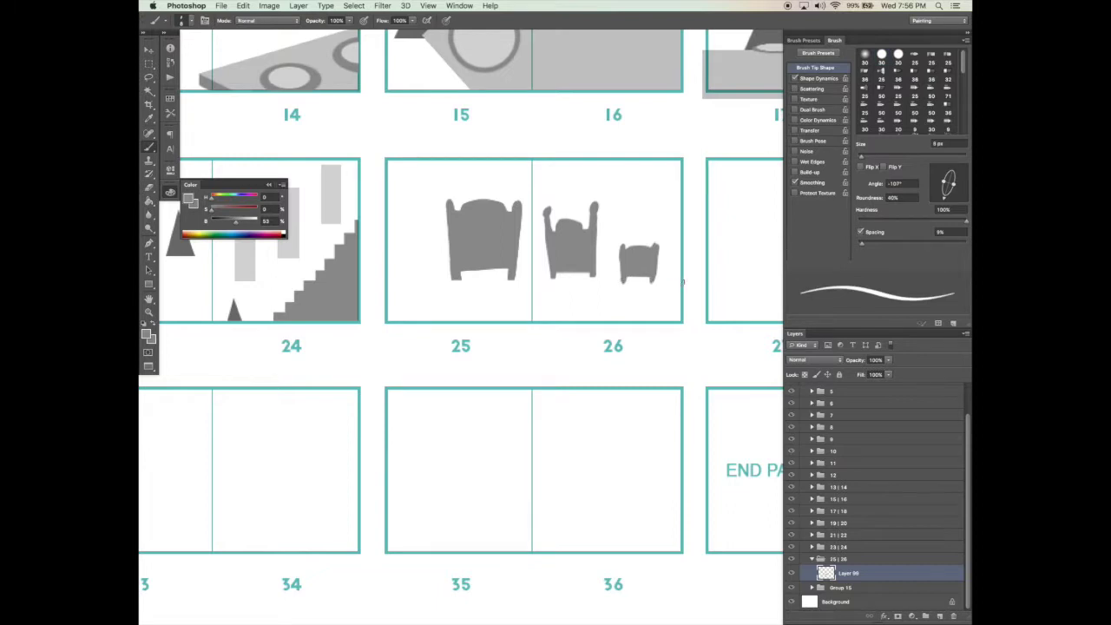
Step: Draw a thin grey horizontal floor line behind the three beds across pages 25 and 26 on a new layer
scroll(659, 312, up, 1)
click(939, 615)
drag(378, 276, 672, 276)
scroll(546, 434, up, 2)
key(v)
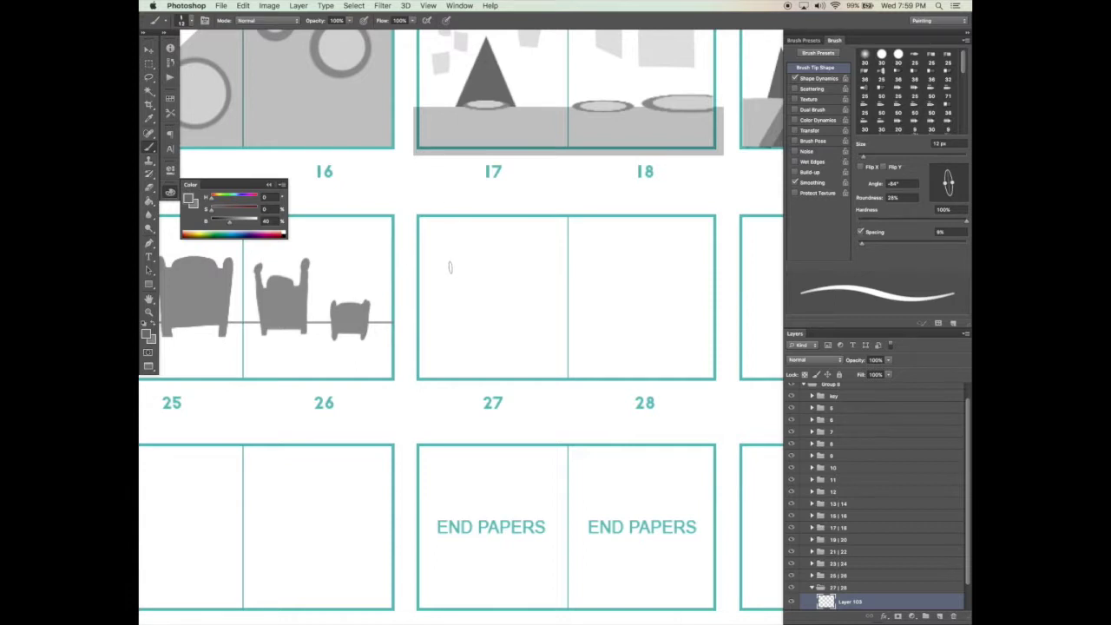
Step: Outline a tall bed seen from above on page 27 in the light grey sampled from the page 17 table
drag(459, 255, 471, 316)
key(ctrl+z)
alt+click(504, 132)
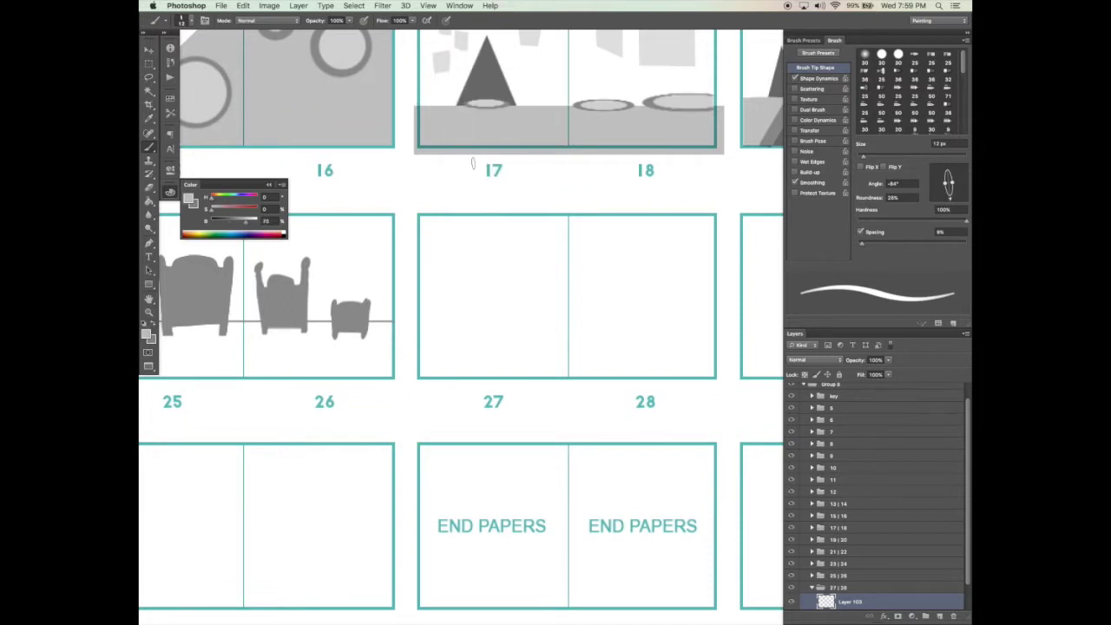
drag(467, 244, 526, 247)
drag(468, 285, 473, 351)
mouse_move(524, 308)
mouse_down()
mouse_move(526, 334)
mouse_move(524, 286)
mouse_move(523, 346)
mouse_move(469, 354)
mouse_move(531, 357)
mouse_up()
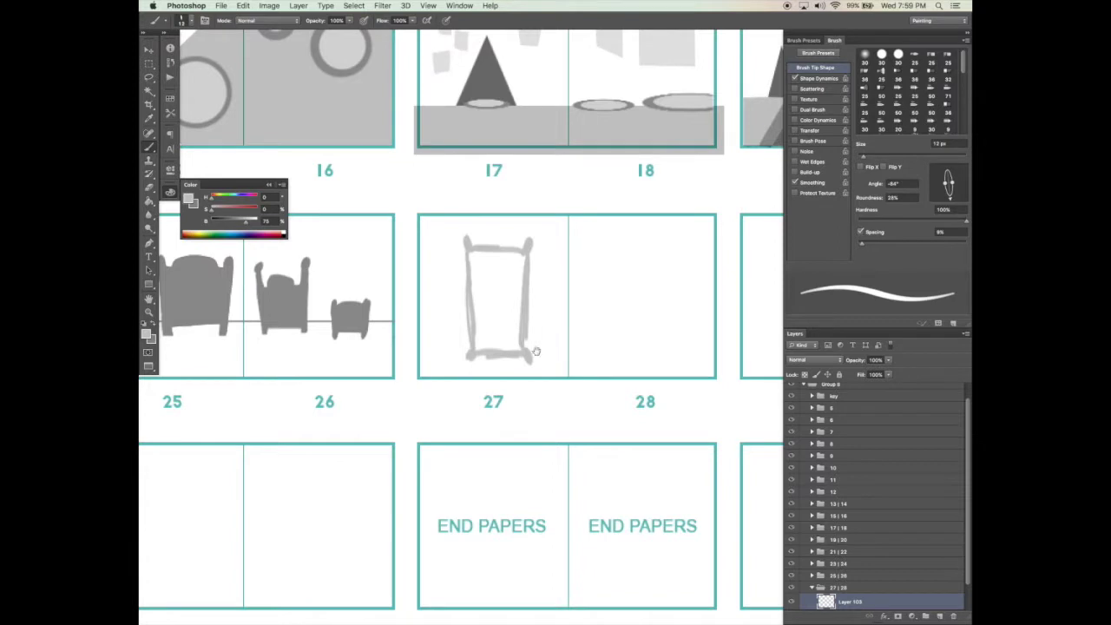
Step: Turn off Shape Dynamics for the brush and fill in the bed outline on page 27 with light grey
scroll(555, 347, right, 3)
scroll(555, 347, up, 2)
key(v)
drag(524, 347, 500, 351)
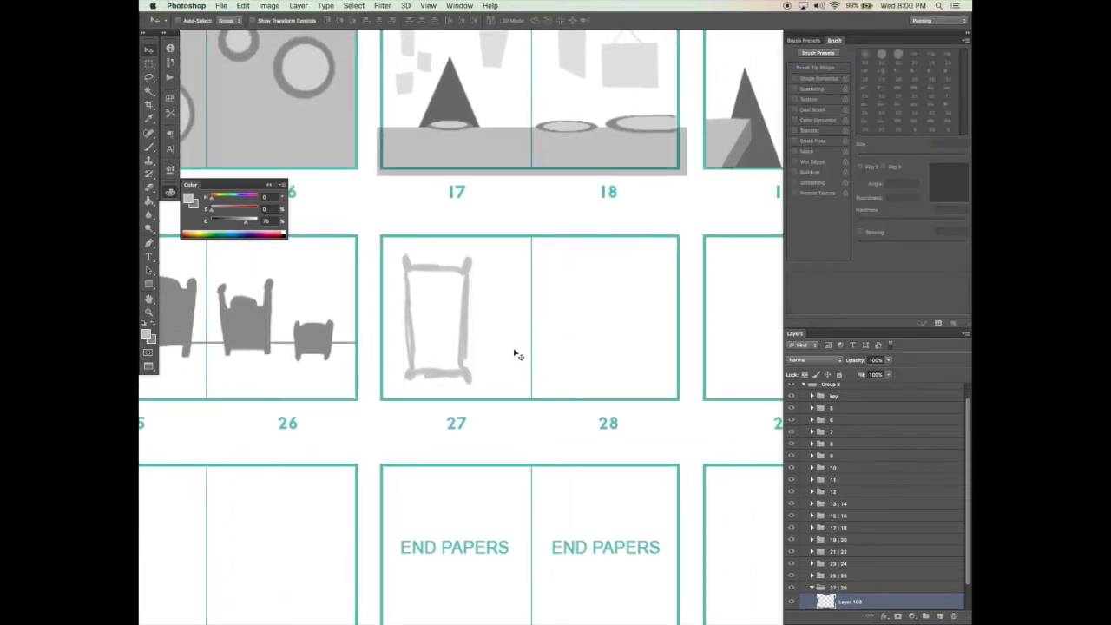
scroll(520, 355, left, 3)
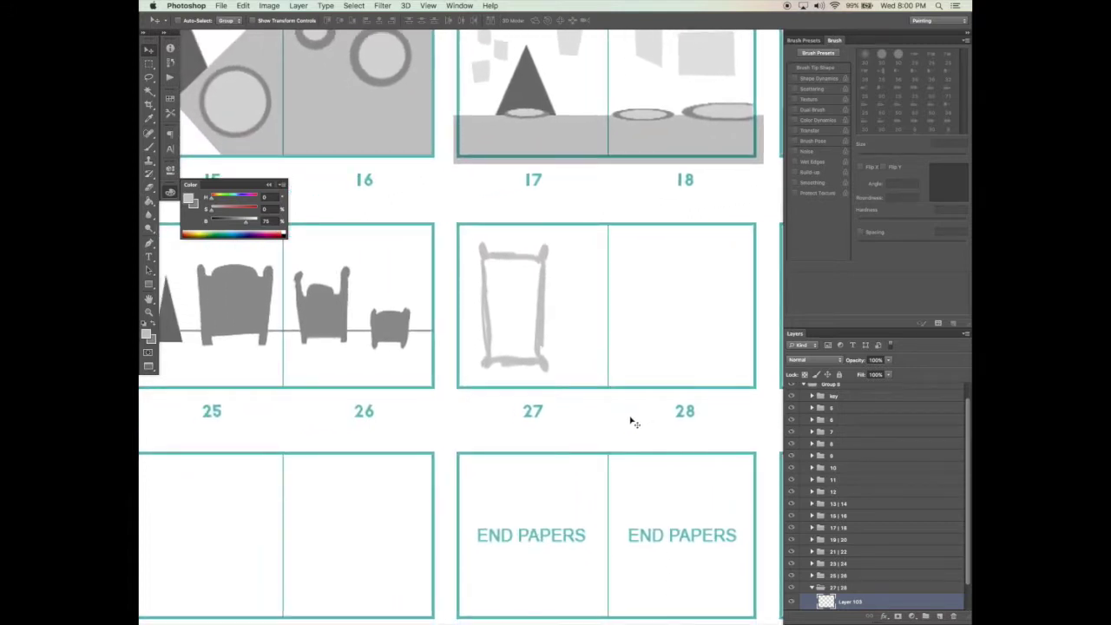
scroll(573, 401, right, 2)
scroll(573, 401, up, 1)
key(b)
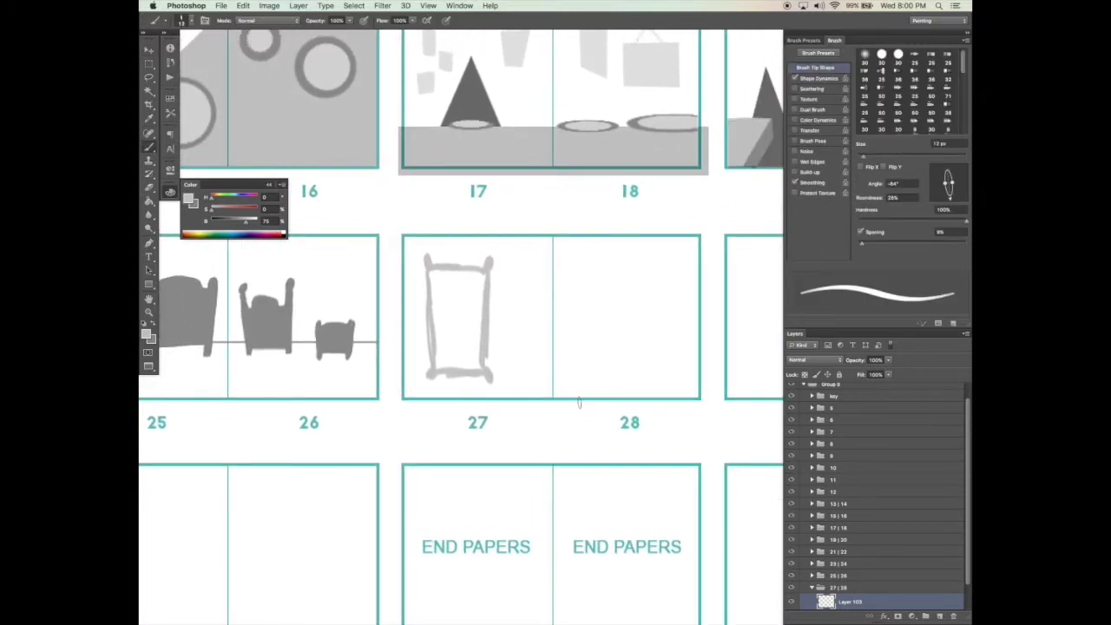
scroll(602, 419, down, 1)
scroll(602, 419, right, 1)
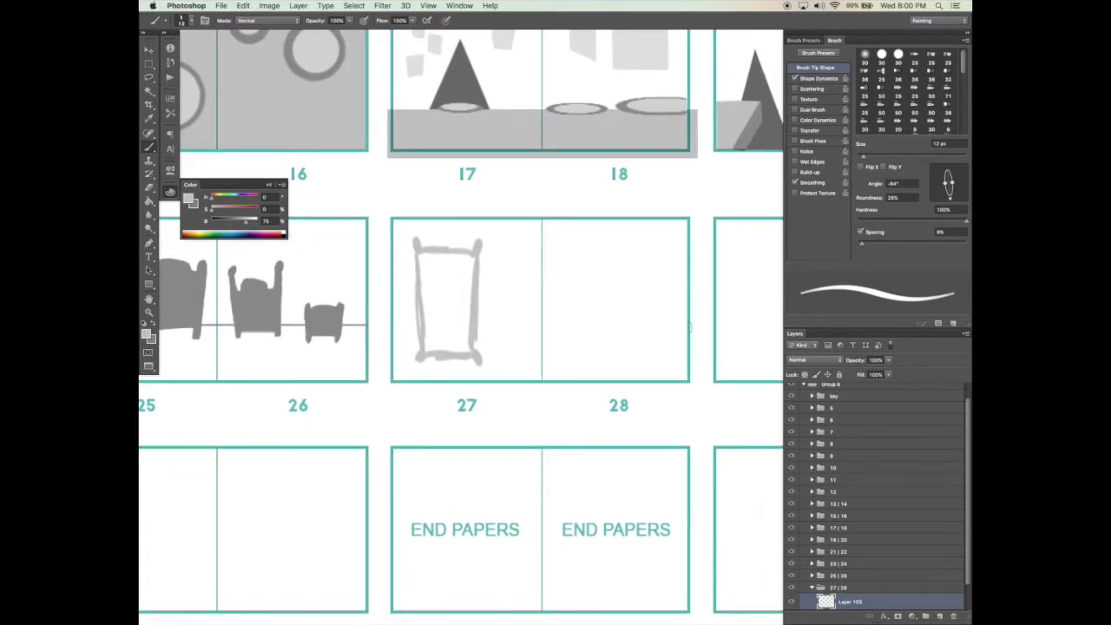
click(795, 78)
mouse_move(425, 266)
mouse_down()
mouse_move(458, 258)
mouse_move(436, 257)
mouse_move(470, 275)
mouse_move(473, 260)
mouse_move(427, 269)
mouse_move(424, 298)
mouse_move(430, 265)
mouse_move(454, 256)
mouse_move(423, 322)
mouse_move(461, 322)
mouse_up()
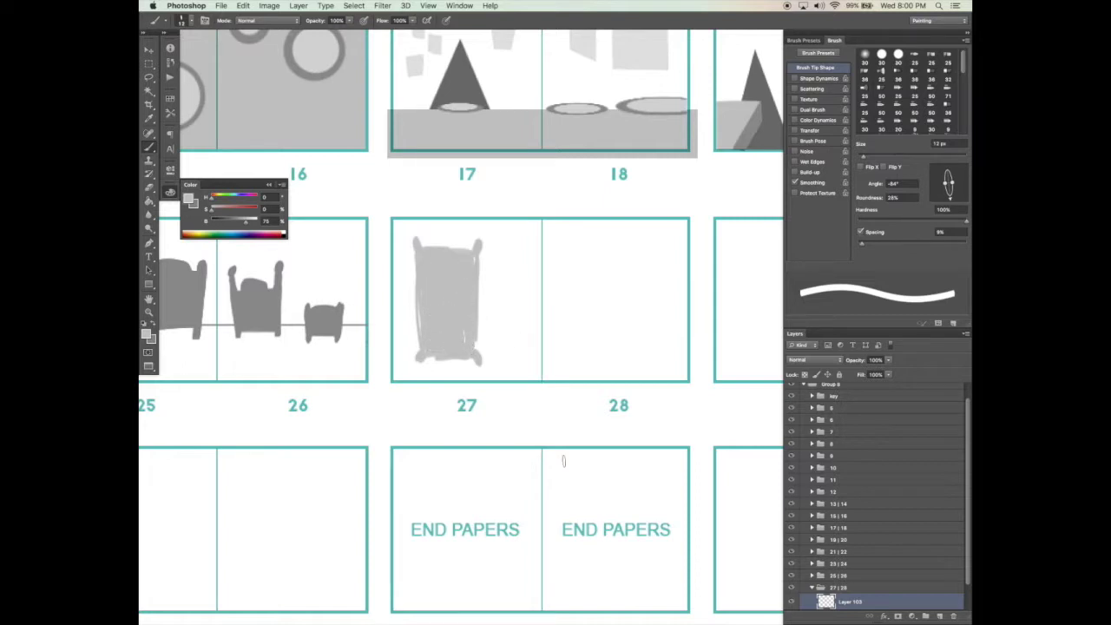
Step: Paint two smaller light-grey beds seen from above, one across the gutter and one on page 28, and set the layer to Multiply
drag(514, 268, 524, 350)
mouse_move(563, 273)
mouse_down()
mouse_move(541, 337)
mouse_move(551, 347)
mouse_up()
mouse_move(620, 287)
mouse_down()
mouse_move(610, 301)
mouse_move(627, 345)
mouse_move(613, 354)
mouse_up()
drag(608, 354, 600, 368)
drag(629, 354, 638, 369)
key(v)
drag(535, 427, 538, 404)
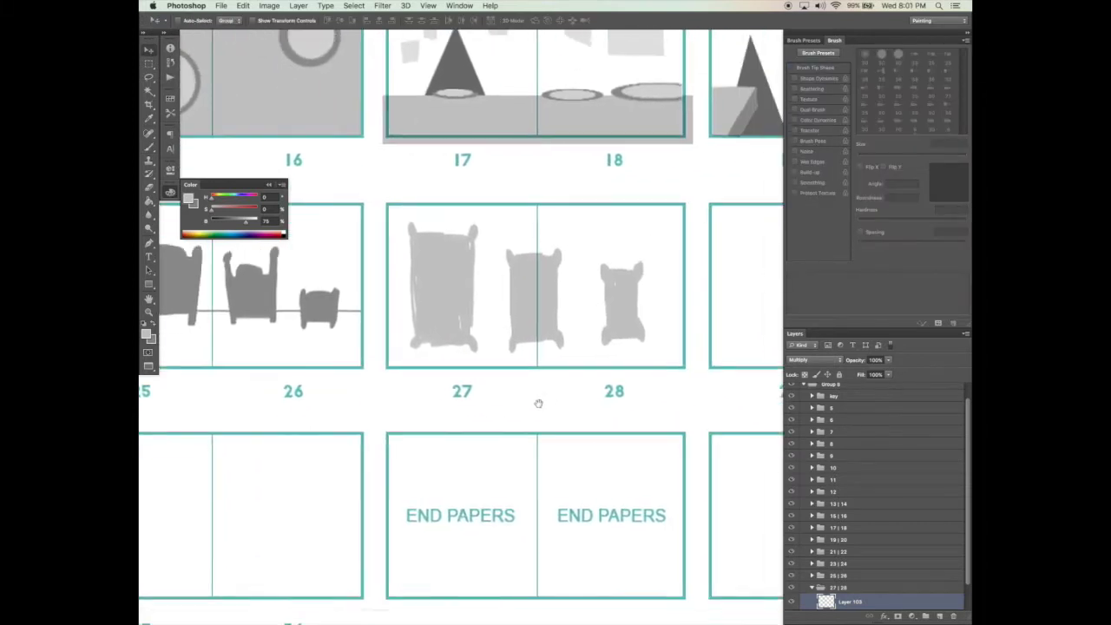
Step: Lasso the largest bed on page 27, scale it down, and place it in the page's upper-left corner
key(l)
mouse_move(477, 209)
mouse_down()
mouse_move(505, 280)
mouse_move(479, 210)
mouse_up()
key(super+t)
drag(481, 354, 453, 301)
key(Return)
Step: Lasso the middle bed, scale it down, and move it fully onto page 27, below and right of the first bed
mouse_move(556, 244)
mouse_down()
mouse_move(573, 273)
mouse_move(579, 356)
mouse_move(533, 301)
mouse_up()
key(super+t)
key(v)
drag(520, 339, 498, 325)
key(l)
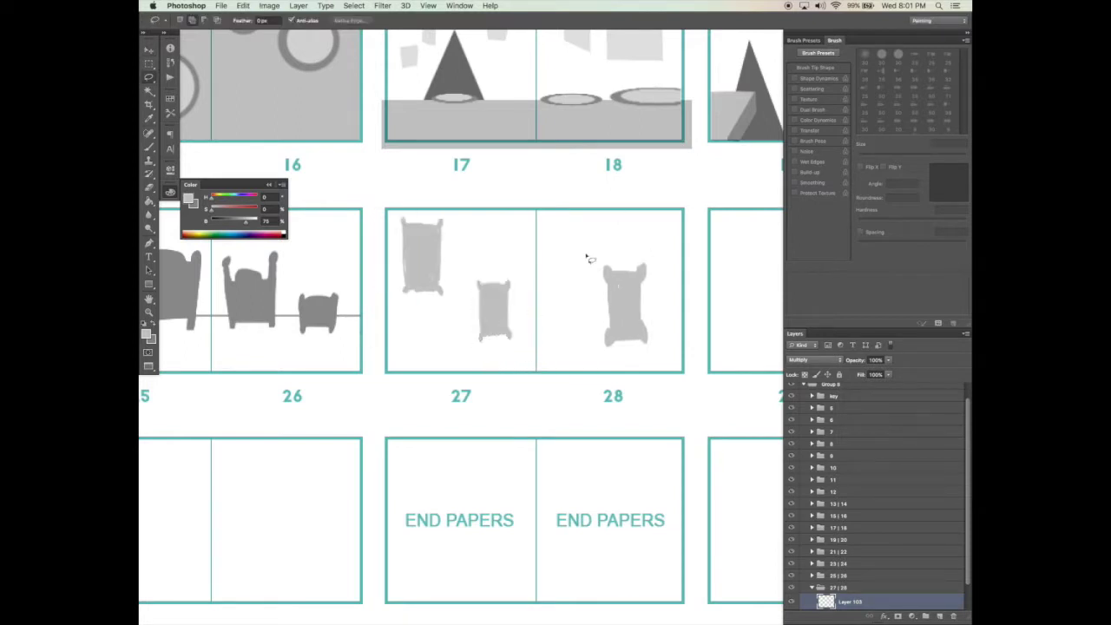
Step: Lasso the bed on page 28 and move it slightly up and left
drag(587, 255, 595, 257)
key(v)
drag(628, 306, 610, 294)
drag(654, 383, 687, 391)
Step: Select Layer 104, re-enable Shape Dynamics, tilt the brush tip, reduce the brush to 7 px, and sample mid grey from page 26's bed
key(b)
scroll(910, 547, down, 5)
click(852, 564)
click(795, 78)
drag(950, 199, 940, 196)
key(bracketleft)
key(bracketleft)
key(bracketleft)
key(bracketleft)
alt+click(343, 337)
Step: Sketch pillows and blanket lines on the three beds across pages 27 and 28, with the first two blankets rumpled
mouse_move(437, 255)
mouse_down()
mouse_move(462, 249)
mouse_move(473, 291)
mouse_up()
scroll(486, 276, down, 1)
mouse_move(521, 339)
mouse_down()
mouse_move(491, 359)
mouse_move(536, 344)
mouse_up()
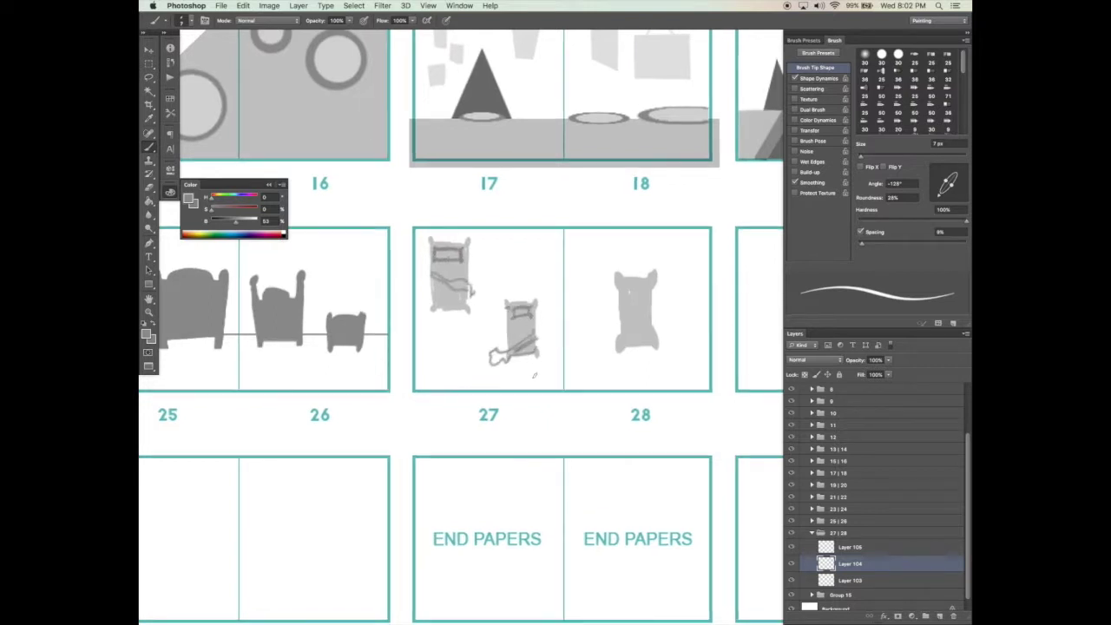
drag(640, 282, 624, 300)
drag(620, 309, 652, 308)
Step: Draw a small Goldilocks triangle between the beds on page 27 on a new layer and fill it with dark grey
click(939, 616)
key(p)
click(512, 250)
click(500, 284)
click(523, 284)
click(512, 250)
key(super+Return)
key(g)
alt+click(481, 94)
click(513, 278)
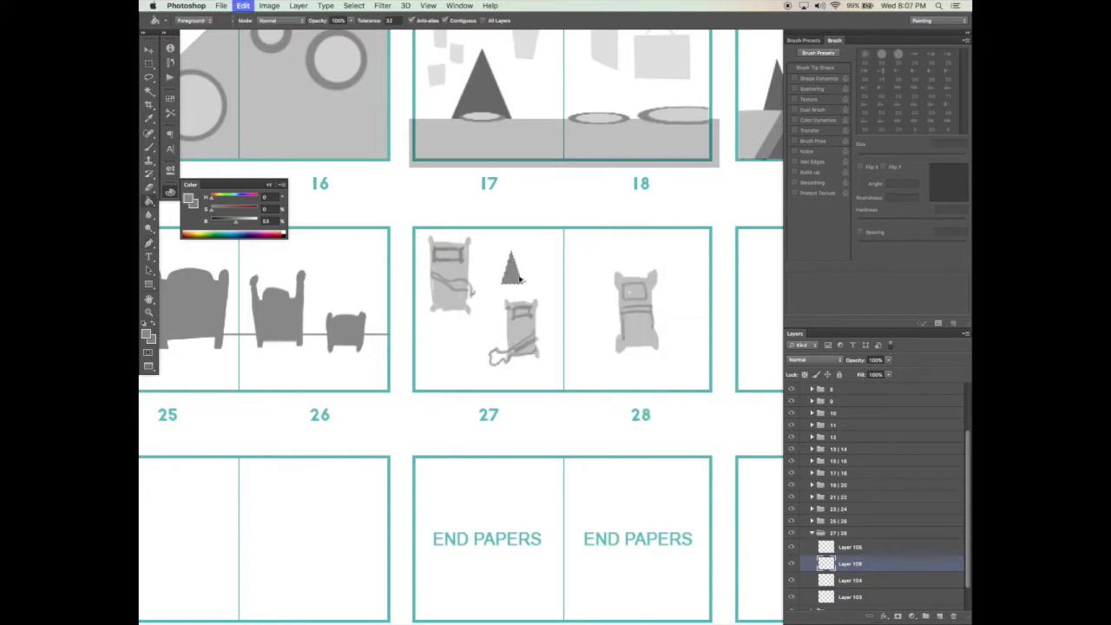
key(super+d)
Step: Place the triangle beside the first bed on page 27 and a resized copy beside the second bed
key(v)
scroll(479, 290, right, 5)
drag(451, 285, 438, 350)
key(super+t)
key(Return)
key(super+t)
key(Return)
key(super+t)
key(Return)
Step: Draw another dark-grey Goldilocks triangle on a new layer, then resize it and place it in the bed on page 28
click(939, 617)
key(p)
click(530, 293)
click(516, 337)
click(546, 338)
click(531, 293)
drag(534, 312, 579, 305)
key(super+t)
drag(486, 465, 664, 493)
scroll(663, 493, right, 3)
scroll(602, 548, down, 2)
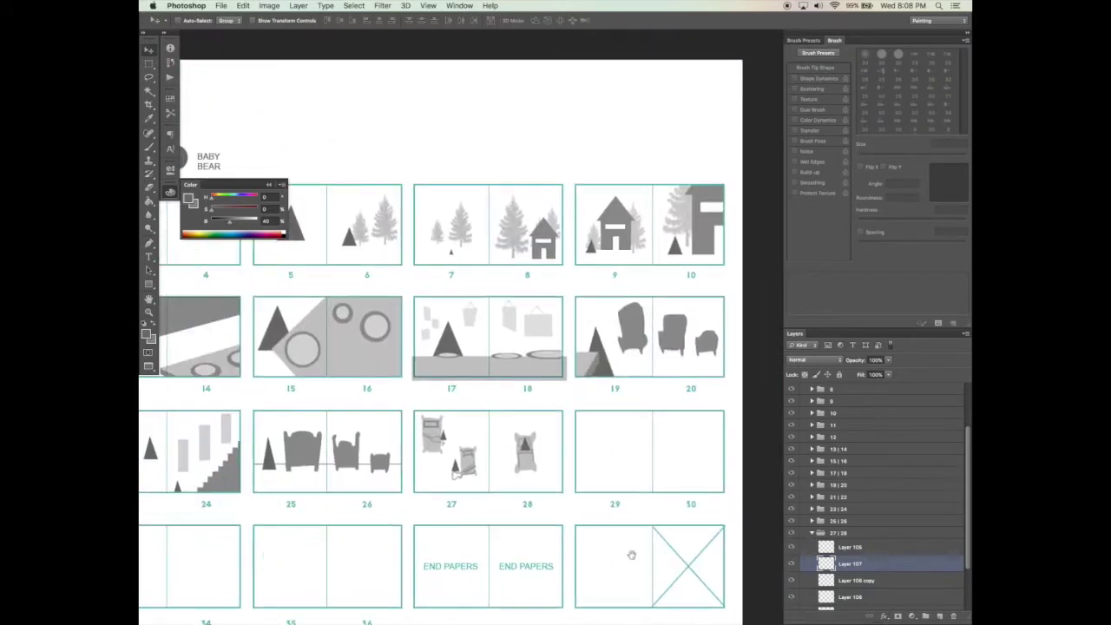
Step: Collapse the 27 | 28 layer group and select the layer in the 29 | 30 group for painting with the Brush
click(811, 533)
drag(647, 433, 586, 316)
key(b)
click(859, 575)
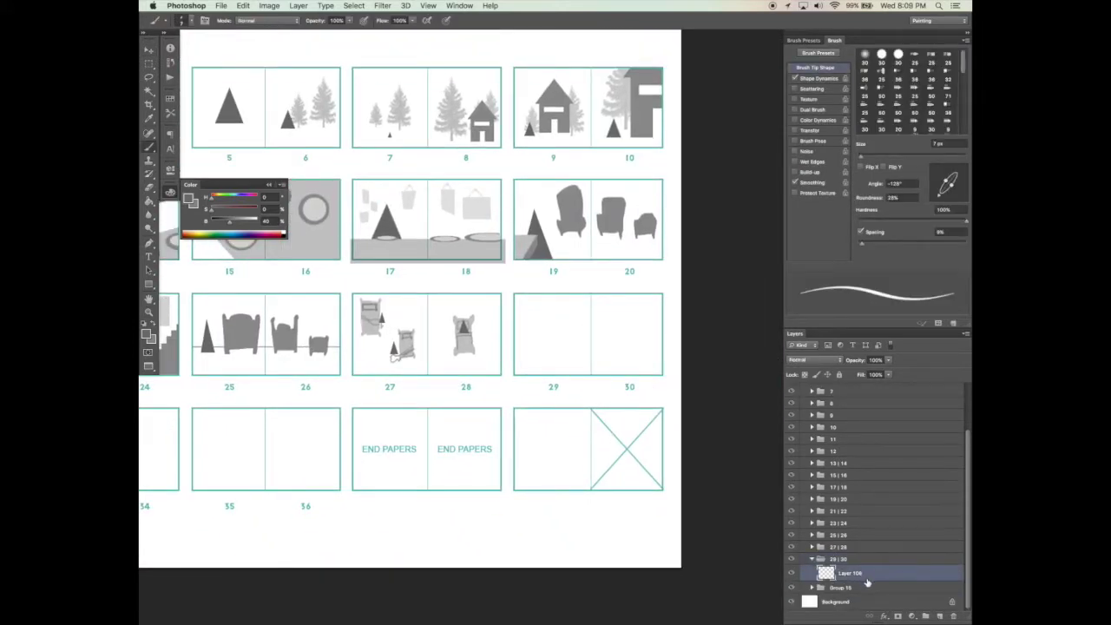
Step: Merge the layers inside the 27 | 28 group into a single layer
mouse_move(552, 503)
mouse_down()
mouse_move(684, 504)
mouse_move(736, 517)
mouse_move(649, 521)
mouse_move(759, 544)
mouse_move(569, 575)
mouse_move(571, 565)
mouse_up()
key(super+plus)
key(super+plus)
key(v)
click(811, 547)
click(851, 523)
shift+click(850, 606)
key(super+e)
key(l)
mouse_move(468, 298)
mouse_down()
mouse_move(498, 474)
mouse_move(482, 300)
mouse_up()
drag(651, 402, 548, 430)
key(super+t)
drag(547, 368, 519, 423)
key(Return)
key(super+alt+z)
key(super+alt+z)
key(super+alt+z)
key(super+alt+z)
key(super+alt+z)
key(super+alt+z)
key(super+alt+z)
key(super+alt+z)
Step: Resize and reposition the first two beds with their Goldilocks triangles on page 27
key(l)
drag(444, 292, 486, 323)
key(super+t)
drag(486, 410, 463, 351)
key(Return)
drag(531, 369, 521, 366)
drag(523, 418, 497, 396)
key(super+t)
key(Return)
Step: Scale down the bed with the triangle on page 28 and move it onto page 27 below the other two beds
drag(606, 315, 590, 328)
key(super+t)
drag(681, 310, 665, 331)
drag(639, 400, 541, 431)
key(Return)
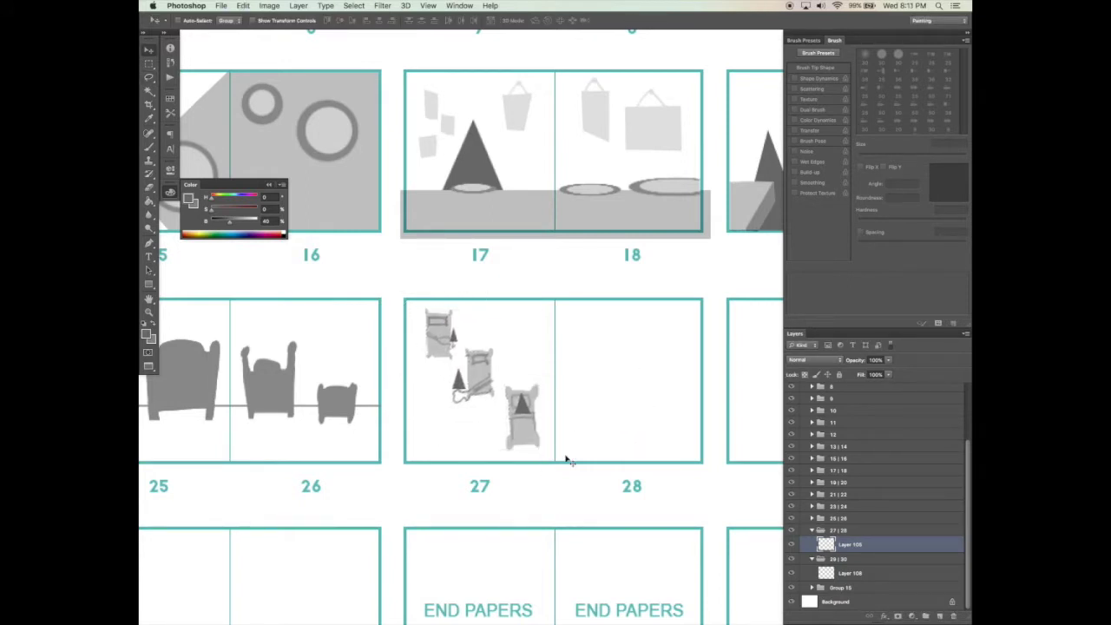
key(b)
alt+click(337, 402)
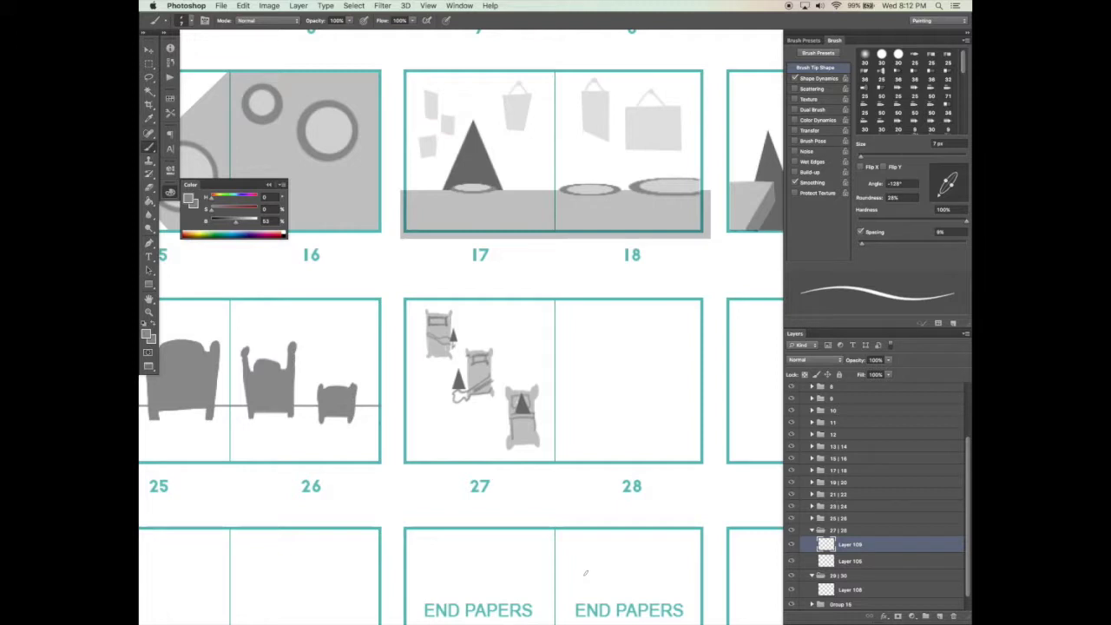
drag(573, 356, 574, 367)
drag(571, 363, 573, 426)
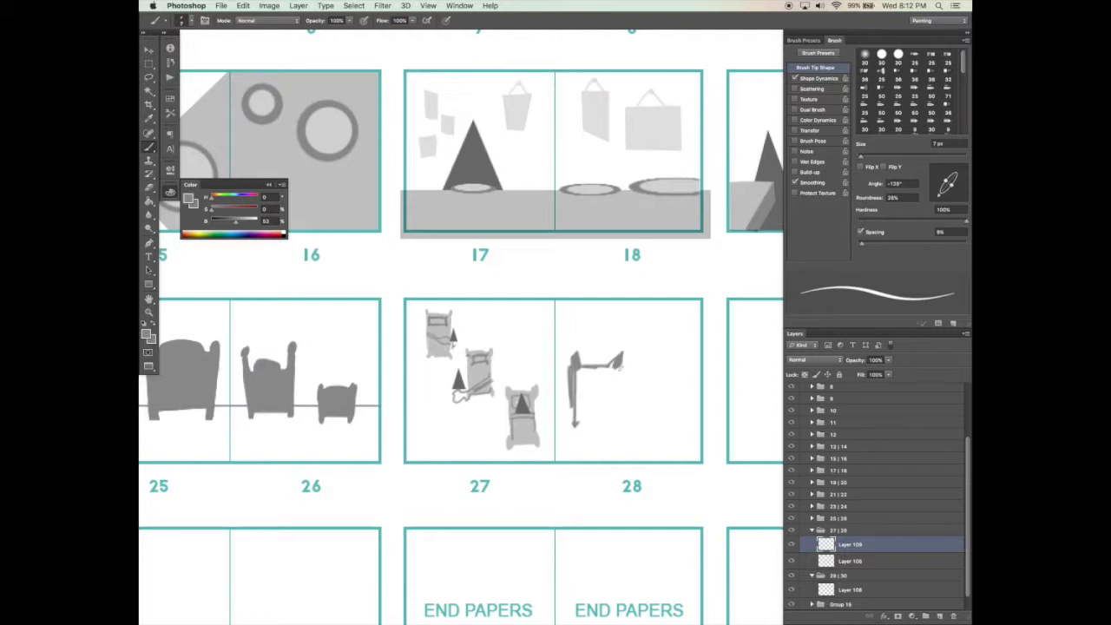
drag(621, 362, 614, 427)
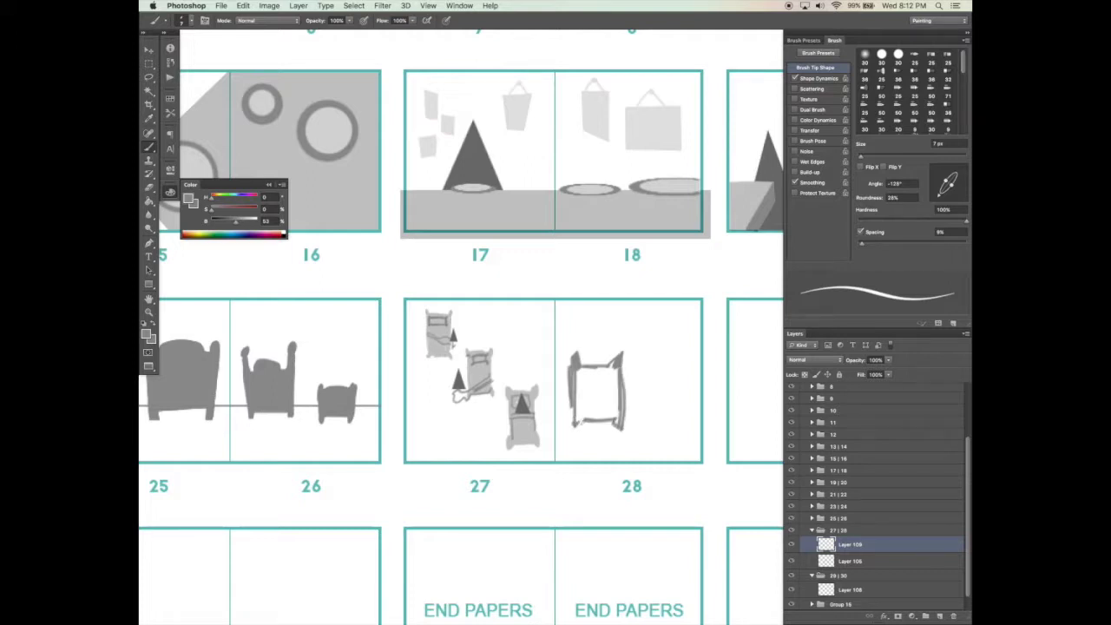
drag(583, 357, 593, 366)
drag(624, 366, 619, 351)
drag(635, 380, 650, 377)
key(super+a)
key(super+c)
key(super+x)
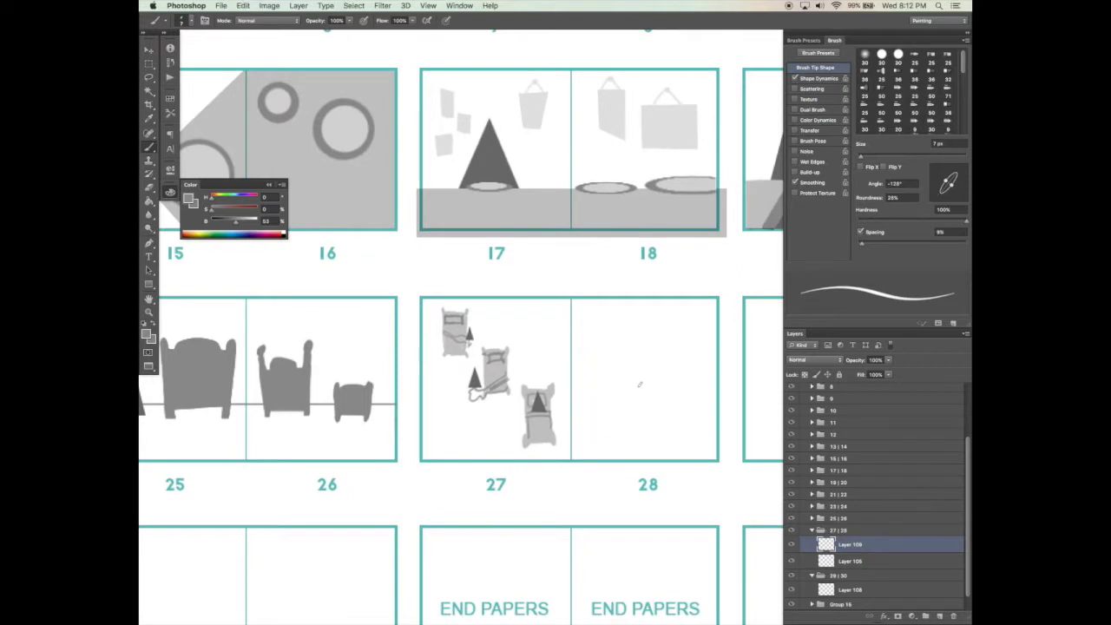
Step: Copy the small bed from page 26 to a new layer in the 27 | 28 group and place it on page 28
key(l)
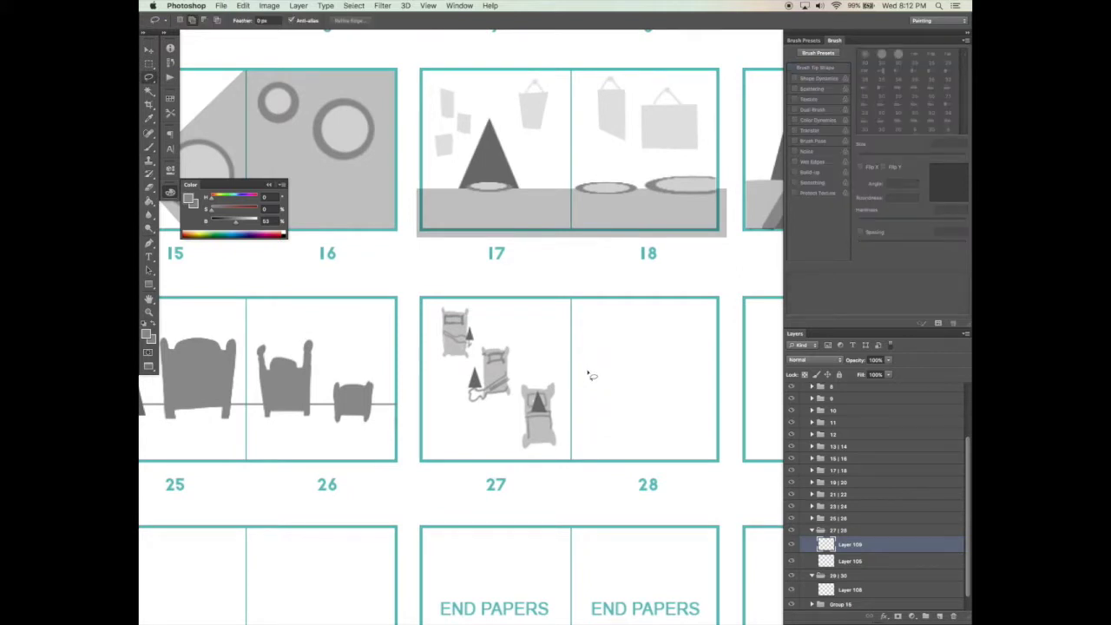
key(v)
right_click(380, 414)
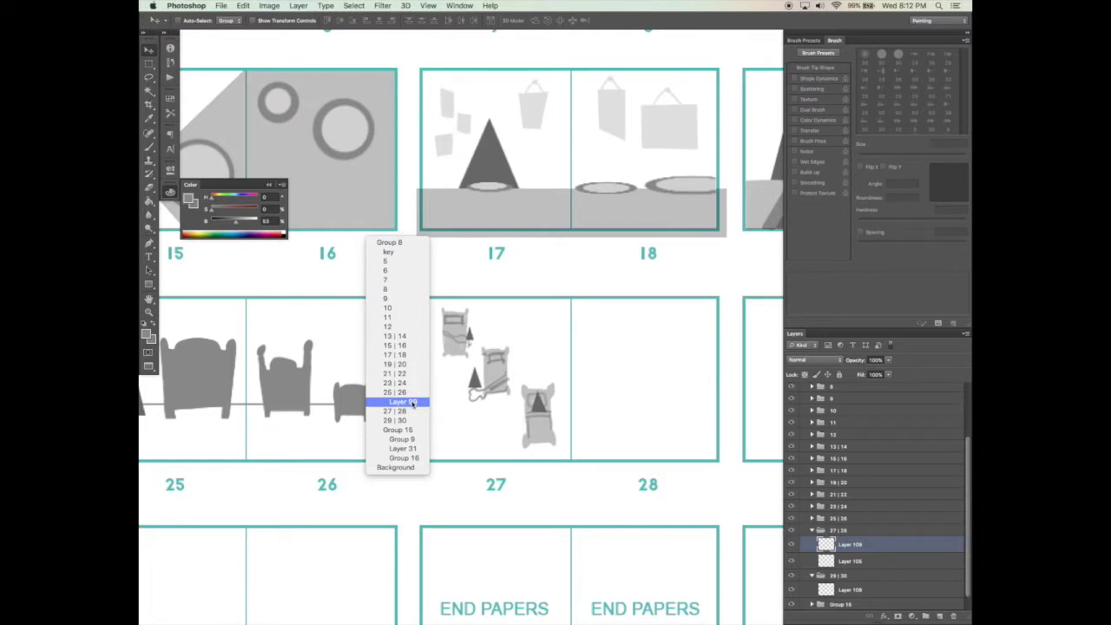
click(398, 400)
key(l)
mouse_move(377, 392)
mouse_down()
mouse_move(356, 451)
mouse_move(389, 395)
mouse_up()
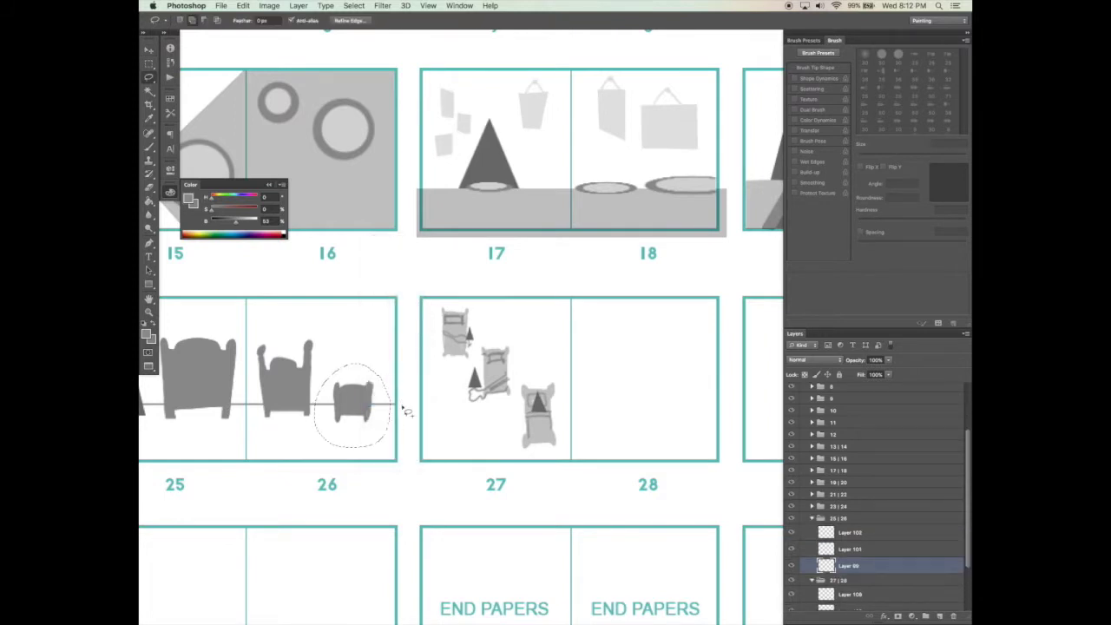
scroll(966, 565, down, 3)
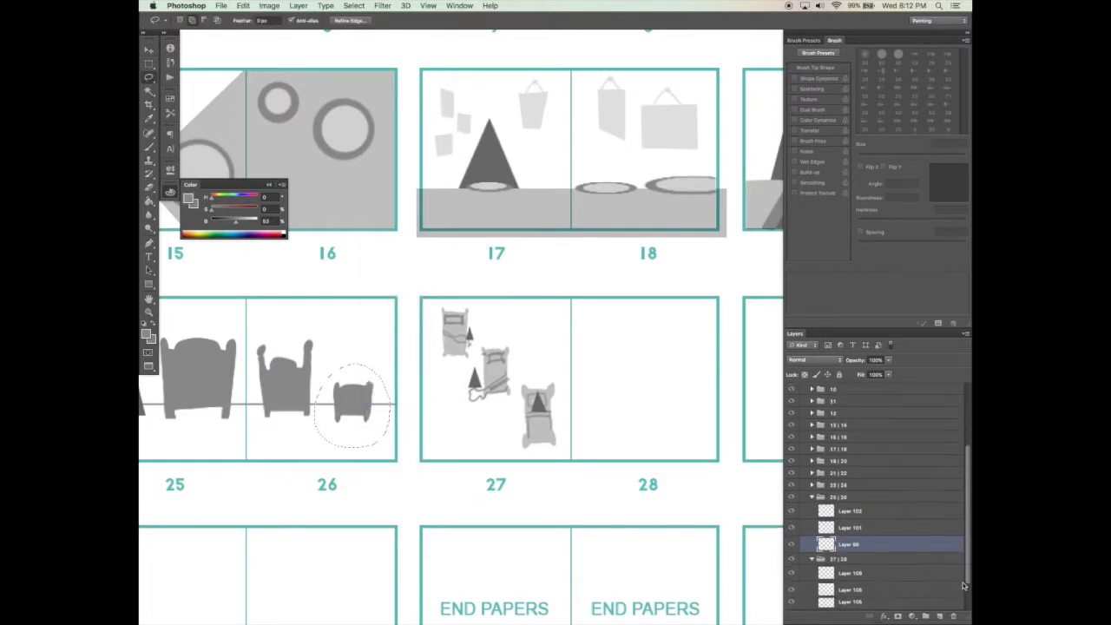
click(871, 582)
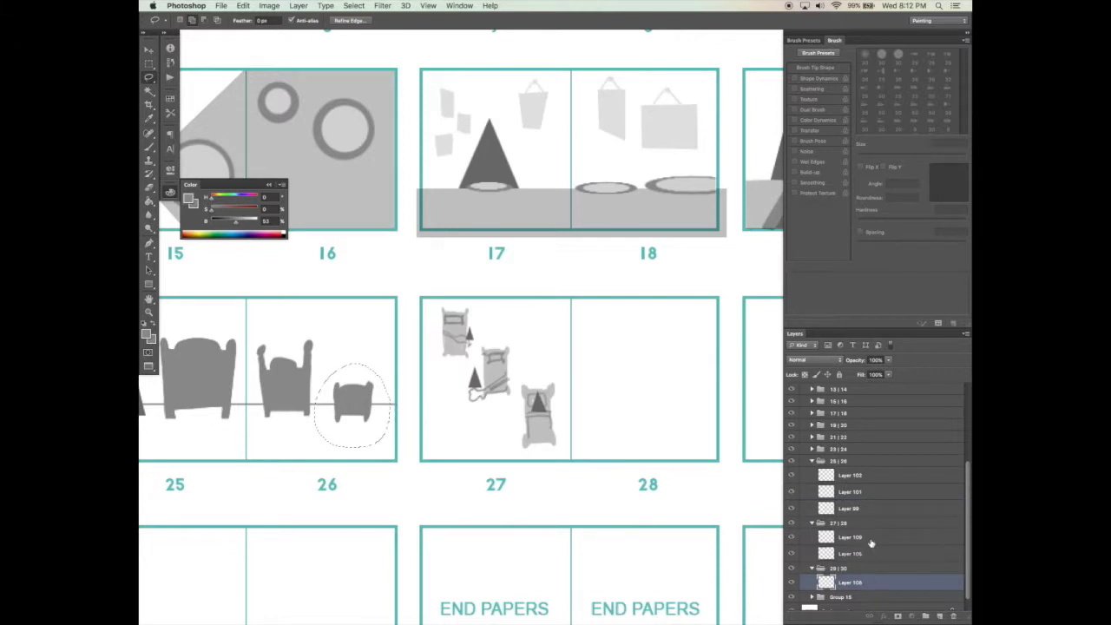
click(859, 553)
key(super+j)
key(v)
drag(352, 400, 611, 404)
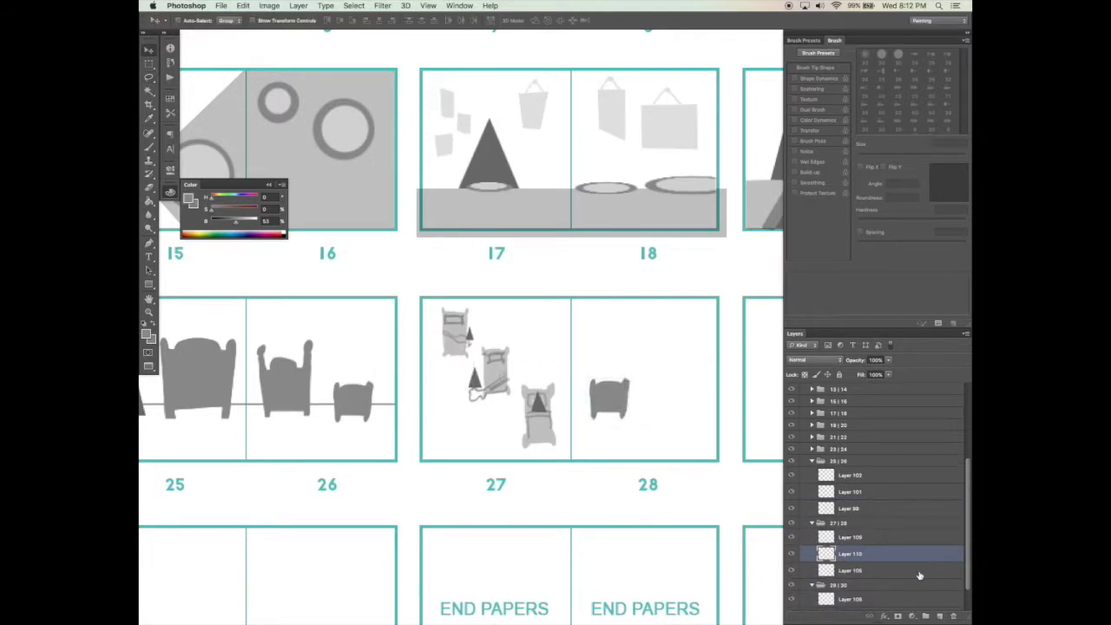
Step: Add a new layer at the top of the 25 | 26 group and sample the light grey of a wall picture
click(791, 462)
click(791, 462)
click(857, 477)
click(939, 615)
scroll(665, 528, left, 5)
scroll(665, 529, up, 3)
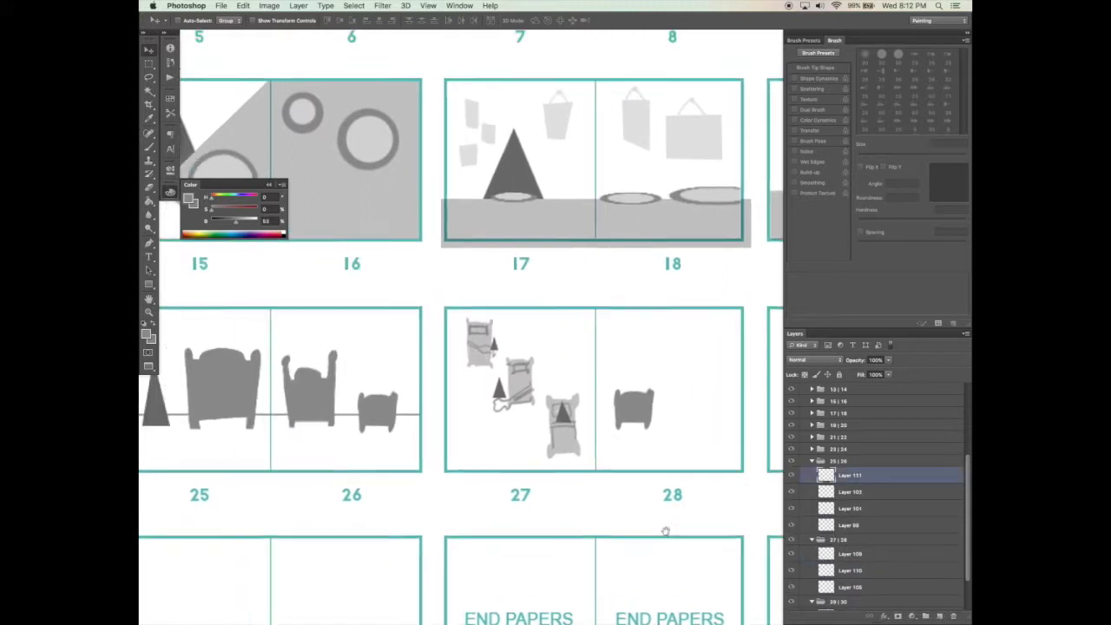
key(g)
alt+click(594, 205)
key(l)
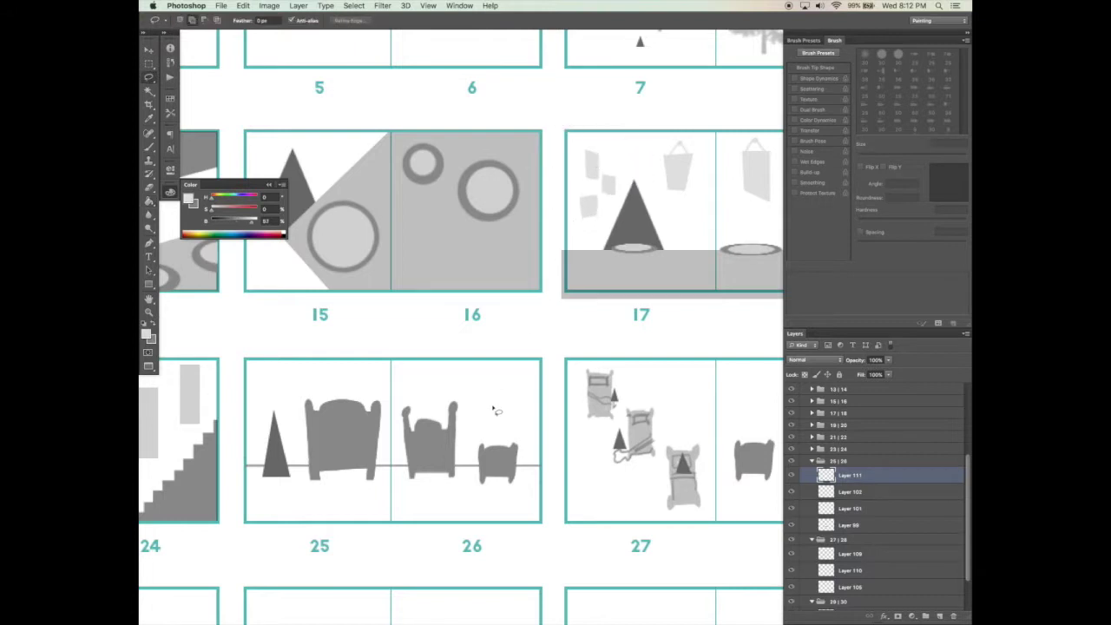
Step: Fill light-grey rectangles as wall pictures above the three beds on pages 25 and 26 and set their layer's blend mode to Multiply
key(m)
drag(486, 384, 510, 436)
key(alt+BackSpace)
mouse_move(418, 352)
mouse_down()
mouse_move(443, 402)
mouse_move(442, 355)
mouse_up()
key(alt+BackSpace)
key(ctrl+d)
key(e)
key(m)
drag(315, 341, 370, 371)
key(alt+BackSpace)
key(ctrl+d)
key(e)
click(814, 360)
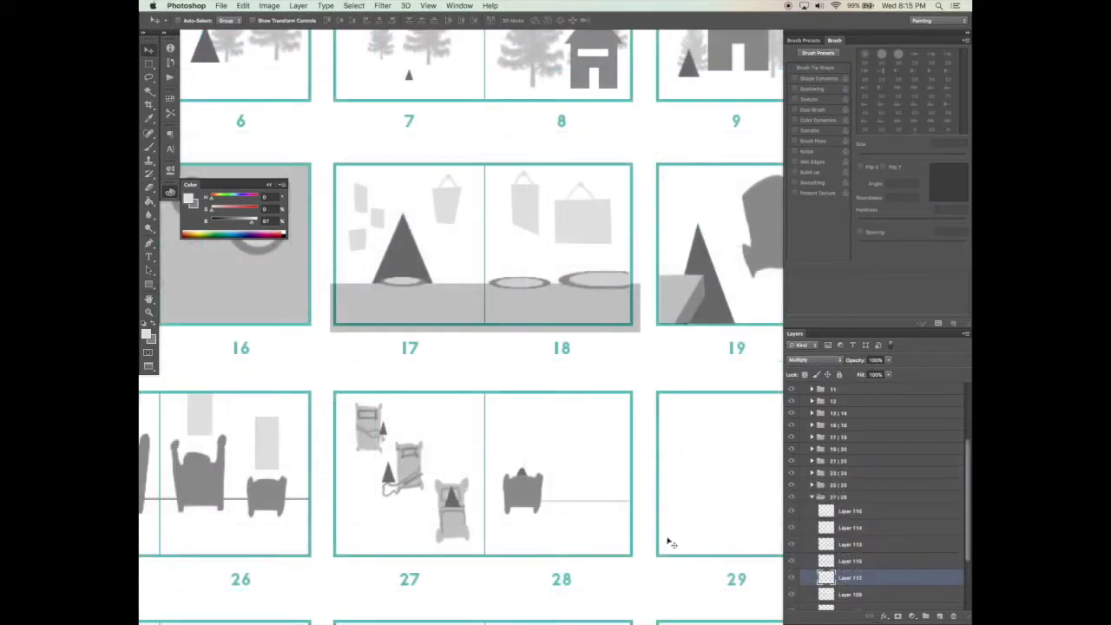
Step: Fill a wide light-grey rectangle above the bed on page 28, extending past the page's outer edge
key(m)
drag(509, 404, 642, 461)
key(g)
click(623, 452)
key(v)
scroll(607, 451, left, 10)
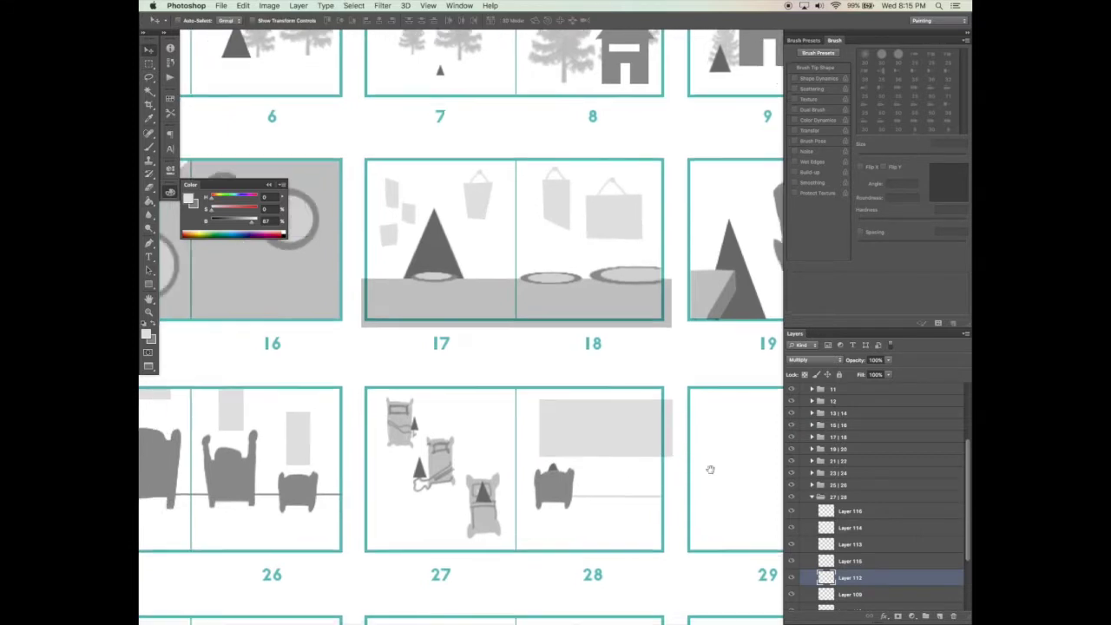
Step: Fill a larger light-grey rectangle over the picture above the small bed on page 26 in Layer 111, and save the file
right_click(454, 434)
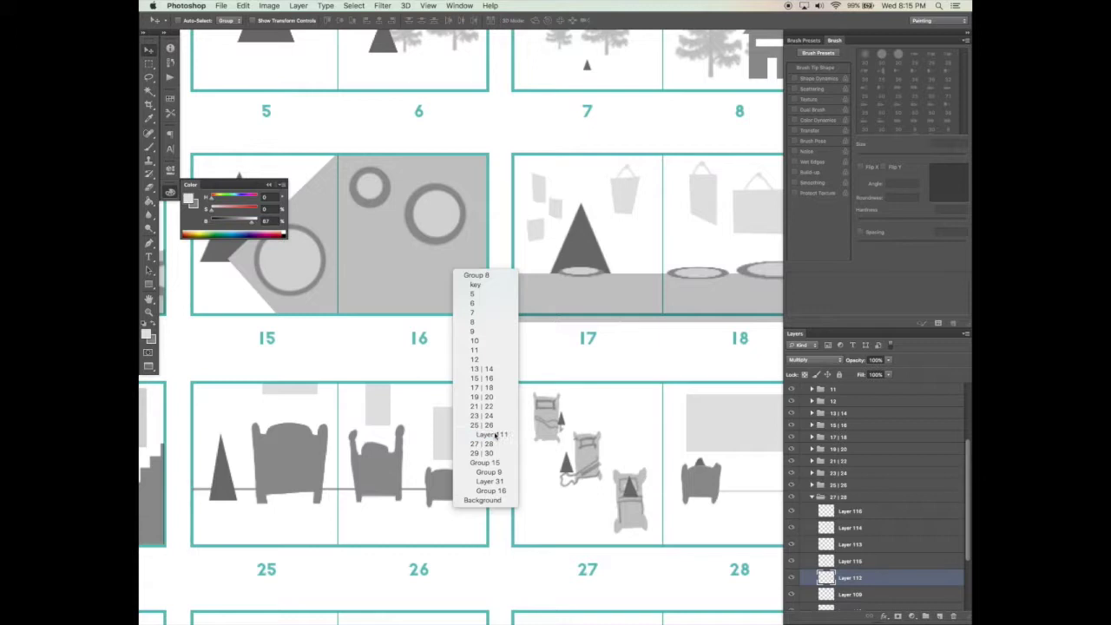
click(456, 434)
key(m)
mouse_move(433, 402)
mouse_down()
mouse_move(486, 436)
mouse_move(491, 461)
mouse_up()
key(g)
click(487, 458)
key(ctrl+d)
key(b)
scroll(491, 464, left, 1)
drag(504, 444, 505, 410)
key(z)
alt+click(510, 487)
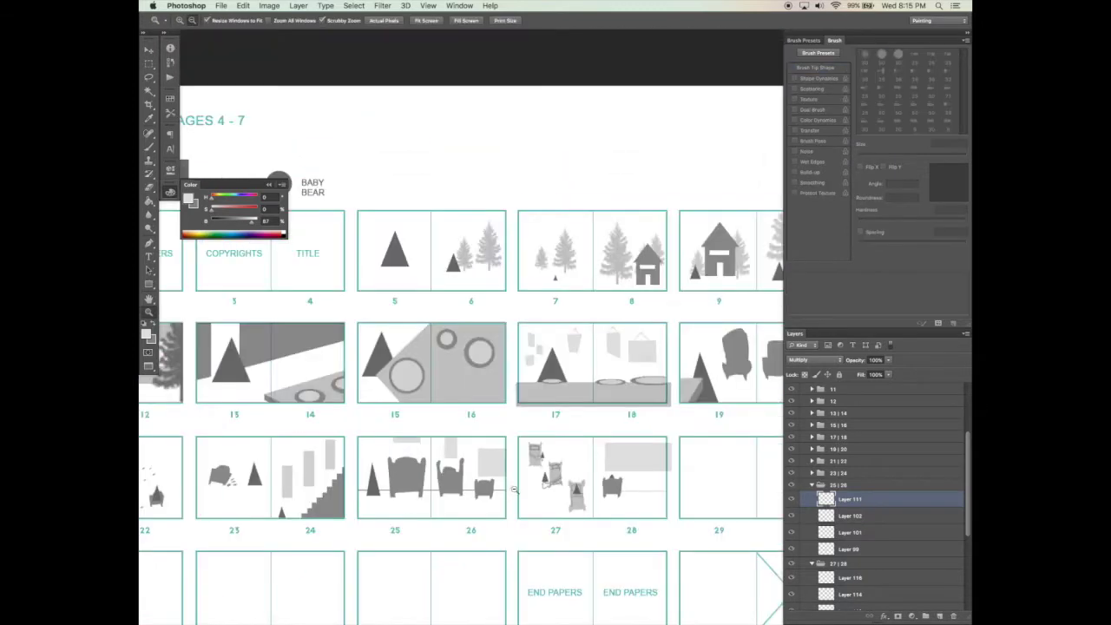
alt+click(512, 488)
key(super+s)
Step: Copy the character key shapes from the top of the sheet down to the area around page 28
click(537, 493)
drag(533, 533, 607, 478)
key(Tab)
key(v)
drag(273, 152, 267, 198)
key(super+z)
drag(302, 132, 675, 486)
super+click(811, 476)
key(Tab)
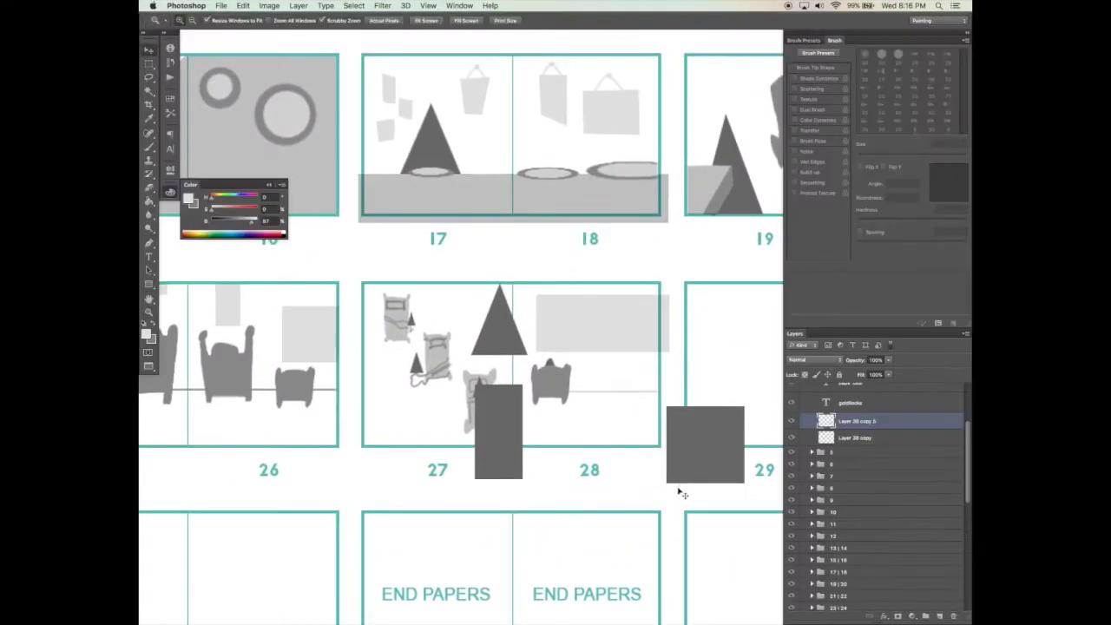
Step: Move the copied shapes' layer into the 29 | 30 group, collapse the 25 | 26 group and set the layer's blend mode to Multiply
scroll(670, 506, right, 3)
drag(902, 425, 885, 554)
click(812, 397)
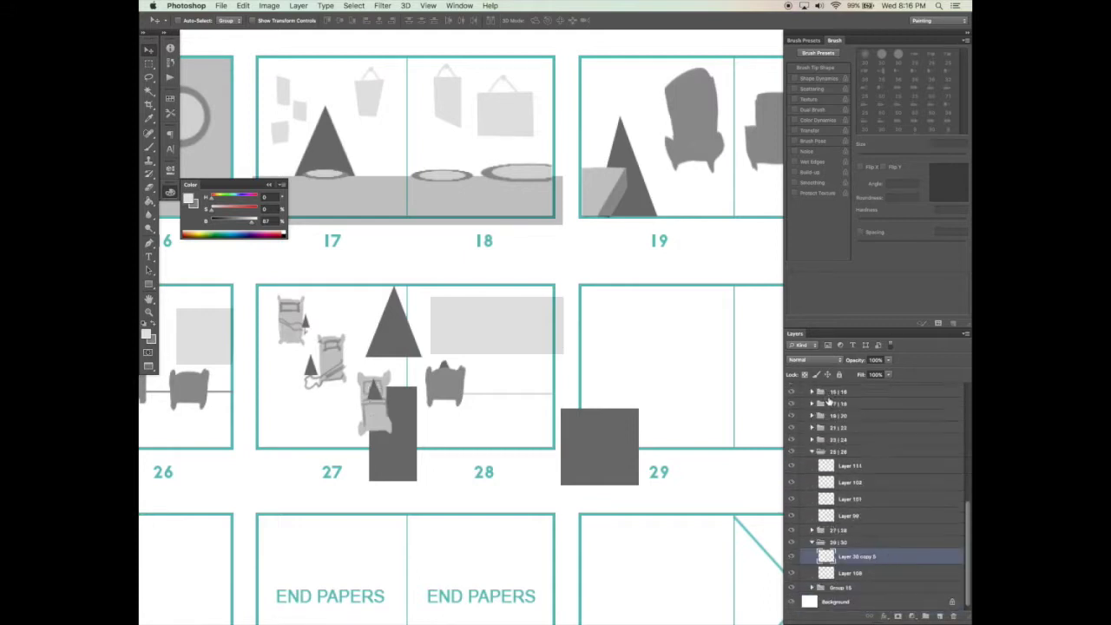
click(811, 453)
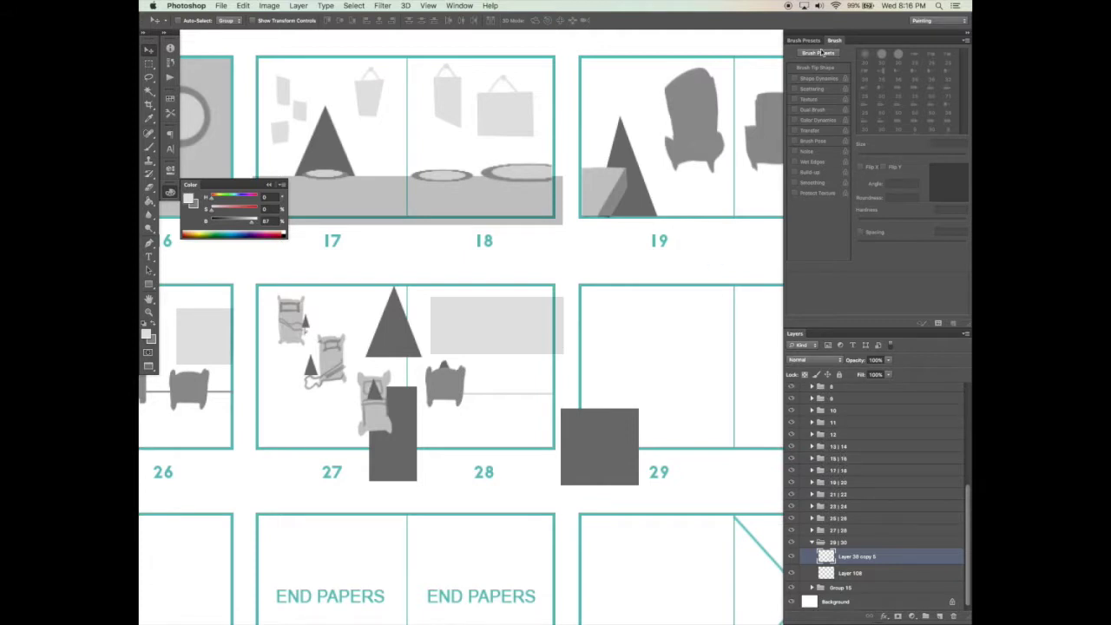
click(814, 359)
click(811, 387)
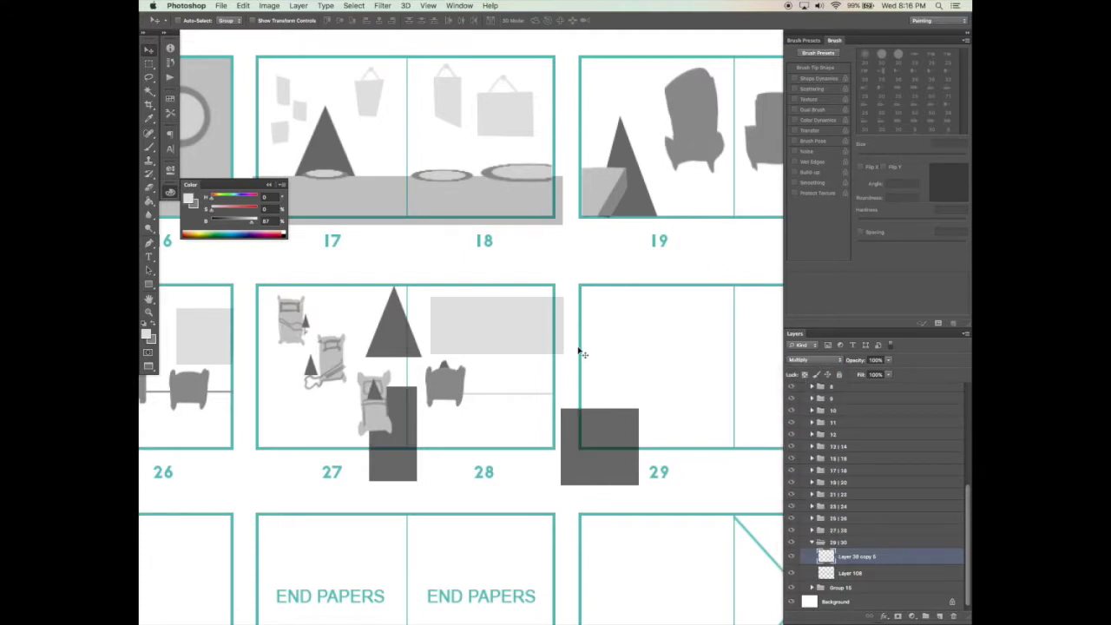
Step: Scale down the copied character shapes, place them below page 28 and delete the triangle
key(ctrl+t)
drag(491, 350, 582, 393)
key(Return)
drag(714, 471, 553, 494)
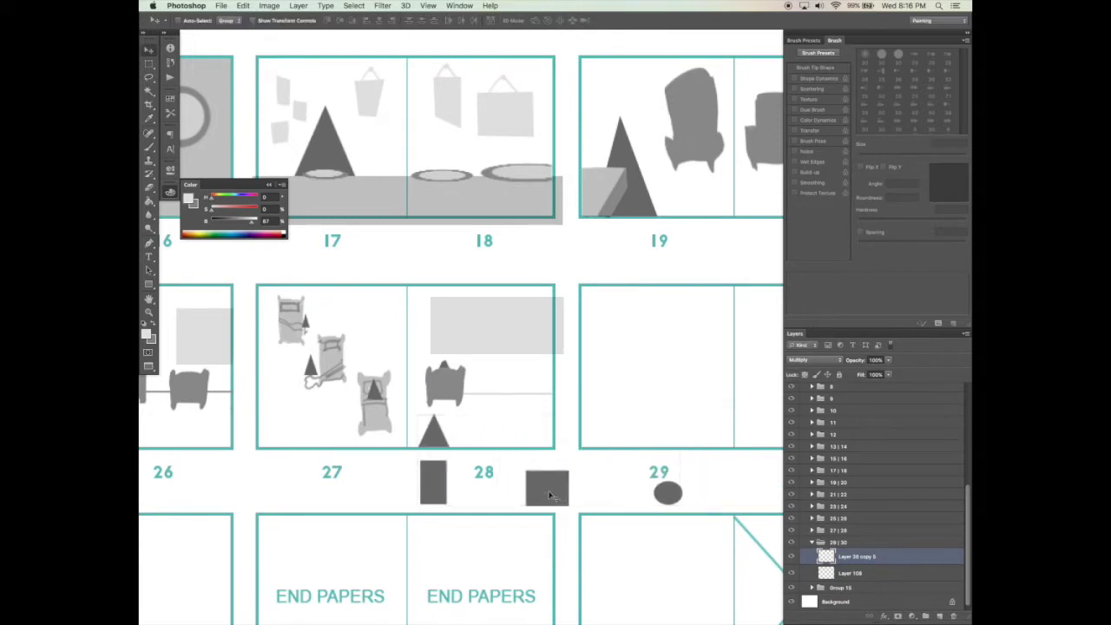
key(m)
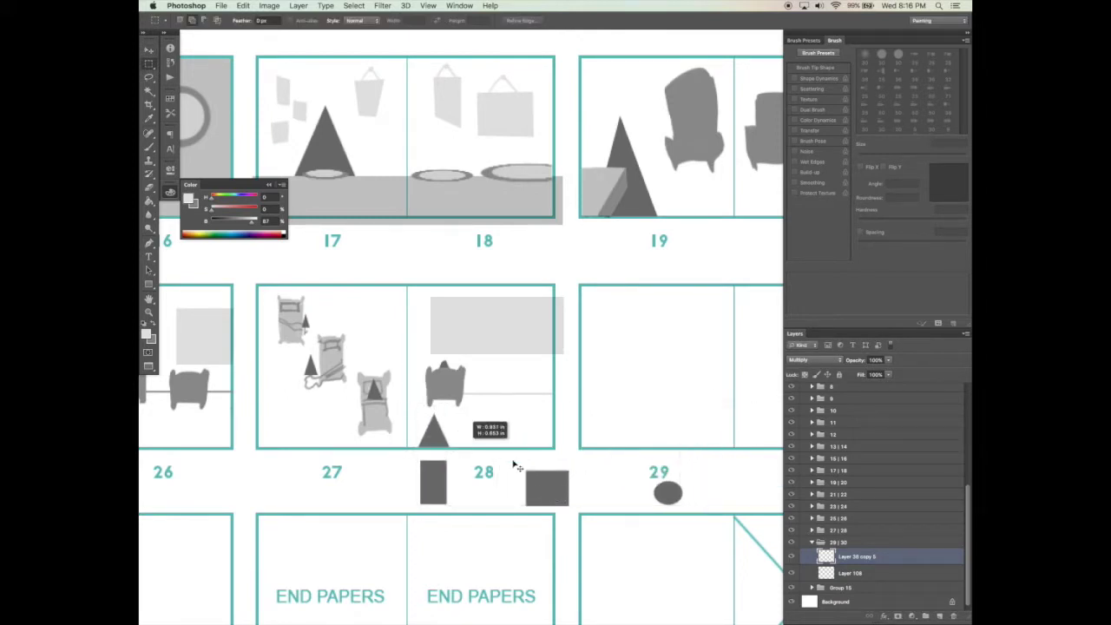
key(super+x)
Step: Narrow the row of bear shapes and move the rectangle, square and circle closer together
key(v)
key(super+t)
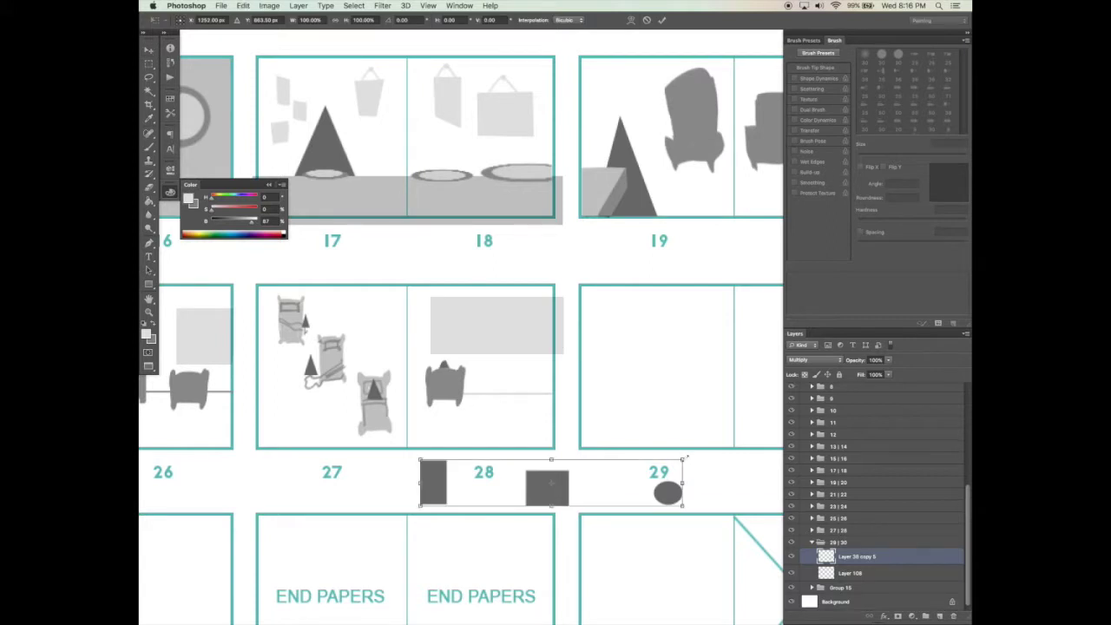
drag(682, 482, 576, 475)
key(Return)
key(m)
drag(600, 467, 470, 513)
key(v)
drag(568, 504, 515, 511)
drag(531, 503, 489, 505)
key(super+d)
Step: Move the three bear shapes onto the light-grey rectangle above the bed on page 28 and tidy them with the Eraser
drag(489, 493, 542, 336)
drag(571, 389, 637, 327)
drag(601, 286, 601, 300)
key(e)
drag(620, 297, 533, 297)
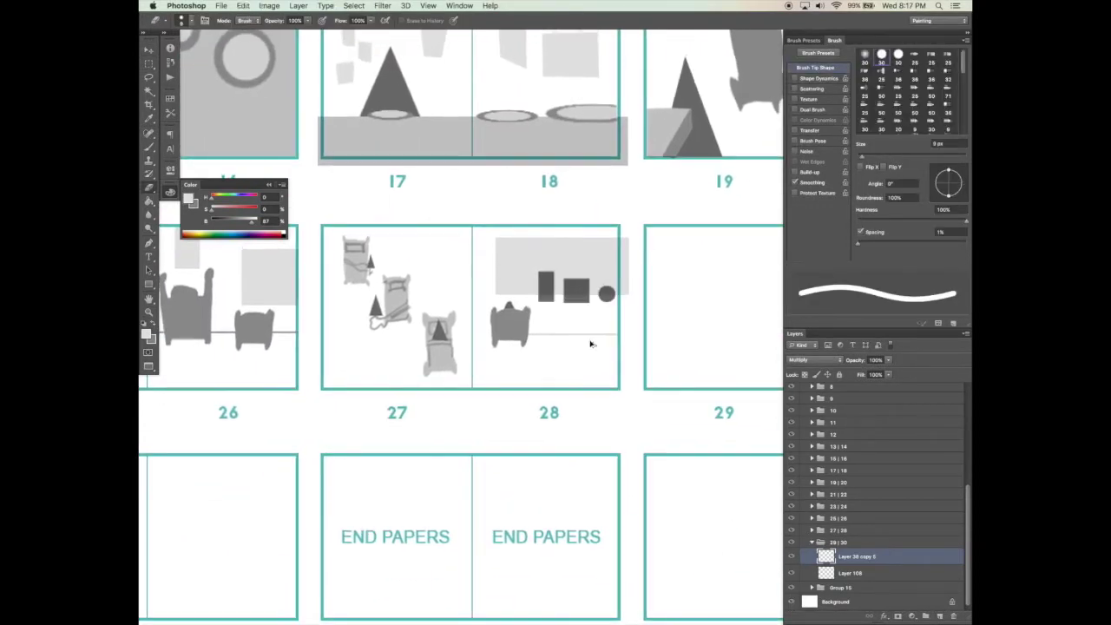
Step: Review the storyboard spreads leading up to the empty pages 29 and 30
key(v)
scroll(591, 426, right, 4)
scroll(591, 426, up, 2)
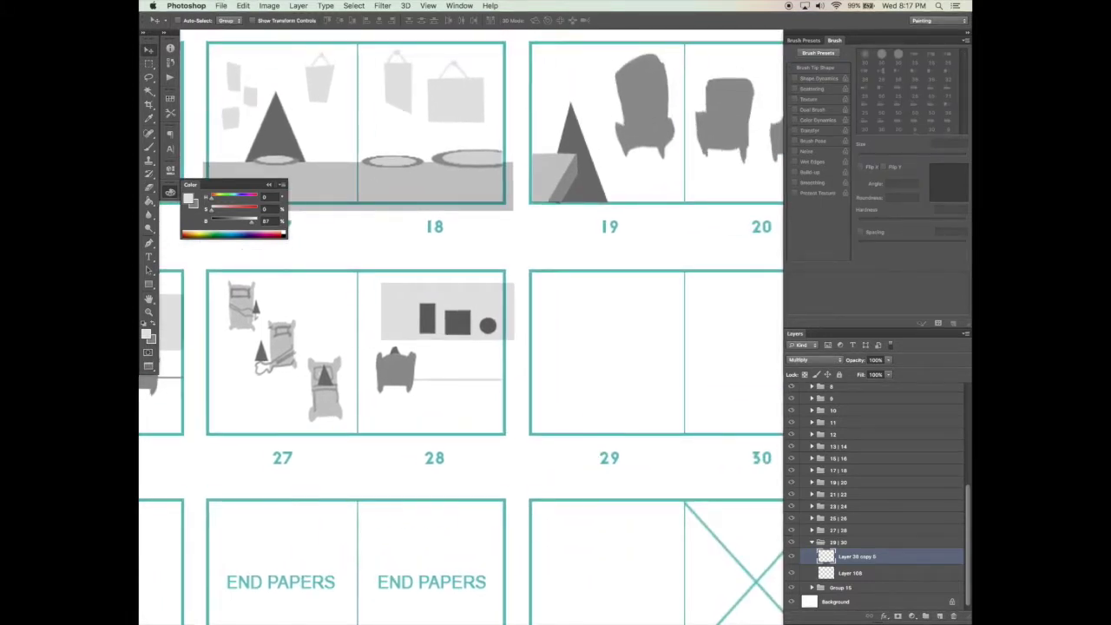
key(Tab)
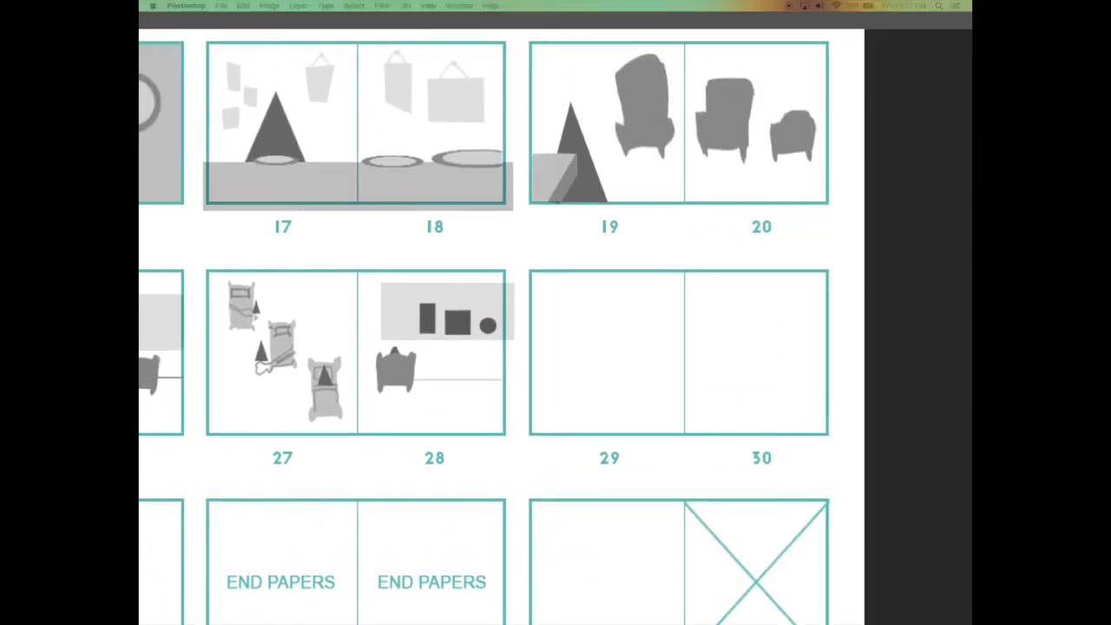
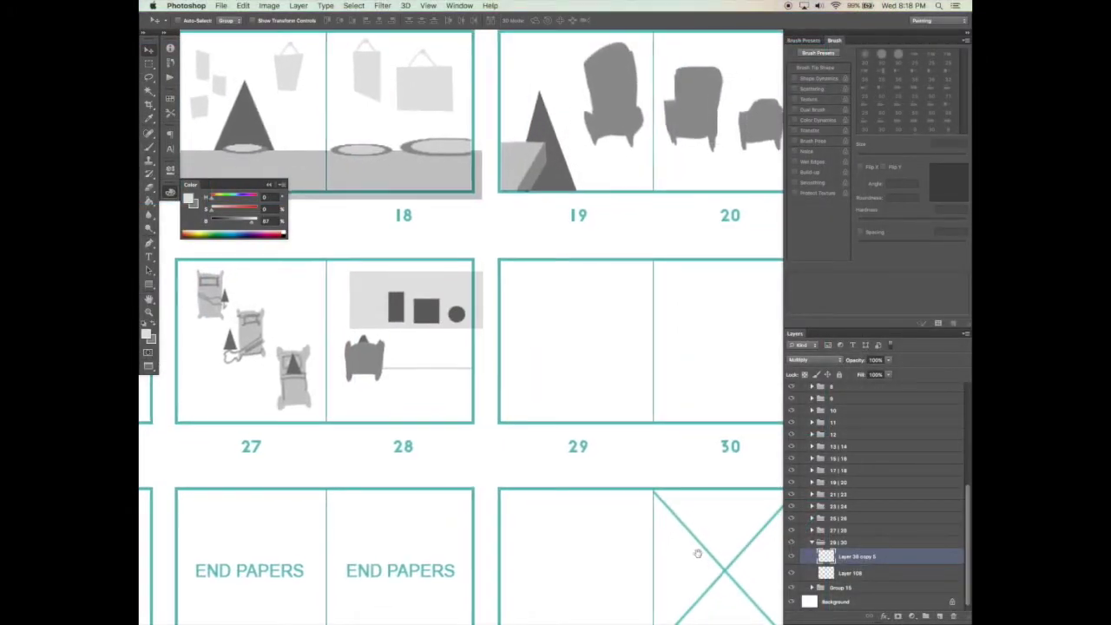
scroll(700, 560, down, 3)
drag(710, 548, 655, 533)
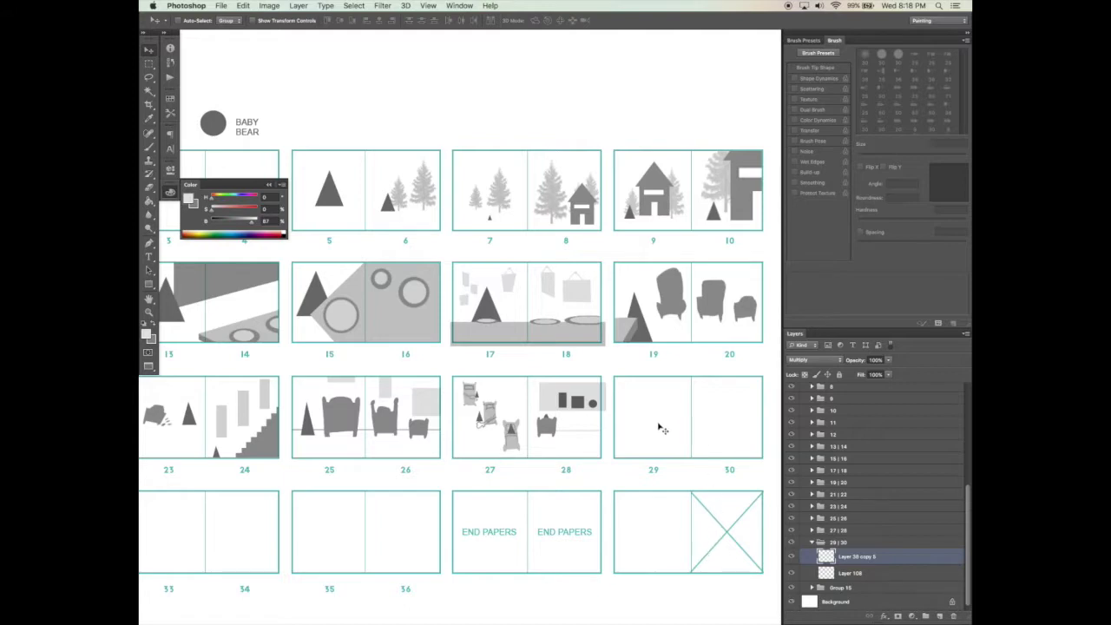
scroll(662, 428, up, 3)
scroll(667, 434, down, 5)
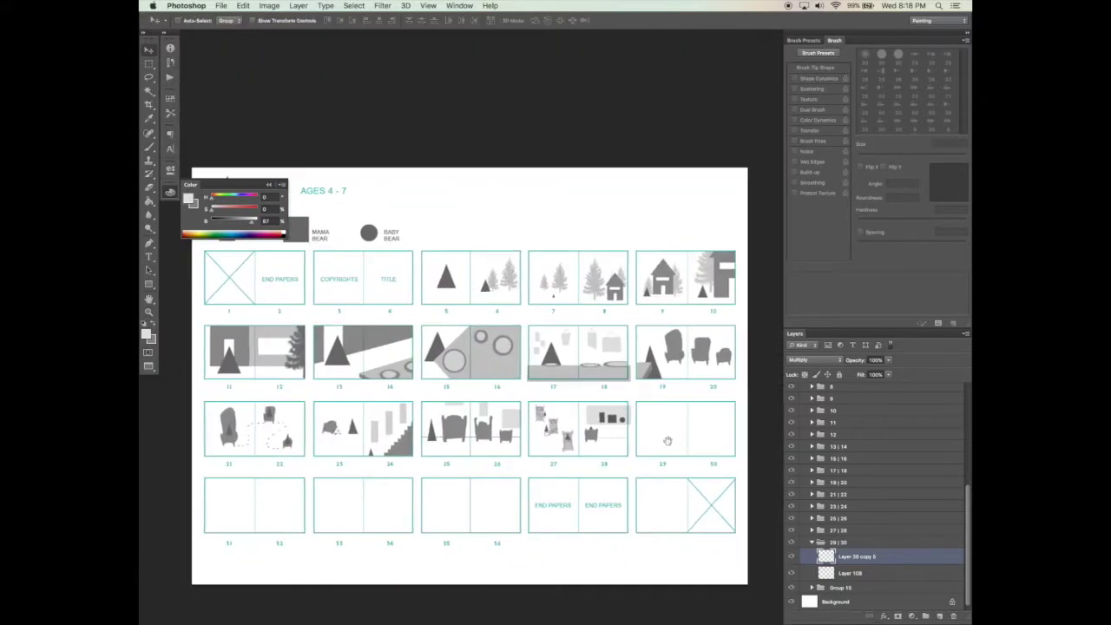
drag(667, 441, 664, 436)
drag(686, 488, 686, 489)
drag(686, 488, 663, 492)
Step: Duplicate the 13 | 14 group, merge the copy into one layer and move it into the 29 | 30 group
drag(954, 441, 958, 605)
drag(958, 605, 940, 615)
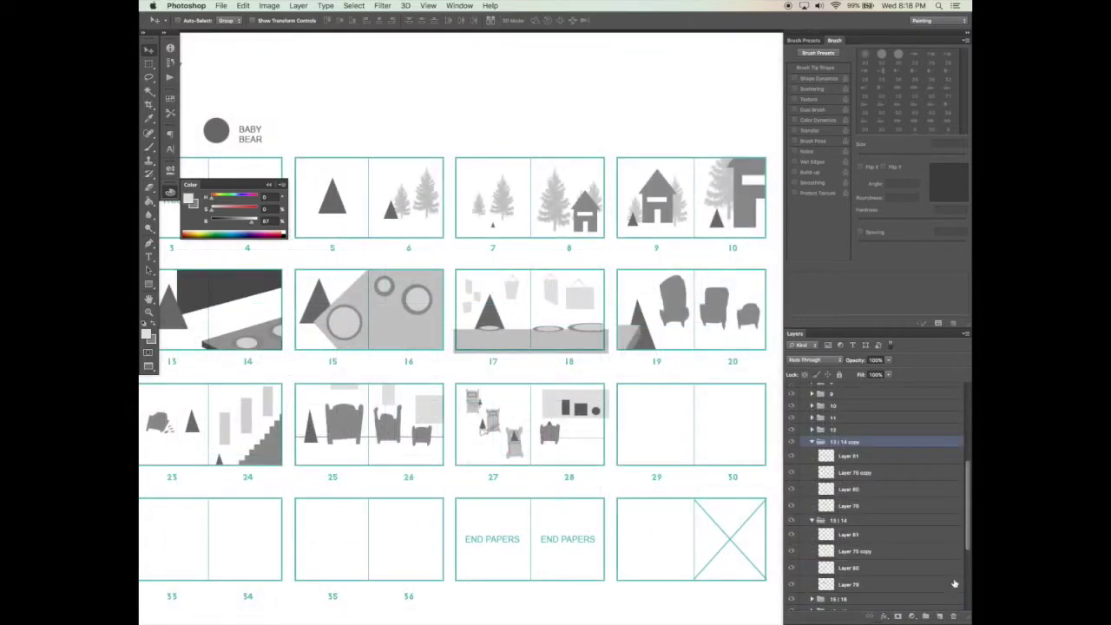
key(super+e)
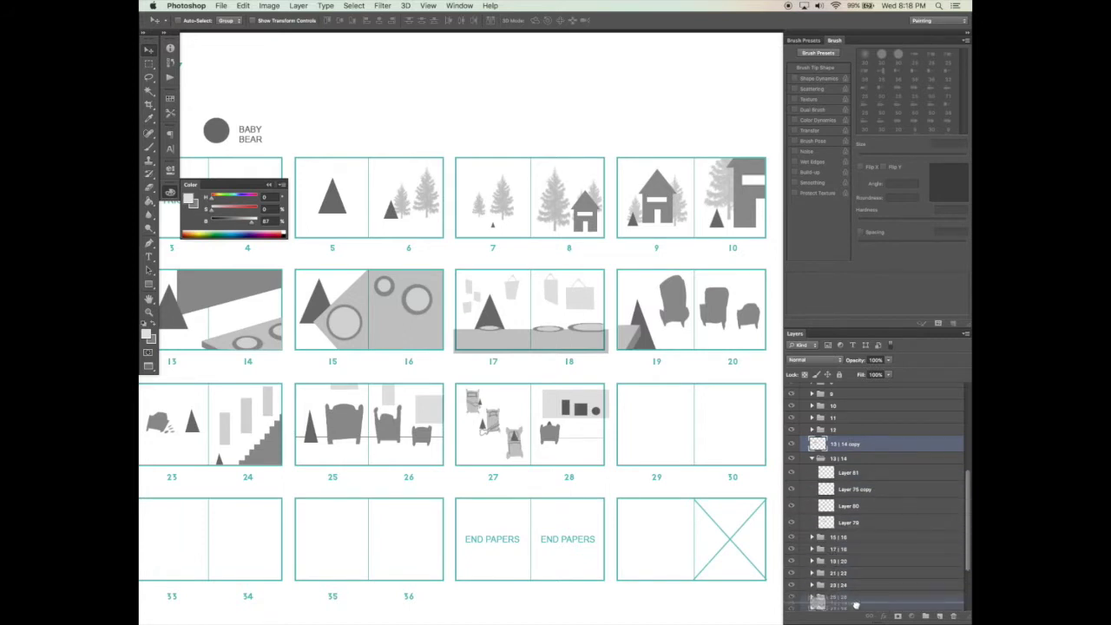
scroll(855, 605, down, 5)
drag(855, 612, 867, 550)
Step: Move the copied 13 | 14 artwork onto pages 29 and 30 and set its blend mode to Multiply
drag(238, 375, 713, 494)
drag(620, 500, 479, 525)
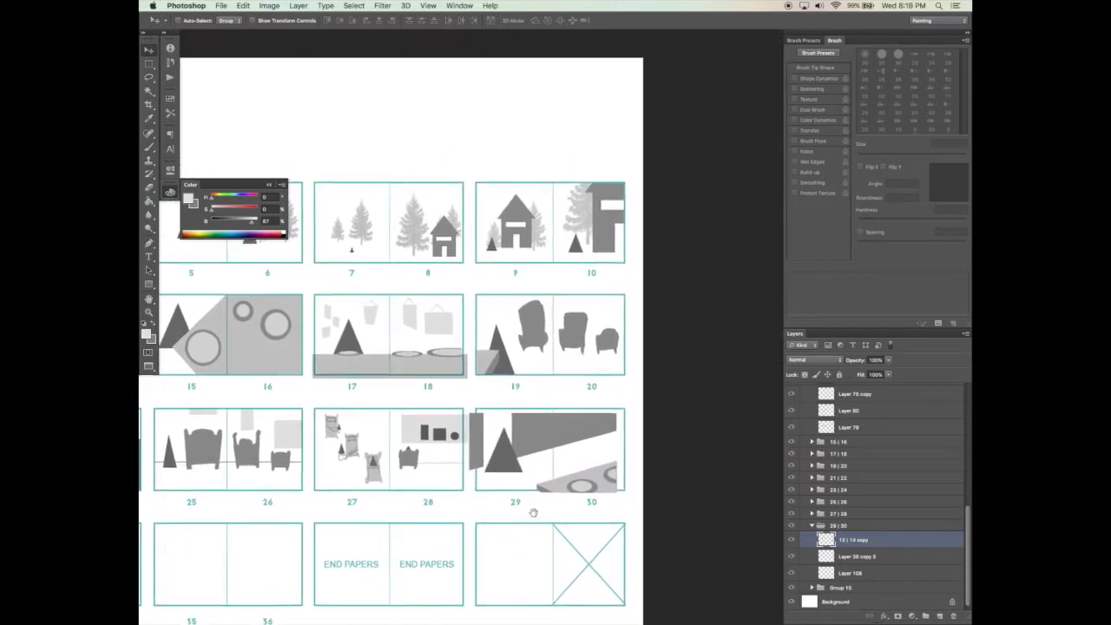
click(818, 362)
click(822, 387)
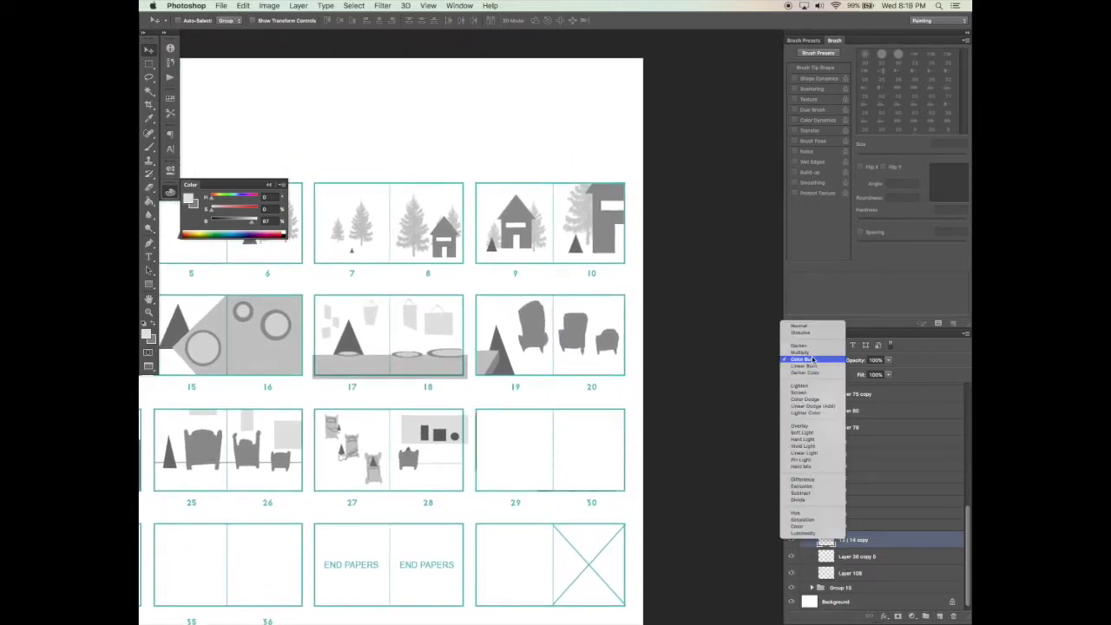
click(819, 356)
Step: Scale the copied artwork down proportionally so it fits the width of page 29
key(super+t)
drag(617, 494, 549, 463)
key(Return)
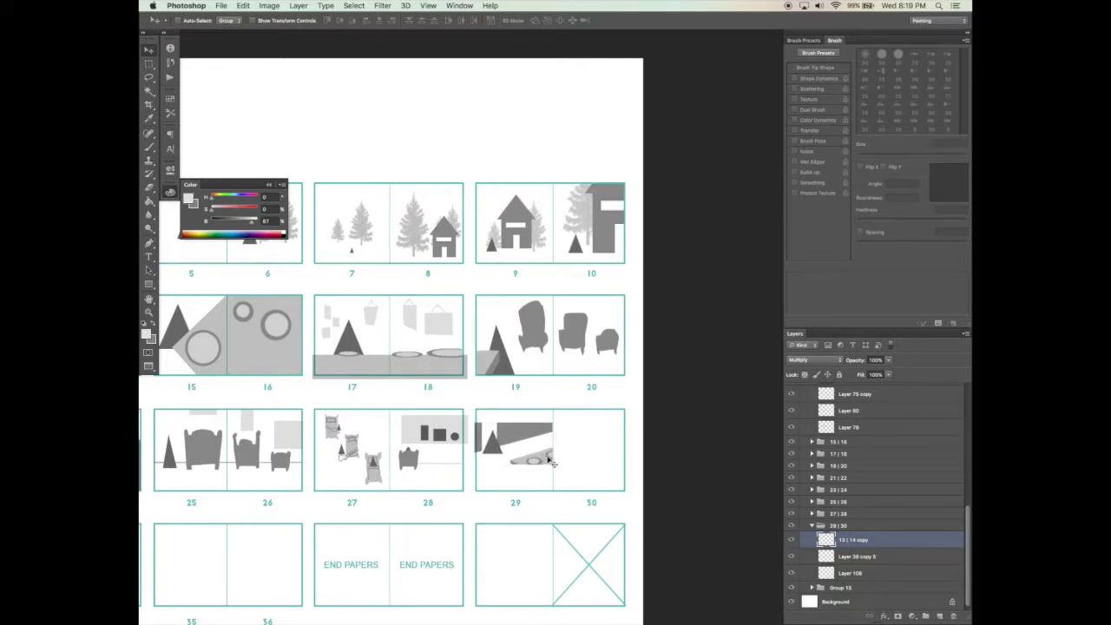
Step: Erase the Goldilocks triangle from the copied artwork on page 29
key(z)
click(546, 414)
click(547, 414)
click(547, 414)
key(e)
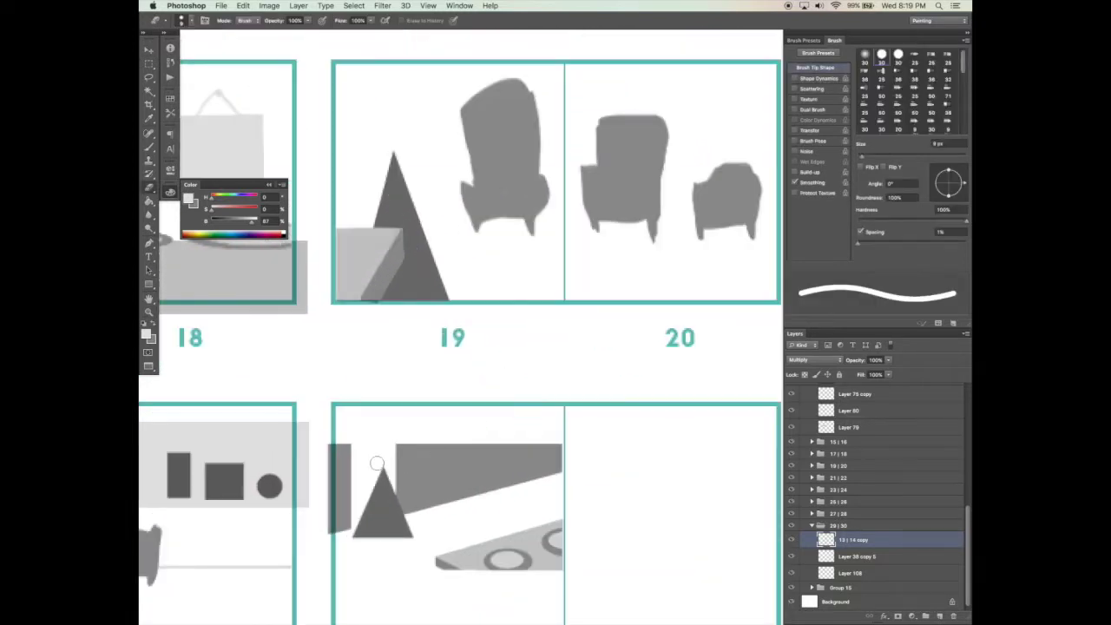
drag(376, 465, 367, 540)
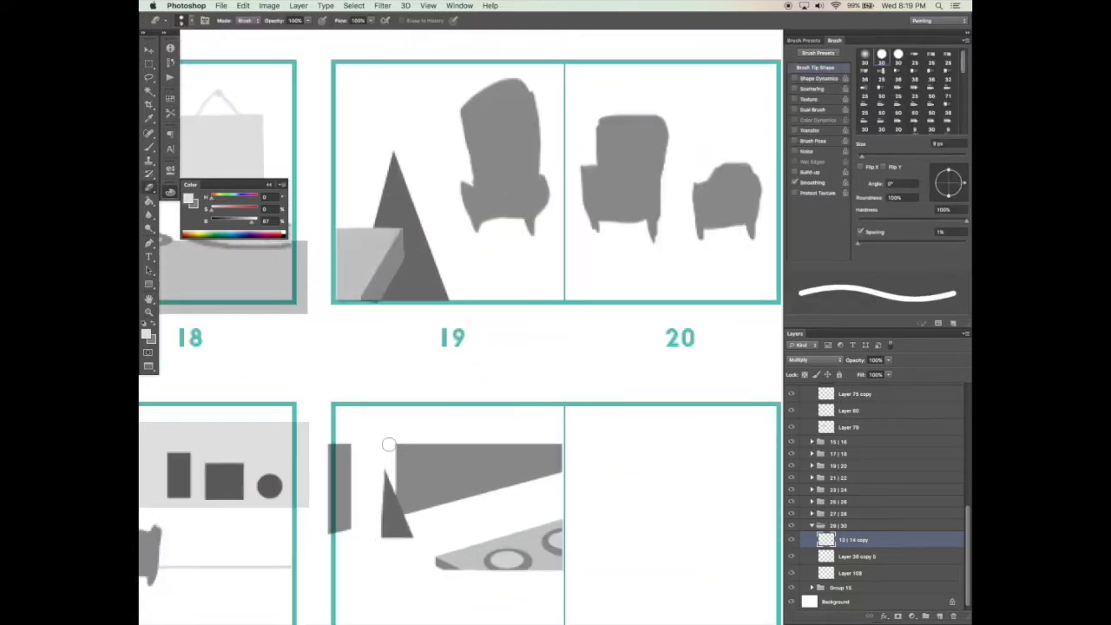
drag(388, 447, 390, 550)
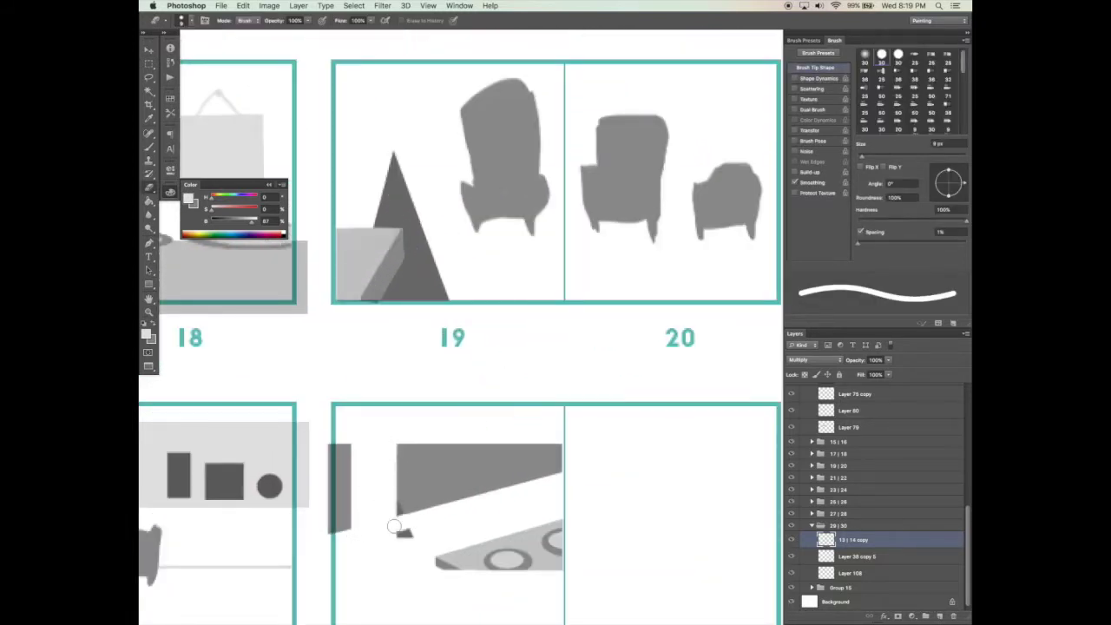
Step: Load the copied layer's outline as a selection and paint out the bowls on the table in the tabletop's light grey
key(b)
super+click(826, 542)
key(super+d)
key(.)
Step: Outline the table's front edge on page 29 with a four-point Pen path, convert it to a selection and paint it in
scroll(503, 529, down, 5)
key(p)
click(436, 455)
click(566, 518)
click(566, 529)
click(436, 467)
click(435, 455)
right_click(501, 468)
click(533, 515)
key(Return)
key(b)
drag(562, 522, 440, 463)
key(super+d)
Step: Add a new layer above Layer 38 copy 5, check that layer's visibility and reselect the 13 | 14 copy layer
click(840, 557)
click(940, 616)
key(super+z)
scroll(542, 467, right, 2)
click(855, 573)
click(792, 573)
click(792, 573)
click(852, 539)
Step: Touch up the table with the Brush and a smaller Eraser near the centre fold, and nudge the artwork into place
mouse_move(485, 460)
mouse_down()
mouse_move(519, 453)
mouse_move(432, 458)
mouse_move(536, 449)
mouse_up()
key(bracketleft)
key(bracketleft)
key(bracketleft)
key(e)
drag(536, 512, 552, 436)
key(v)
drag(521, 482, 527, 478)
Step: Select the dark wall shapes on page 29 and stretch them upward to the page's top border
key(m)
mouse_move(280, 281)
mouse_down()
mouse_move(428, 335)
mouse_move(542, 359)
mouse_up()
key(super+t)
drag(411, 282, 415, 167)
key(Return)
key(super+d)
key(v)
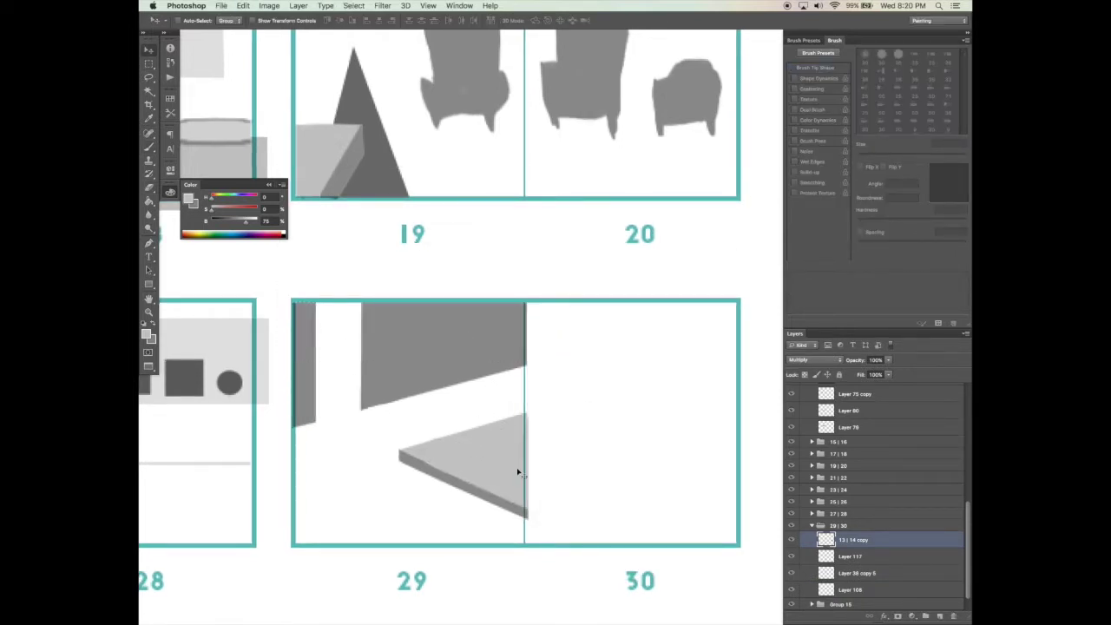
Step: Lasso the table on page 29 and shift it down and left toward the lower border
scroll(518, 473, left, 2)
key(e)
key(l)
mouse_move(601, 372)
mouse_down()
mouse_move(441, 475)
mouse_move(460, 427)
mouse_up()
key(v)
key(l)
mouse_move(539, 464)
mouse_down()
mouse_move(570, 471)
mouse_move(520, 506)
mouse_up()
key(v)
key(super+d)
Step: Paint the tabletop out to the centre fold and delete the parts spilling past page 29's lower border and fold
key(b)
mouse_move(604, 420)
mouse_down()
mouse_move(580, 503)
mouse_move(591, 514)
mouse_move(600, 488)
mouse_up()
scroll(580, 503, down, 1)
key(super+z)
key(m)
drag(636, 562, 497, 522)
key(Delete)
drag(642, 380, 587, 533)
key(Delete)
key(super+d)
Step: On a new layer, stamp a mid-grey oval bowl on the page 29 table with an enlarged, flattened brush
key(b)
click(939, 615)
alt+click(223, 105)
drag(952, 171, 964, 183)
key(bracketright)
key(bracketright)
key(bracketright)
key(bracketright)
click(492, 466)
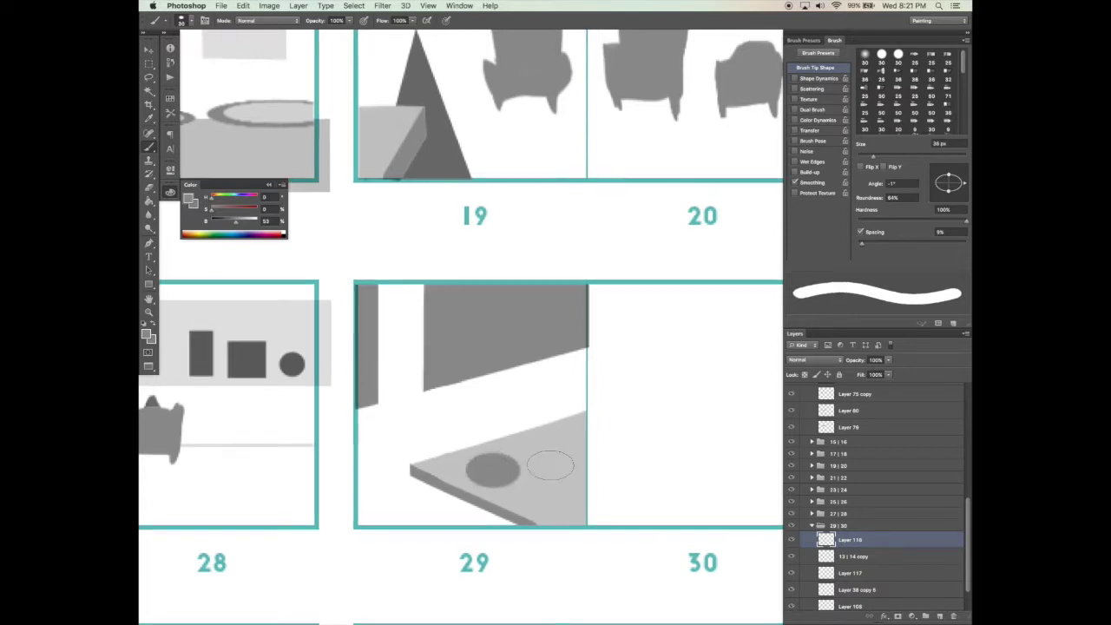
Step: Stamp a second mid-grey bowl beside the first at the centre fold and erase the part extending onto page 30
key(bracketleft)
key(bracketleft)
alt+click(557, 459)
alt+click(557, 460)
alt+click(557, 459)
mouse_move(557, 459)
mouse_down()
mouse_move(706, 524)
mouse_move(687, 520)
mouse_up()
key(super+z)
click(661, 516)
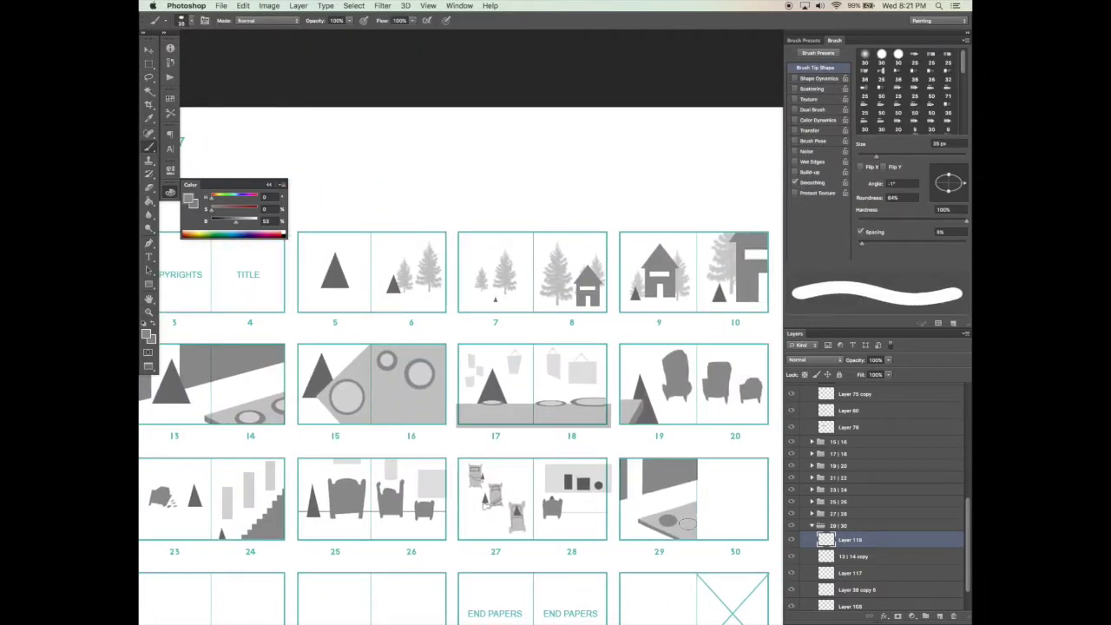
click(691, 518)
key(e)
click(705, 517)
Step: Paint light-grey centres inside both bowls on page 29 and erase the excess beyond the fold
key(b)
alt+click(590, 402)
super+click(680, 519)
super+click(681, 519)
click(642, 524)
click(714, 513)
key(e)
drag(749, 514, 742, 513)
click(735, 513)
super+click(728, 520)
key(v)
Step: On a new layer, draw a tall rectangle and a square above the page 29 table and fill them dark grey
click(939, 615)
key(super+s)
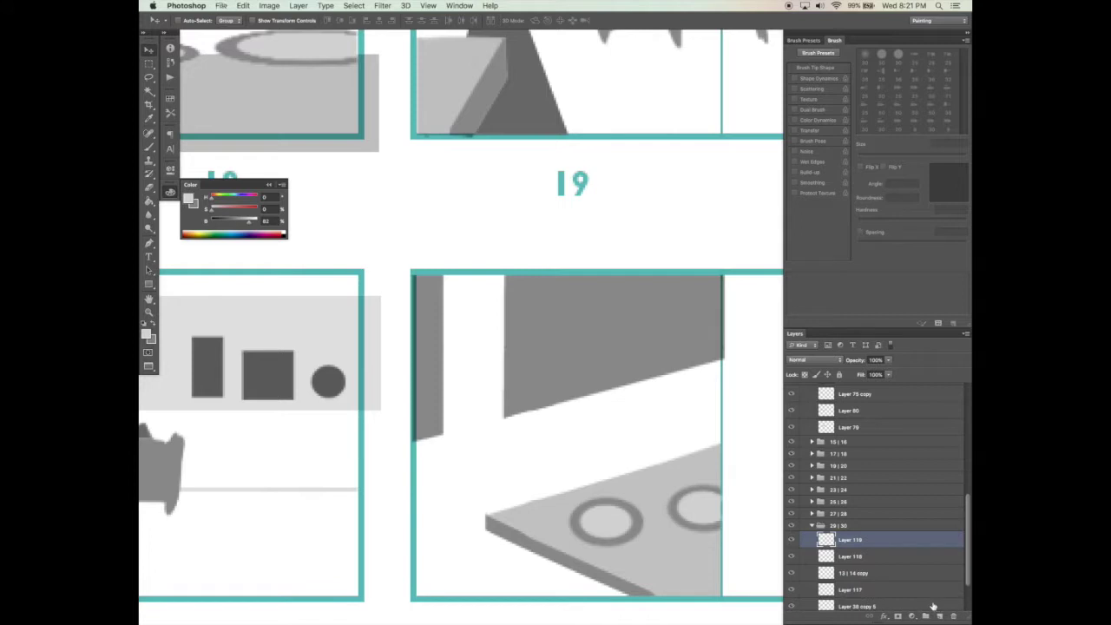
key(g)
key(m)
drag(437, 364, 483, 460)
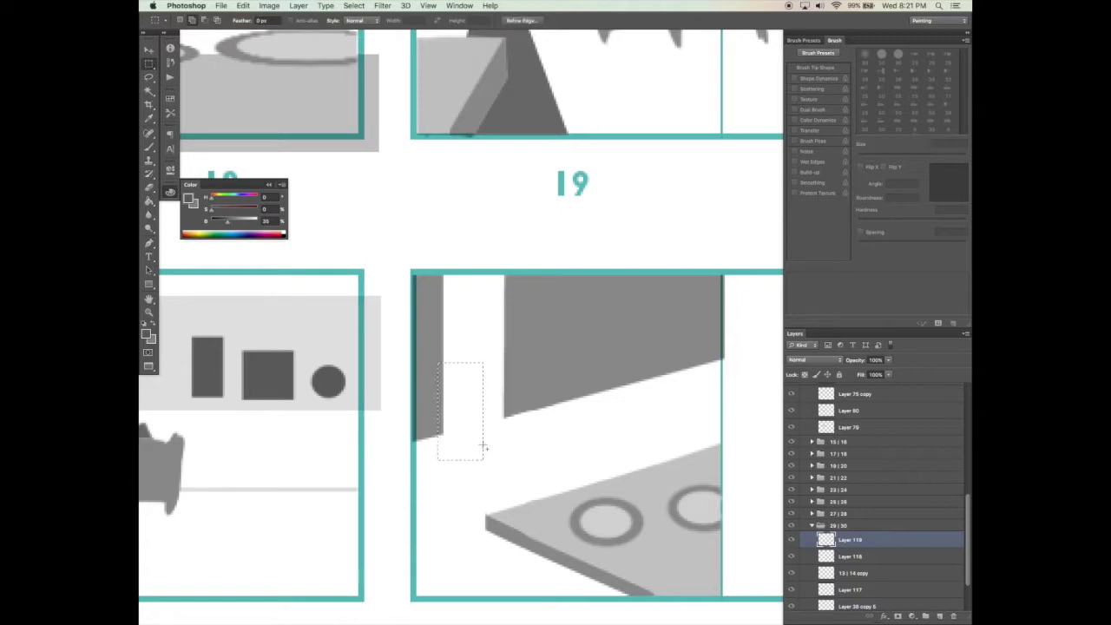
mouse_move(507, 392)
mouse_down()
mouse_move(554, 458)
mouse_move(568, 456)
mouse_up()
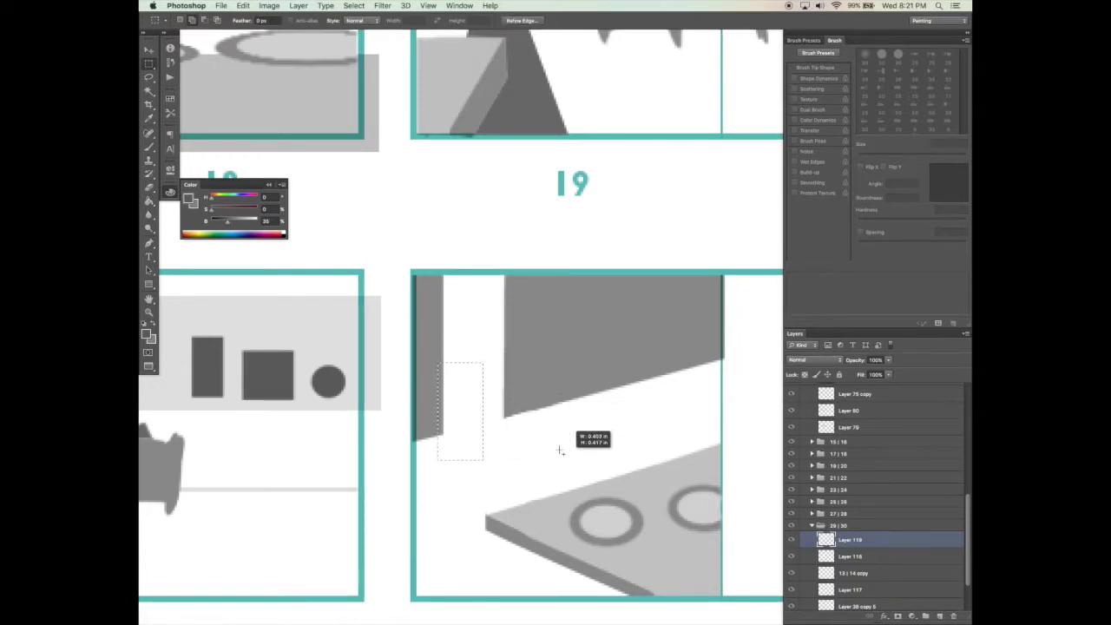
key(g)
click(562, 451)
key(m)
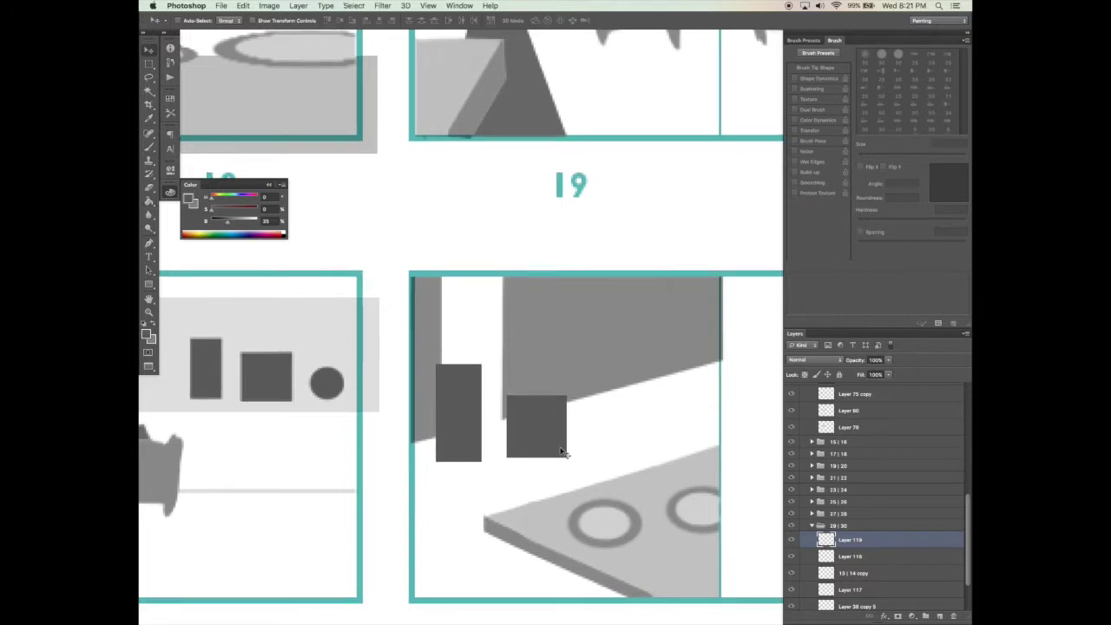
Step: Draw a small circle next to the square on page 29 and fill it dark grey for Baby Bear
drag(566, 417, 558, 431)
click(155, 70)
click(191, 75)
mouse_move(593, 431)
mouse_down()
mouse_move(619, 456)
mouse_move(598, 458)
mouse_move(612, 458)
mouse_move(588, 440)
mouse_up()
key(g)
click(611, 444)
key(super+d)
alt+click(625, 454)
Step: Resize the three bear shapes on page 29 and position them behind the table
key(v)
key(super+t)
drag(607, 404, 635, 384)
key(Return)
drag(631, 441, 618, 449)
drag(710, 546, 605, 540)
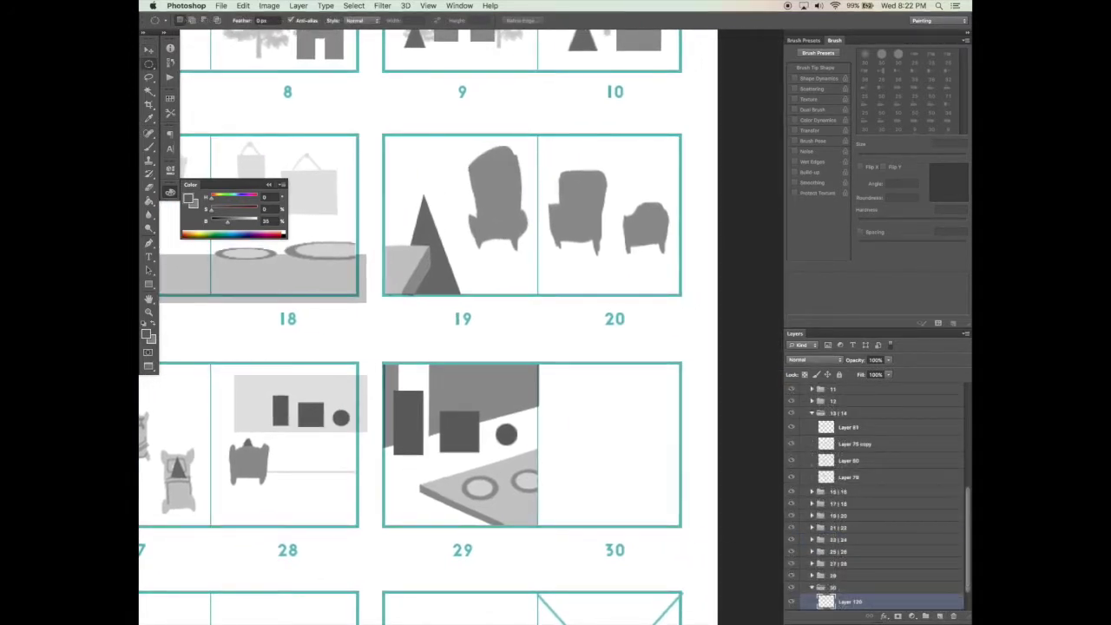
Step: Draw a wide horizontal rectangle on page 30 and fill it with the tabletop's light grey
click(148, 63)
click(208, 61)
drag(557, 456, 659, 490)
key(g)
alt+click(524, 465)
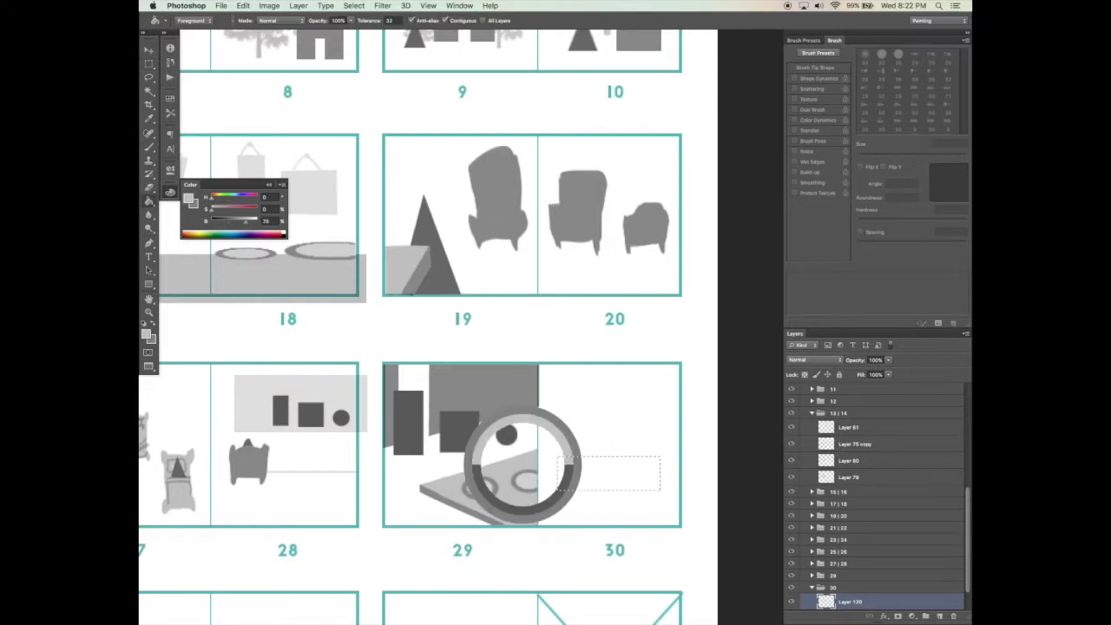
click(608, 473)
key(super+d)
Step: Copy the three bear shapes onto page 30 and erase the parts of the rectangle and square overlapping the light-grey table
key(v)
scroll(607, 473, right, 1)
scroll(521, 469, right, 2)
drag(448, 435, 609, 472)
key(e)
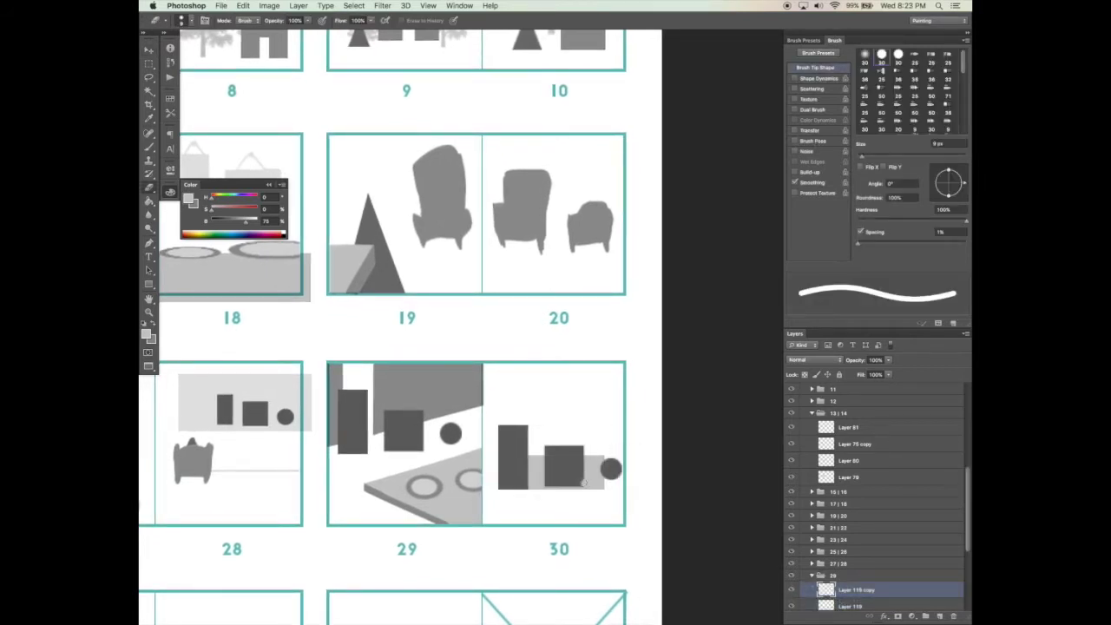
drag(497, 485, 556, 474)
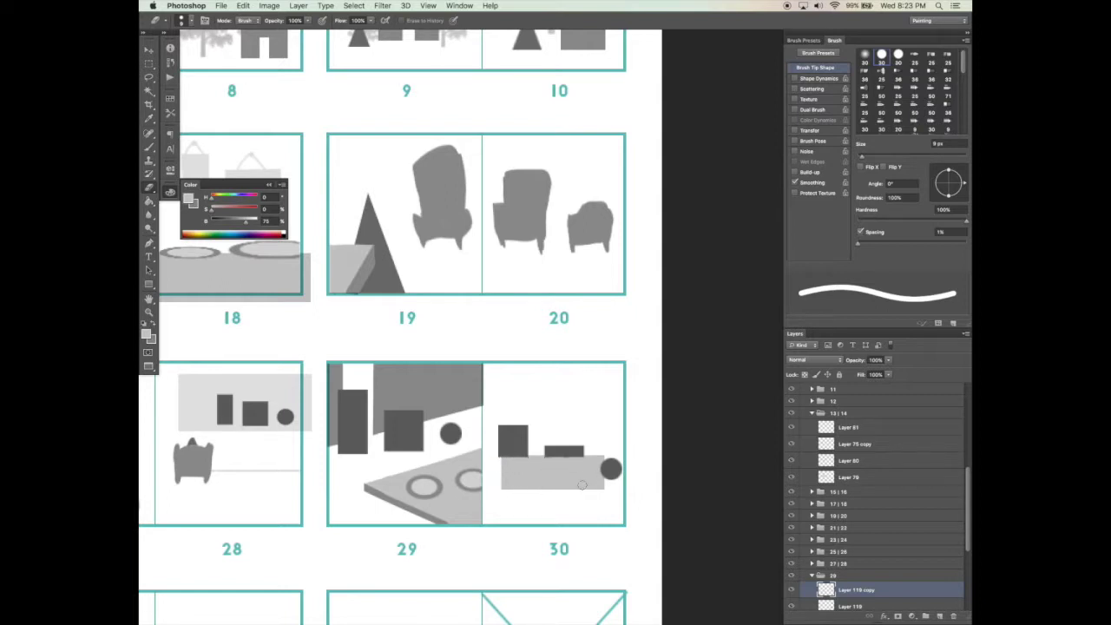
Step: Move the copied bear shapes layer into group 30, below the light-grey table layer
scroll(965, 551, down, 2)
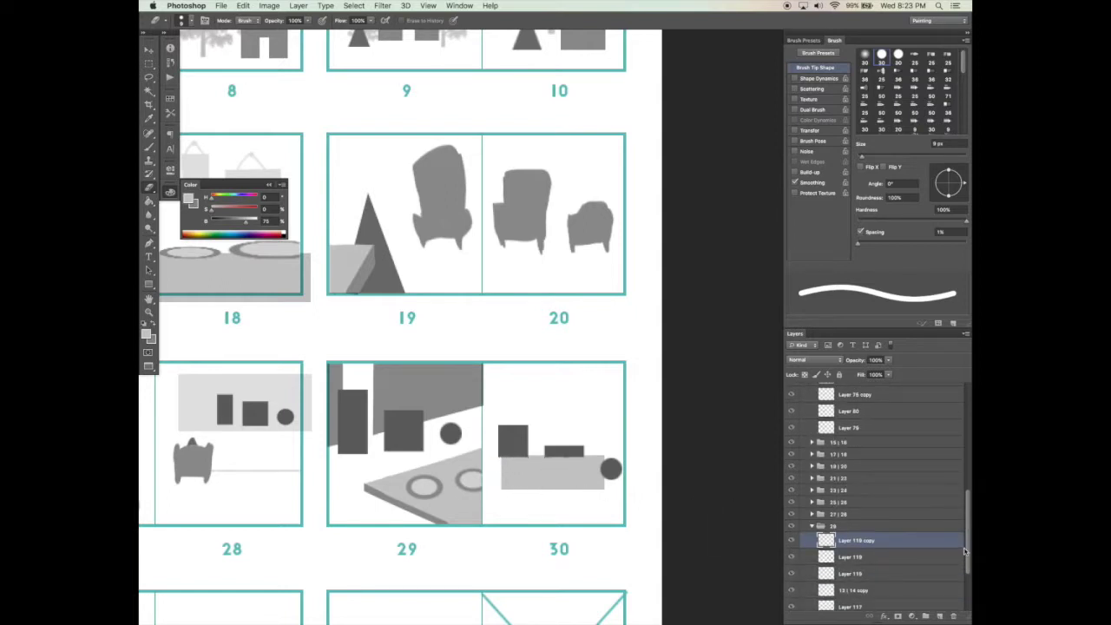
scroll(954, 549, down, 2)
drag(872, 507, 861, 598)
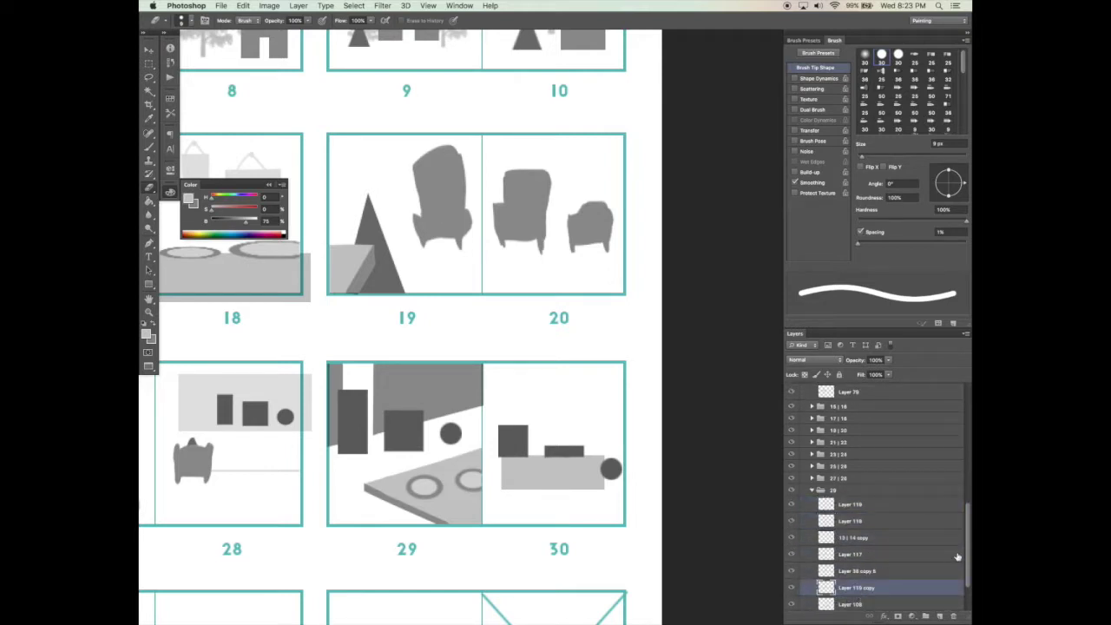
scroll(964, 560, down, 2)
drag(857, 533, 852, 580)
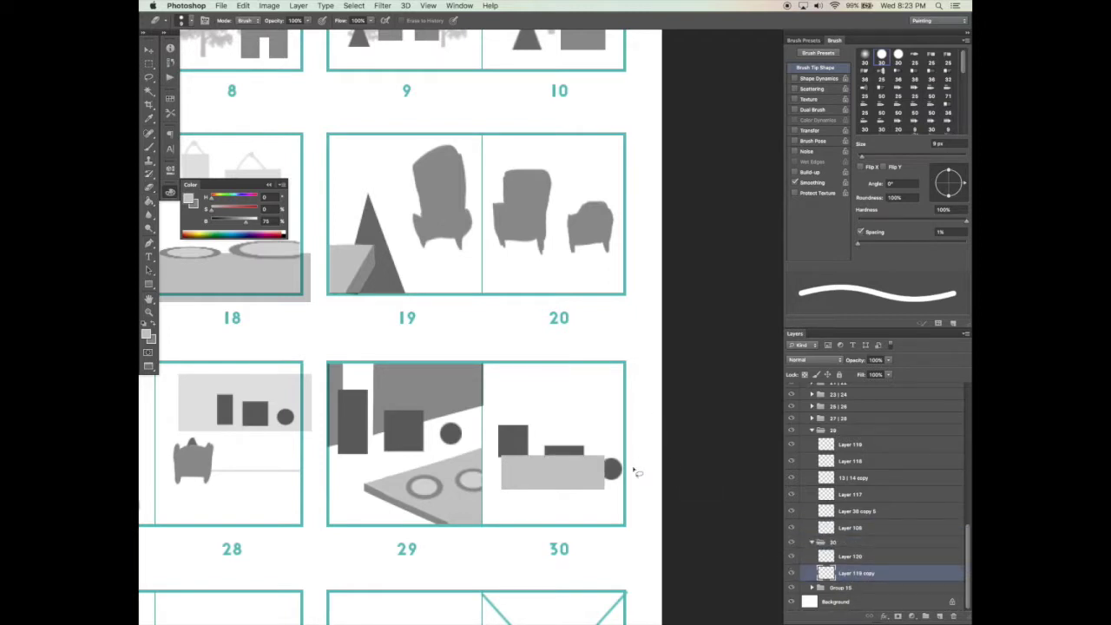
Step: Lasso the Baby Bear circle on page 30 and move it up and left to the table's upper right corner
key(l)
key(v)
drag(609, 438, 597, 415)
key(super+d)
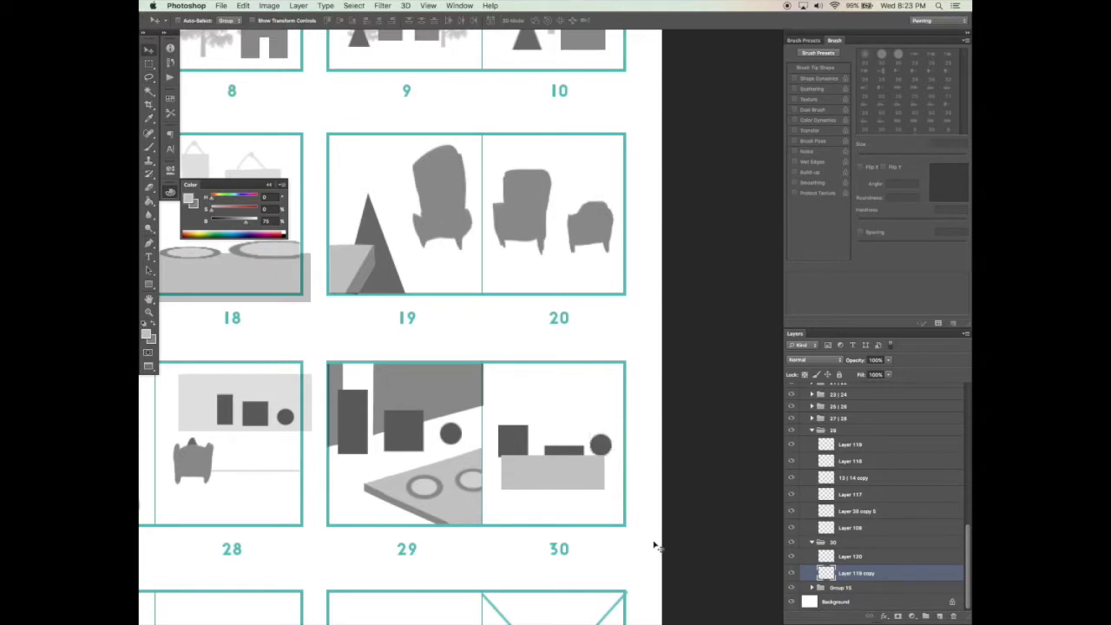
Step: Select the tall bear rectangle's area on page 30 and repaint it dark grey down behind the table
key(b)
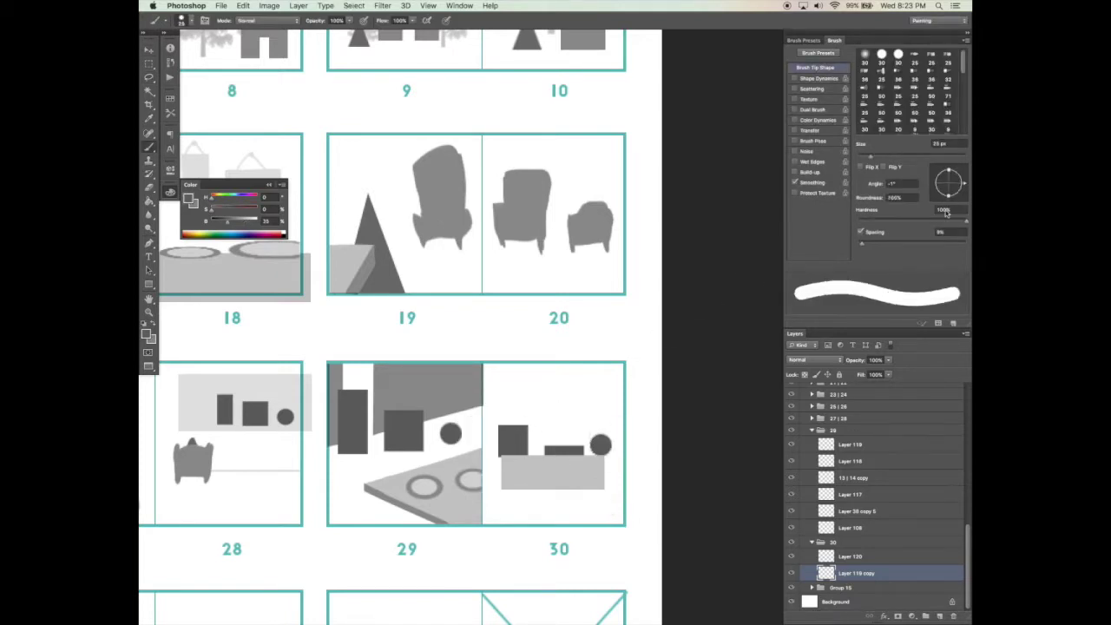
key(m)
drag(497, 424, 528, 491)
key(b)
key(super+d)
key(super+d)
key(v)
drag(634, 501, 697, 506)
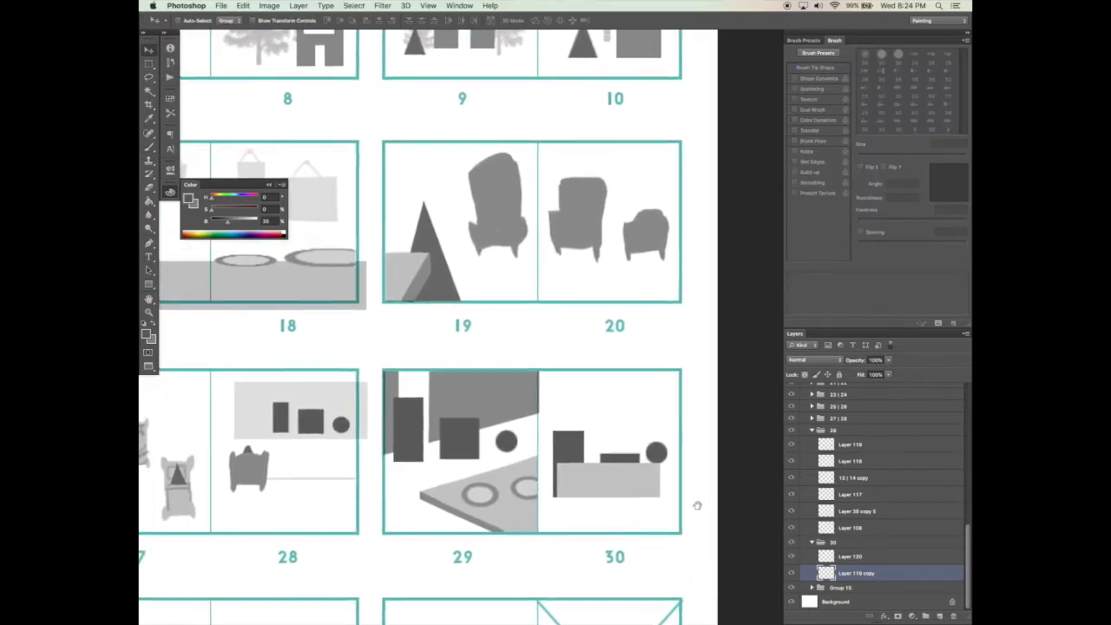
Step: Add a new layer beneath the table layers in group 29 and paint dark grey under the table's lower-left edge on page 29
right_click(489, 529)
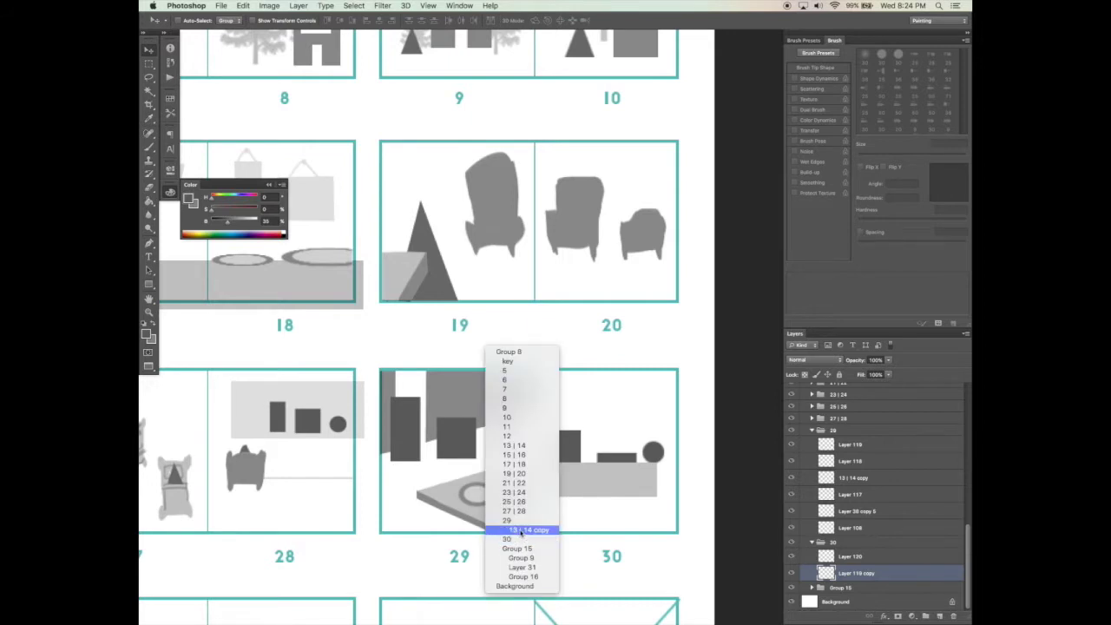
click(521, 529)
click(878, 529)
click(938, 616)
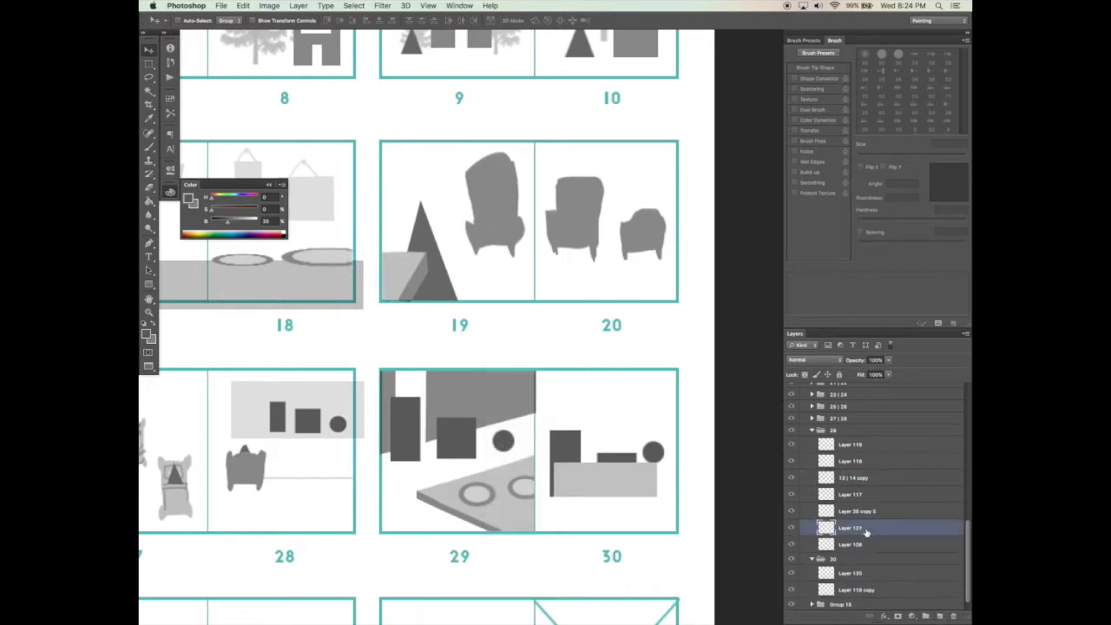
key(b)
alt+click(476, 512)
drag(435, 477, 503, 527)
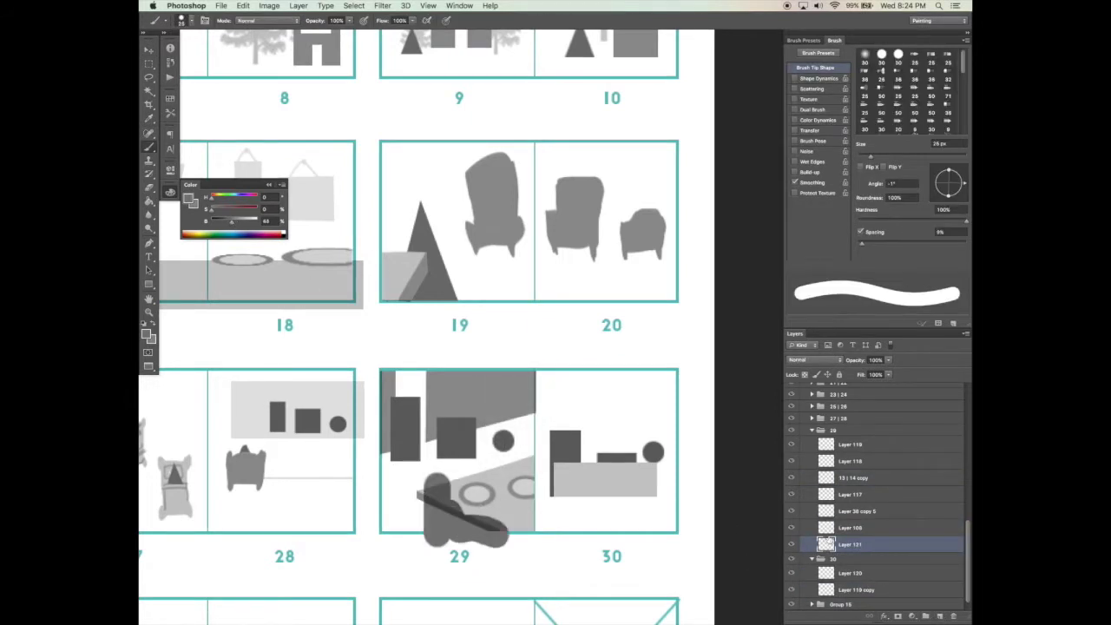
key(Return)
Step: Toggle layer visibility to find the page 28 layer left in group 29, and move it into group 27 | 28
key(v)
right_click(320, 429)
click(319, 428)
right_click(320, 429)
click(321, 427)
click(812, 419)
click(791, 430)
click(792, 431)
click(791, 444)
click(791, 445)
click(792, 477)
click(792, 478)
click(792, 512)
click(793, 513)
drag(839, 512, 838, 418)
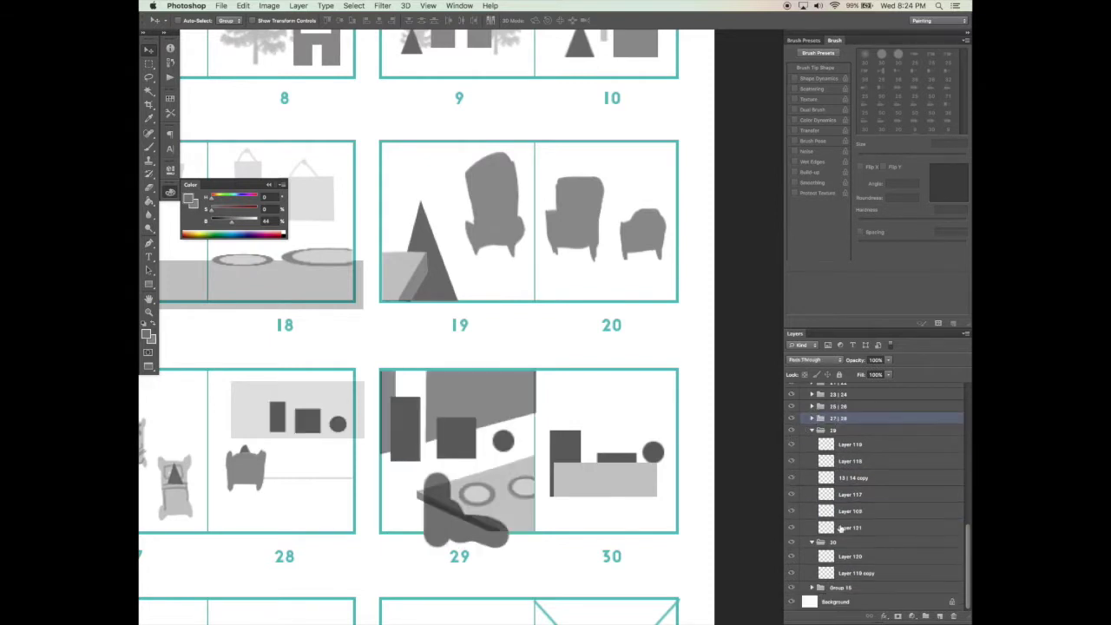
Step: Cut the new dark-grey paint back to the table's outline and erase the excess beside the table's left corner
super+click(825, 515)
key(Return)
super+click(826, 480)
click(842, 528)
key(super+x)
key(e)
drag(424, 486, 447, 477)
Step: Delete the strip of dark-grey table side that extends below page 29's frame
key(m)
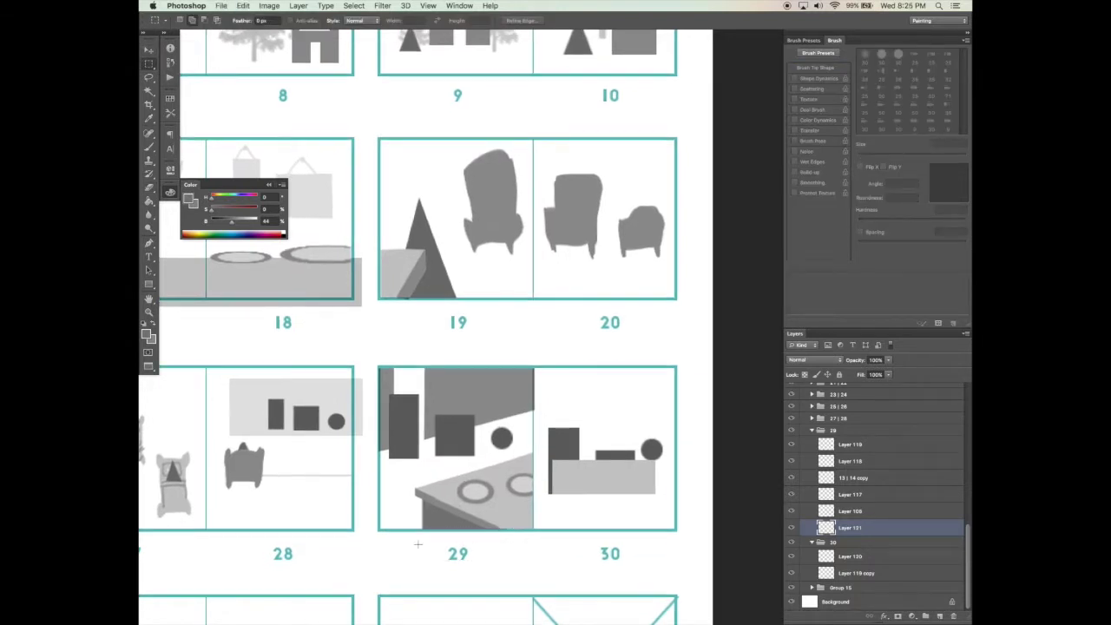
drag(528, 538, 407, 531)
key(Delete)
key(super+d)
key(v)
scroll(593, 582, up, 1)
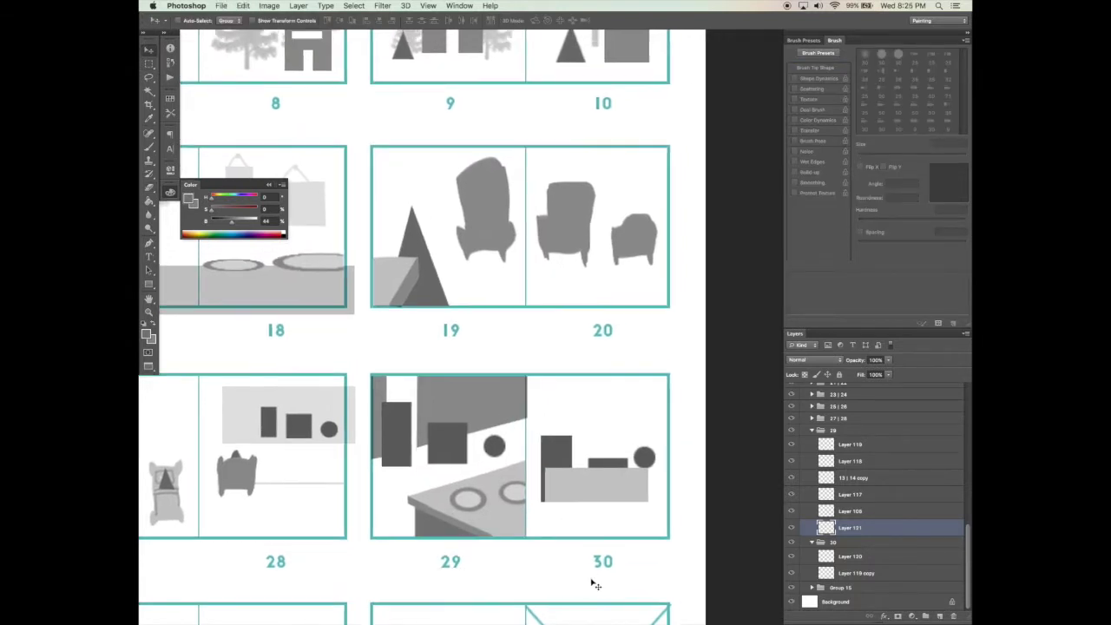
Step: Merge the 13 | 14 copy layer, holding page 29's wall and table, with the painted table side layer beneath it
alt+super+click(610, 574)
alt+super+click(610, 575)
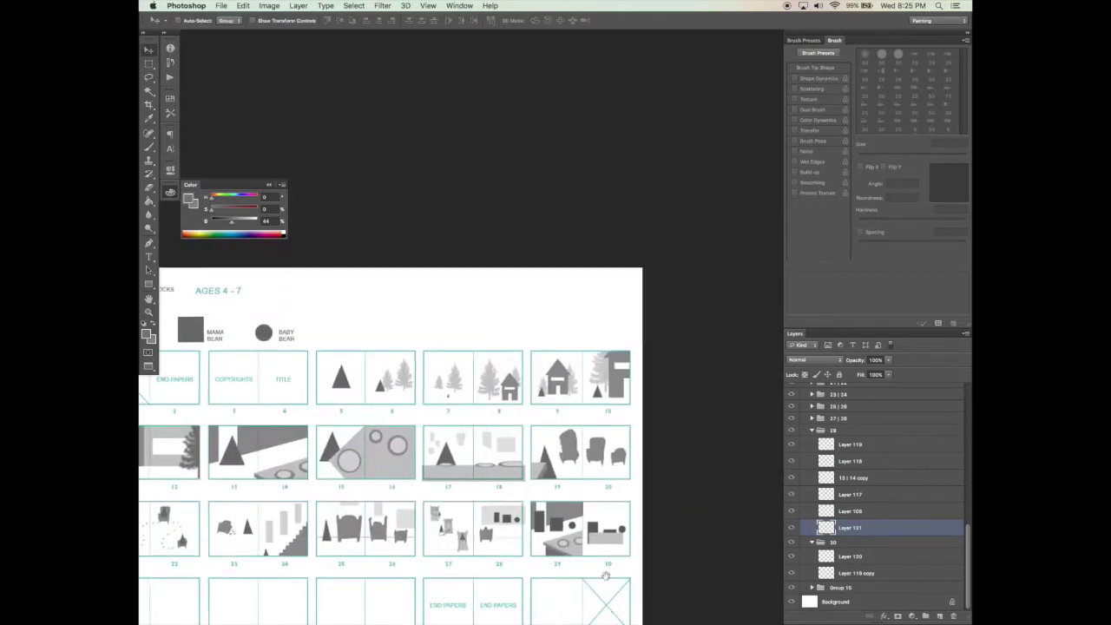
drag(610, 574, 603, 540)
super+click(566, 511)
super+click(565, 511)
right_click(555, 510)
click(580, 369)
double_click(791, 477)
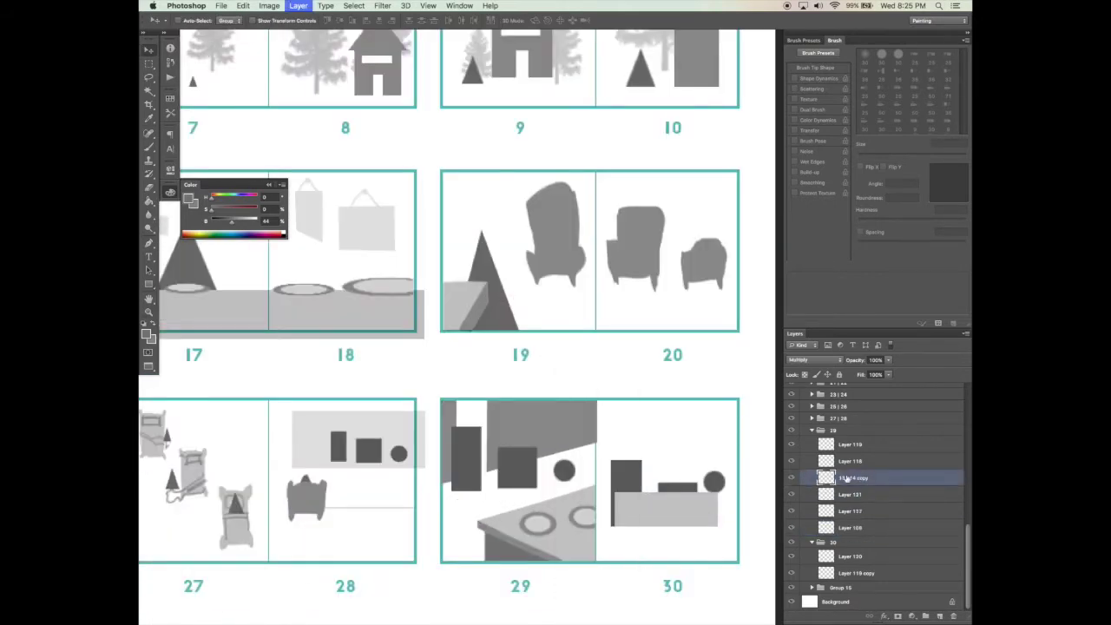
key(ctrl+e)
Step: Flip page 29's merged wall and table layer horizontally
key(l)
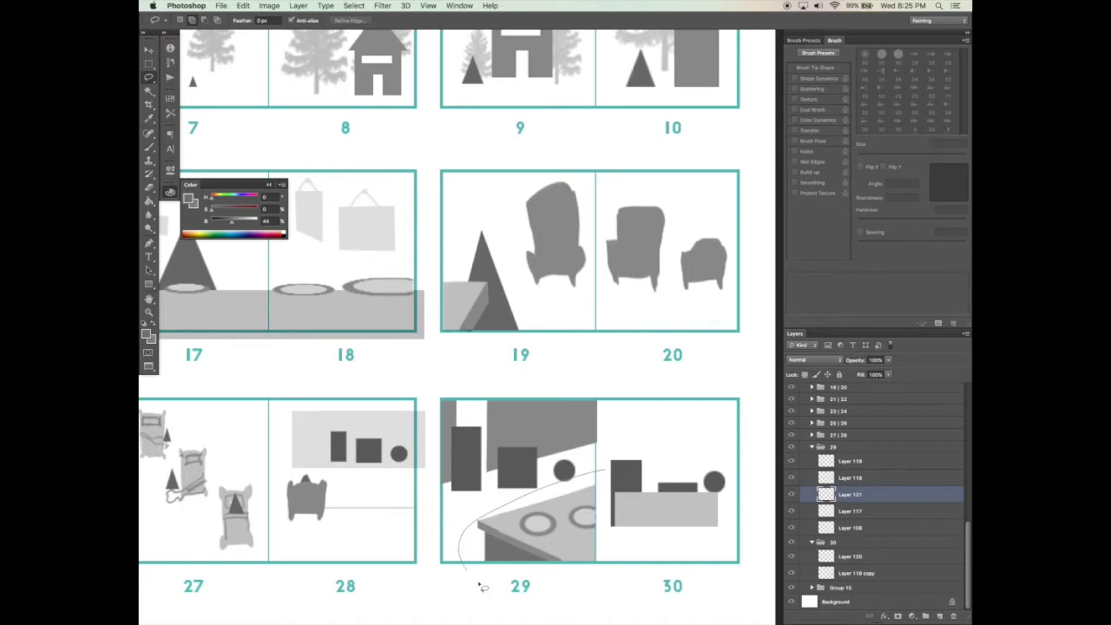
key(v)
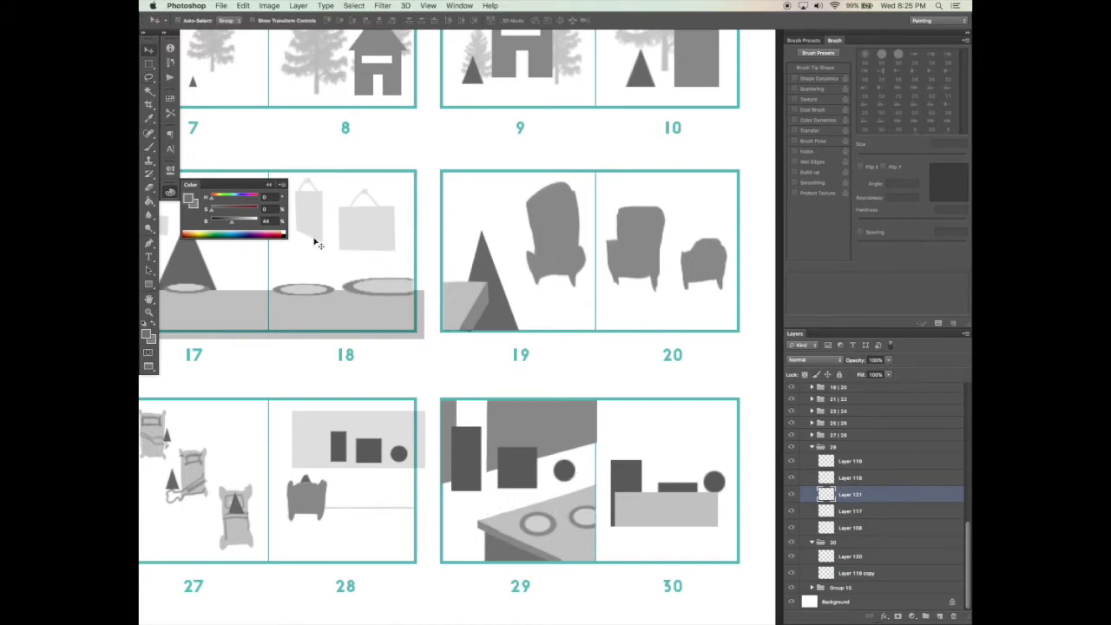
click(243, 7)
mouse_move(356, 237)
click(406, 364)
scroll(646, 499, right, 2)
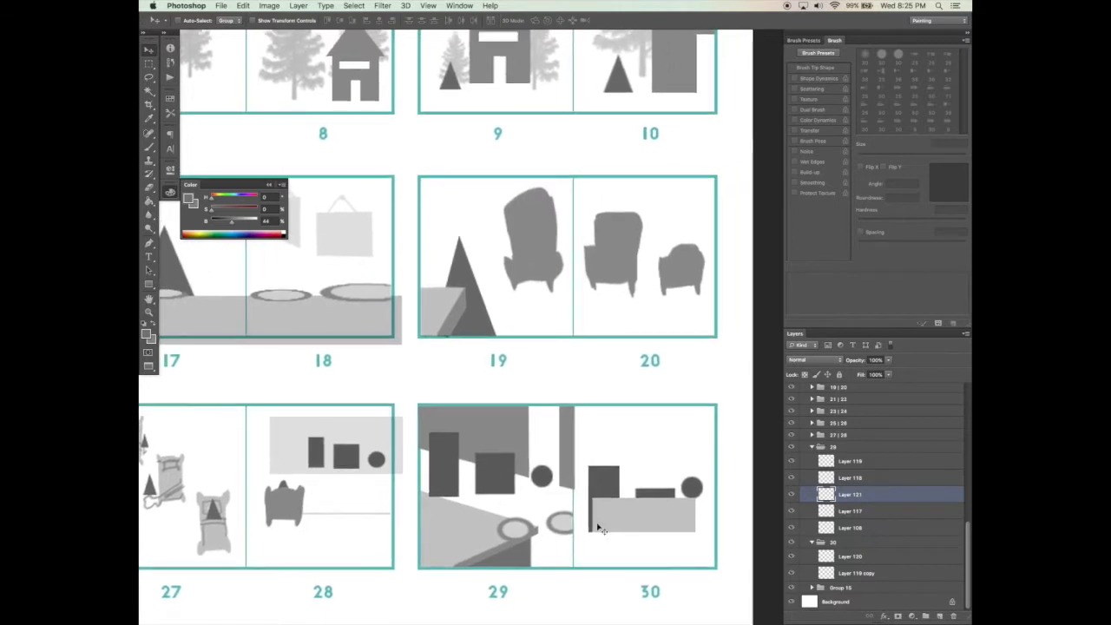
Step: Move the two plates left onto the flipped table on page 29 and flip them horizontally to match its perspective
click(793, 479)
click(793, 480)
click(830, 478)
drag(561, 530, 491, 528)
click(244, 5)
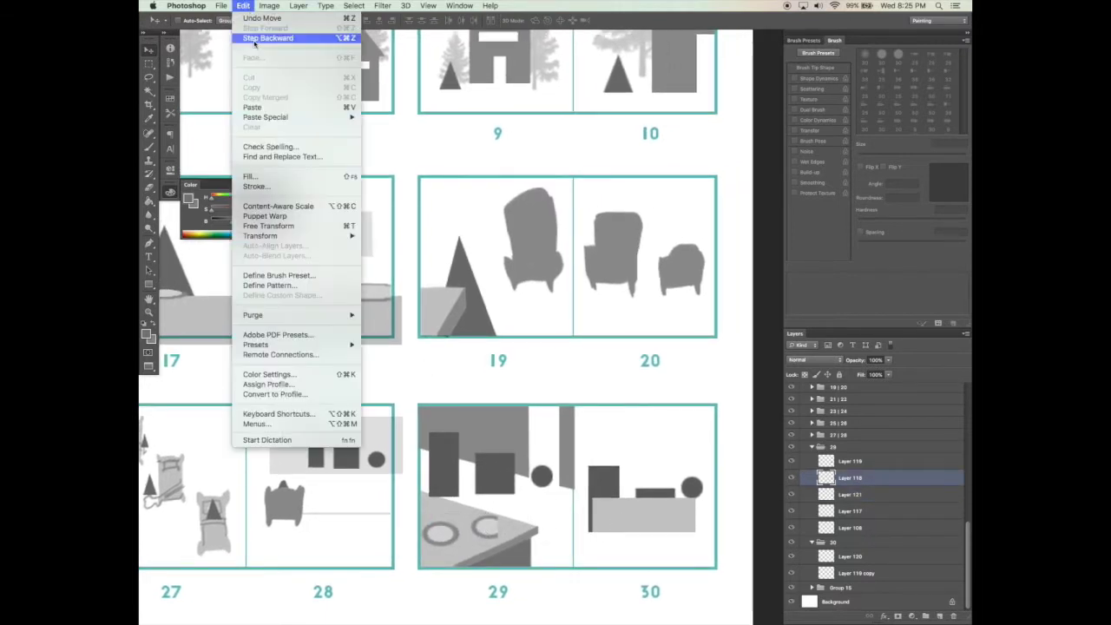
mouse_move(333, 240)
click(382, 367)
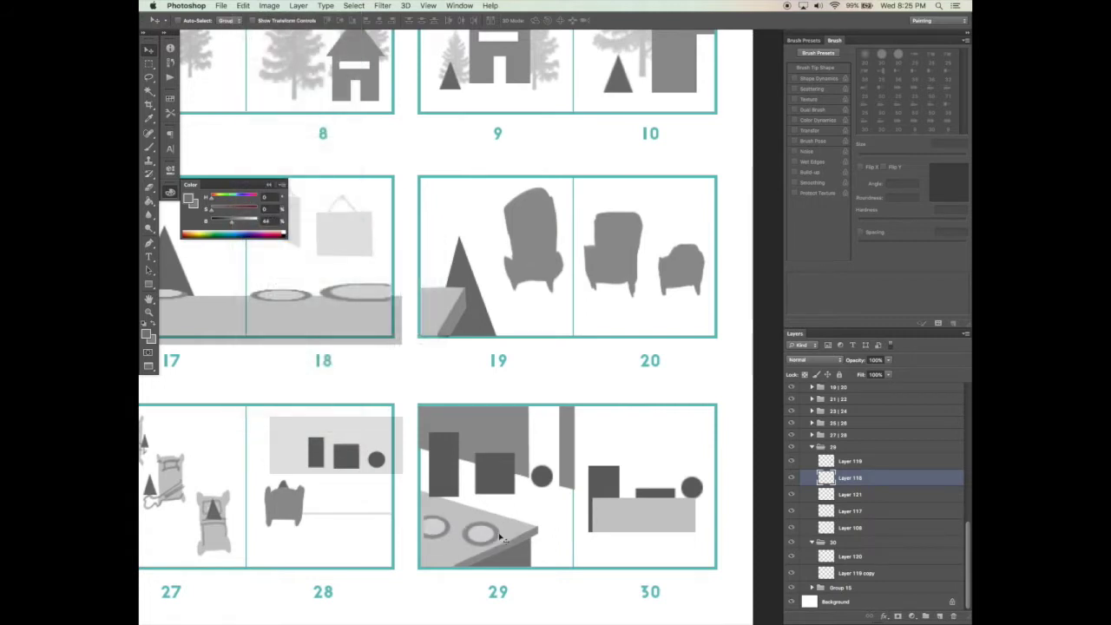
drag(490, 536, 493, 539)
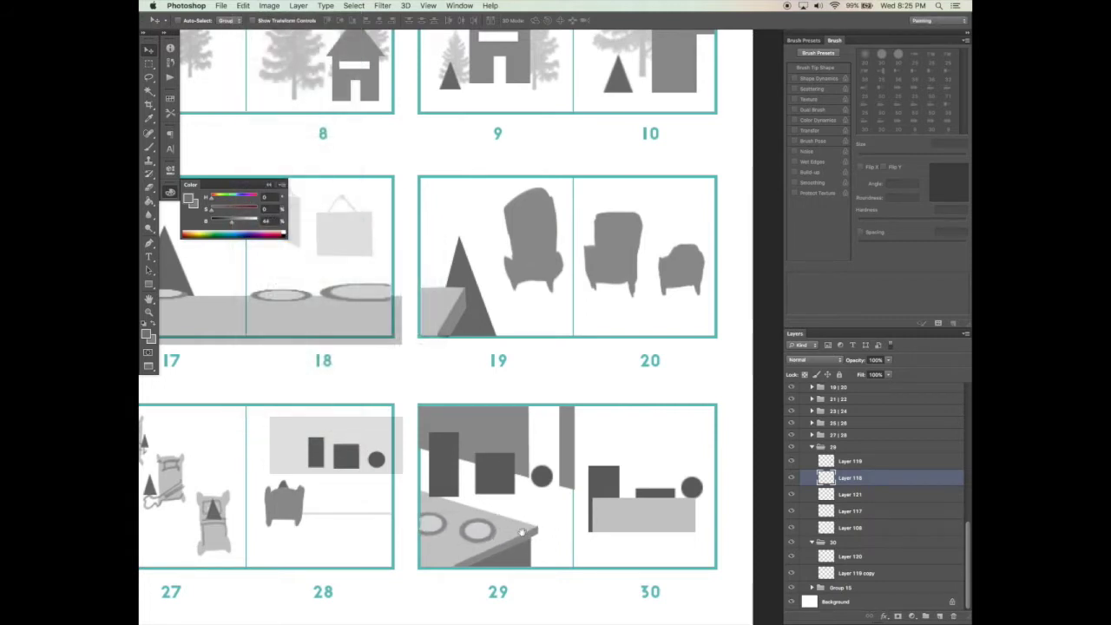
Step: Reorder group 29 so the bear shapes layer sits between the plates layer and the merged table layer
scroll(519, 534, down, 1)
click(851, 465)
key(super+bracketleft)
key(super+bracketleft)
key(super+bracketleft)
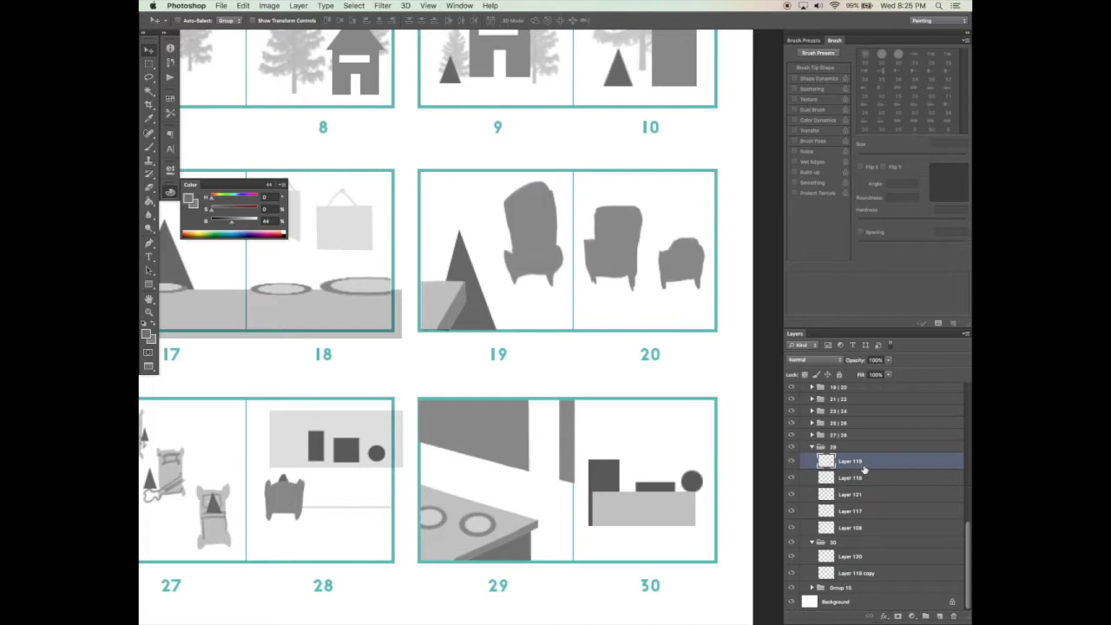
drag(848, 493, 853, 481)
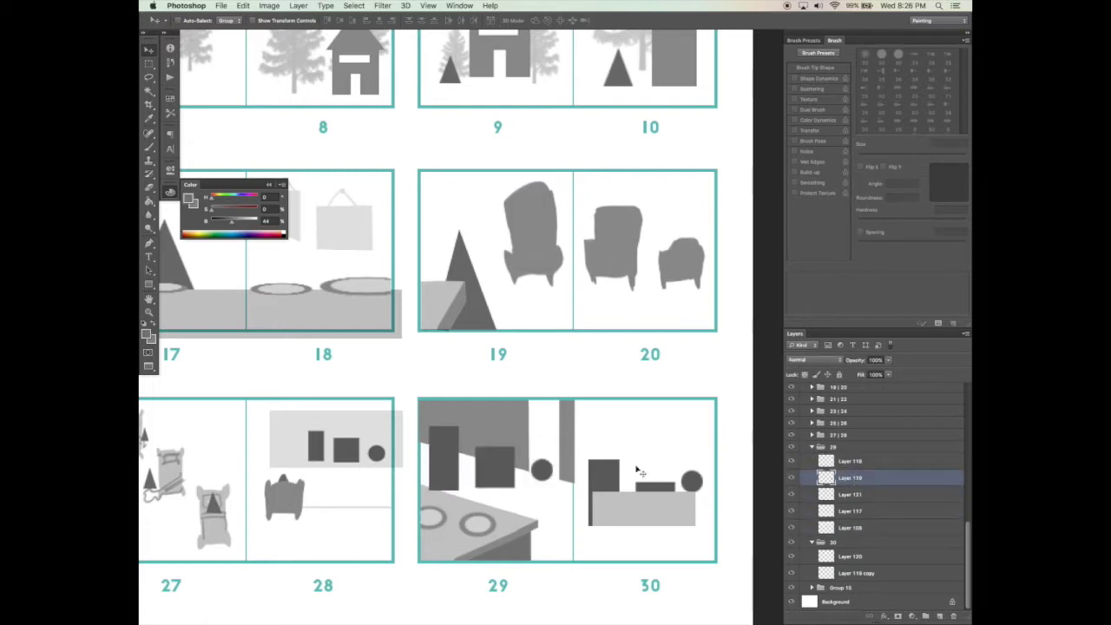
Step: Move the three bears slightly down and left on page 29 and erase the part of the tall rectangle overlapping the table
mouse_move(502, 482)
mouse_down()
mouse_move(517, 468)
mouse_move(498, 490)
mouse_up()
key(b)
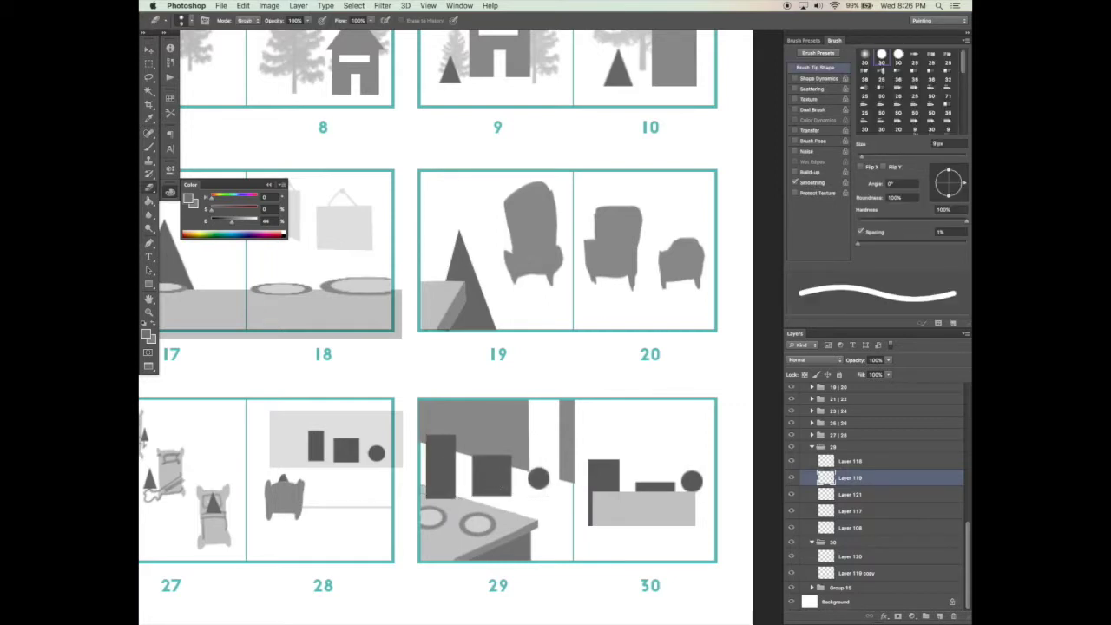
scroll(476, 518, right, 2)
key(v)
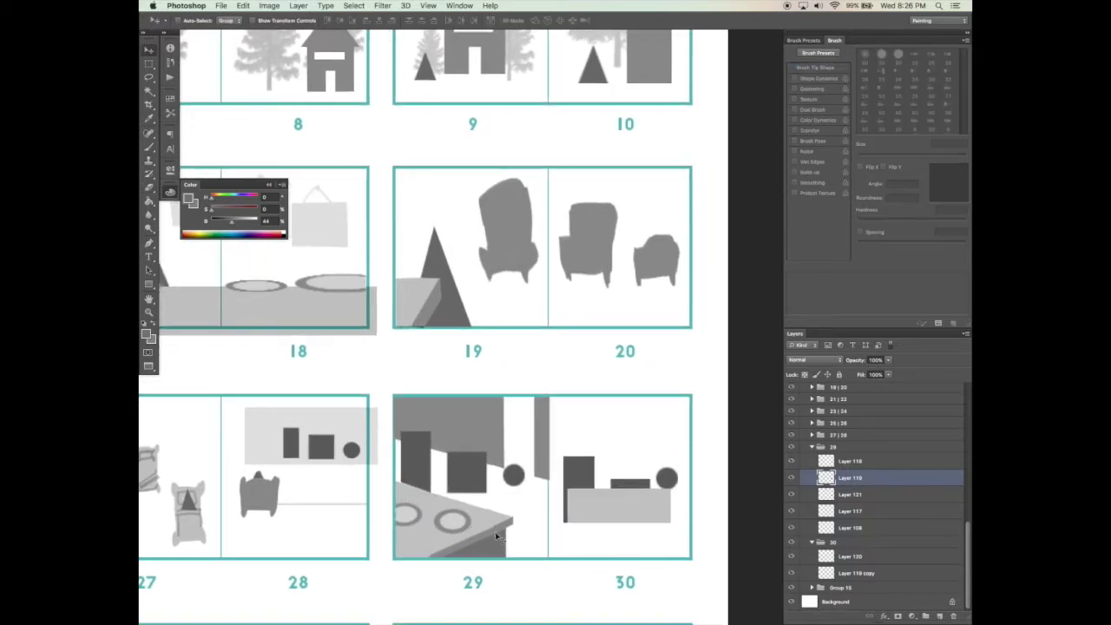
Step: Select the narrow grey wall strip at page 29's right edge on the merged wall and table layer and delete it
mouse_move(507, 539)
mouse_down()
mouse_move(552, 522)
mouse_move(518, 534)
mouse_up()
click(791, 477)
click(791, 477)
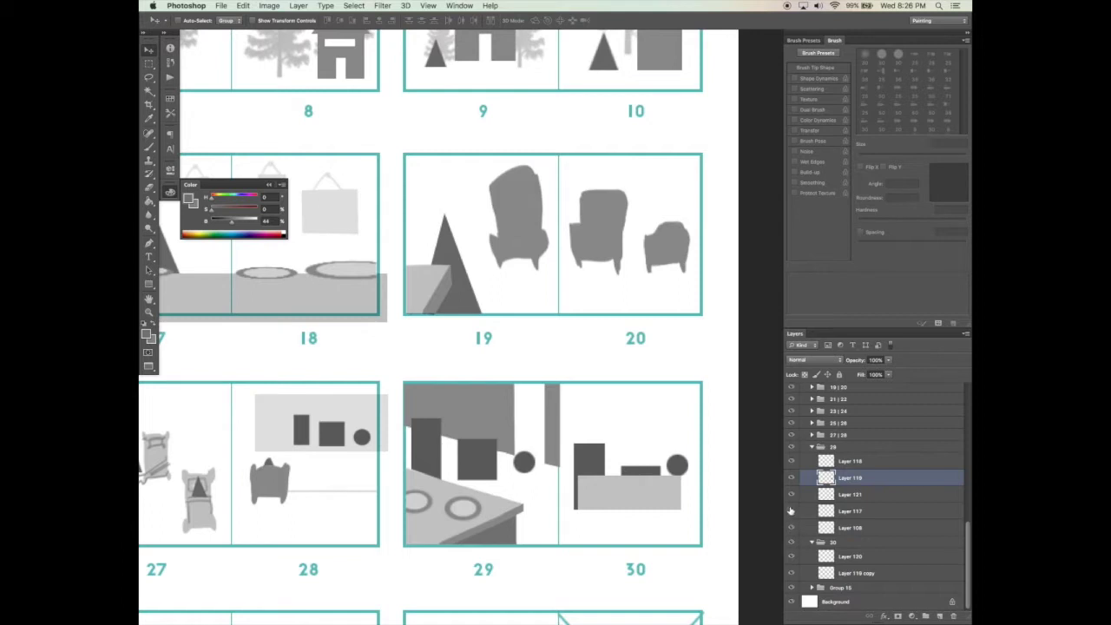
click(791, 494)
click(791, 494)
click(807, 493)
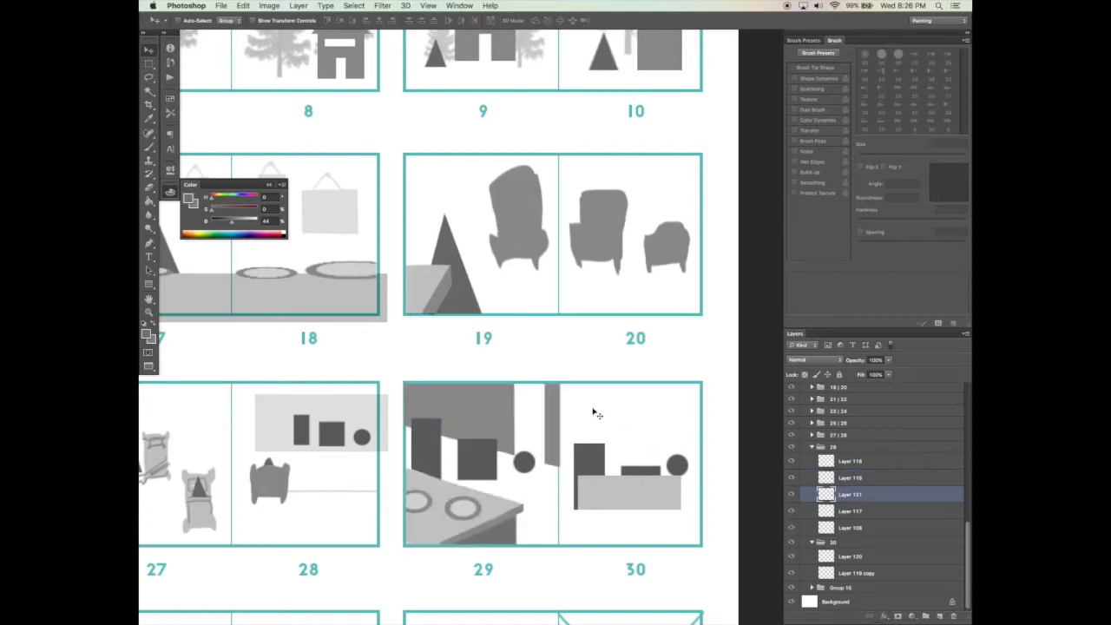
key(m)
drag(573, 368, 543, 487)
key(BackSpace)
key(super+d)
key(v)
drag(579, 531, 576, 530)
Step: On a new layer below the merged wall and table layer, paint a lighter-grey strip along the wall's right edge with a 14 px brush
key(b)
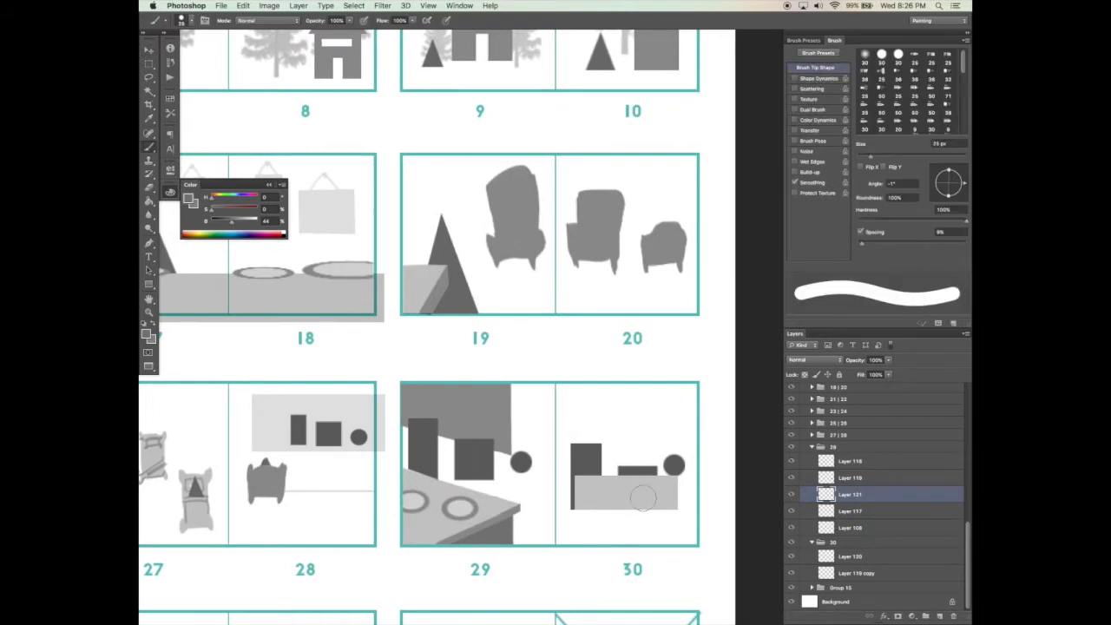
click(859, 516)
click(939, 615)
drag(871, 157, 864, 157)
alt+click(501, 408)
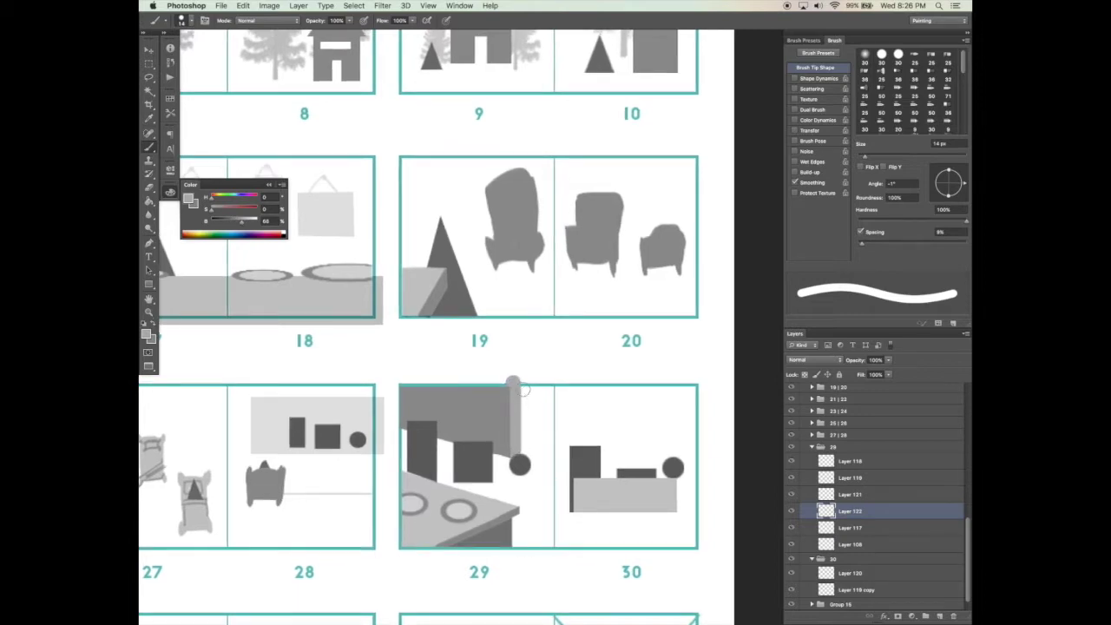
key(e)
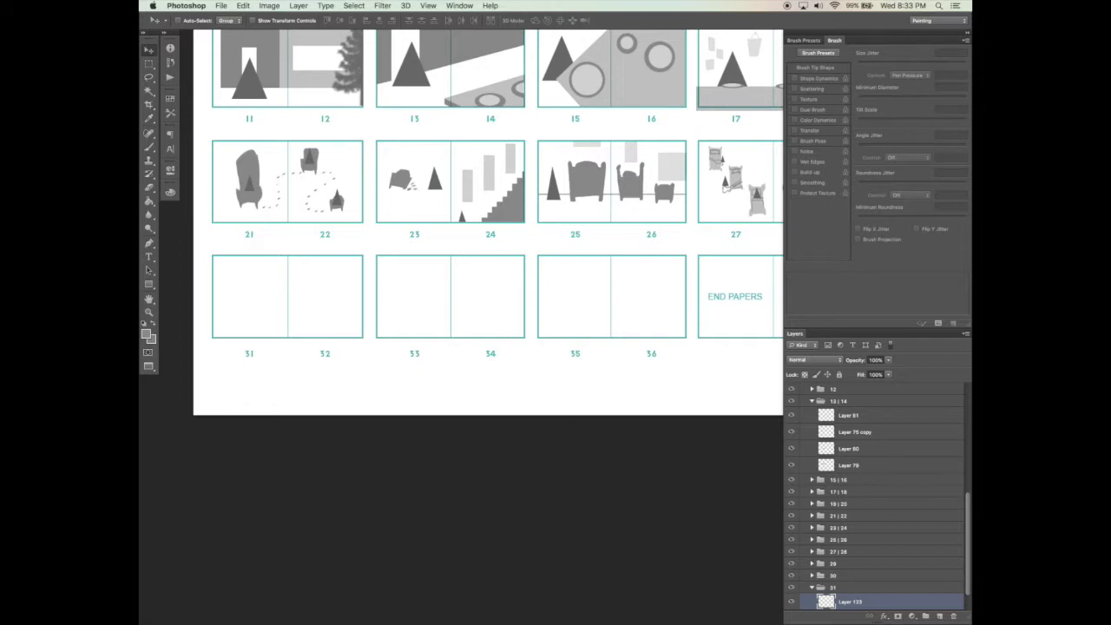
Step: Duplicate the three armchairs from pages 19 and 20 and move the copied layer into group 31
scroll(468, 312, right, 5)
scroll(468, 312, up, 3)
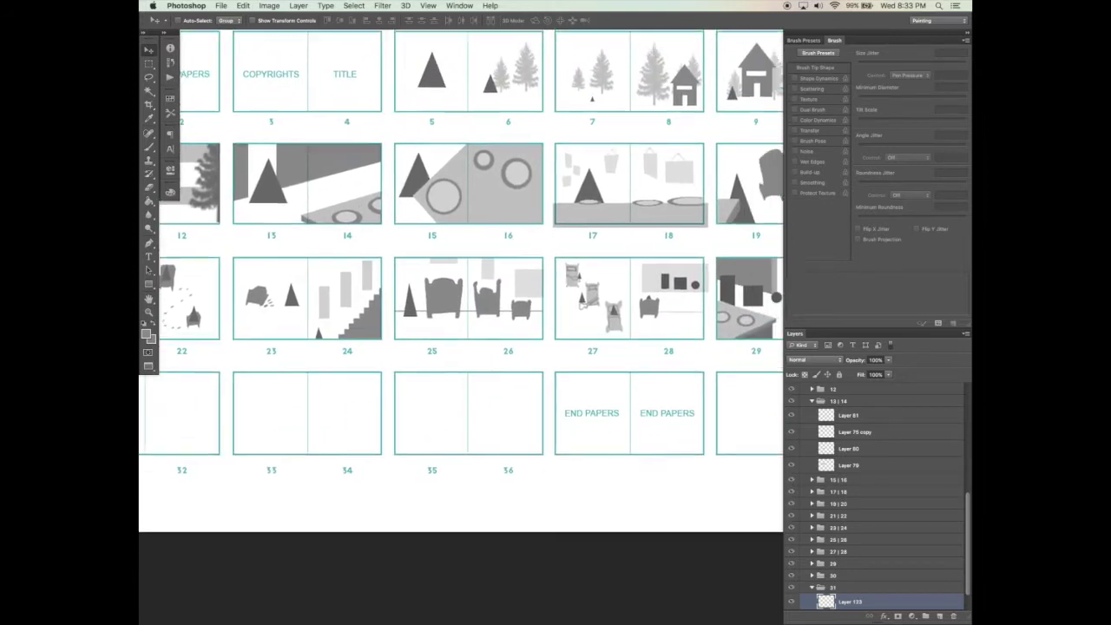
scroll(468, 312, right, 3)
right_click(594, 213)
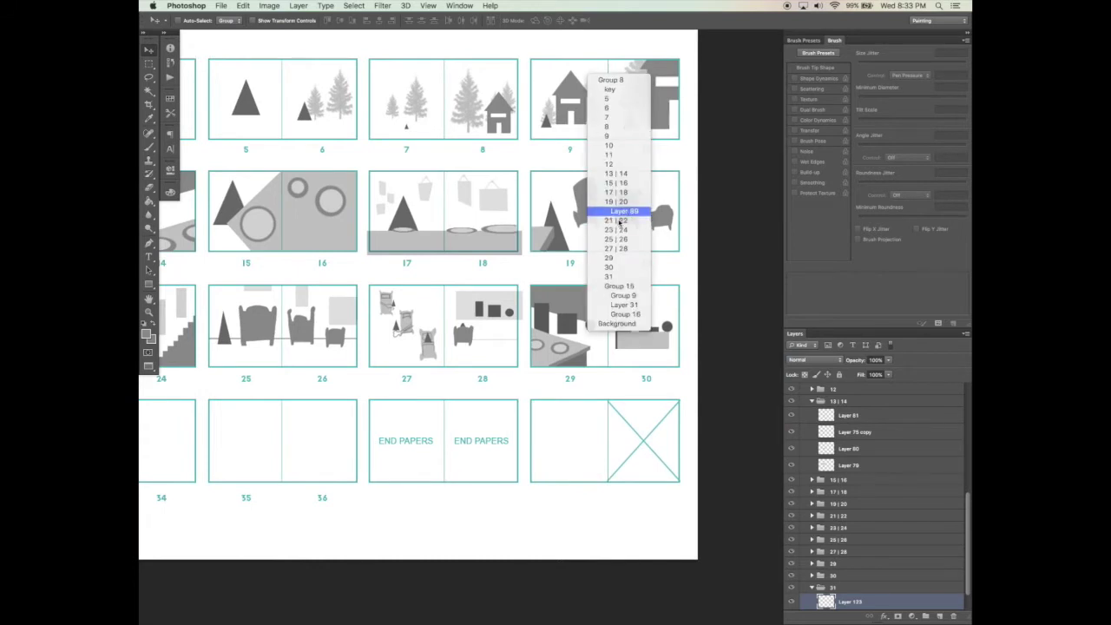
click(622, 212)
drag(596, 217, 611, 238)
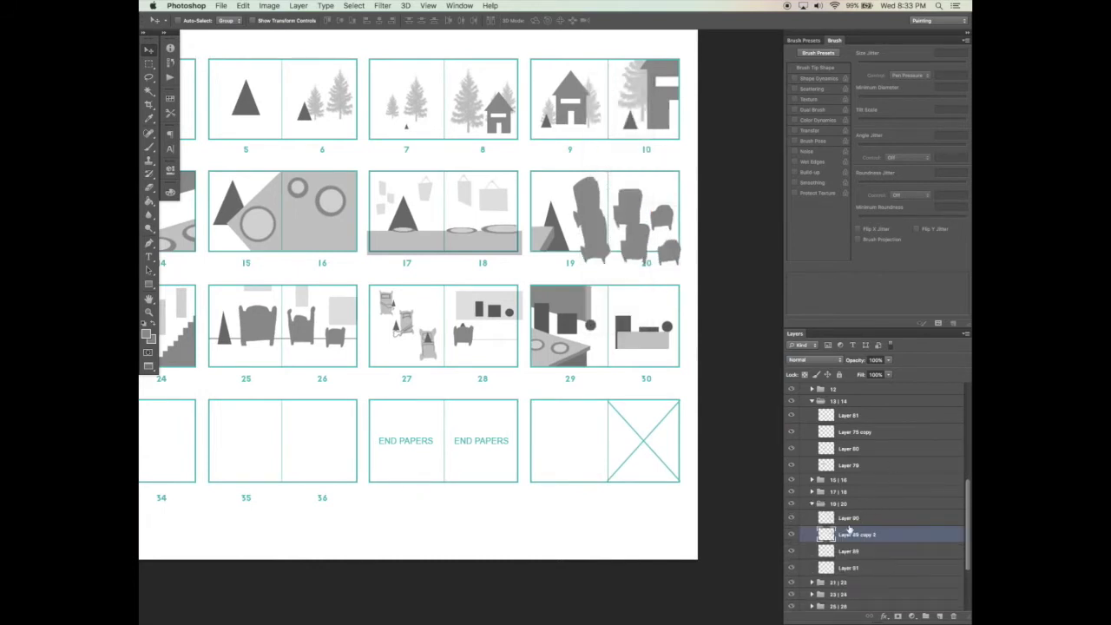
drag(846, 535, 843, 564)
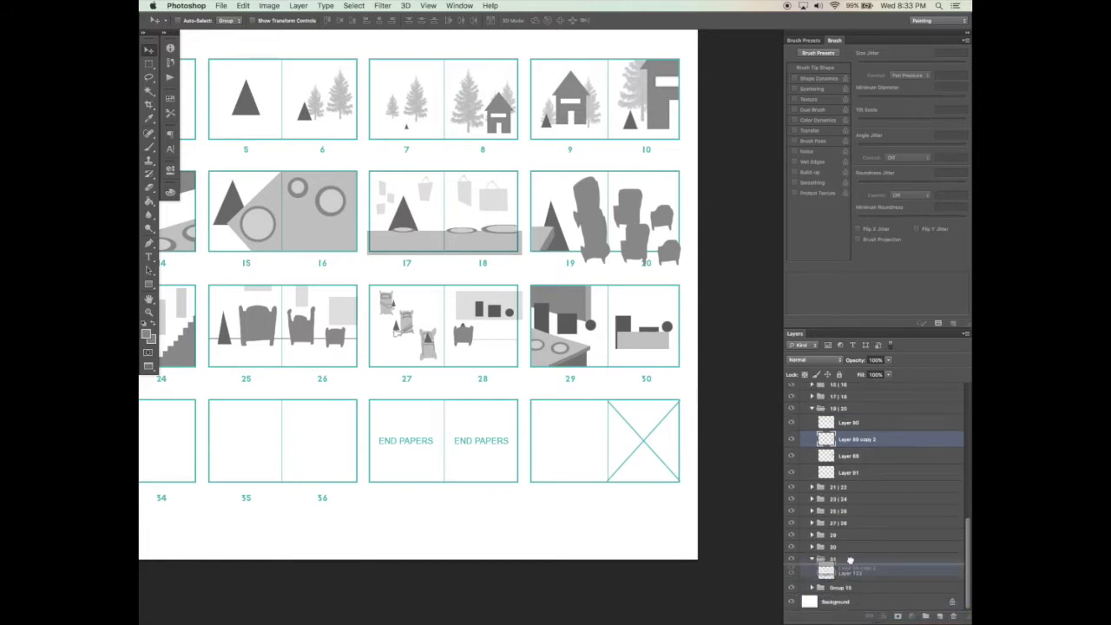
Step: Place the copied armchairs on the page 31 and 32 spread and set their layer's blend mode to Multiply
drag(687, 264, 335, 426)
mouse_move(369, 423)
mouse_down()
mouse_move(573, 384)
mouse_move(811, 293)
mouse_move(711, 280)
mouse_move(386, 291)
mouse_move(379, 310)
mouse_up()
key(ctrl+plus)
click(814, 360)
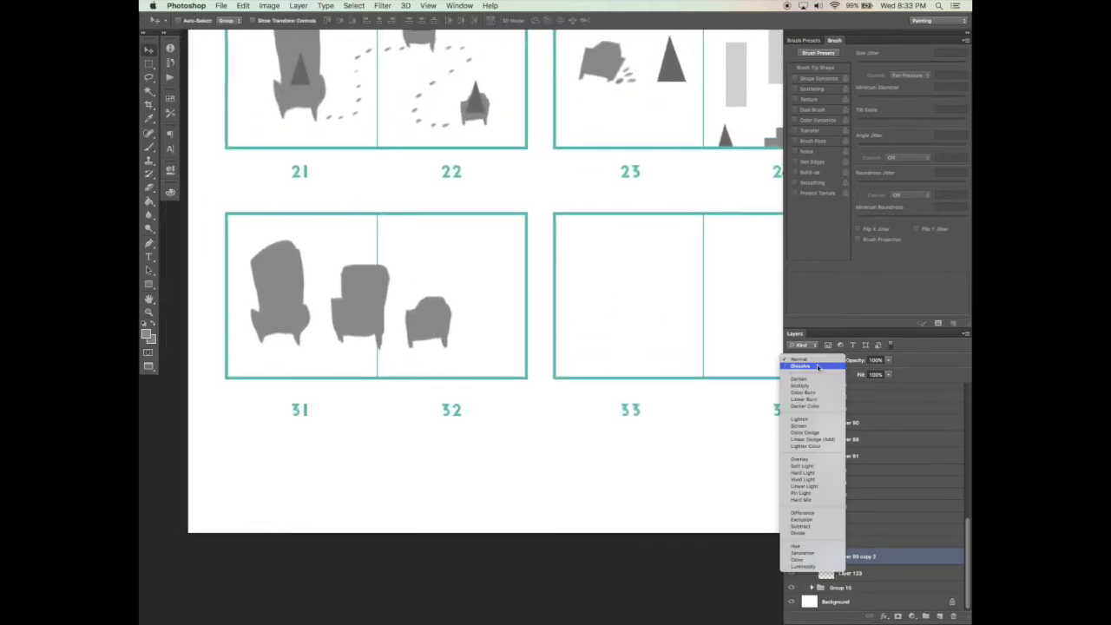
click(803, 385)
Step: Scale the three armchairs down and position them in the lower half of page 31
key(ctrl+t)
drag(455, 236, 365, 291)
mouse_move(345, 336)
mouse_down()
mouse_move(343, 315)
mouse_move(339, 331)
mouse_up()
key(Return)
key(Return)
scroll(354, 347, right, 2)
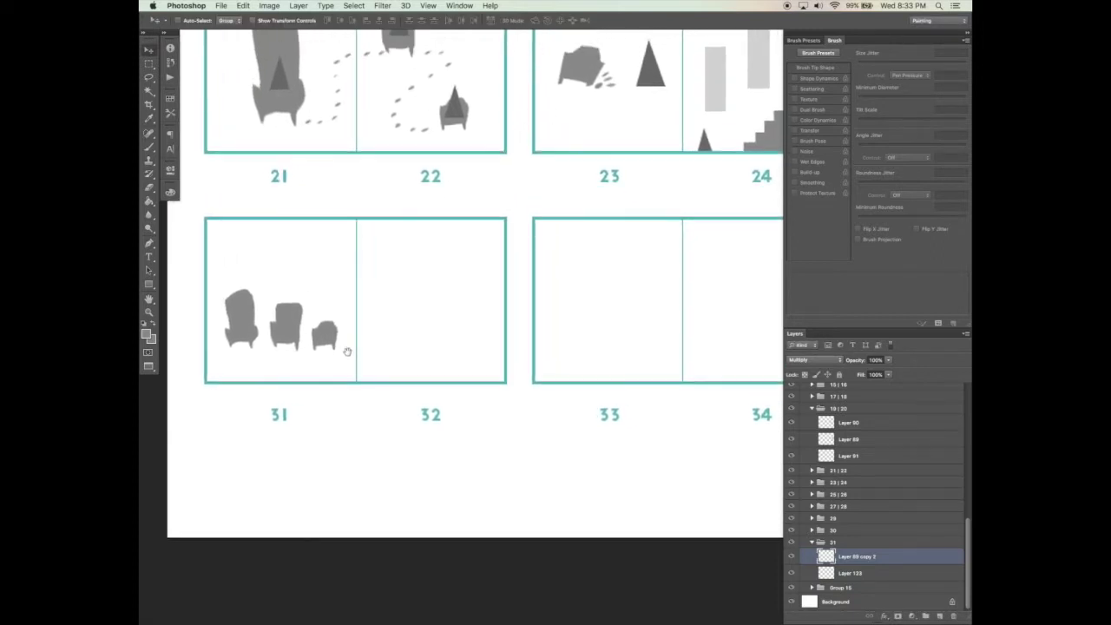
scroll(355, 356, up, 1)
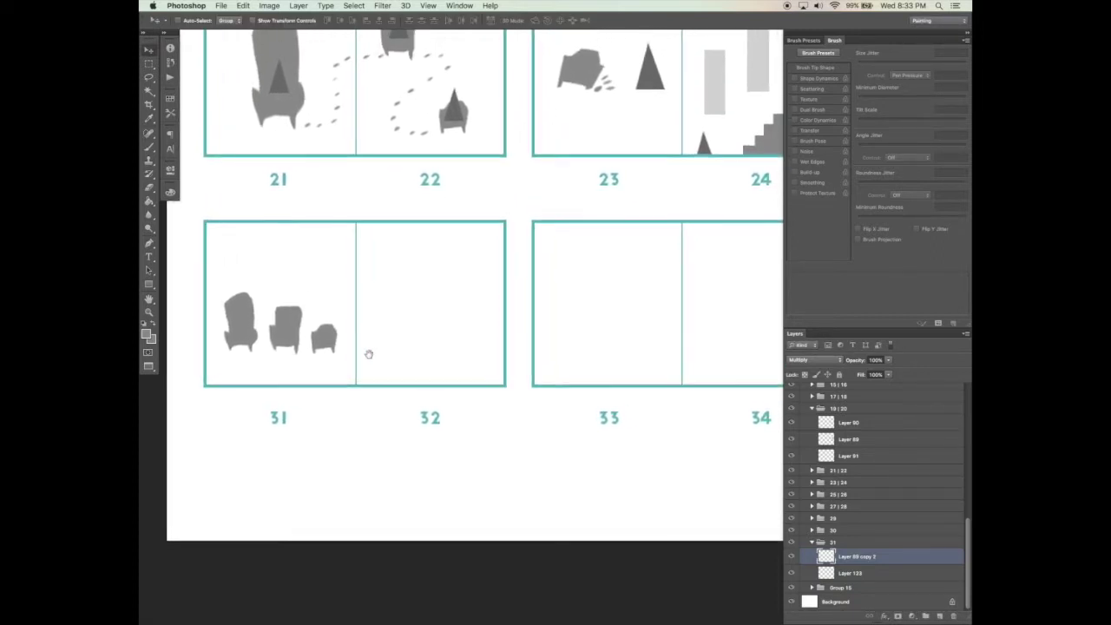
Step: Lasso the smallest armchair on page 31 and rotate it so it tilts
key(l)
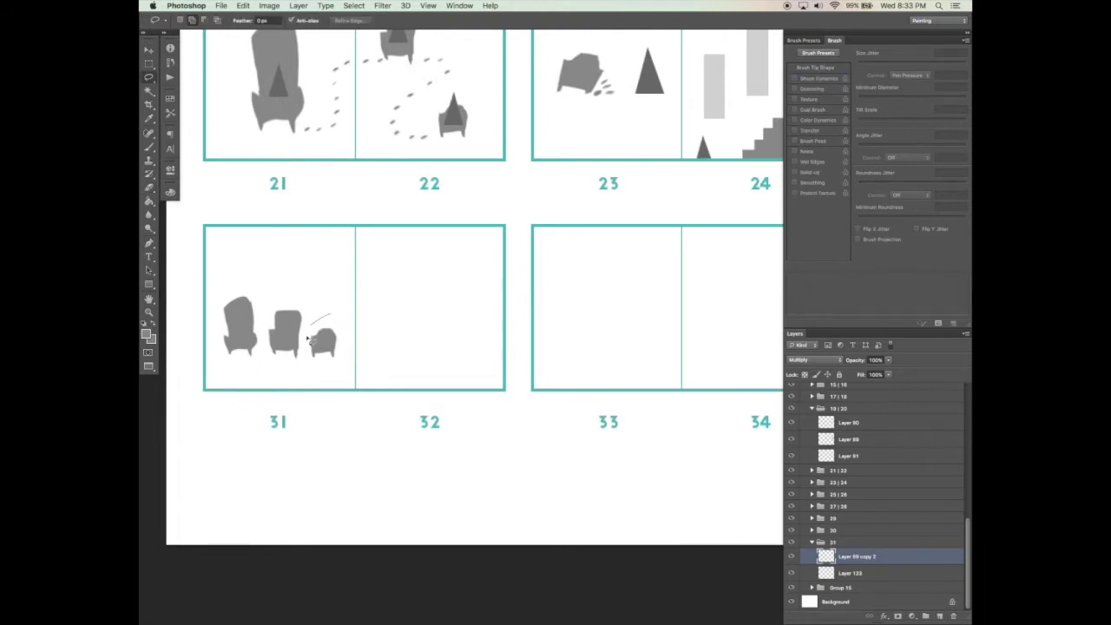
key(ctrl+t)
drag(354, 358, 376, 315)
key(Return)
Step: Erase part of the small armchair's right leg on page 31 and paint a small broken piece beside it
key(b)
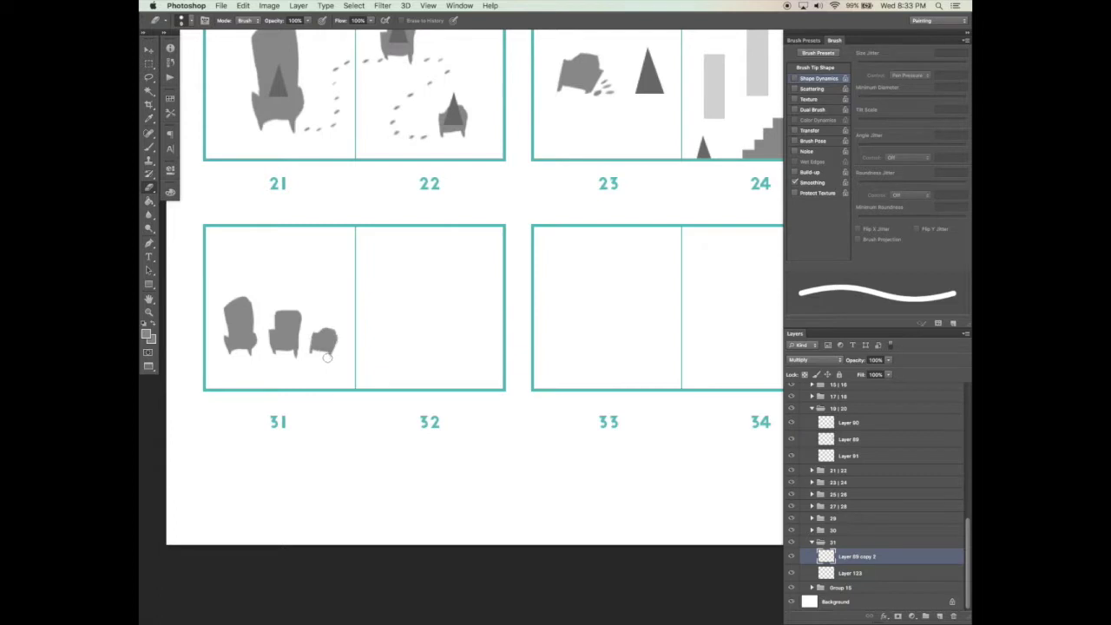
scroll(343, 355, left, 1)
key(b)
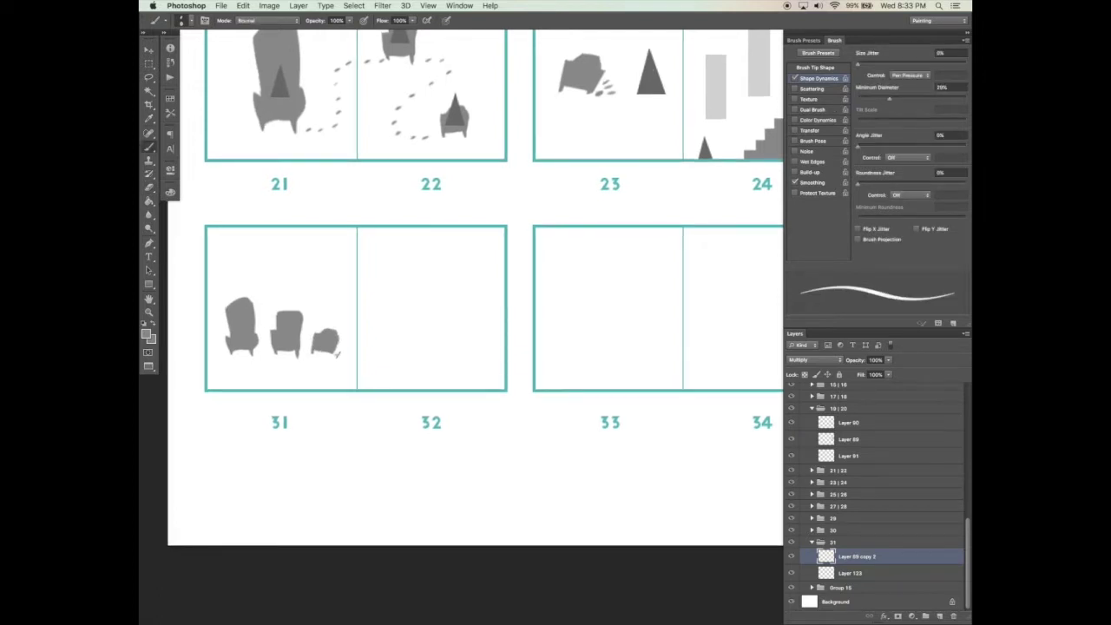
scroll(359, 368, left, 1)
key(v)
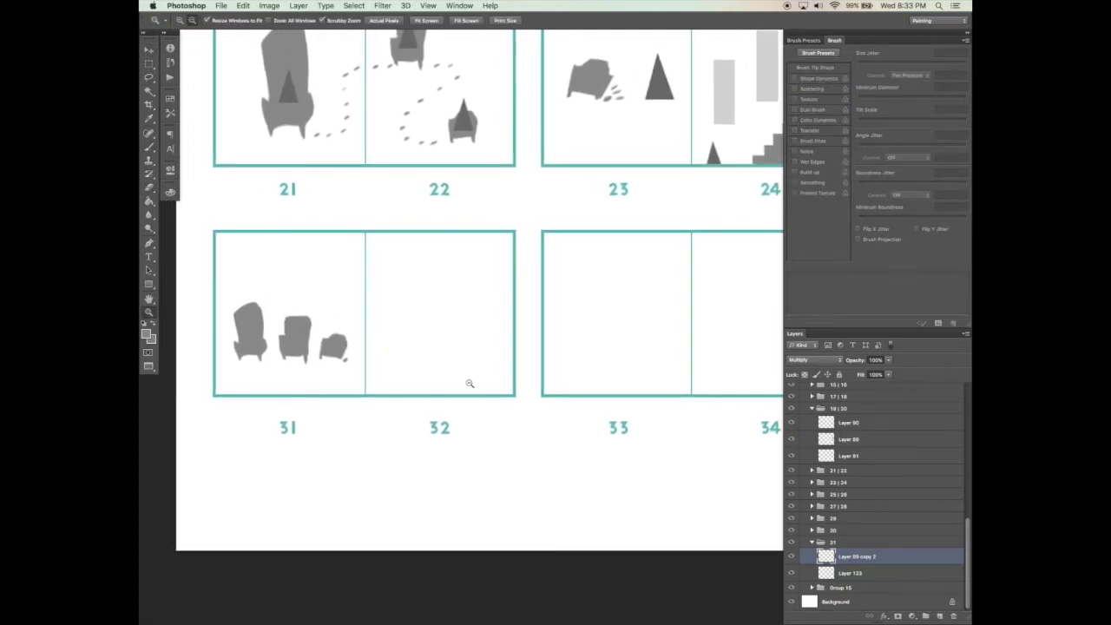
scroll(462, 399, down, 2)
scroll(462, 405, down, 3)
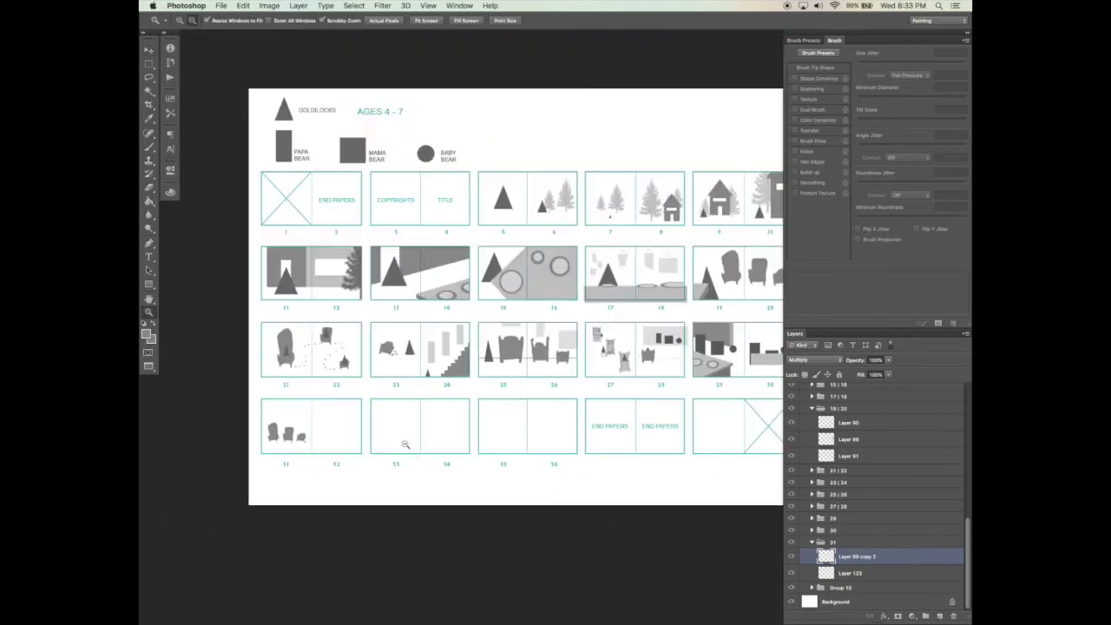
Step: Copy the three bear shapes from page 29, put their layer in group 31 and place them on page 31
scroll(377, 407, right, 1)
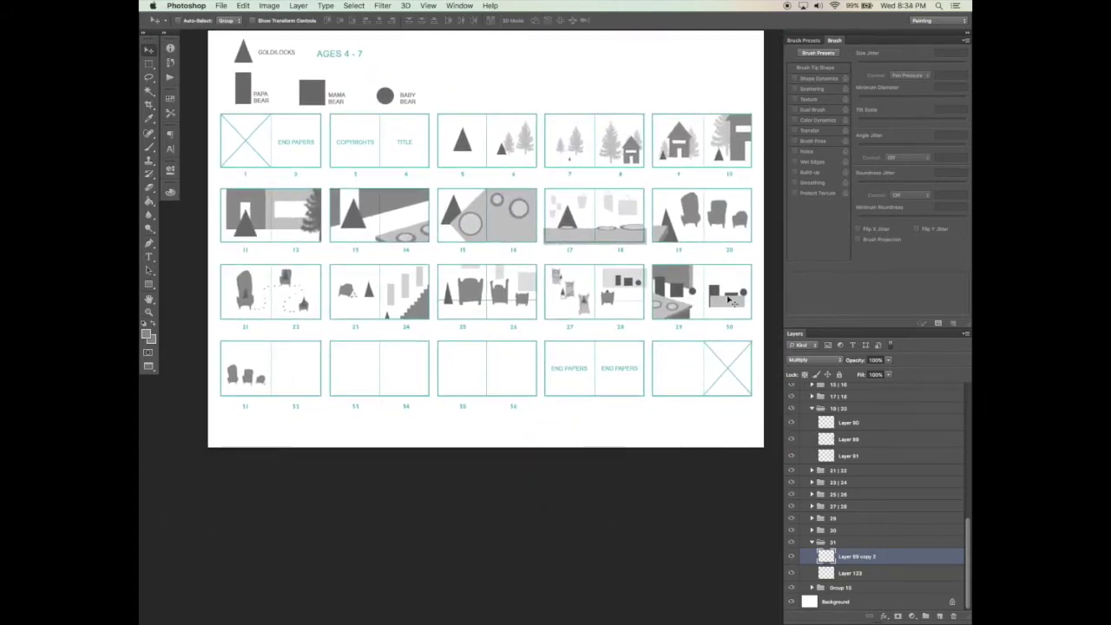
right_click(681, 297)
click(518, 328)
right_click(659, 294)
click(704, 297)
drag(668, 314, 667, 350)
scroll(966, 539, down, 5)
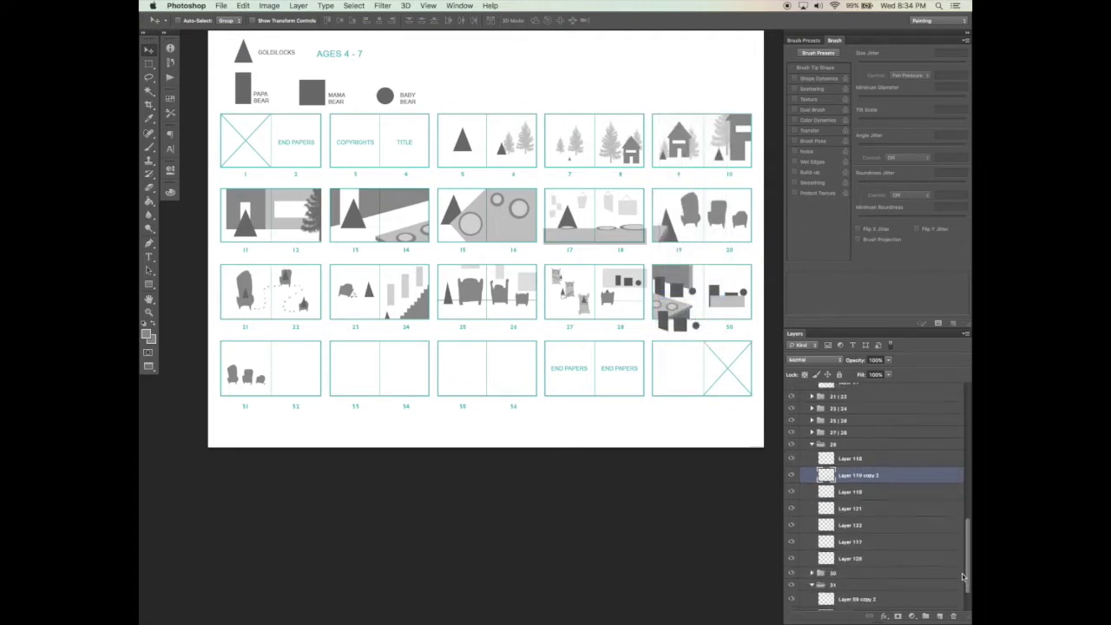
drag(855, 434, 847, 545)
drag(680, 316, 276, 379)
Step: Scale down the copied bear shapes and position them in the lower part of page 31 by the armchairs
super+click(296, 344)
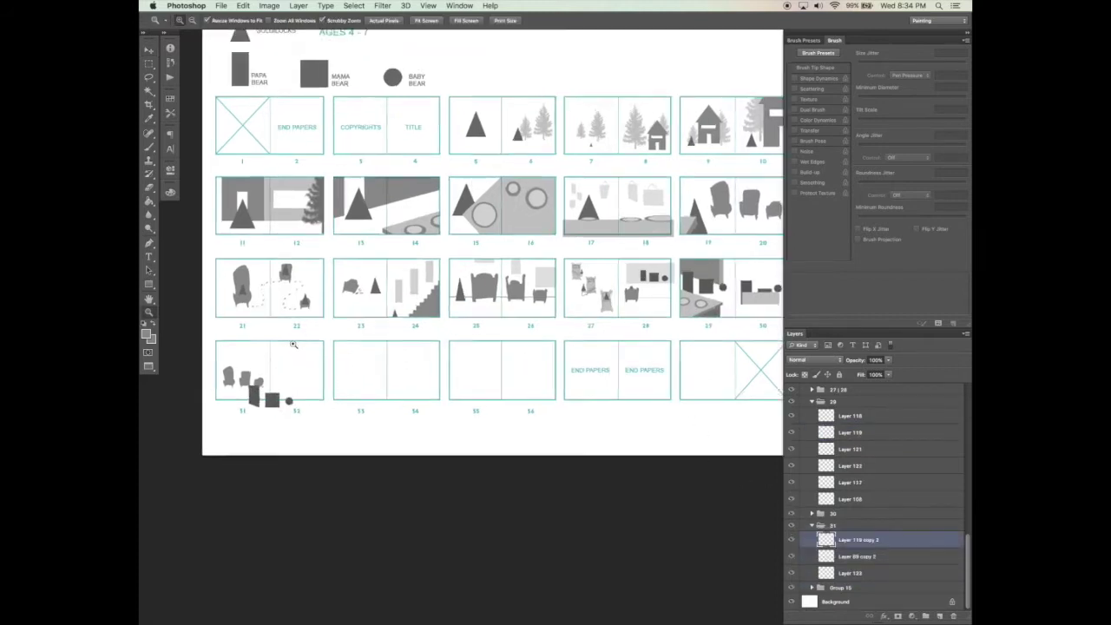
super+click(297, 345)
super+click(297, 345)
drag(402, 342, 631, 228)
key(v)
drag(475, 405, 478, 343)
key(super+t)
drag(528, 293, 434, 374)
key(Return)
key(super+t)
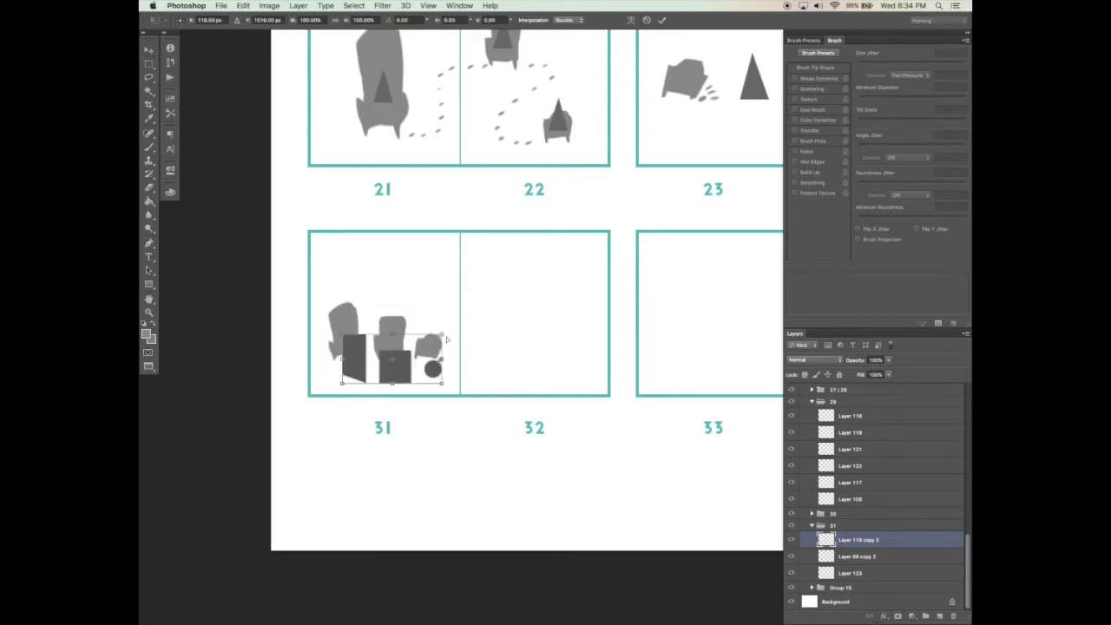
drag(442, 334, 422, 344)
key(Return)
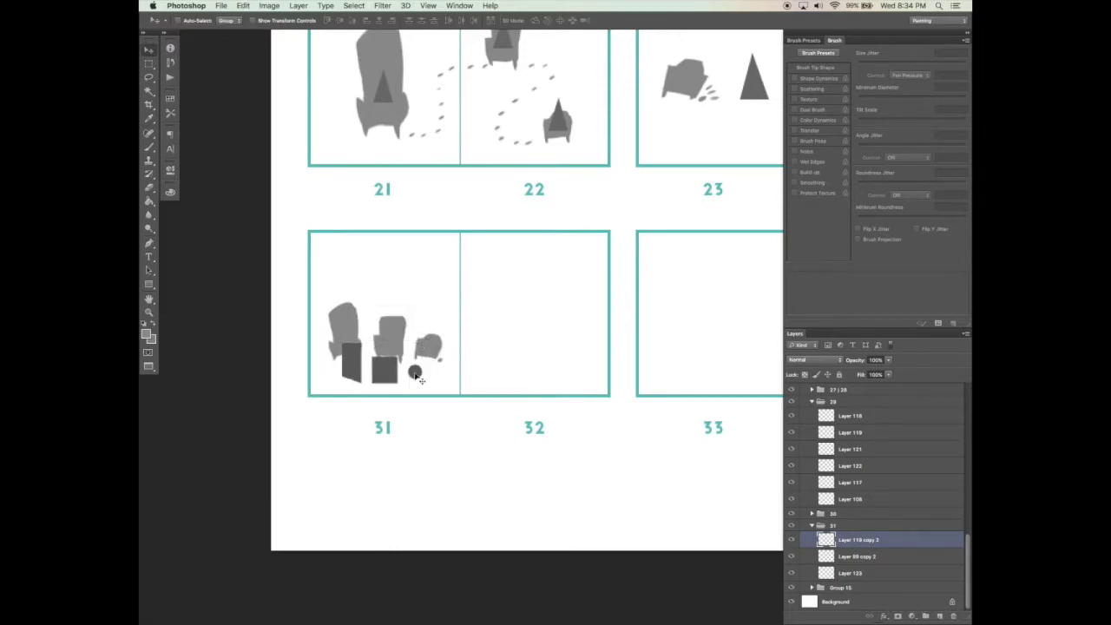
Step: Square off Papa Bear's slanted bottom edge on page 31 by cutting it away and stretching the remaining rectangle
key(m)
drag(364, 388, 366, 390)
key(super+x)
mouse_move(340, 351)
mouse_down()
mouse_move(365, 380)
mouse_move(354, 401)
mouse_move(356, 389)
mouse_up()
key(super+t)
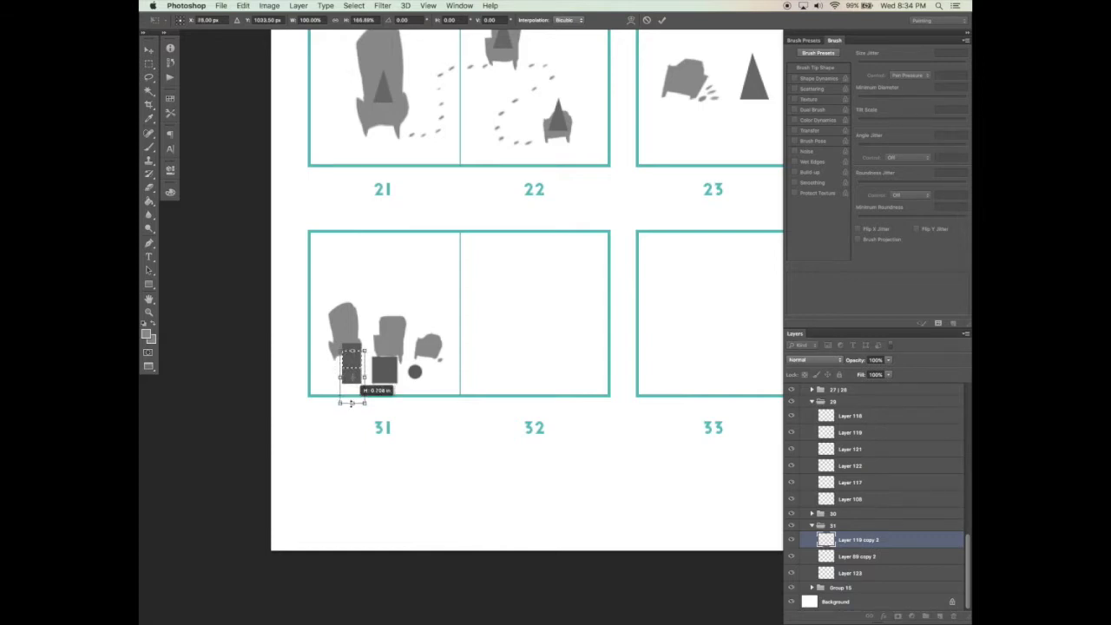
key(Return)
Step: Place the bears in front of page 31's armchairs, adjust their individual spacing and save the document
key(v)
drag(412, 376, 426, 371)
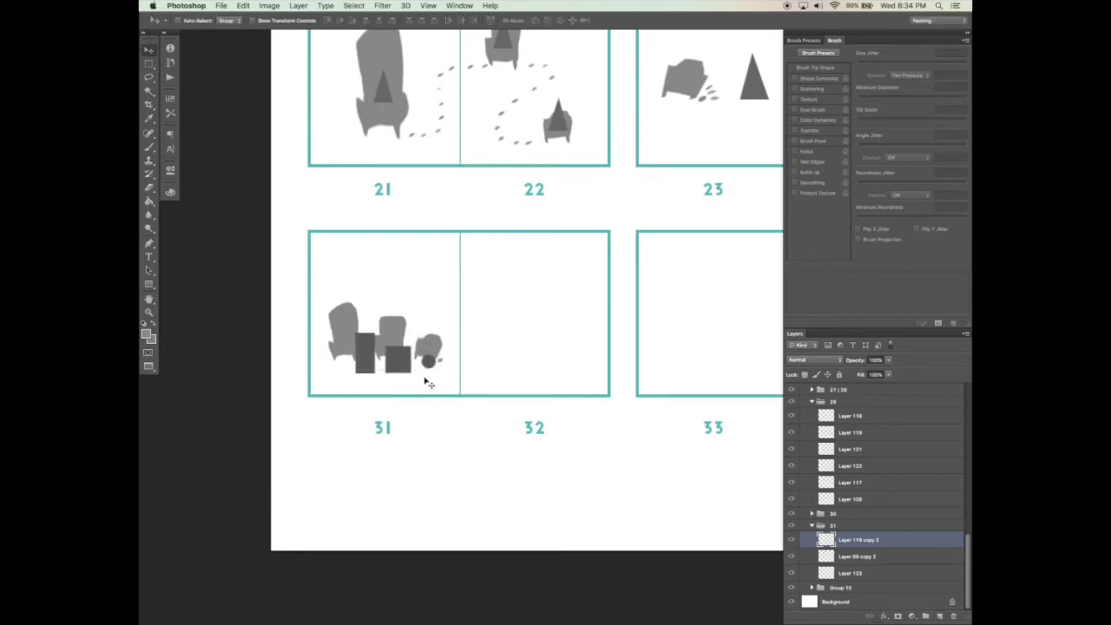
key(l)
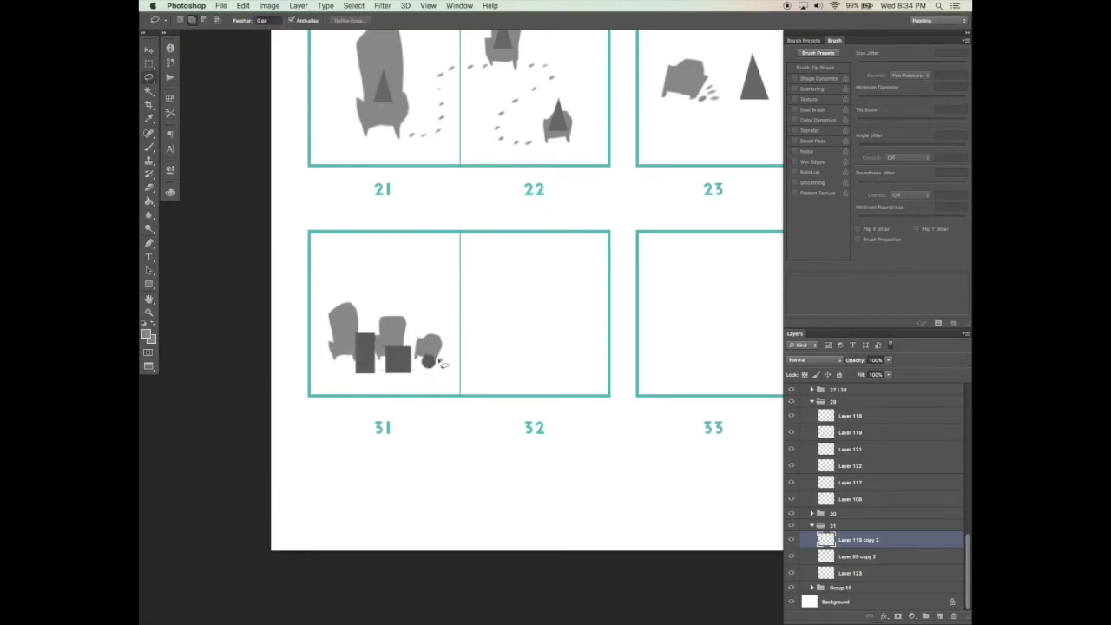
mouse_move(440, 371)
mouse_down()
mouse_move(399, 390)
mouse_move(387, 345)
mouse_up()
key(v)
key(l)
key(v)
drag(434, 374, 427, 371)
key(super+d)
key(super+minus)
key(super+minus)
key(super+s)
Step: Select group 31 and move its armchairs and bears up to the vertical middle of page 31
drag(526, 403, 425, 403)
key(super+plus)
key(super+plus)
drag(524, 431, 756, 377)
click(853, 525)
drag(458, 407, 437, 310)
Step: Collapse the page 31 group and create a layer group named 32 containing a new layer
click(812, 526)
click(812, 452)
click(851, 588)
click(926, 615)
click(940, 615)
double_click(844, 588)
click(851, 603)
key(b)
drag(389, 290, 480, 259)
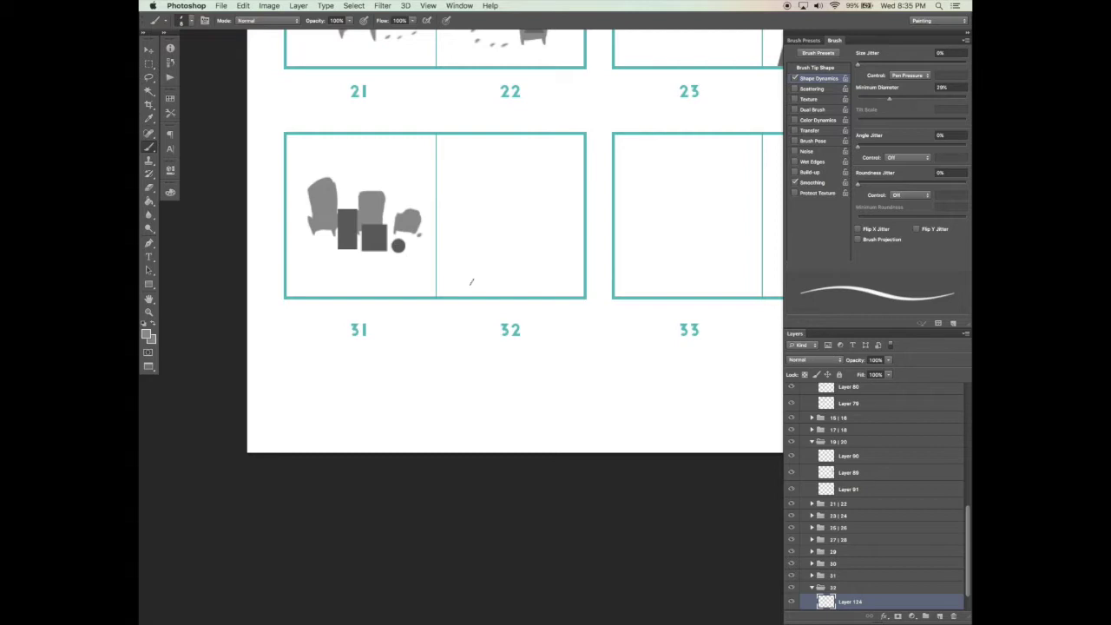
Step: Copy page 24's staircase into group 32 and align it with the lower outer corner of page 32
drag(528, 381, 483, 411)
key(super+minus)
key(super+minus)
key(v)
right_click(571, 218)
click(613, 228)
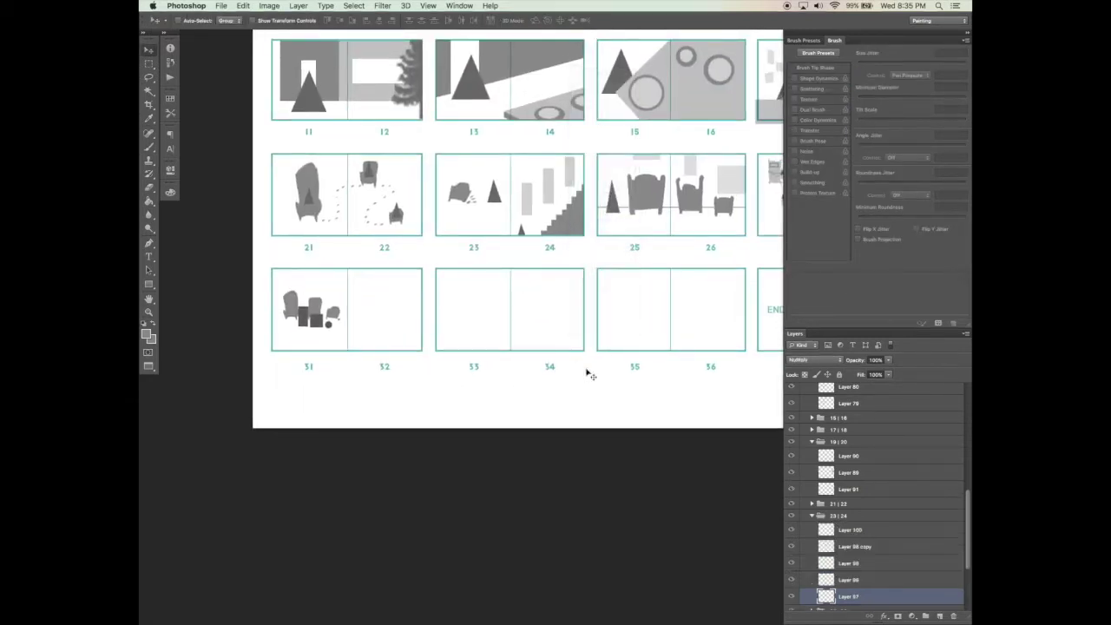
drag(966, 557, 967, 620)
drag(877, 488, 864, 565)
drag(605, 246, 441, 378)
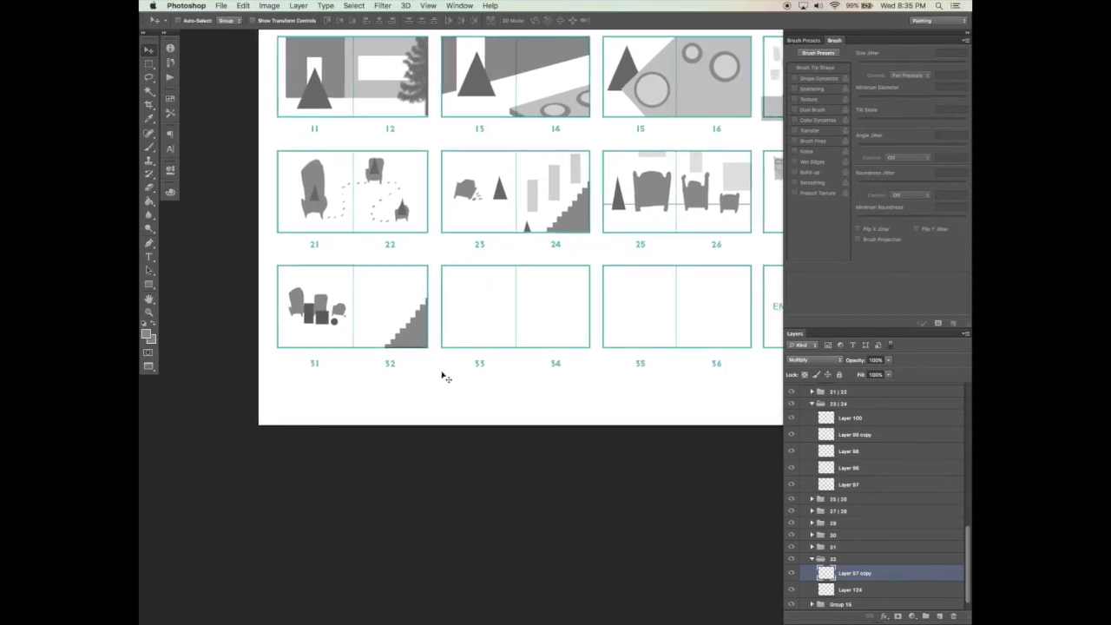
super+click(433, 362)
drag(424, 332, 425, 335)
scroll(447, 352, left, 3)
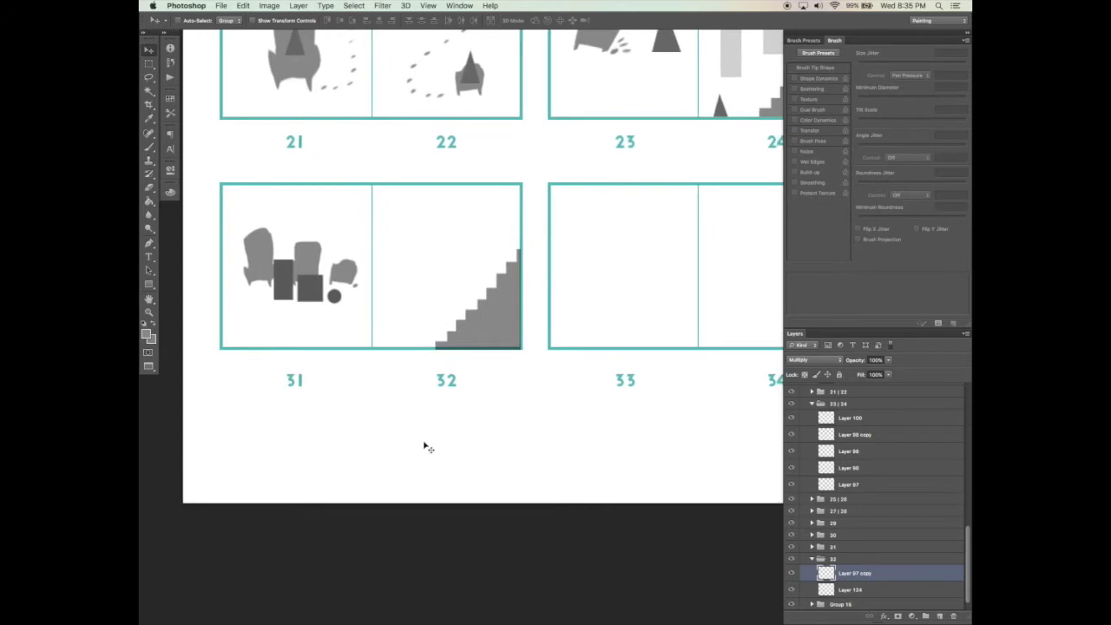
Step: Copy the three tall light picture frames from page 24 into group 32 and place them above page 32's staircase
drag(445, 435, 323, 514)
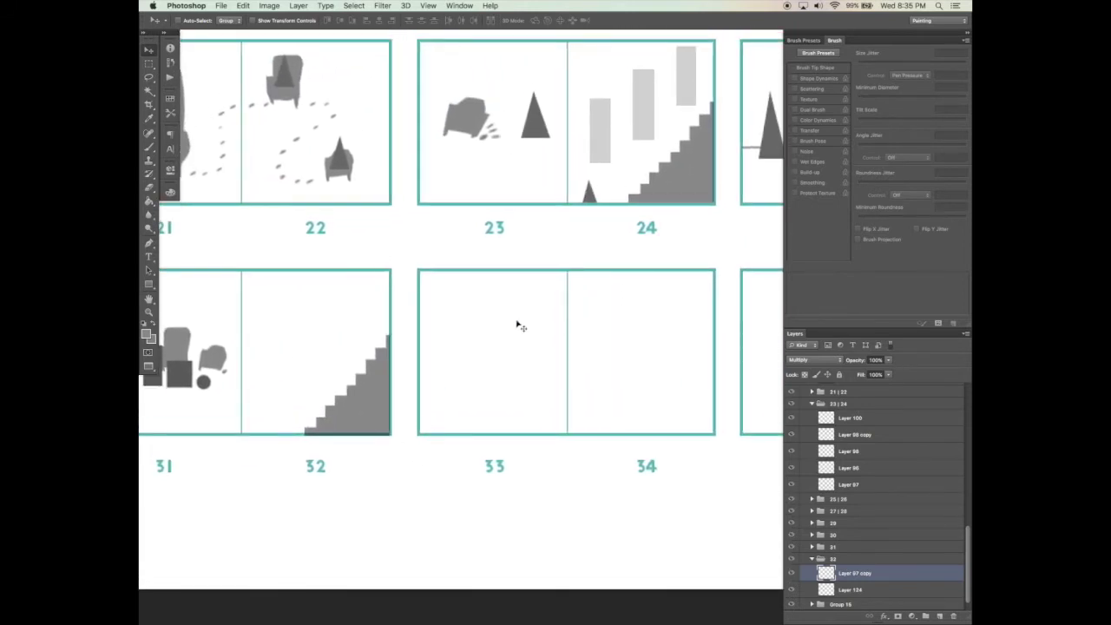
right_click(599, 146)
click(606, 149)
drag(874, 425, 938, 612)
drag(904, 542, 872, 568)
drag(570, 325, 367, 494)
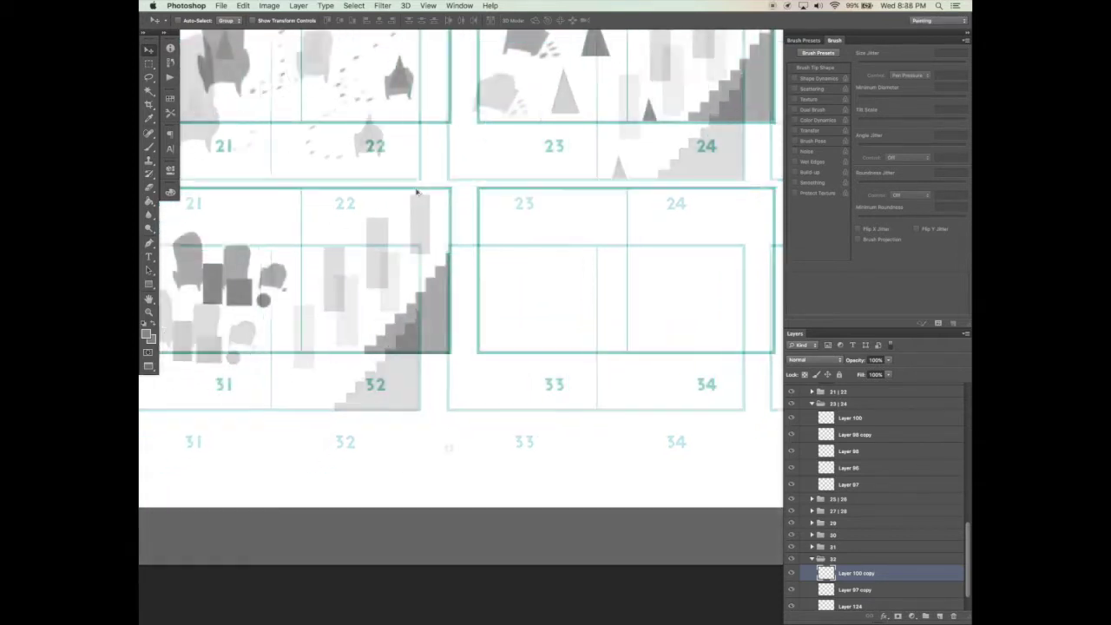
scroll(478, 191, down, 5)
click(791, 573)
click(791, 573)
Step: Copy the bear shapes from page 31 onto page 32 and put their layer in group 32
key(super+space)
right_click(267, 332)
drag(185, 314, 387, 385)
click(290, 336)
scroll(945, 578, down, 5)
drag(893, 461, 893, 531)
Step: Scale the copied bear shapes on page 32 down slightly
key(super+t)
mouse_move(394, 346)
mouse_down()
mouse_move(368, 365)
mouse_move(388, 351)
mouse_move(408, 375)
mouse_up()
key(Return)
key(super+z)
key(super+t)
key(Return)
Step: Arrange the three bears separately up page 32's staircase and move their layer to the bottom of group 32
key(m)
mouse_move(419, 351)
mouse_down()
mouse_move(367, 402)
mouse_move(422, 344)
mouse_move(418, 363)
mouse_move(438, 324)
mouse_move(415, 380)
mouse_up()
key(v)
key(m)
key(v)
key(super+d)
key(z)
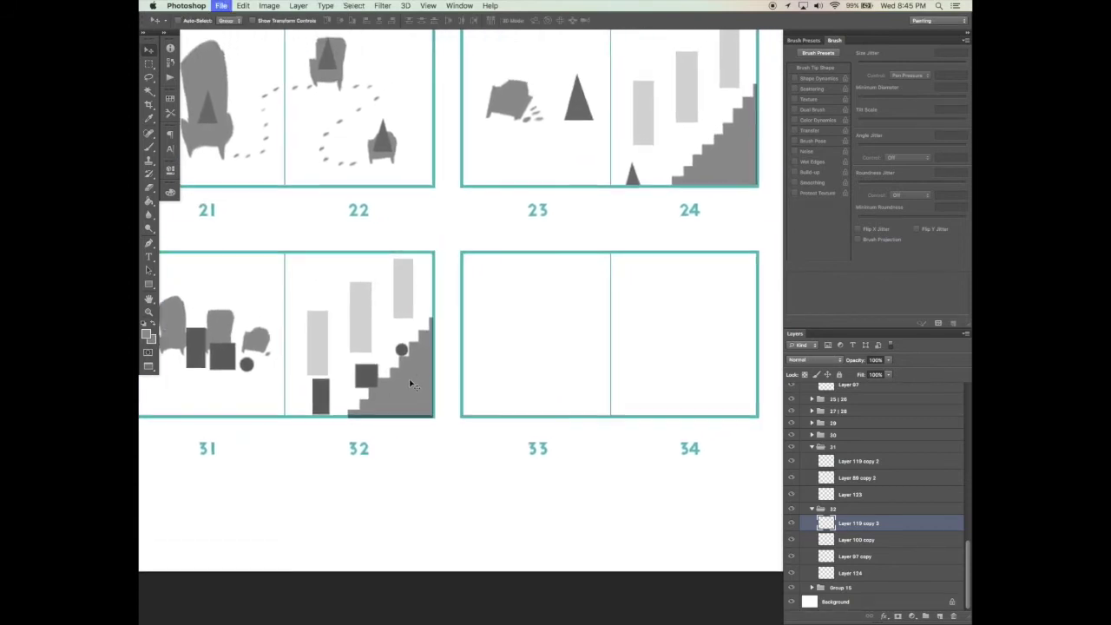
scroll(413, 382, right, 3)
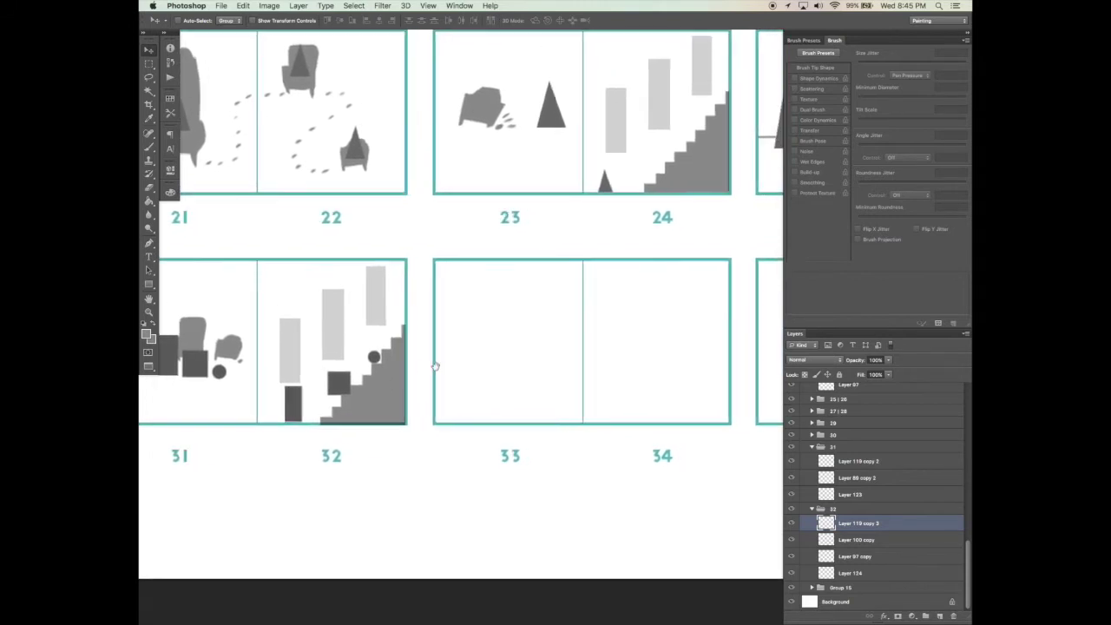
drag(871, 536, 877, 566)
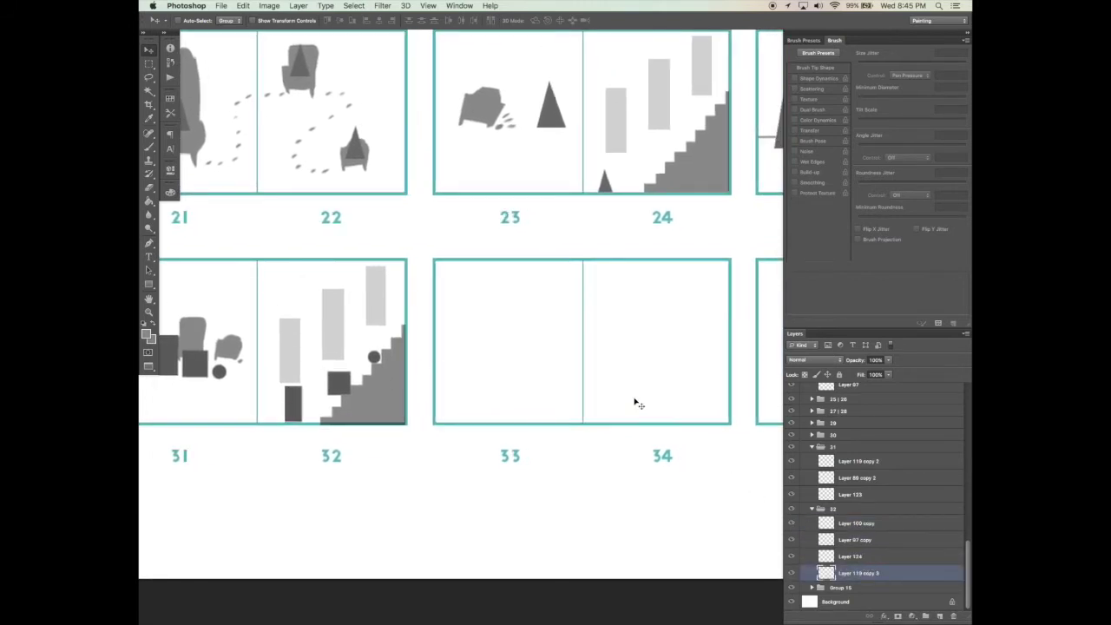
Step: Brush a bed on a new layer in group 33, with a low footboard, mattress line and slanted headboard
scroll(637, 376, down, 3)
scroll(637, 376, right, 3)
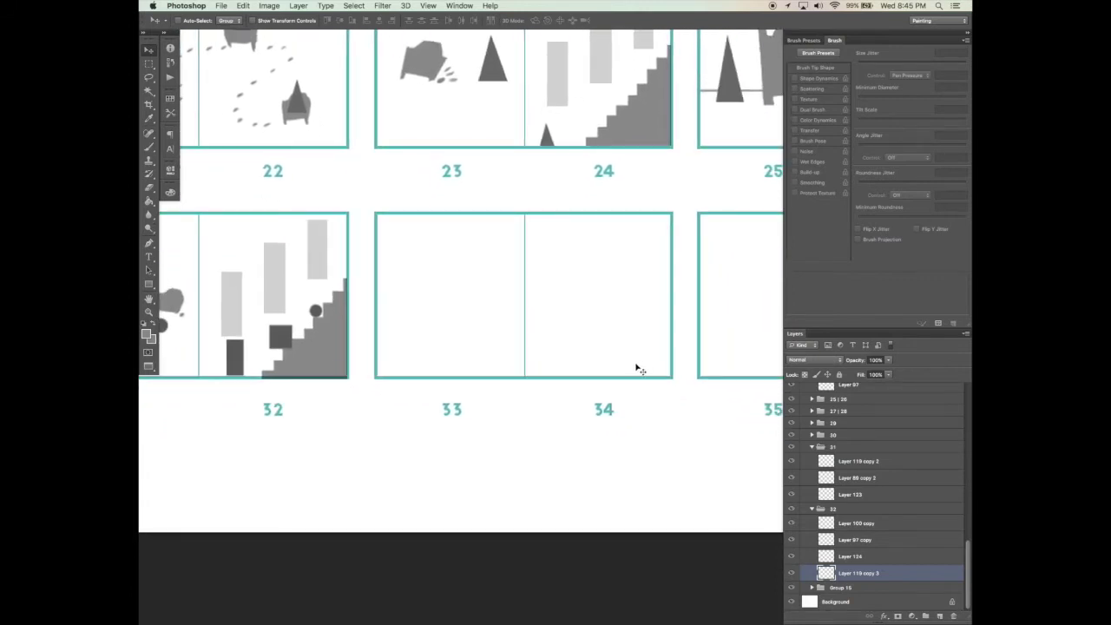
mouse_move(640, 362)
mouse_down()
mouse_move(516, 362)
mouse_move(450, 397)
mouse_move(526, 355)
mouse_move(592, 355)
mouse_up()
key(b)
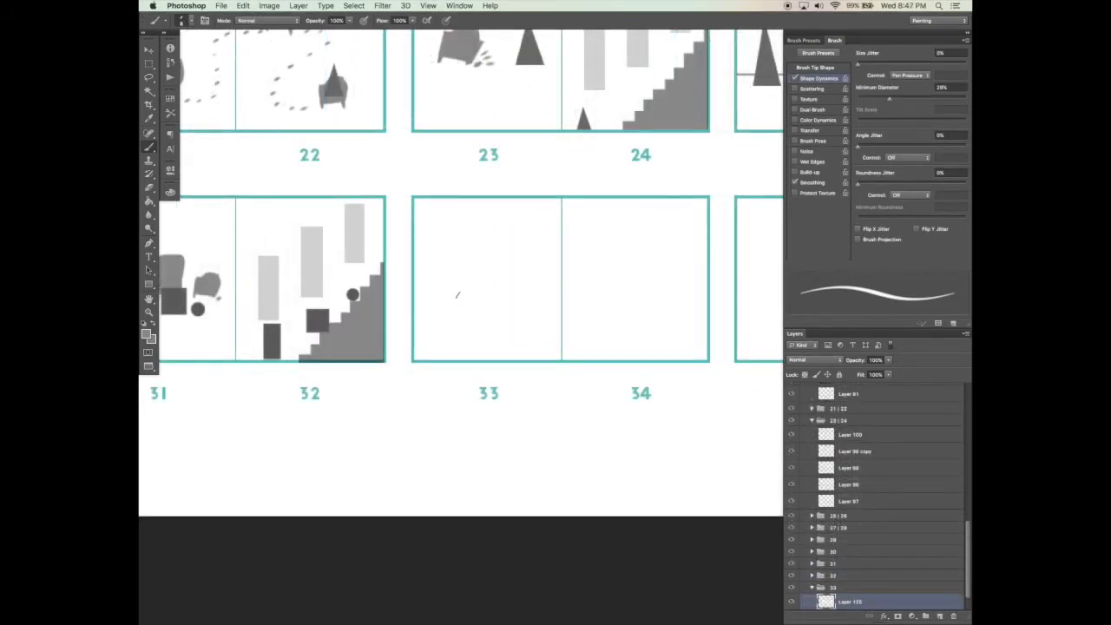
mouse_move(439, 307)
mouse_down()
mouse_move(440, 323)
mouse_move(526, 300)
mouse_move(523, 313)
mouse_up()
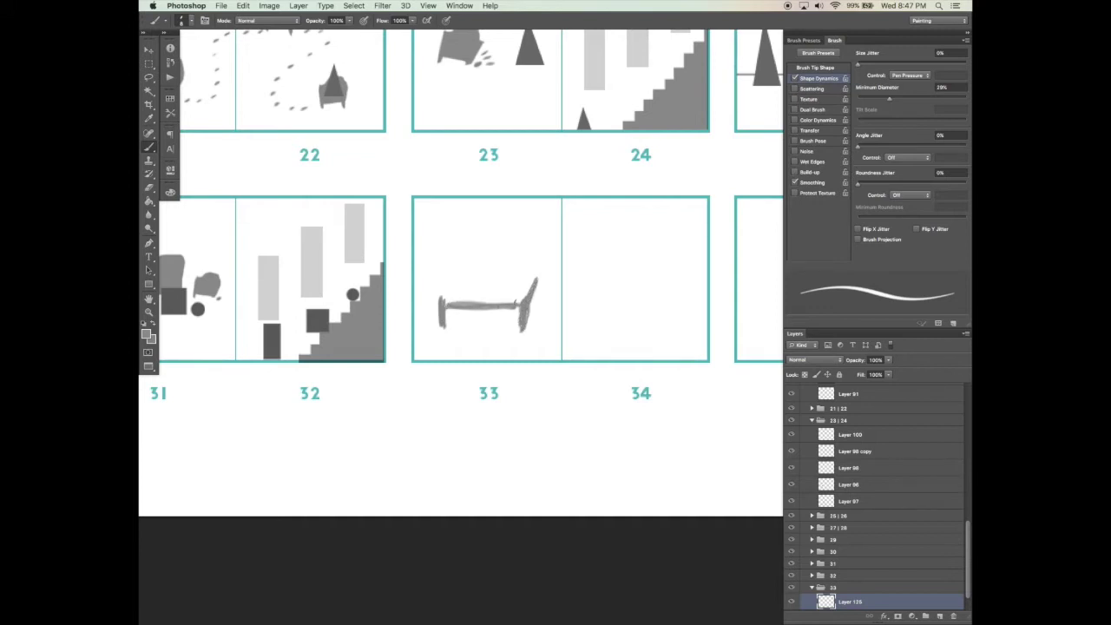
drag(458, 301, 500, 301)
Step: Lasso the bed's outline on page 33, fill it with grey and adjust the bed's position on the page
key(l)
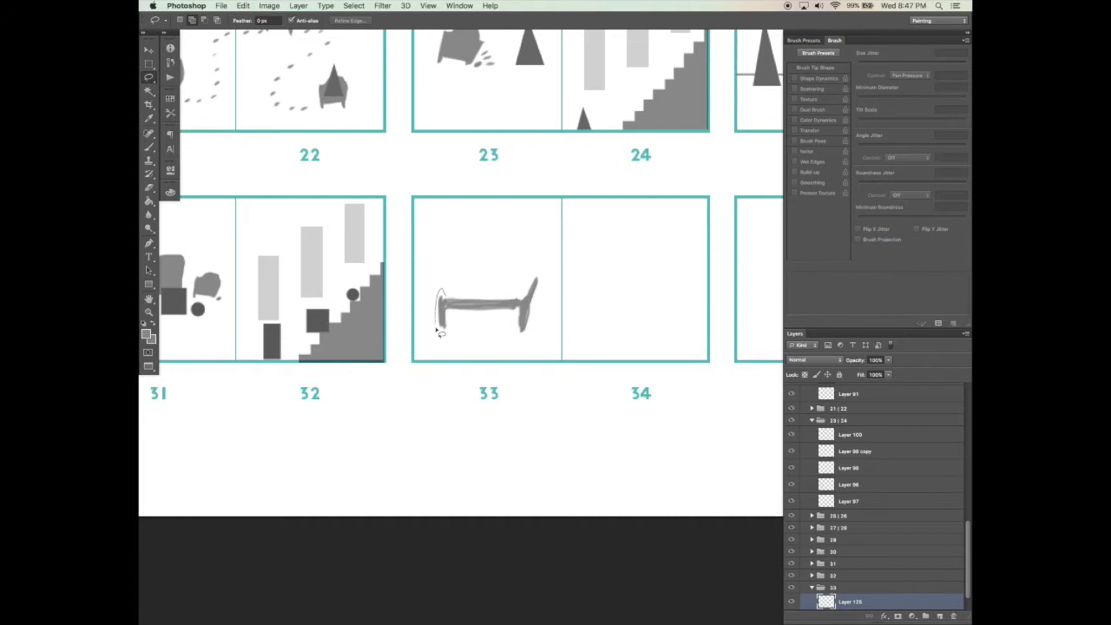
drag(444, 345, 521, 337)
key(g)
click(507, 300)
click(519, 302)
key(super+d)
key(v)
drag(535, 305, 535, 311)
Step: Copy the bear shapes from page 31 and place the copy just below page 33
key(space)
drag(487, 322, 543, 323)
right_click(258, 321)
click(308, 322)
drag(290, 283, 603, 409)
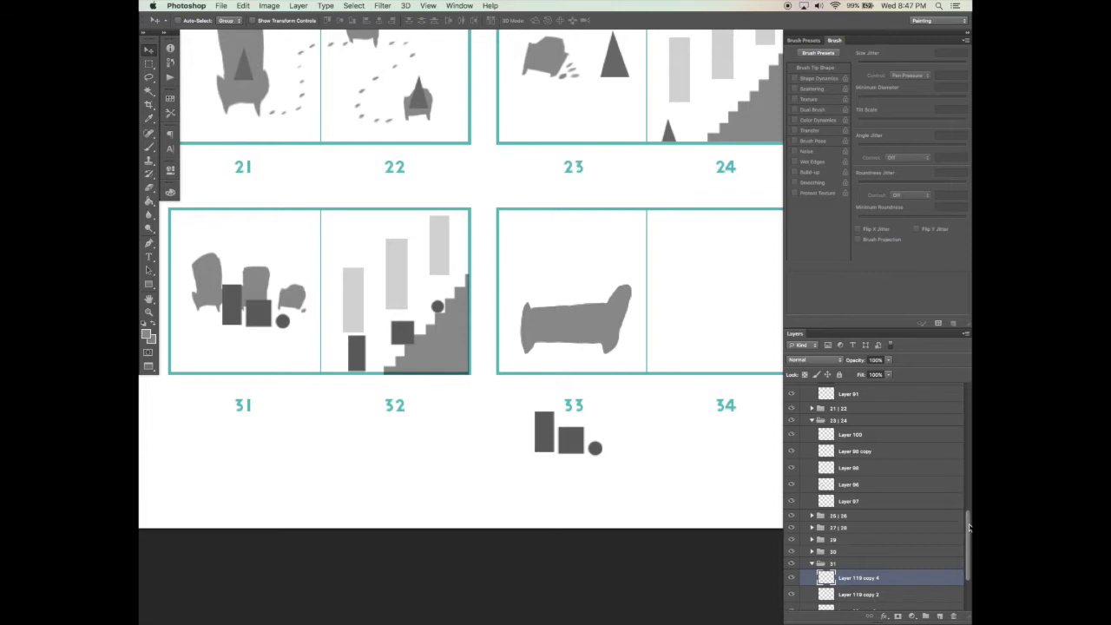
scroll(969, 524, down, 3)
drag(878, 486, 868, 562)
drag(487, 351, 638, 308)
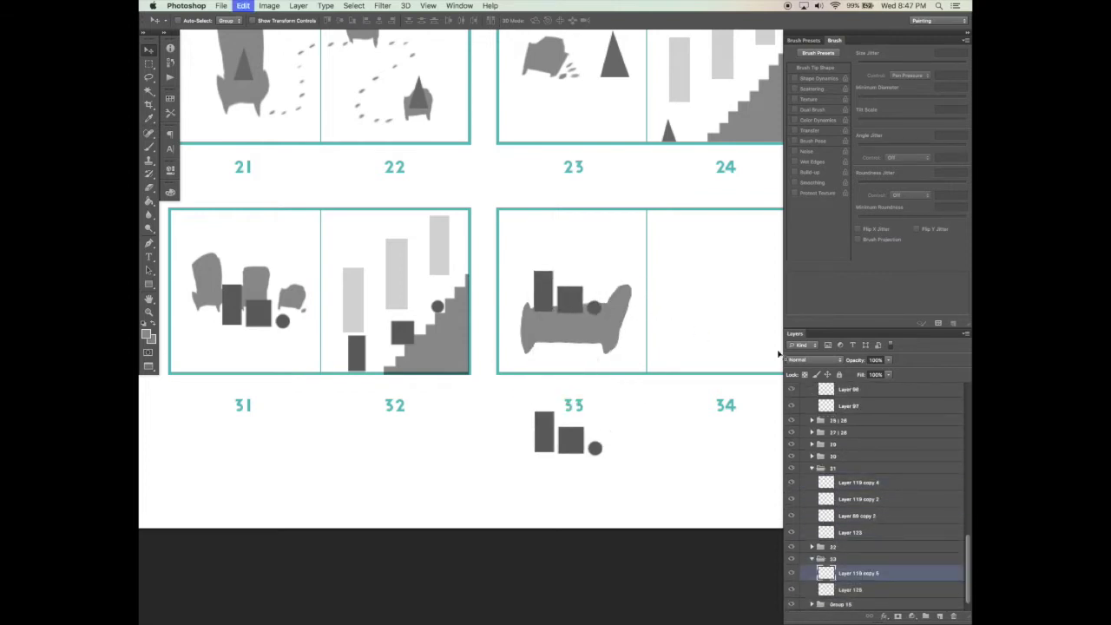
key(super+z)
drag(600, 446, 689, 406)
key(alt+super+z)
key(alt+super+z)
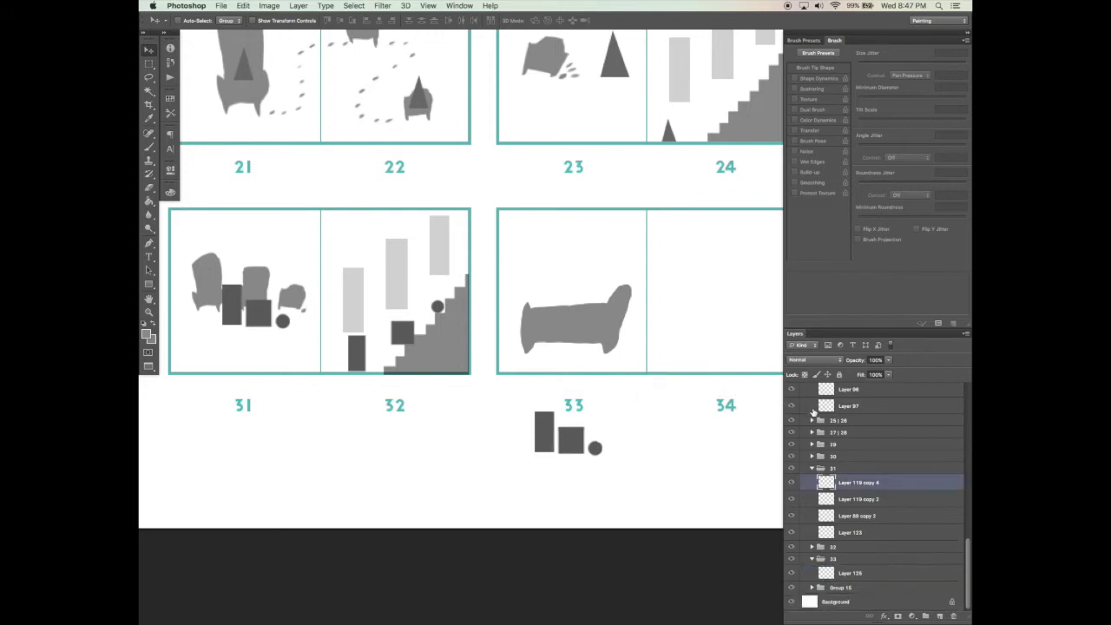
Step: Move the copied bears' layer beneath the bed layer in group 33 and position the bears behind the bed
click(791, 483)
click(791, 500)
click(790, 500)
click(790, 482)
drag(873, 483, 873, 574)
drag(614, 473, 608, 332)
Step: Enlarge the bears behind page 33's bed to about 132% and move Baby Bear's circle beneath the bed
key(ctrl+t)
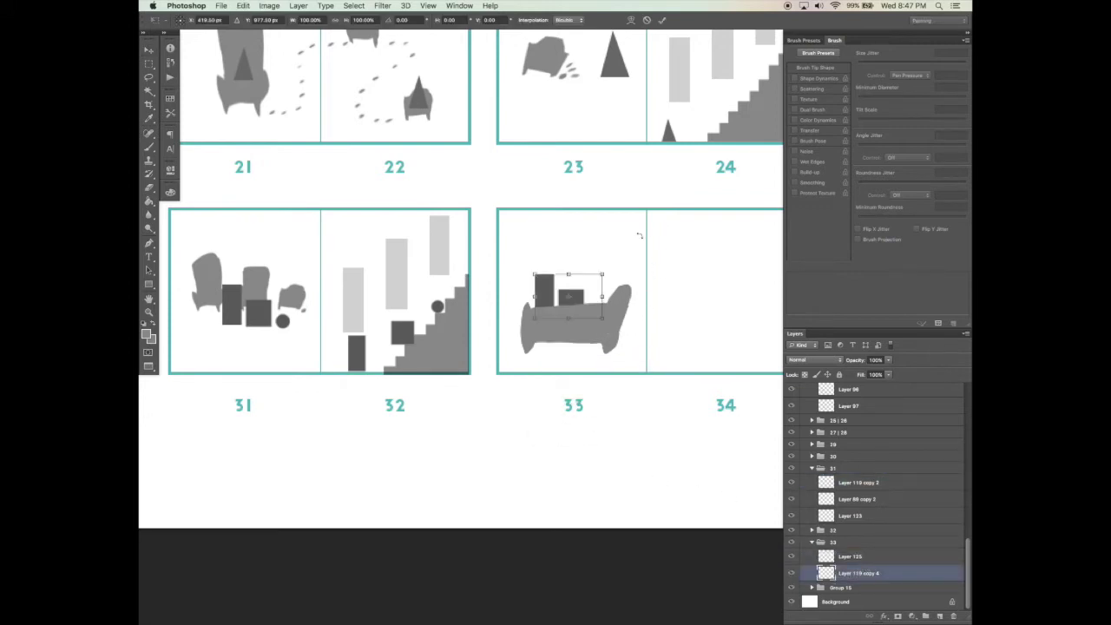
drag(604, 272, 632, 258)
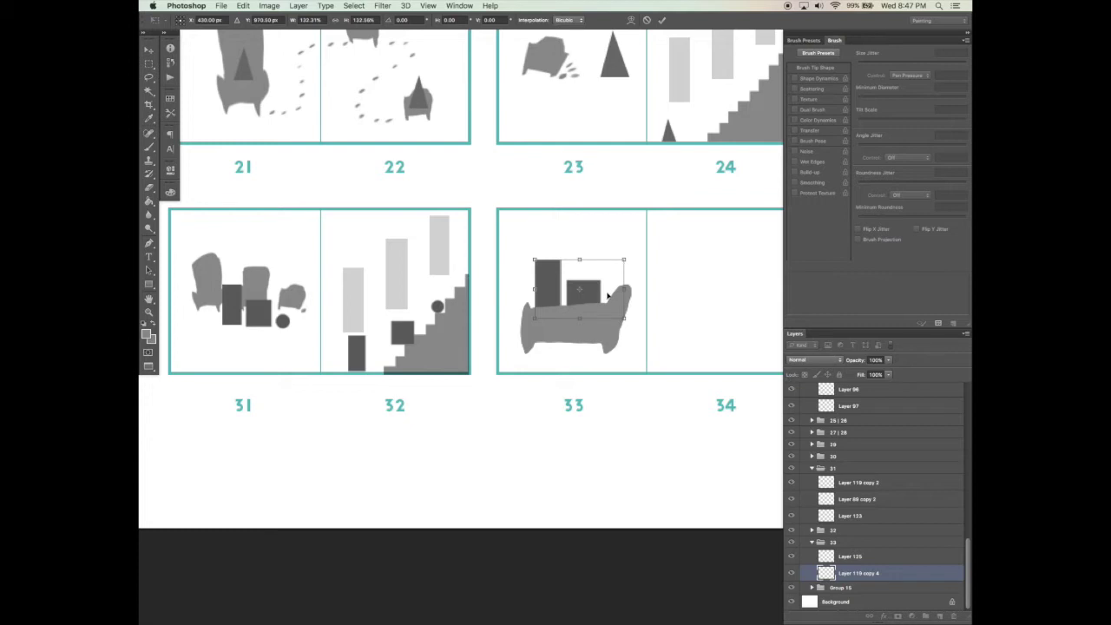
key(Return)
drag(611, 306, 613, 329)
key(l)
key(v)
mouse_move(628, 341)
mouse_down()
mouse_move(578, 371)
mouse_move(517, 353)
mouse_move(558, 357)
mouse_up()
Step: Try bringing the bears' layer above the bed, deleting their overlap with the bed's outline and moving Baby Bear
key(b)
drag(856, 574, 856, 552)
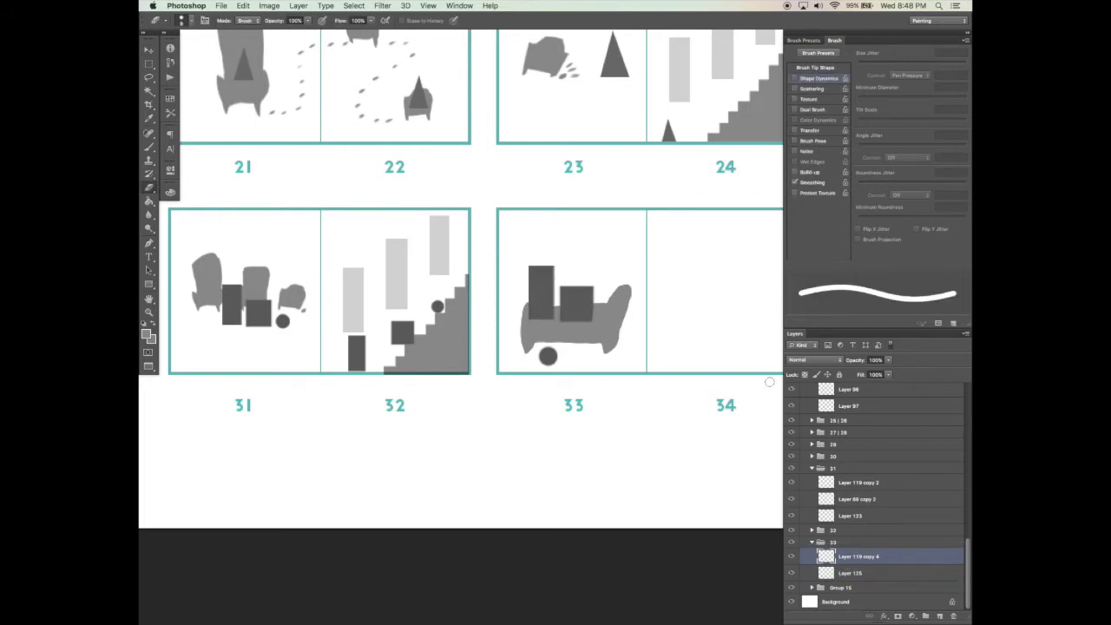
super+click(828, 576)
key(Delete)
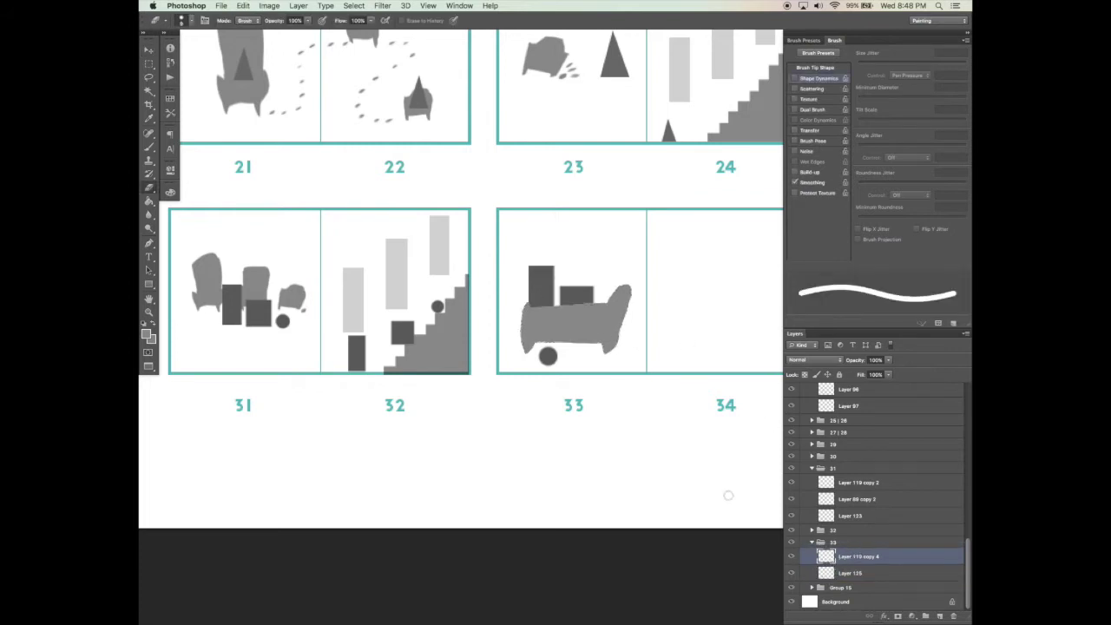
key(l)
drag(533, 346, 563, 361)
key(v)
mouse_move(551, 357)
mouse_down()
mouse_move(590, 340)
mouse_move(548, 344)
mouse_up()
Step: Undo Baby Bear's move and the bed-shaped cut, and return the bears' layer beneath the bed layer
key(super+z)
key(super+z)
key(alt+super+z)
key(alt+super+z)
key(alt+super+z)
key(super+bracketleft)
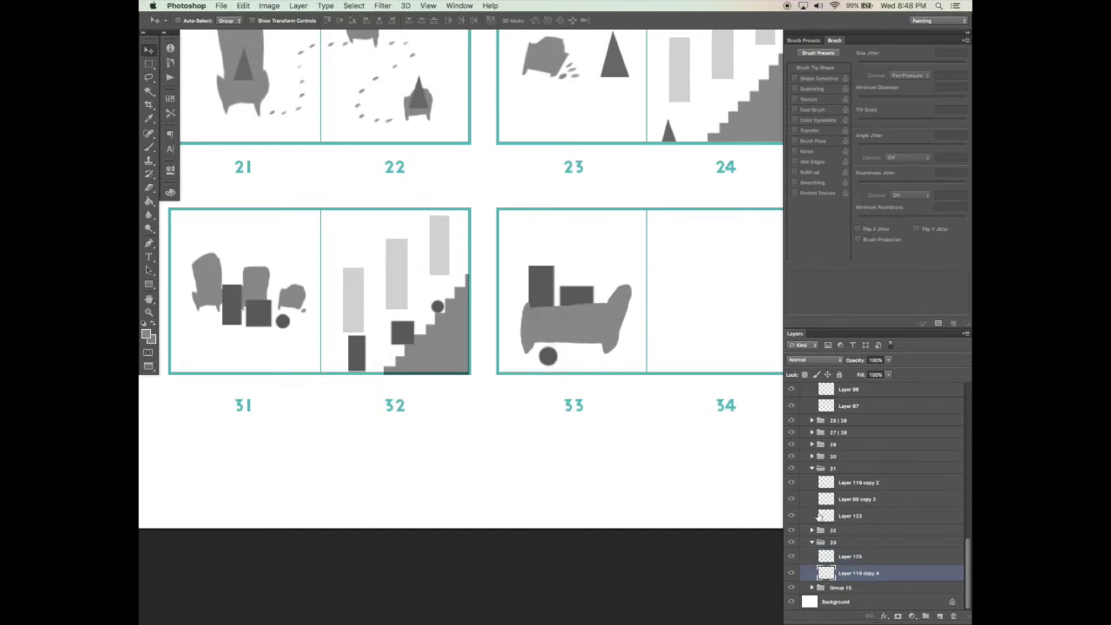
Step: Enlarge the bear shapes further and reposition them so Papa and Mama Bear stand behind page 33's bed
click(791, 556)
click(790, 557)
key(super+t)
drag(595, 265, 652, 224)
key(Return)
drag(618, 329, 605, 375)
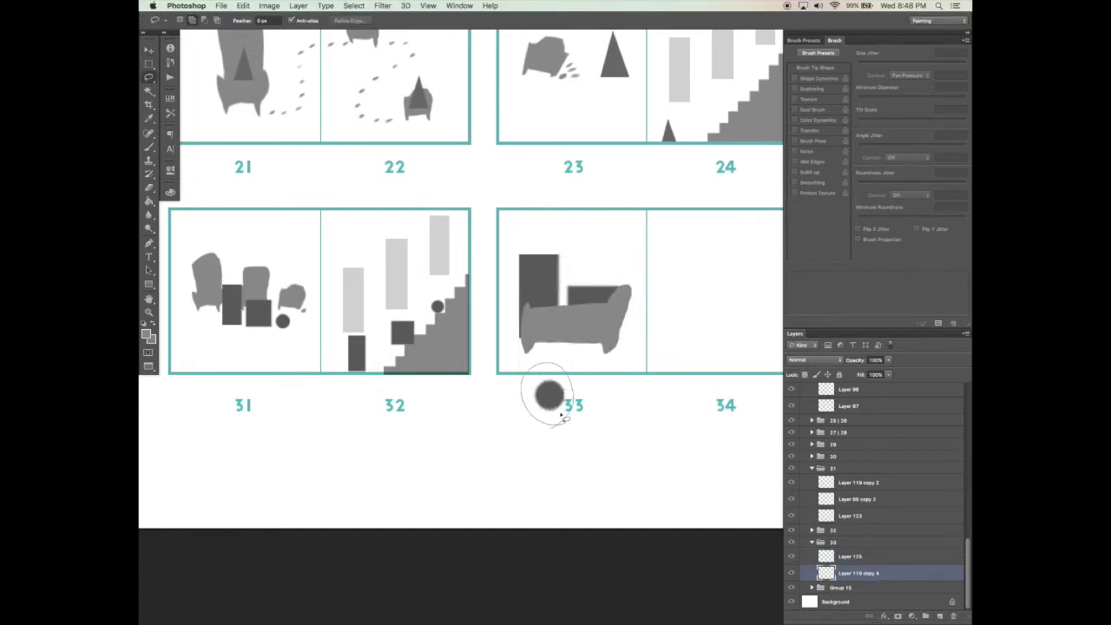
Step: Delete Baby Bear's circle beneath page 33, adjust the round brush's size and add a new layer above the bed's layer
key(Delete)
key(b)
drag(953, 190, 961, 187)
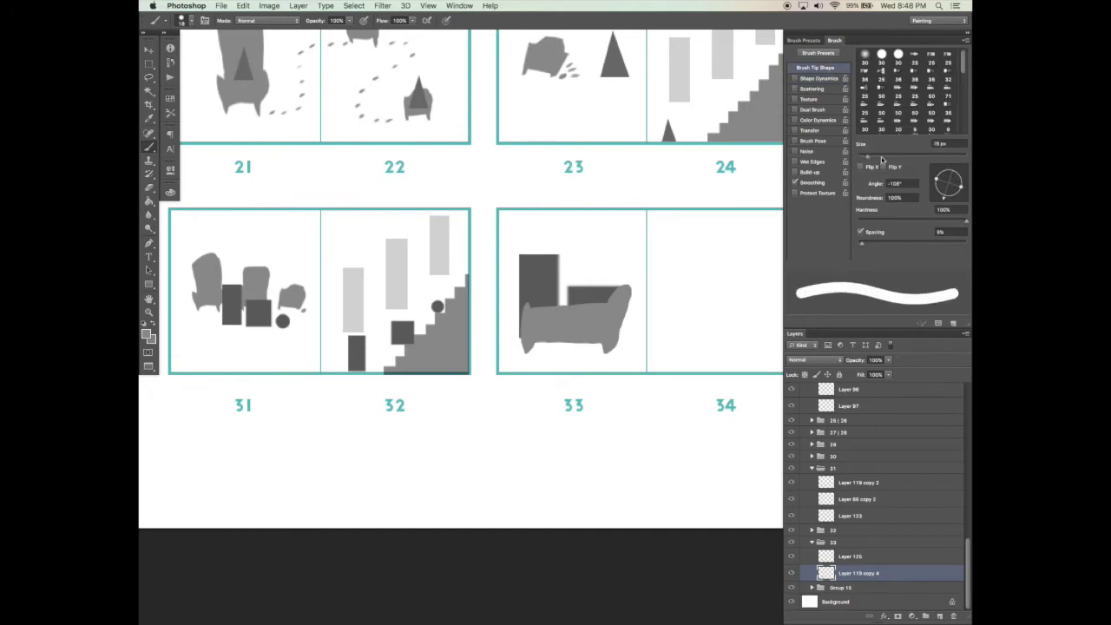
drag(861, 156, 867, 156)
click(902, 556)
click(939, 616)
mouse_move(576, 322)
mouse_down()
mouse_move(567, 345)
mouse_move(590, 348)
mouse_up()
mouse_move(565, 348)
mouse_down()
mouse_move(539, 361)
mouse_move(574, 360)
mouse_up()
key(super+alt+z)
key(super+alt+z)
Step: Paint Baby Bear as one larger round brush dab on the new layer and move it to the left end of page 33's bed
key(bracketright)
key(bracketright)
click(536, 358)
key(v)
drag(529, 369, 520, 329)
Step: Nudge the Papa and Mama Bear shapes on Layer 119 copy 4, scale them down and set them behind page 33's bed
click(856, 576)
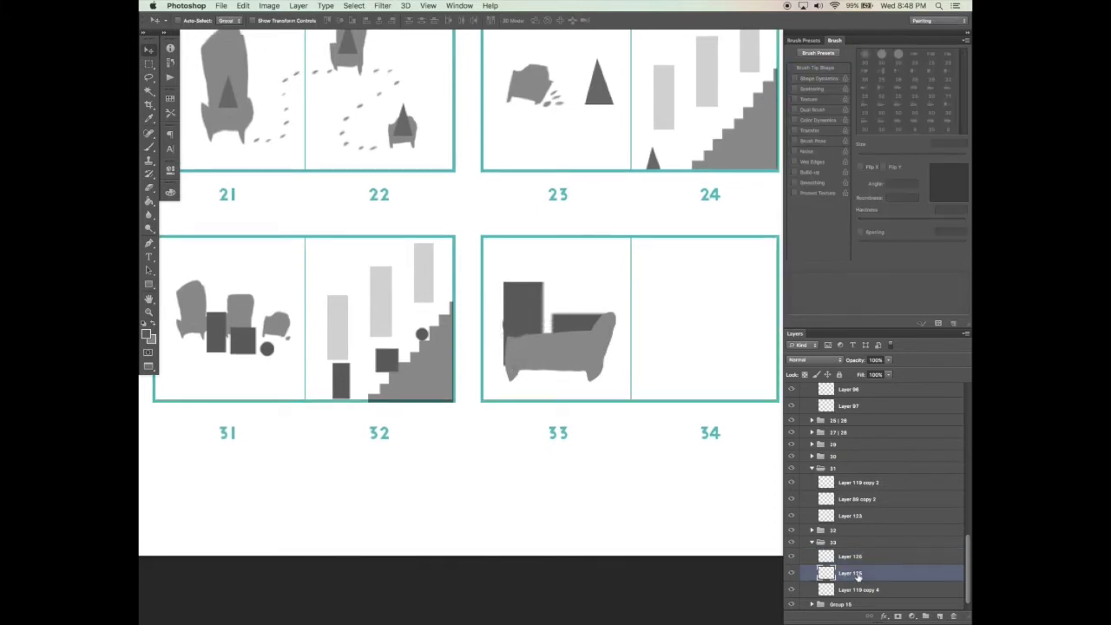
click(856, 590)
key(shift+Right)
key(shift+Right)
key(super+t)
drag(628, 276, 607, 295)
drag(580, 325, 579, 303)
key(Return)
Step: Darken Baby Bear's circle on page 33 with a Hue/Saturation adjustment
click(851, 556)
key(super+u)
drag(683, 490, 662, 490)
click(799, 379)
mouse_move(737, 401)
mouse_down()
mouse_move(590, 400)
mouse_move(698, 396)
mouse_up()
Step: On a new layer, draw a thin wedge for Goldilocks lying on page 33's bed with the Pen tool and fill it dark grey
key(b)
click(938, 615)
key(p)
click(379, 328)
click(380, 329)
right_click(418, 315)
click(458, 358)
key(Return)
key(alt+BackSpace)
key(super+d)
key(v)
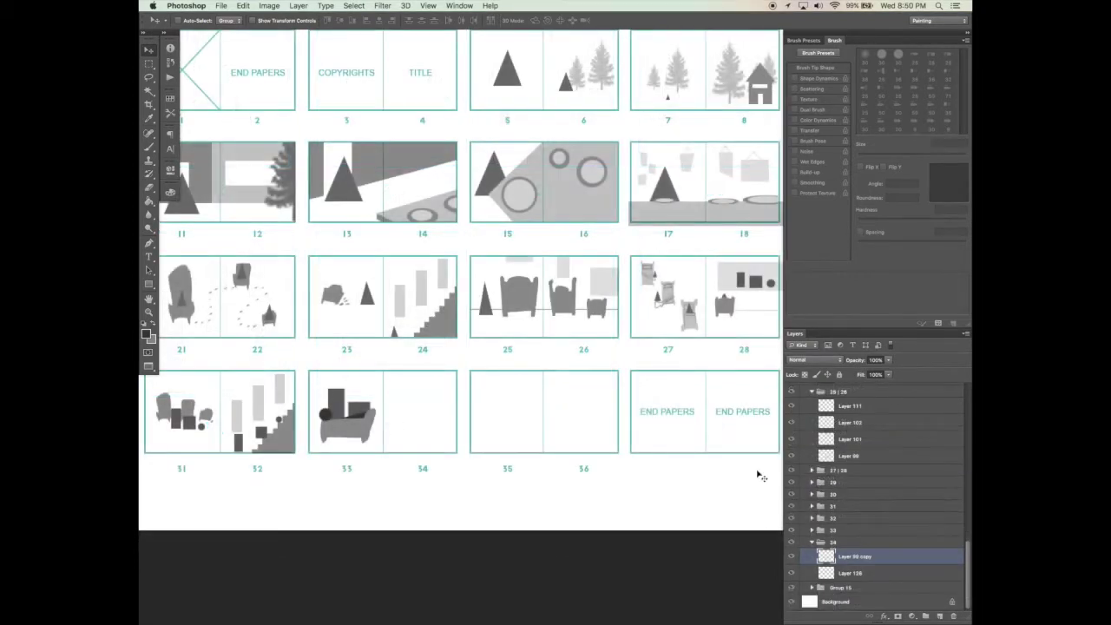
Step: Move the copied row of beds down to page 34, cut away the two smaller beds and position the large one on the page
drag(600, 342, 524, 486)
key(m)
drag(415, 369, 510, 447)
key(v)
key(super+x)
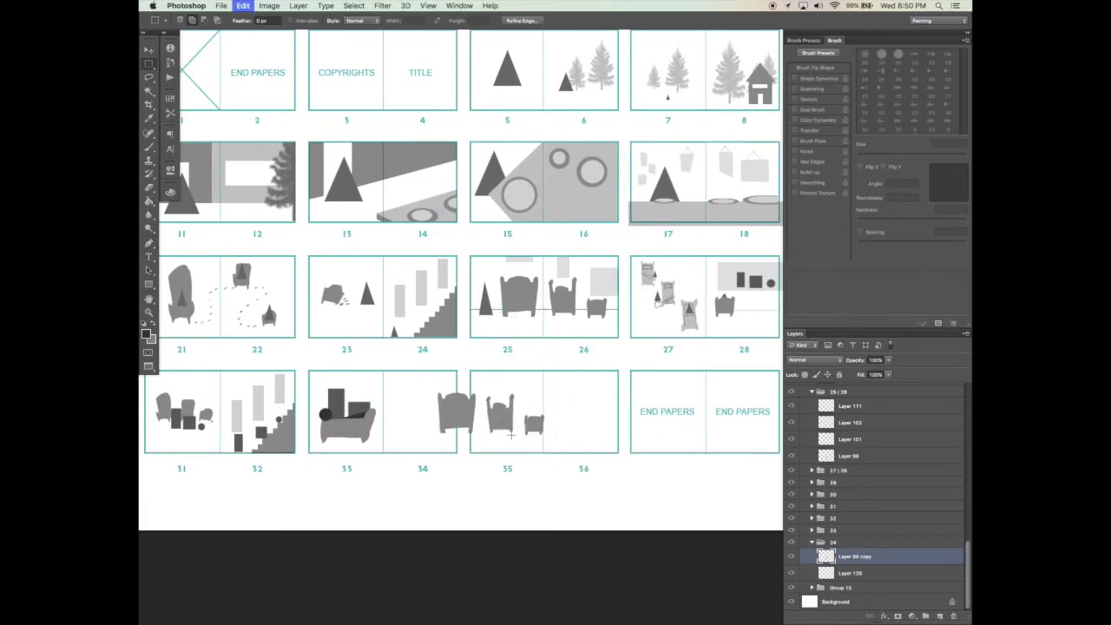
drag(537, 431, 457, 376)
key(ctrl+t)
key(Return)
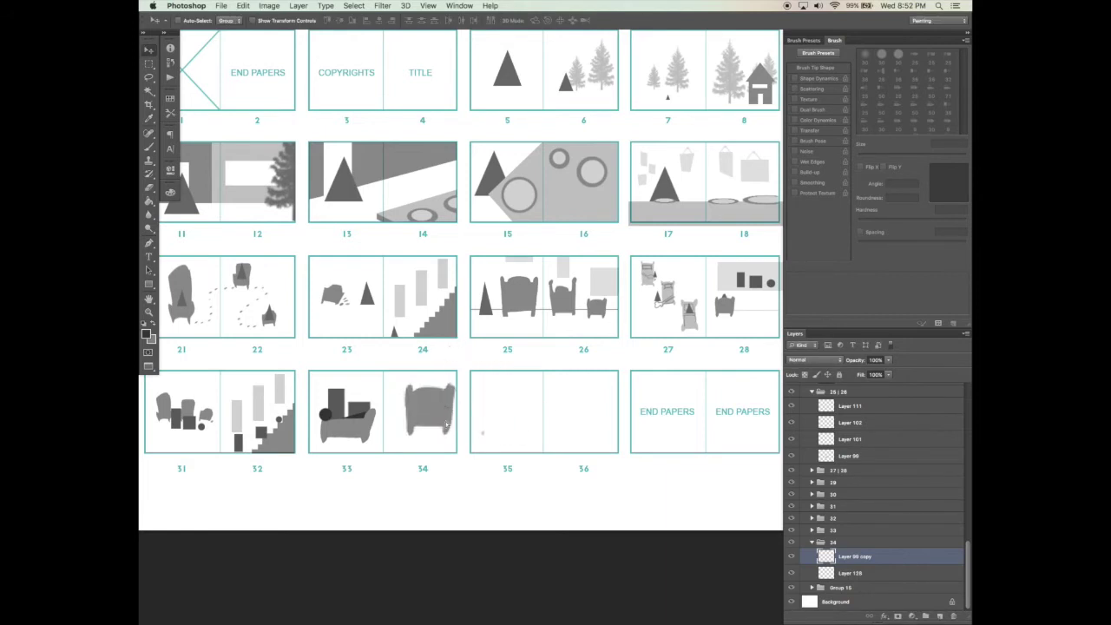
Step: Scale down page 34's bed and reposition it near the middle of the page
super+click(449, 424)
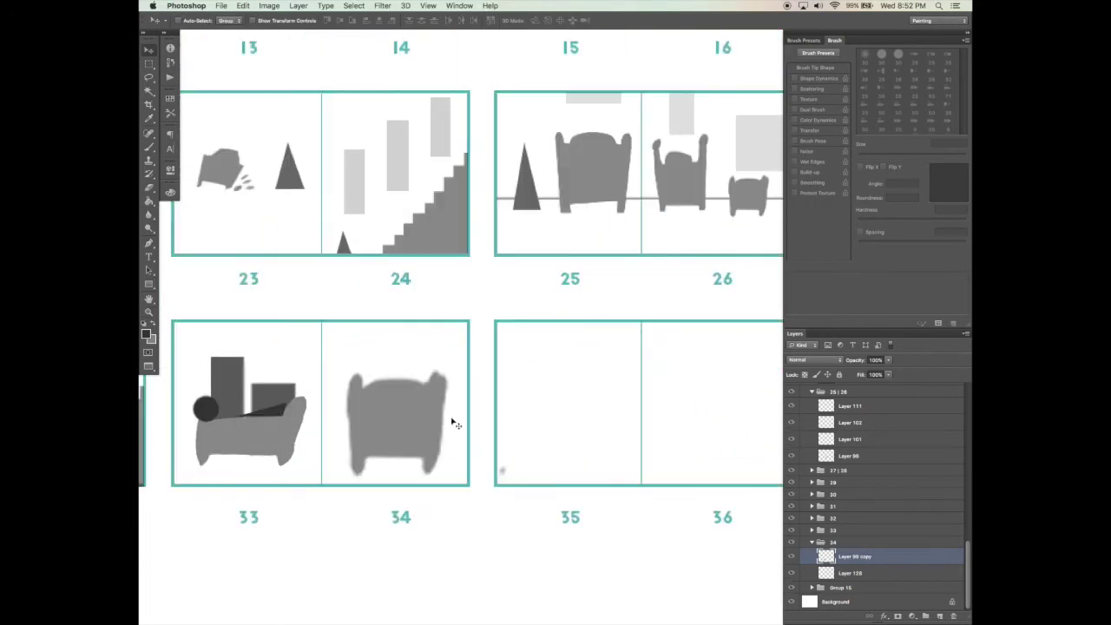
key(super+t)
drag(501, 375, 454, 399)
key(Return)
drag(422, 439, 440, 426)
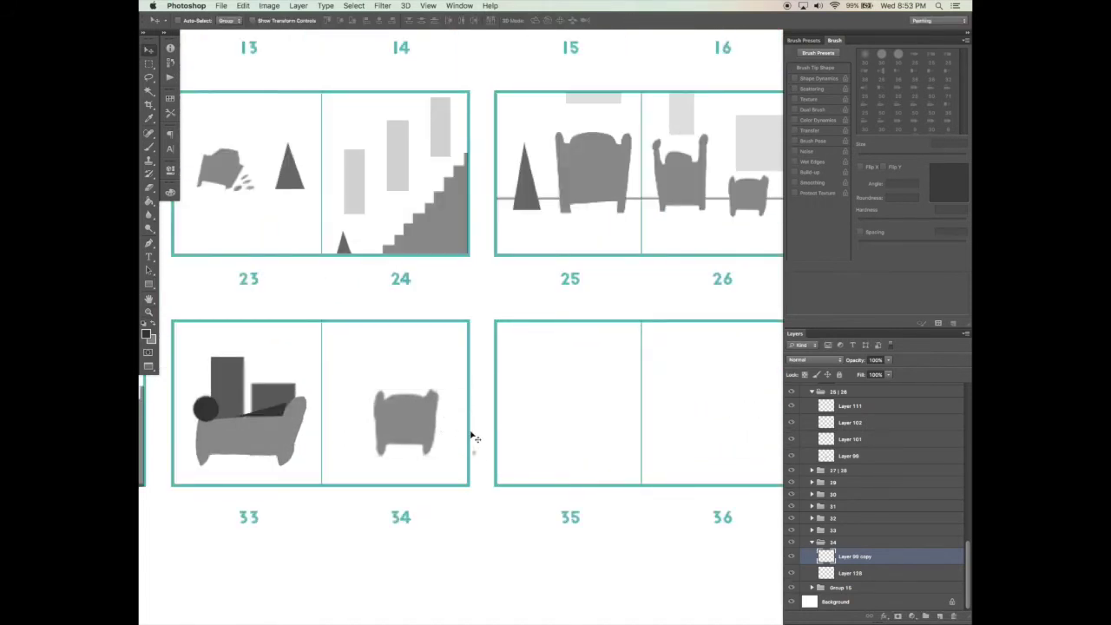
Step: On a new layer, paint a tall bed tapering toward page 34's lower edge in mid grey, using a fine 6 px brush
key(b)
scroll(454, 473, up, 1)
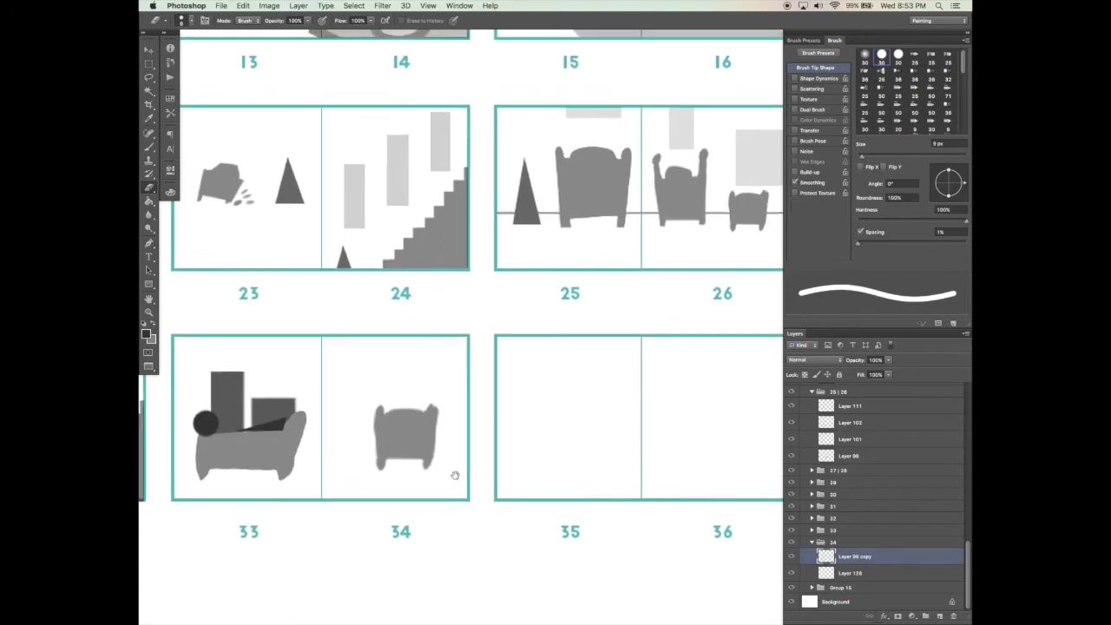
click(942, 615)
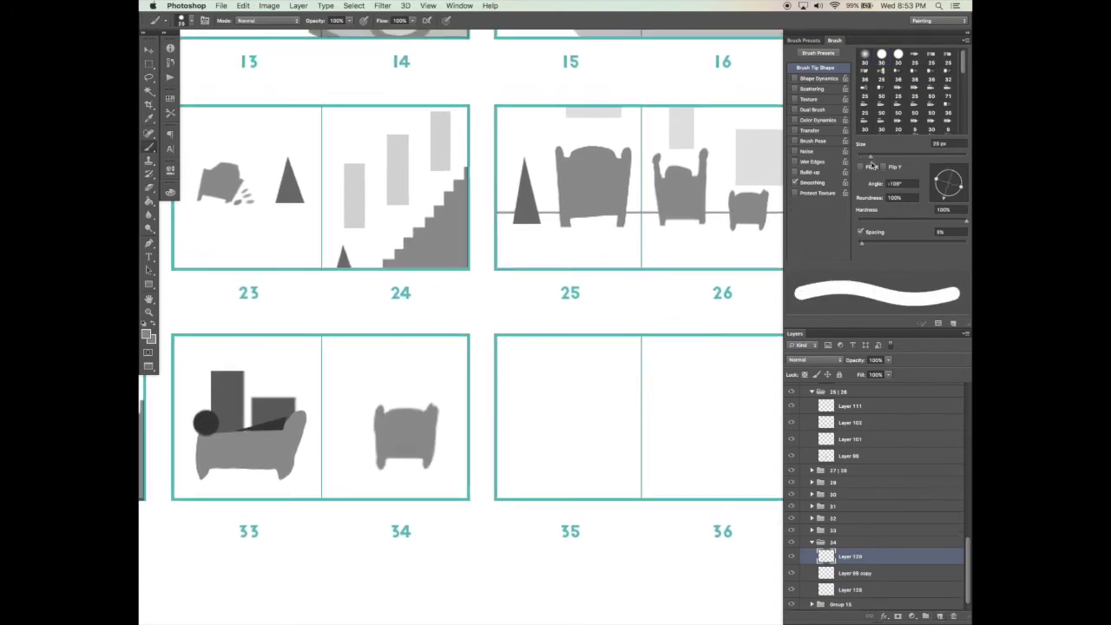
drag(870, 162, 861, 161)
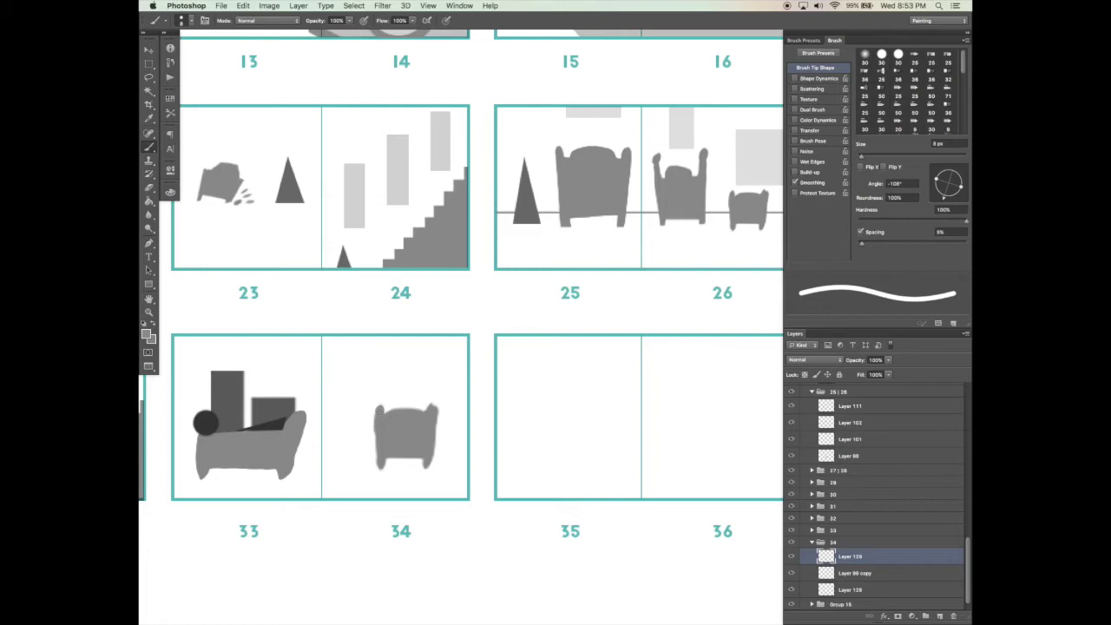
key(bracketleft)
key(bracketleft)
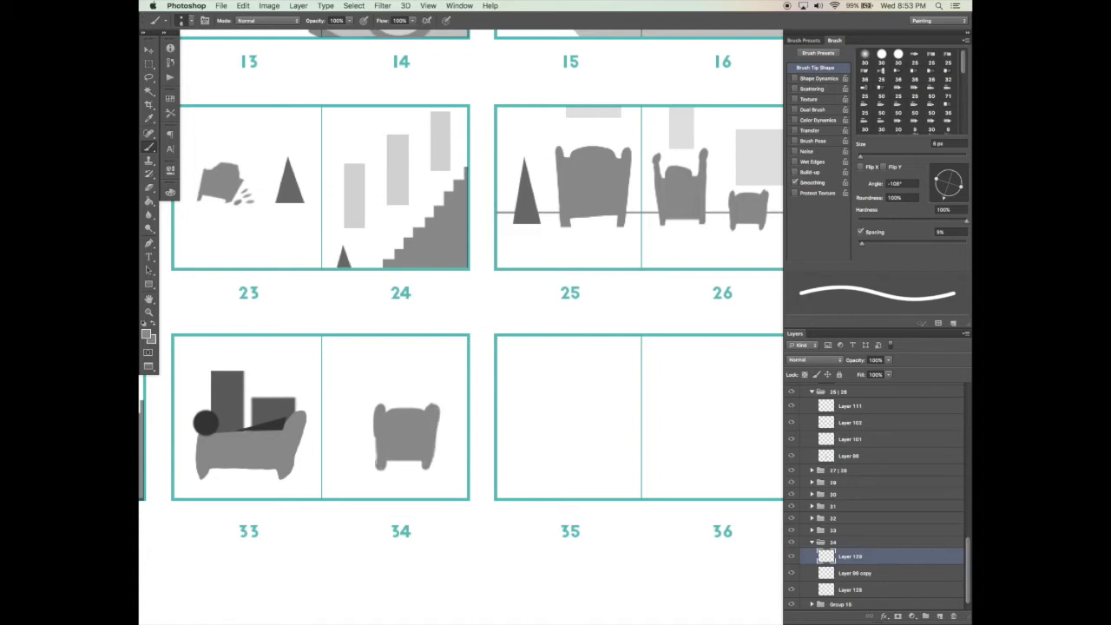
mouse_move(421, 429)
mouse_down()
mouse_move(451, 369)
mouse_move(531, 317)
mouse_up()
key(v)
key(super+s)
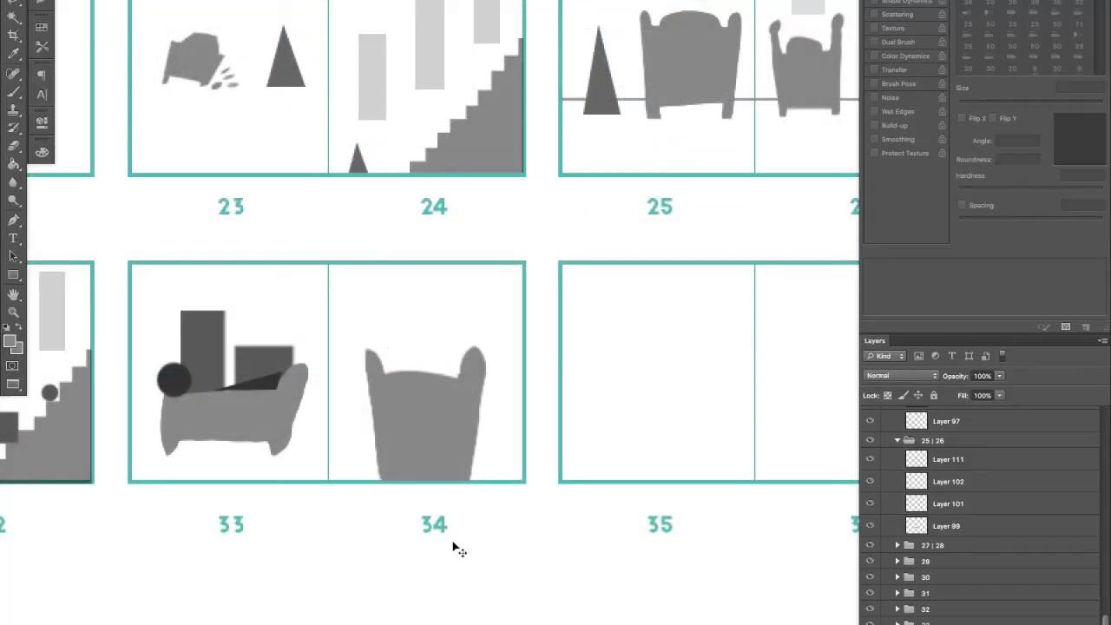
Step: Sample the dark grey of the Goldilocks wedge on page 33 as the colour for page 34's figures
scroll(461, 401, up, 2)
drag(461, 401, 523, 413)
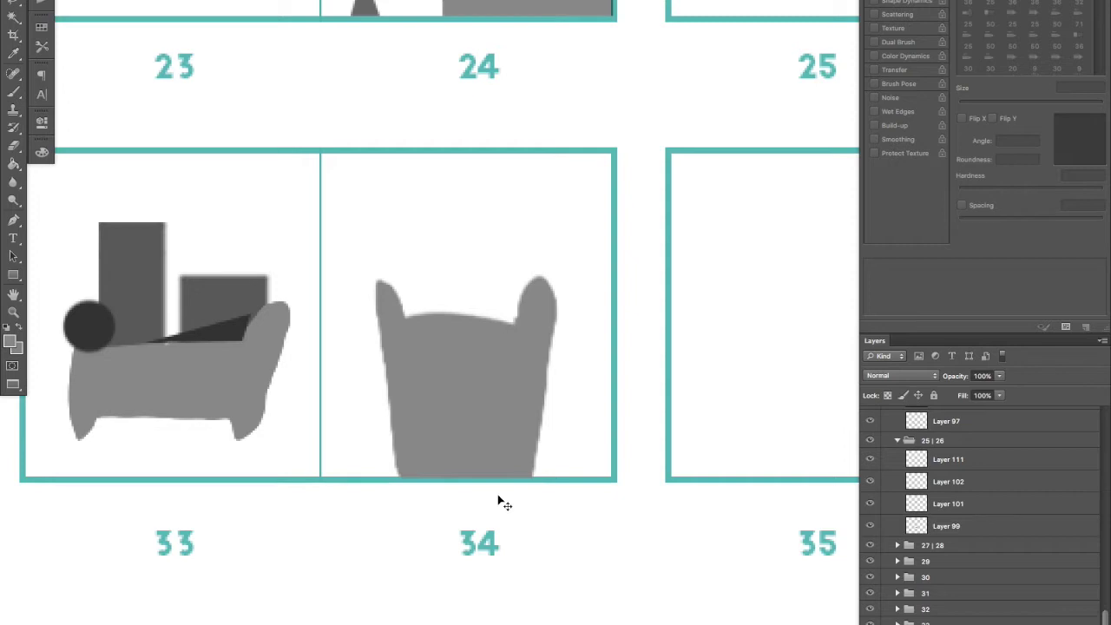
key(b)
alt+click(232, 328)
scroll(463, 337, down, 1)
key(p)
drag(420, 323, 423, 316)
right_click(480, 317)
click(488, 334)
Step: Draw a narrow Goldilocks triangle at the top of page 34's bed, fill it dark grey and send its layer behind the bed
click(442, 327)
click(461, 247)
click(483, 327)
right_click(467, 337)
click(516, 398)
key(Return)
key(g)
click(471, 314)
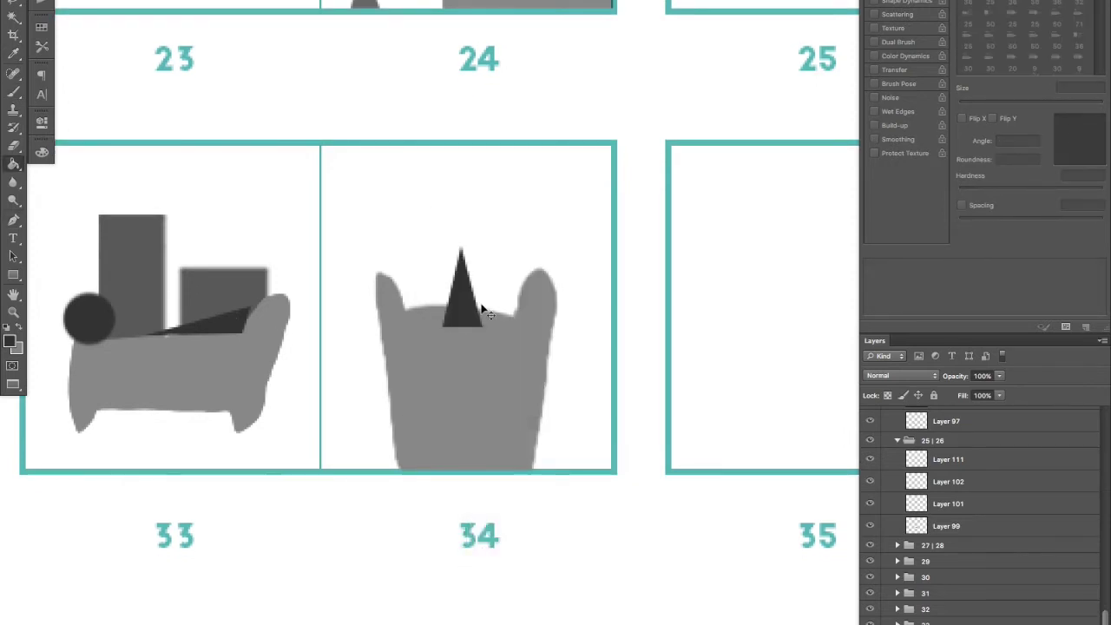
key(super+[)
Step: Fill a tall, narrow dark rectangle for Papa Bear behind the left side of page 34's bed
drag(357, 206, 403, 465)
key(alt+BackSpace)
key(ctrl+d)
Step: Fill a wide dark rectangle for Mama Bear behind the right side of page 34's bed and trim the part beyond the frame
mouse_move(513, 276)
mouse_down()
mouse_move(575, 427)
mouse_move(651, 458)
mouse_up()
key(alt+BackSpace)
key(ctrl+d)
drag(702, 238, 613, 473)
key(Delete)
key(ctrl+d)
Step: Paint Baby Bear as a large round brush dab between Papa Bear and Goldilocks on page 34
key(b)
drag(1085, 138, 1100, 132)
click(985, 105)
click(406, 291)
key(super+minus)
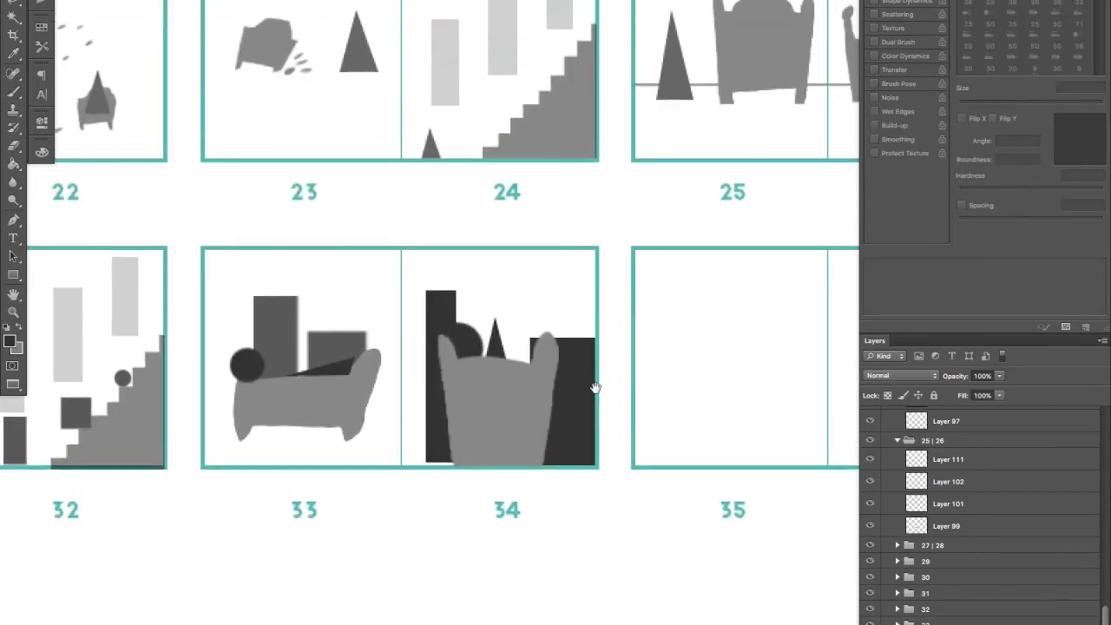
Step: Scale down the dark bear shapes behind page 34's bed so they sit well inside the frame
key(v)
key(super+t)
drag(597, 466, 563, 439)
key(Return)
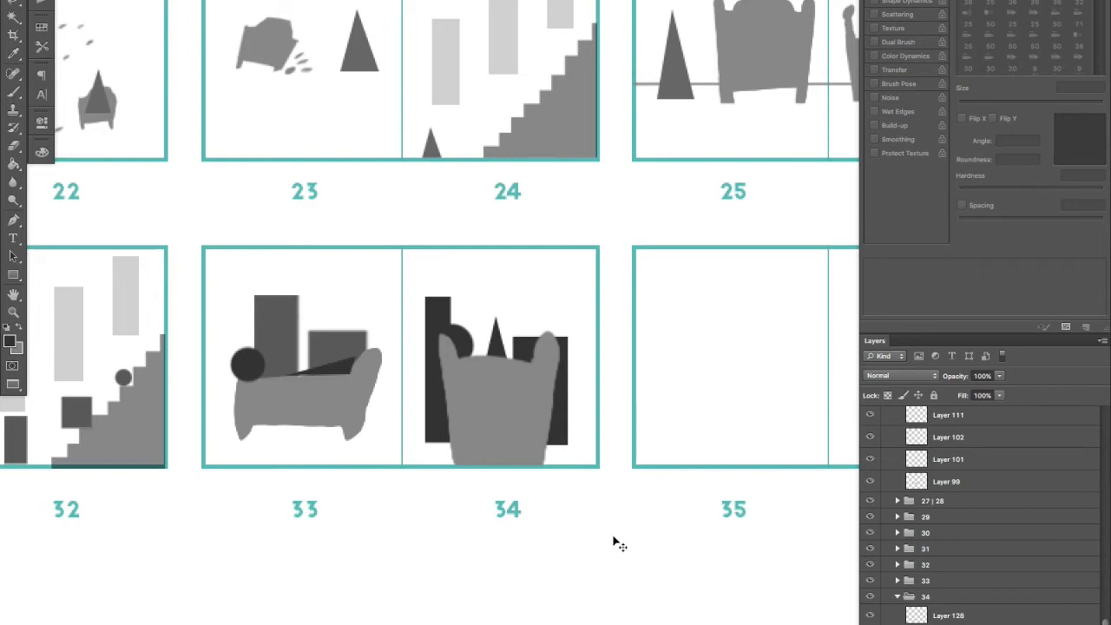
Step: Select page 34's layer group and collapse it
scroll(615, 540, right, 5)
click(955, 596)
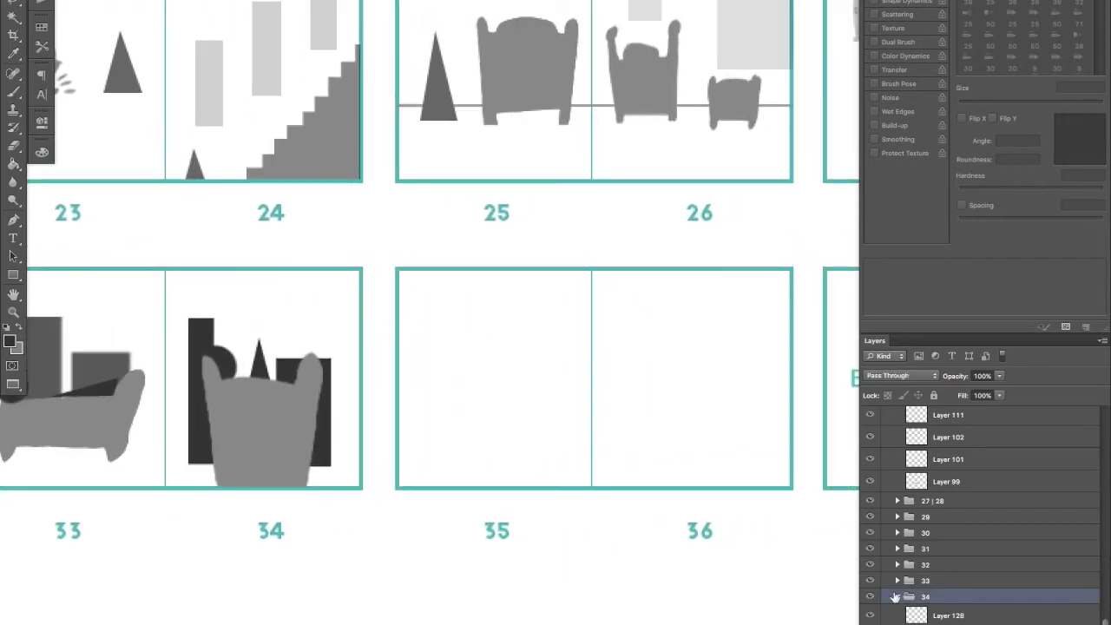
scroll(995, 605, up, 3)
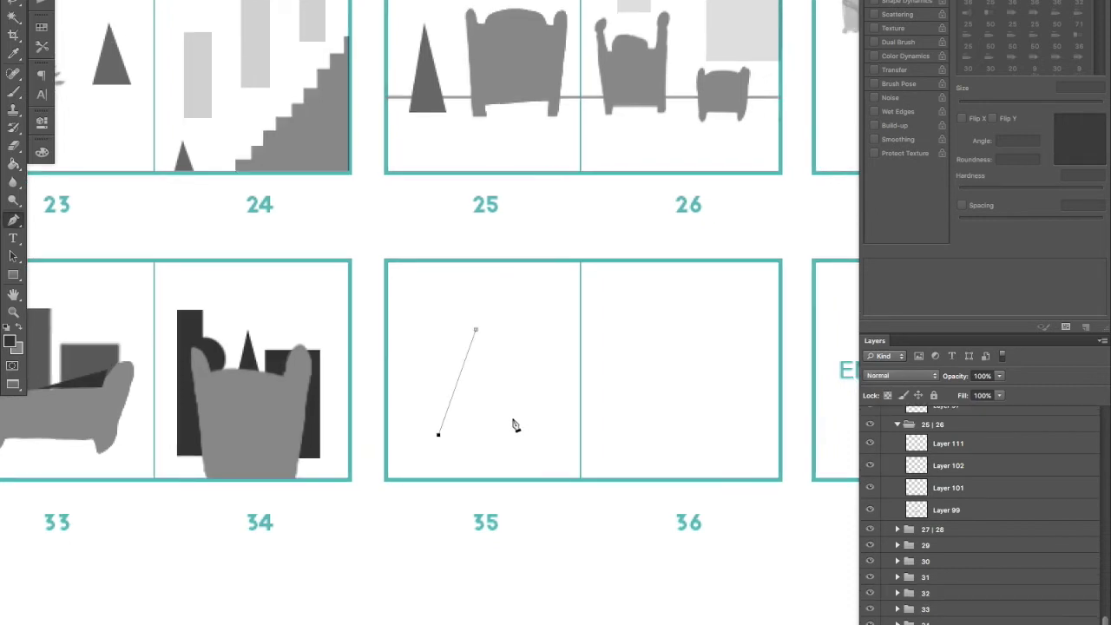
right_click(533, 418)
click(564, 431)
key(v)
key(z)
alt+click(553, 444)
drag(549, 442, 533, 452)
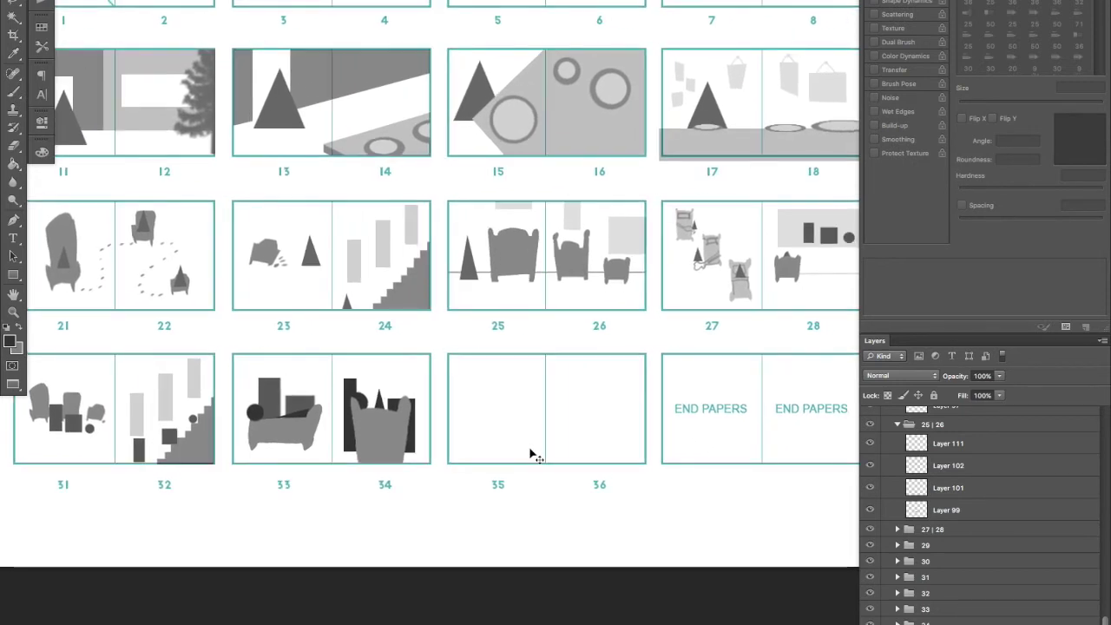
scroll(532, 453, up, 6)
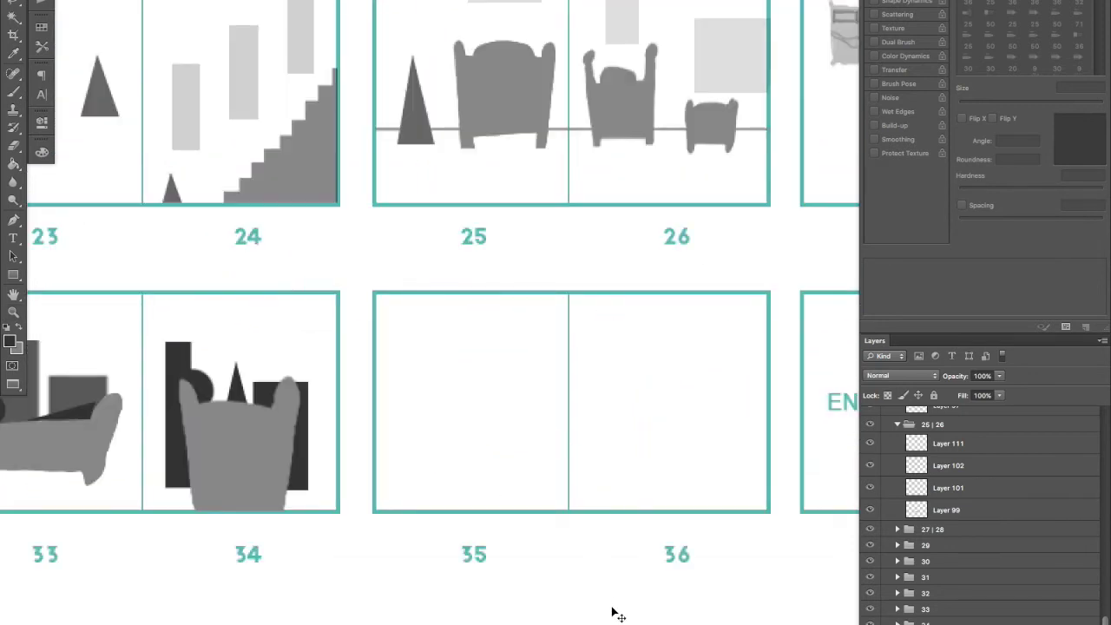
Step: Draw a closed triangular Pen path for Goldilocks in the middle of page 35
key(p)
click(513, 468)
click(472, 390)
click(437, 468)
right_click(499, 441)
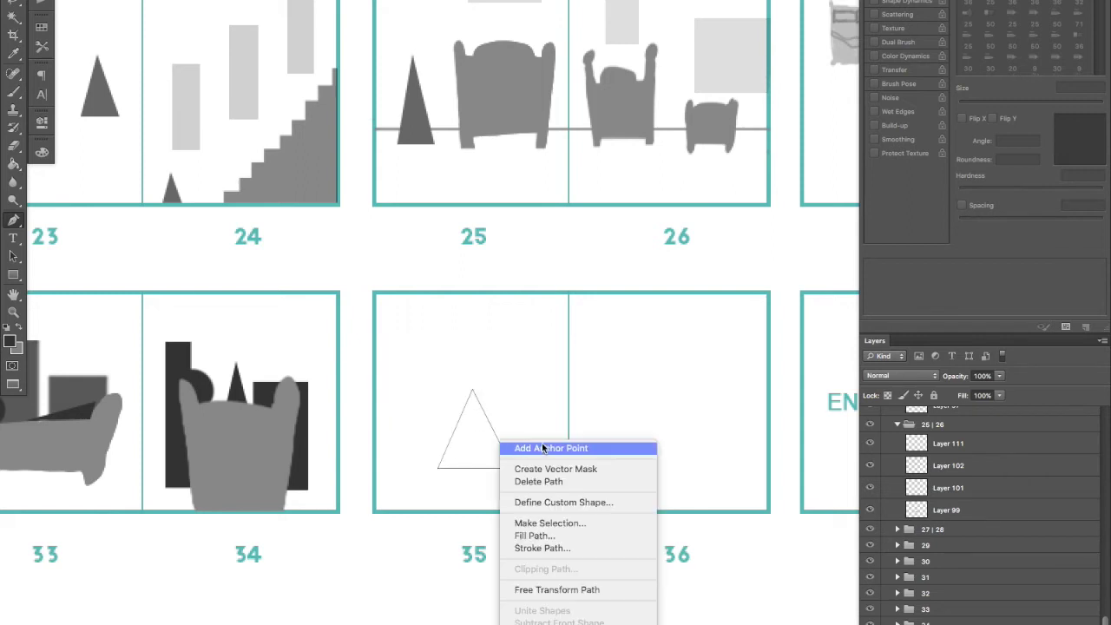
click(553, 536)
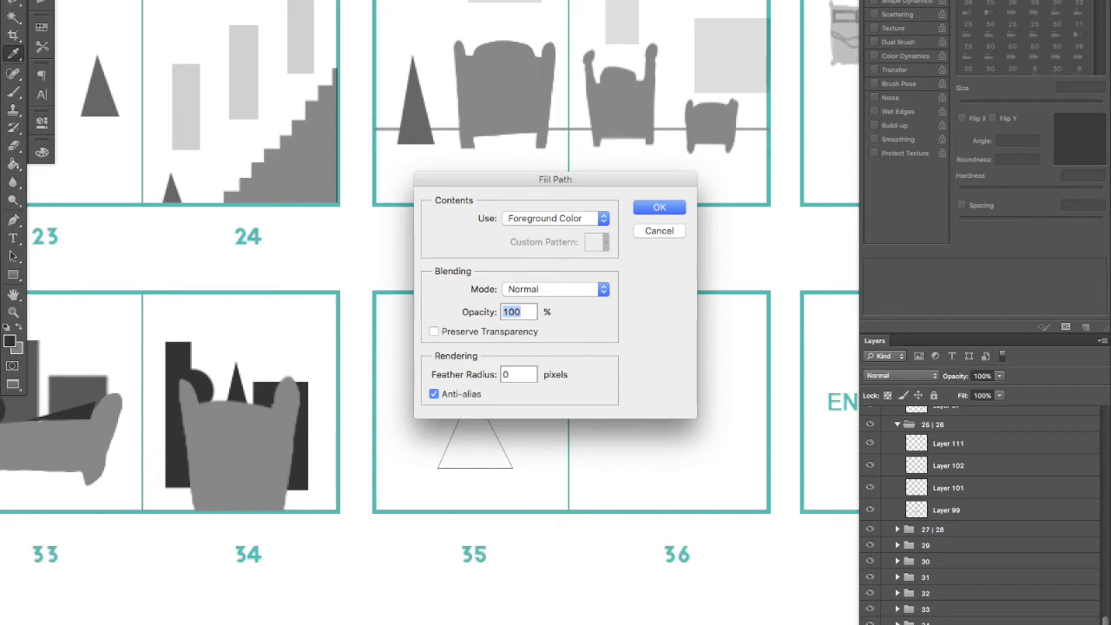
key(Escape)
Step: Convert the triangular path on page 35 to a selection, fill it dark grey and deselect it
right_click(560, 474)
click(618, 531)
key(Return)
click(487, 446)
key(Return)
key(g)
click(478, 444)
key(super+d)
key(v)
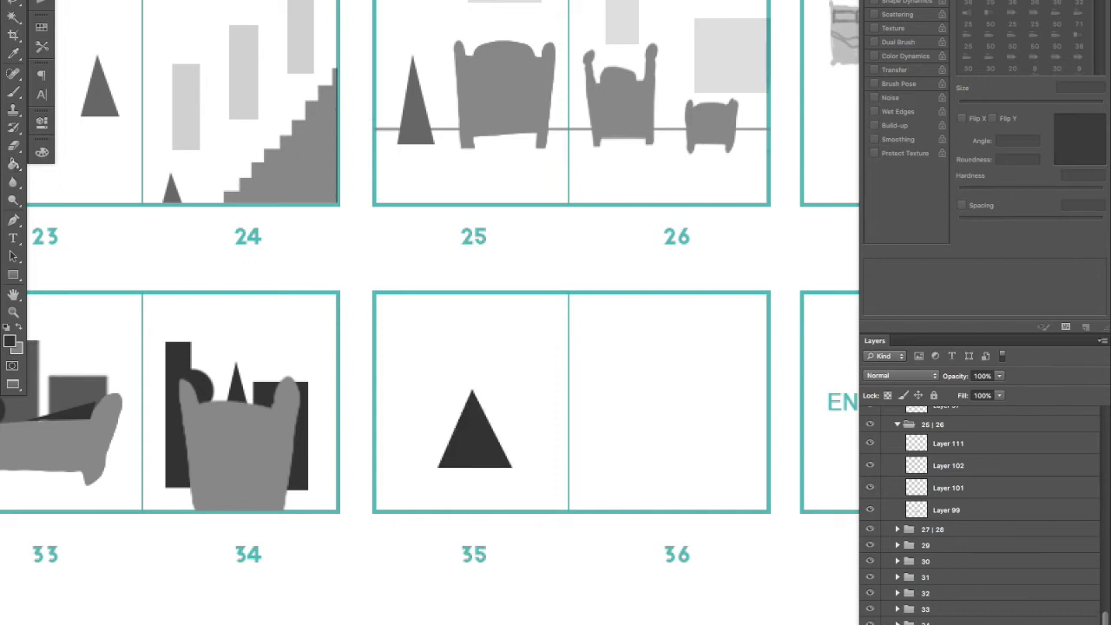
Step: Add a tall dark rectangle for Papa Bear to the left of page 35's triangle and shift it toward the page edge
drag(400, 322, 438, 469)
key(g)
click(426, 451)
drag(438, 468, 414, 451)
key(super+d)
Step: Select only page 35's triangle and scale it down from its lower left corner, keeping it level with Papa Bear's base
key(m)
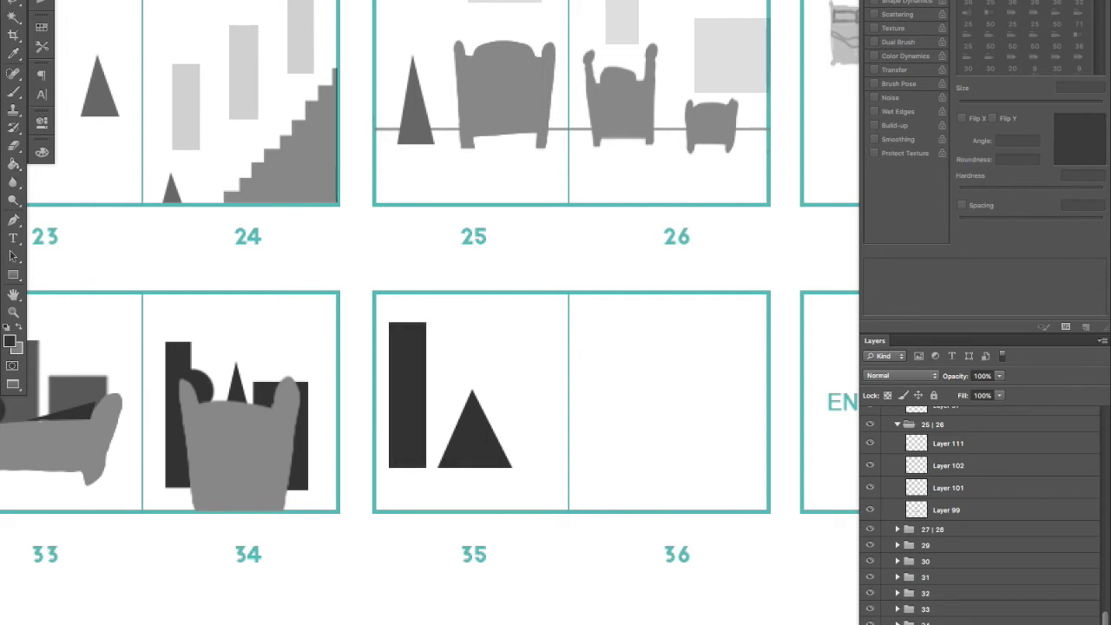
drag(514, 391, 583, 467)
drag(601, 344, 534, 436)
key(ctrl+t)
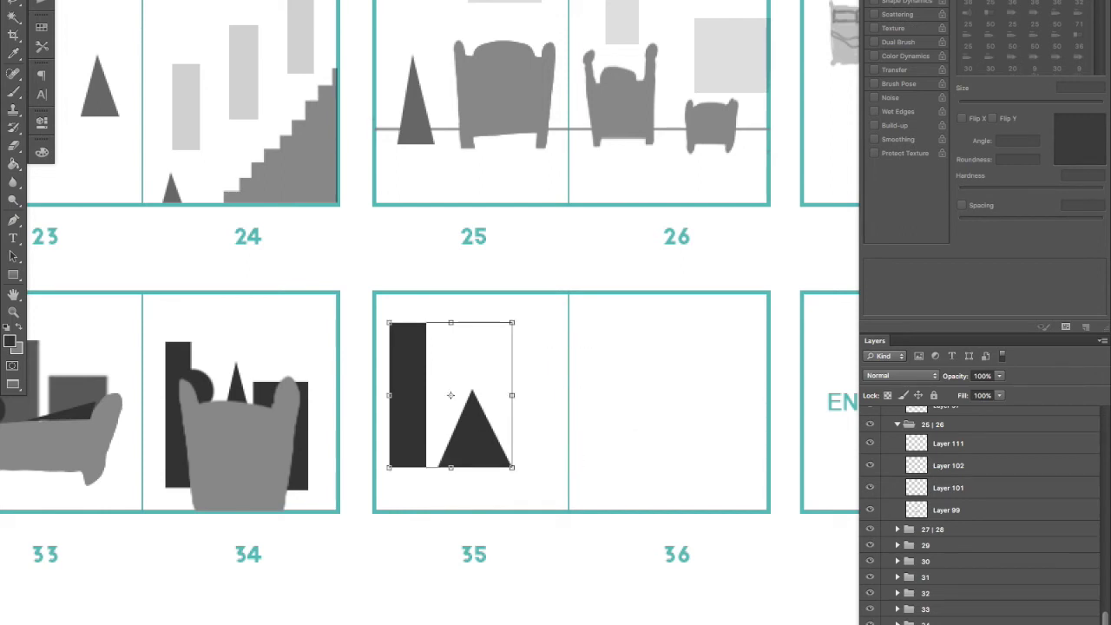
key(Return)
key(ctrl+t)
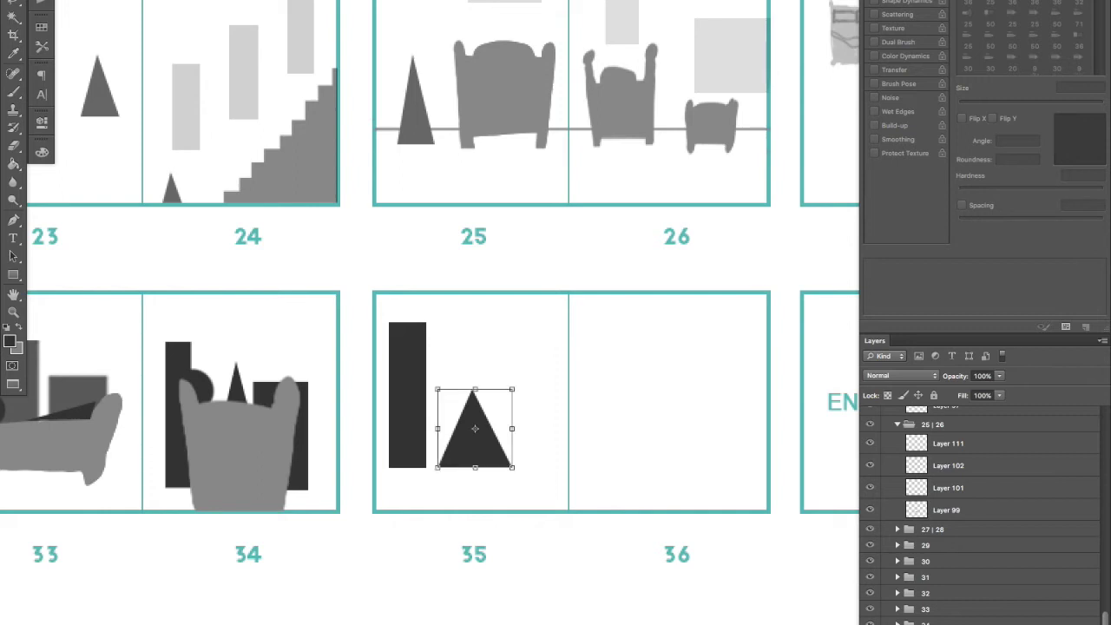
drag(512, 389, 482, 420)
key(Return)
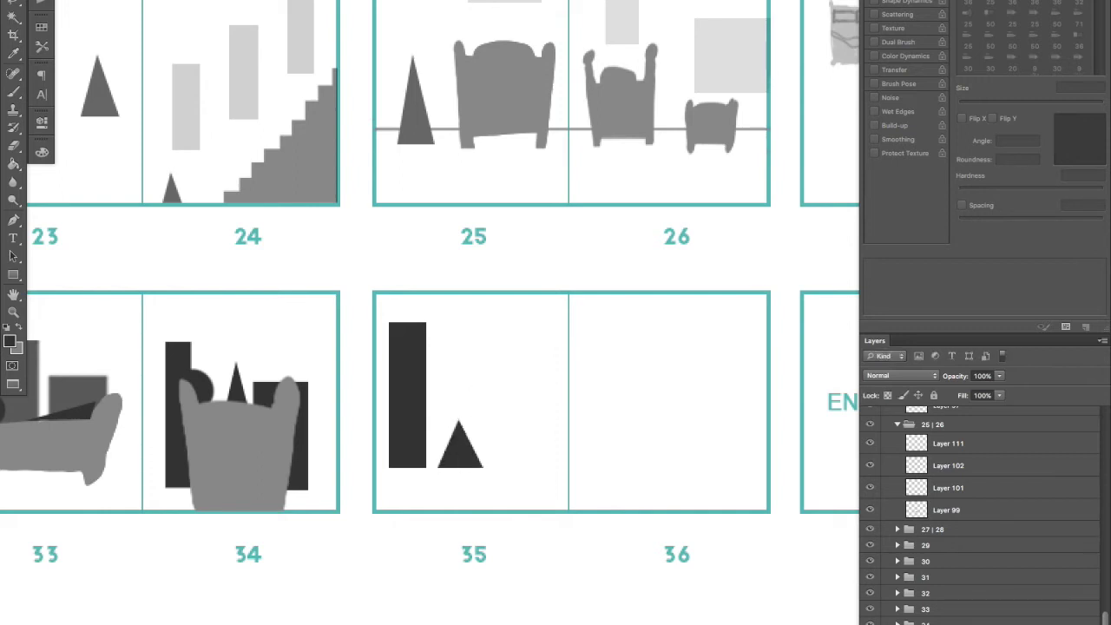
Step: Fill a large dark, nearly square rectangle for Mama Bear to the right of page 35's triangle
drag(553, 382, 489, 466)
key(ctrl+d)
drag(570, 382, 495, 465)
click(532, 423)
key(ctrl+d)
Step: Scale down page 35's Papa Bear, Goldilocks and Mama Bear shapes together and reposition them inside the page
key(v)
key(ctrl+t)
drag(571, 323, 522, 361)
key(Escape)
key(ctrl+t)
key(Escape)
key(ctrl+t)
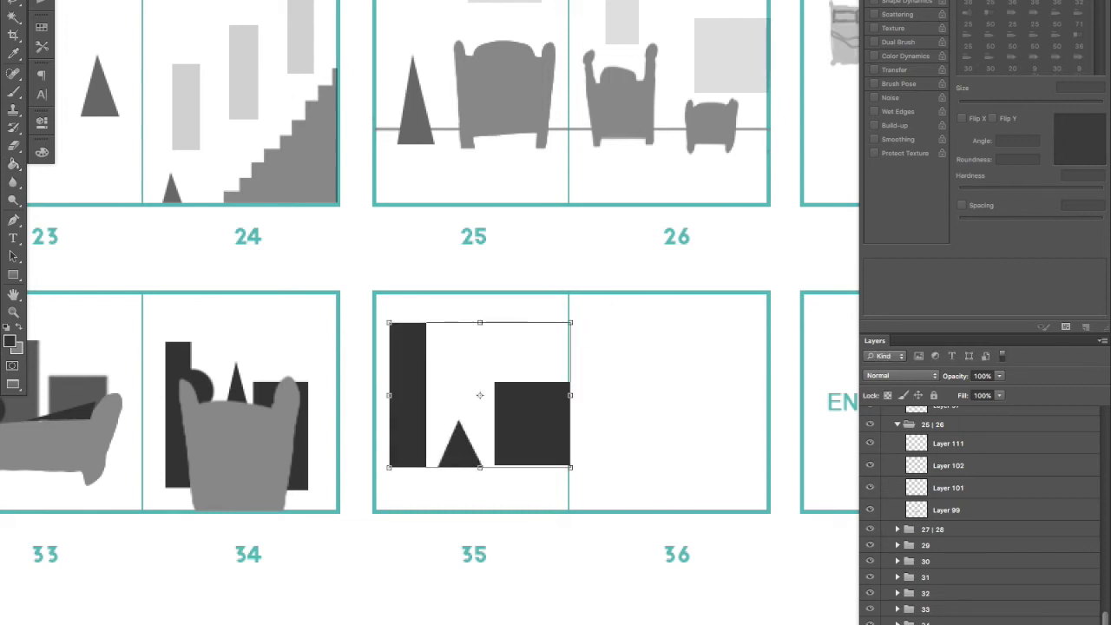
drag(570, 323, 526, 359)
key(Return)
drag(497, 434, 519, 427)
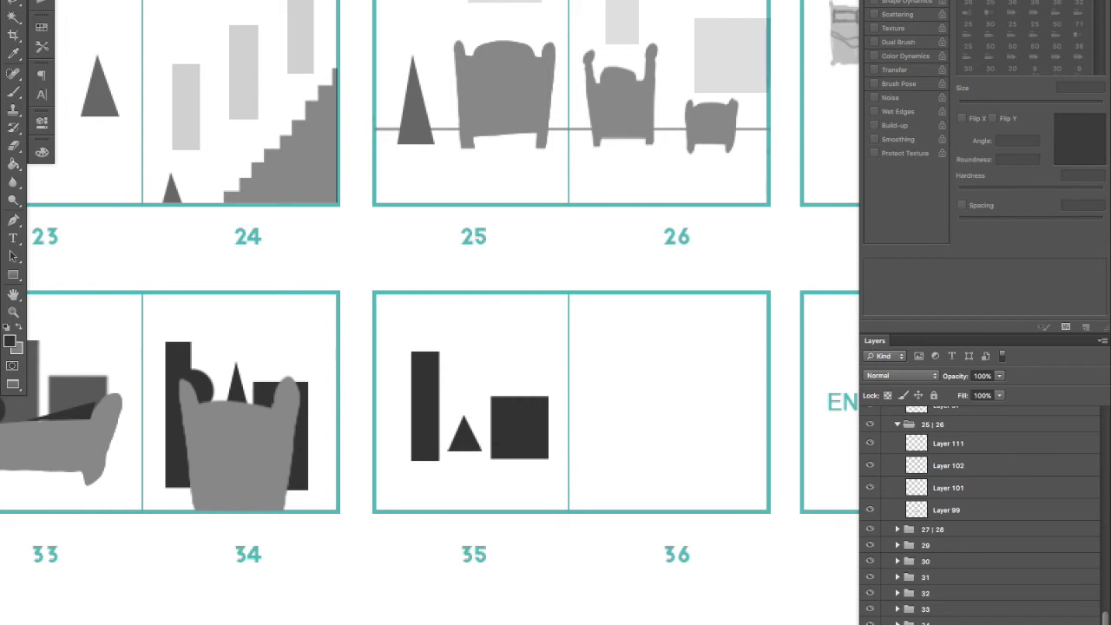
Step: Try to stamp a dark Baby Bear circle among page 35's shapes and reposition it, and undo the attempt
key(b)
click(436, 481)
scroll(471, 402, right, 1)
key(v)
drag(475, 451, 496, 451)
key(ctrl+alt+z)
key(ctrl+alt+z)
Step: Stamp a dark circle for Baby Bear directly below page 35's triangle and move the whole 35 | 36 group slightly upward
key(b)
scroll(432, 495, up, 1)
click(418, 517)
scroll(472, 403, right, 1)
key(v)
click(838, 559)
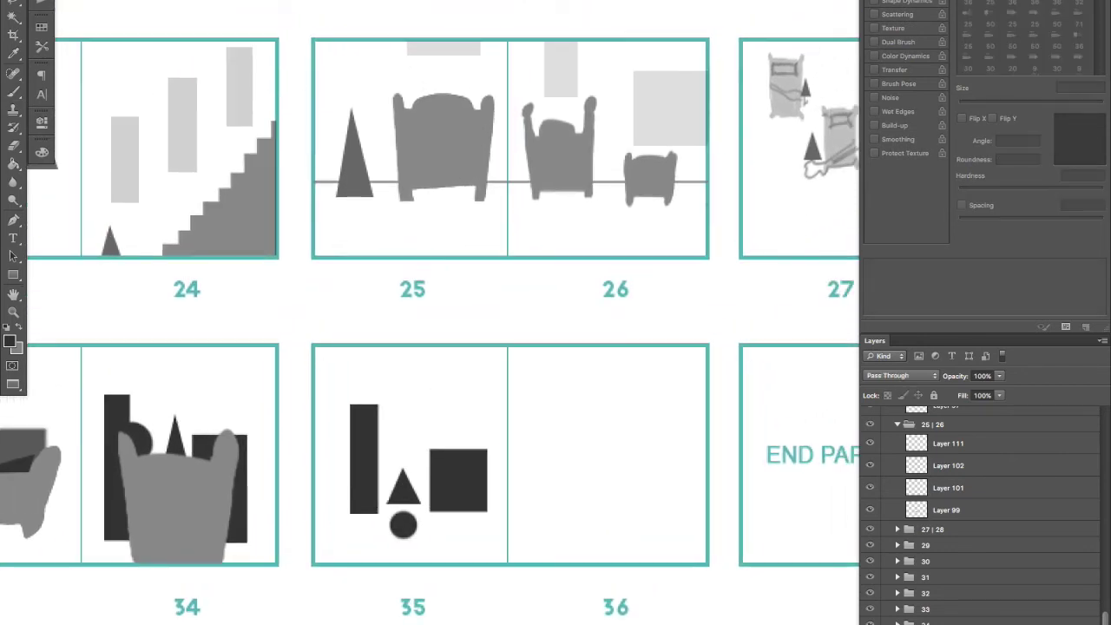
drag(532, 550, 531, 538)
Step: Select Layer 73 of the page 9 scene and toggle its visibility off and on to identify its artwork
scroll(471, 402, right, 1)
key(z)
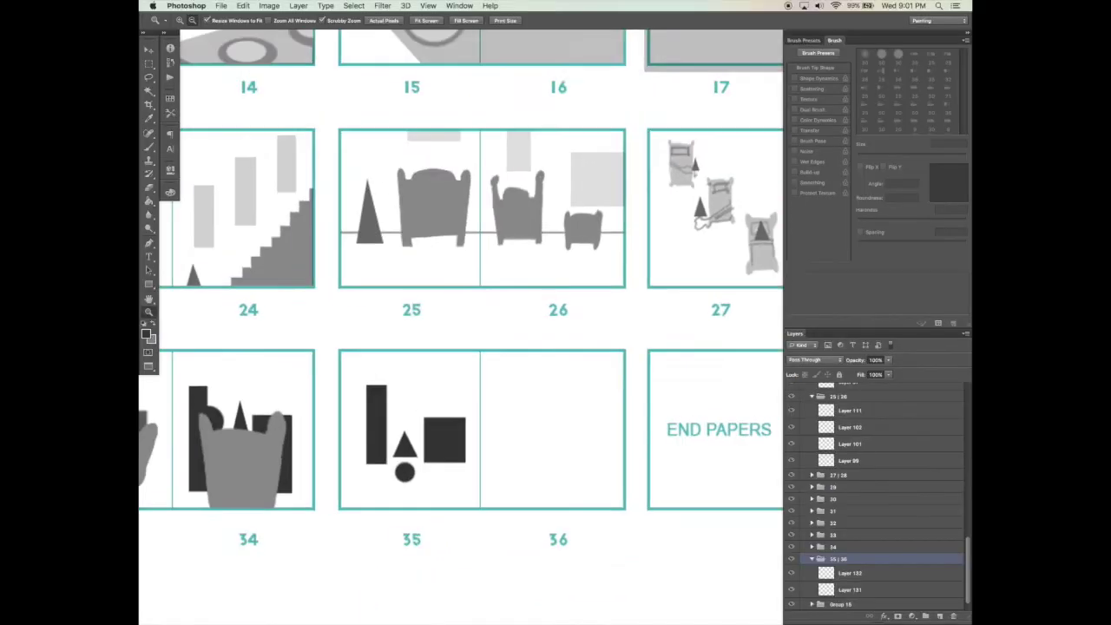
alt+click(597, 527)
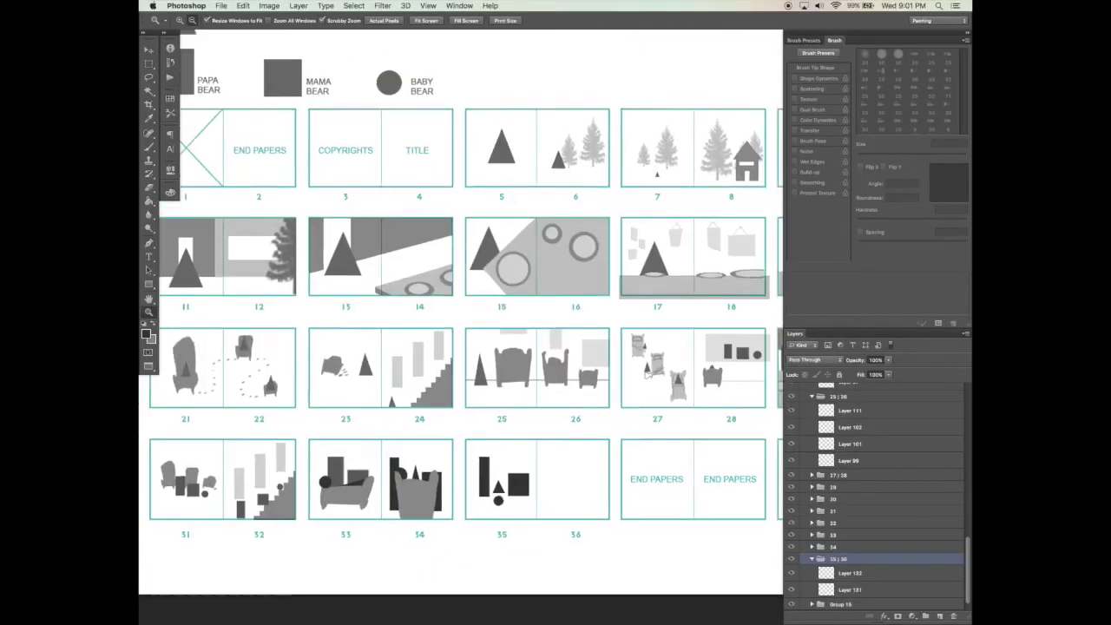
key(v)
scroll(495, 341, right, 1)
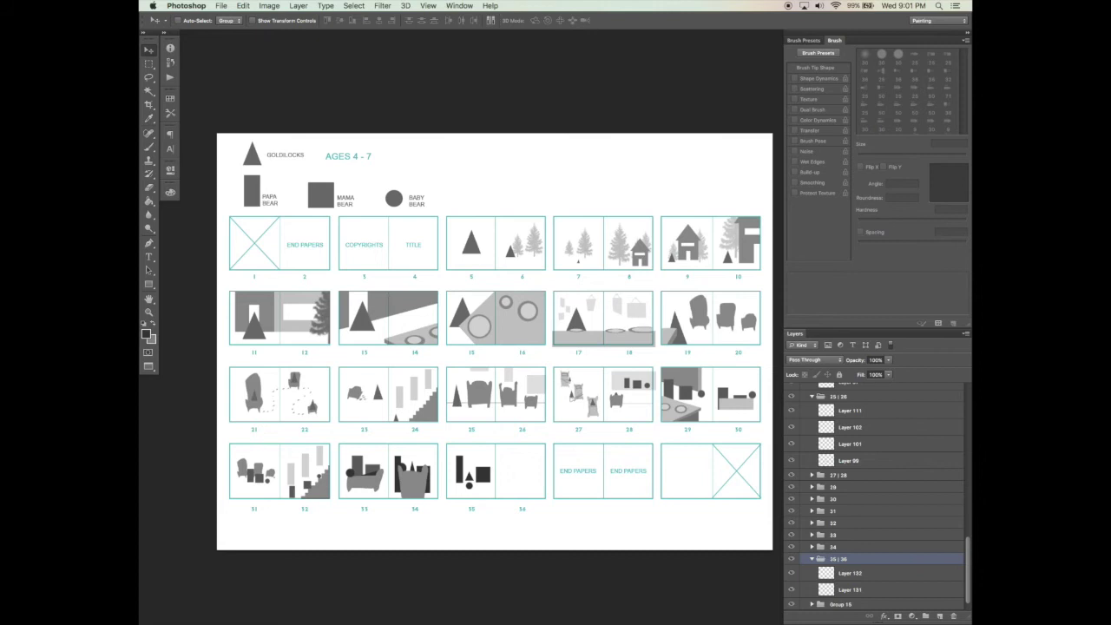
right_click(698, 187)
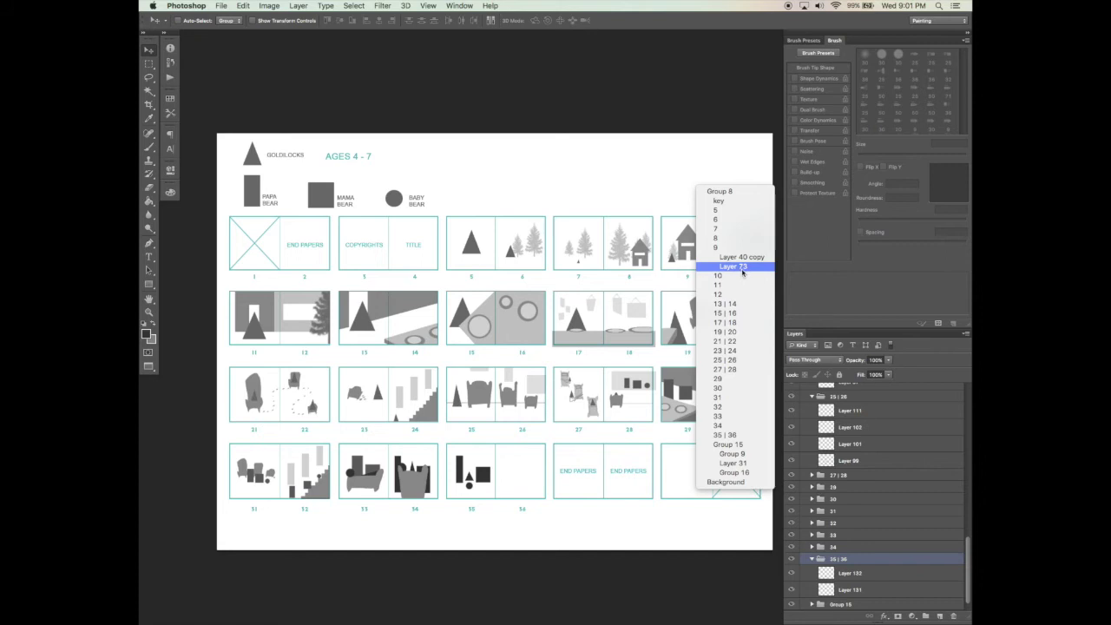
click(744, 267)
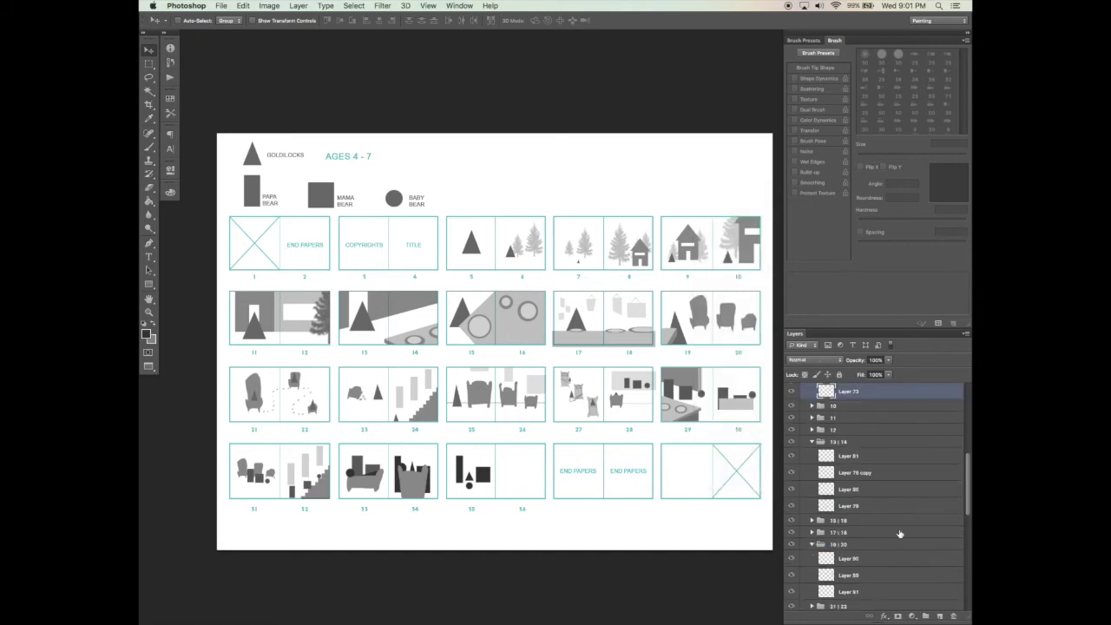
click(791, 391)
click(792, 391)
drag(970, 470, 970, 469)
scroll(840, 417, up, 3)
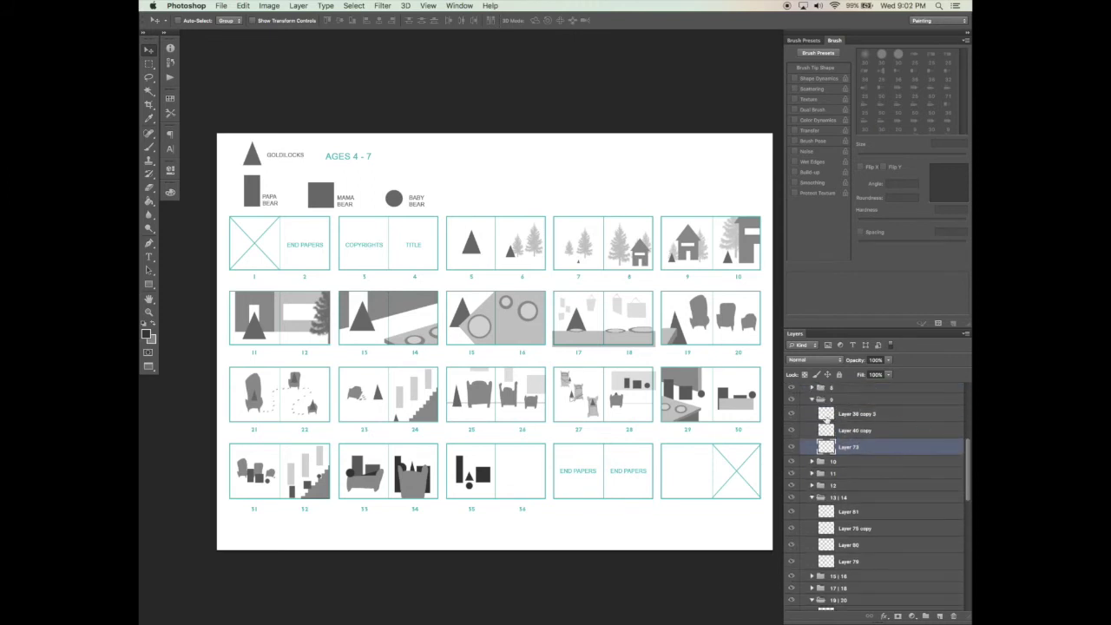
Step: Duplicate page 9's house and tree layers into the 35 | 36 group and place the copies on page 36
shift+click(847, 429)
drag(846, 430, 939, 612)
drag(881, 432, 901, 537)
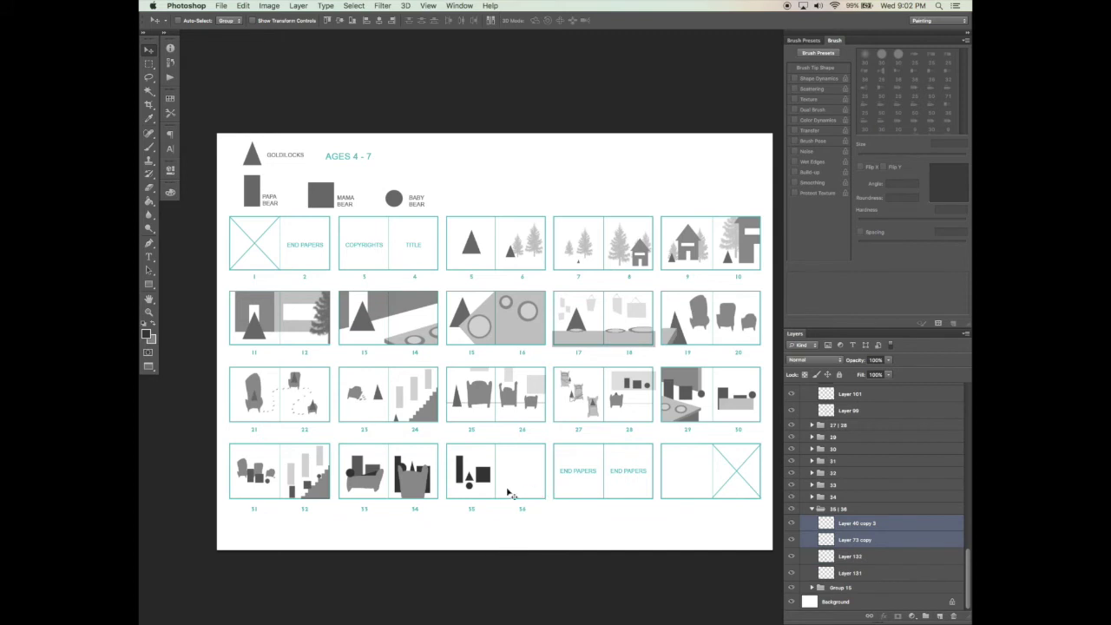
drag(643, 397, 535, 477)
Step: On a new layer in the 35 | 36 group, outline a small triangle at the base of page 36's house and make it a selection
key(z)
click(534, 472)
key(v)
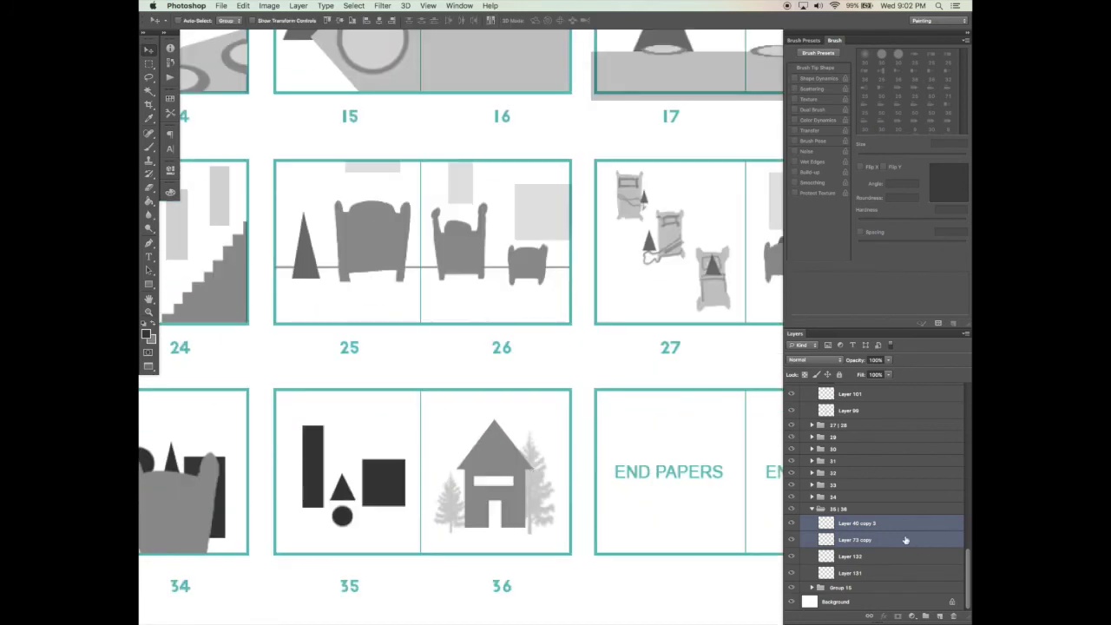
click(938, 616)
key(p)
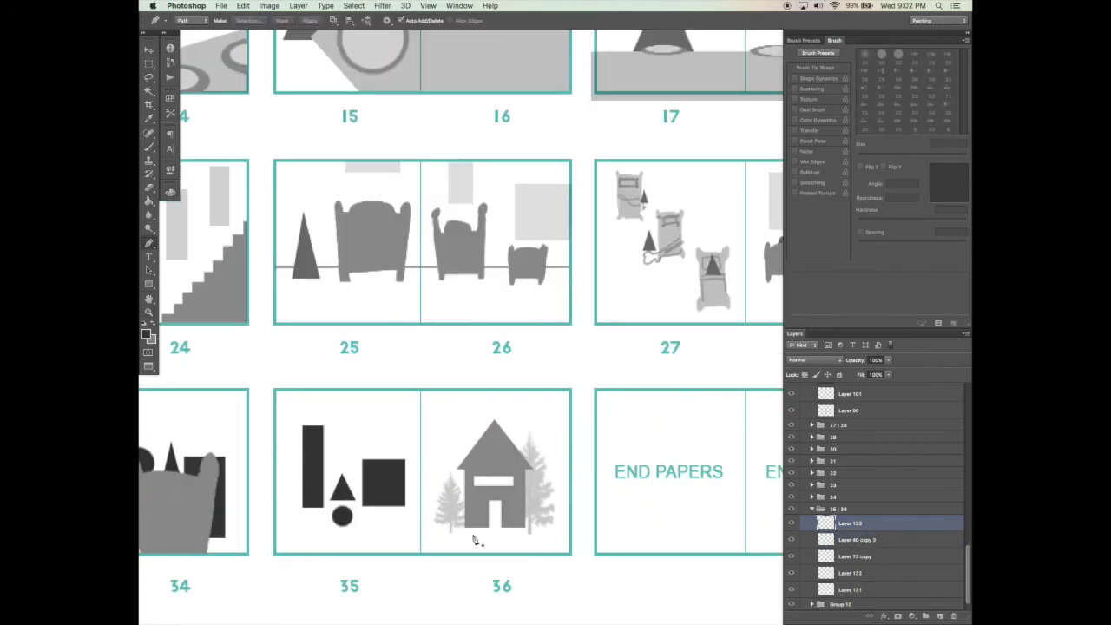
drag(473, 540, 488, 539)
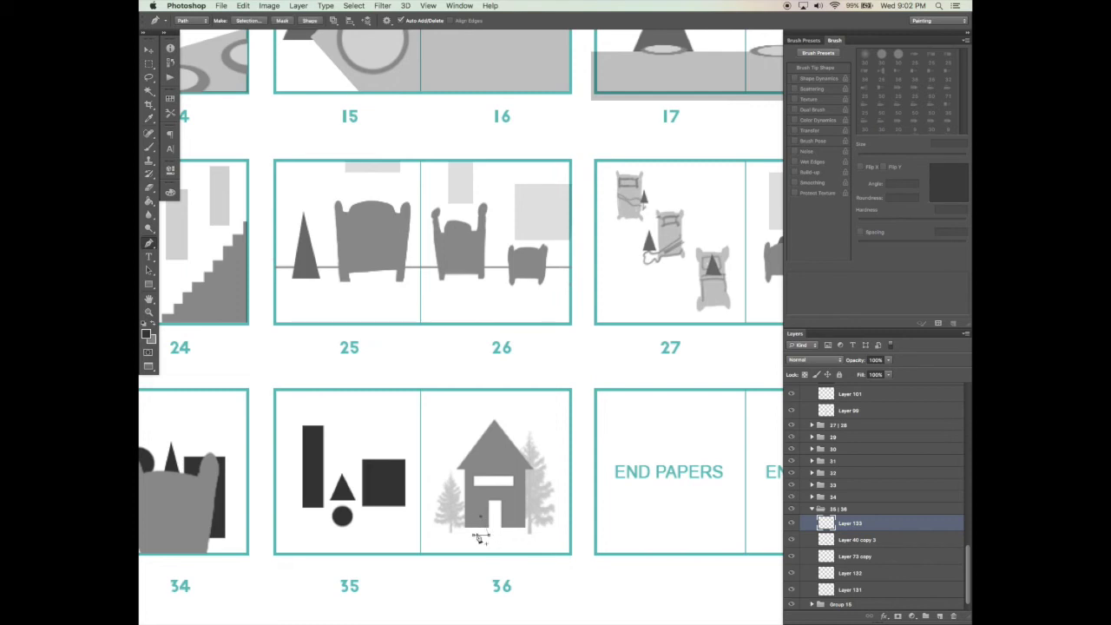
right_click(540, 494)
click(564, 544)
key(Return)
Step: Fill the small Goldilocks triangle with the dark colour, deselect it and position it in front of page 36's house
key(g)
click(483, 528)
key(super+d)
key(v)
drag(500, 545, 488, 564)
Step: Review the whole storyboard in full-screen view with all panels hidden and the page fitted to the screen
key(super+minus)
key(super+minus)
key(super+minus)
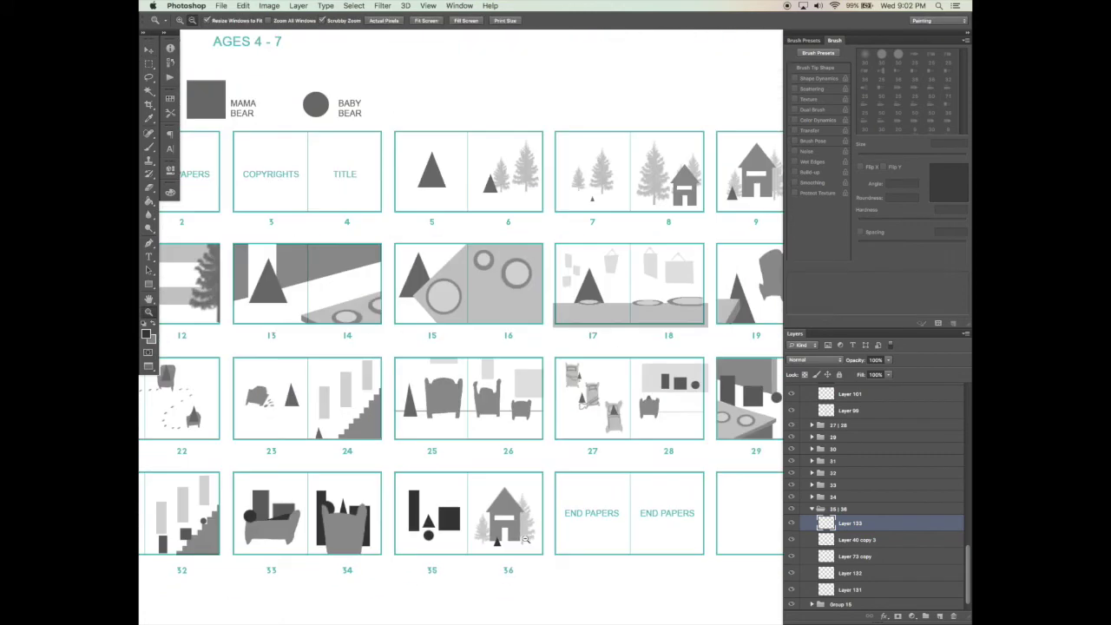
key(Tab)
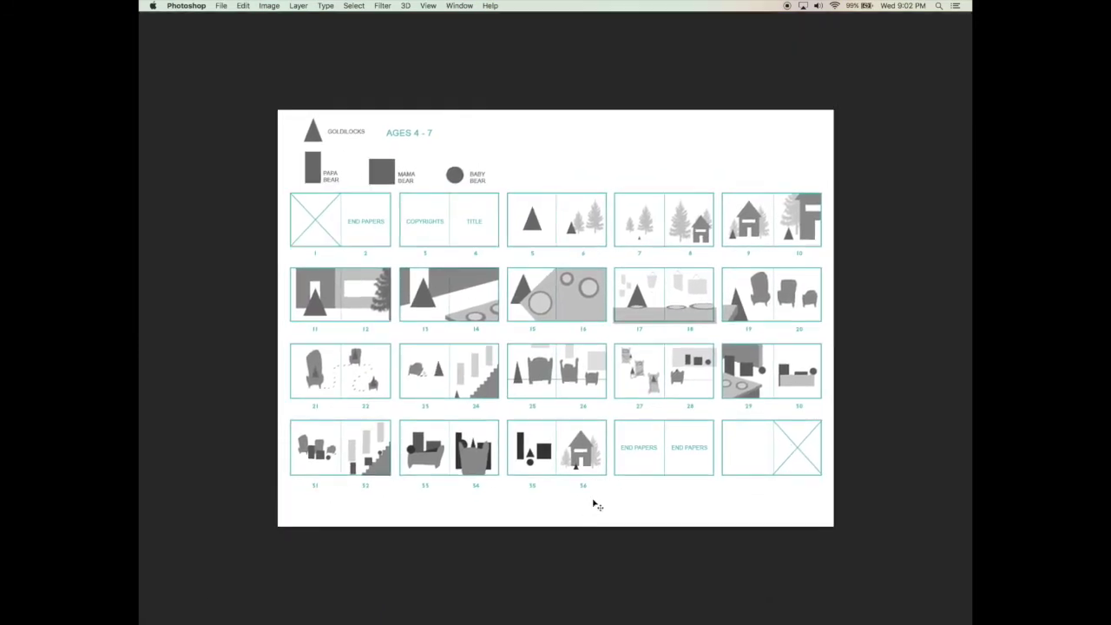
right_click(622, 498)
click(638, 501)
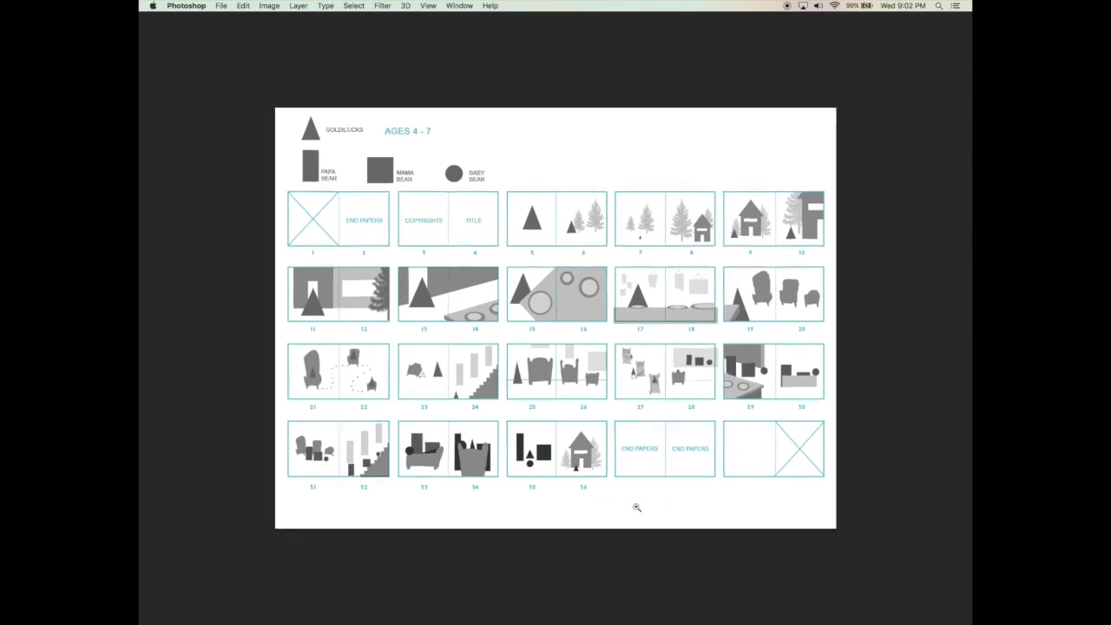
key(f)
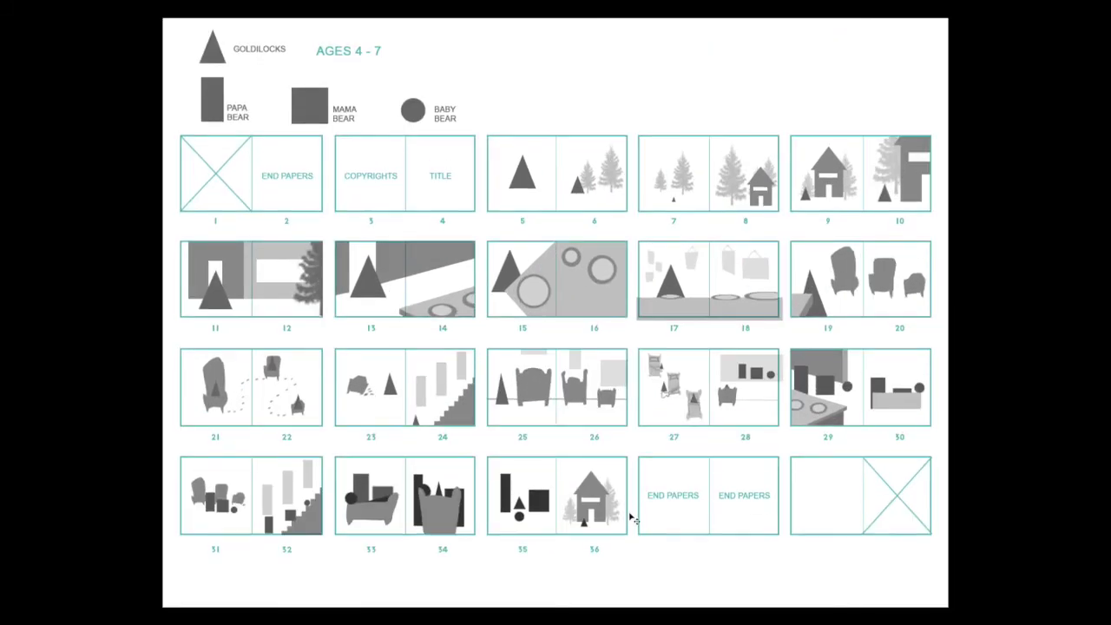
right_click(631, 502)
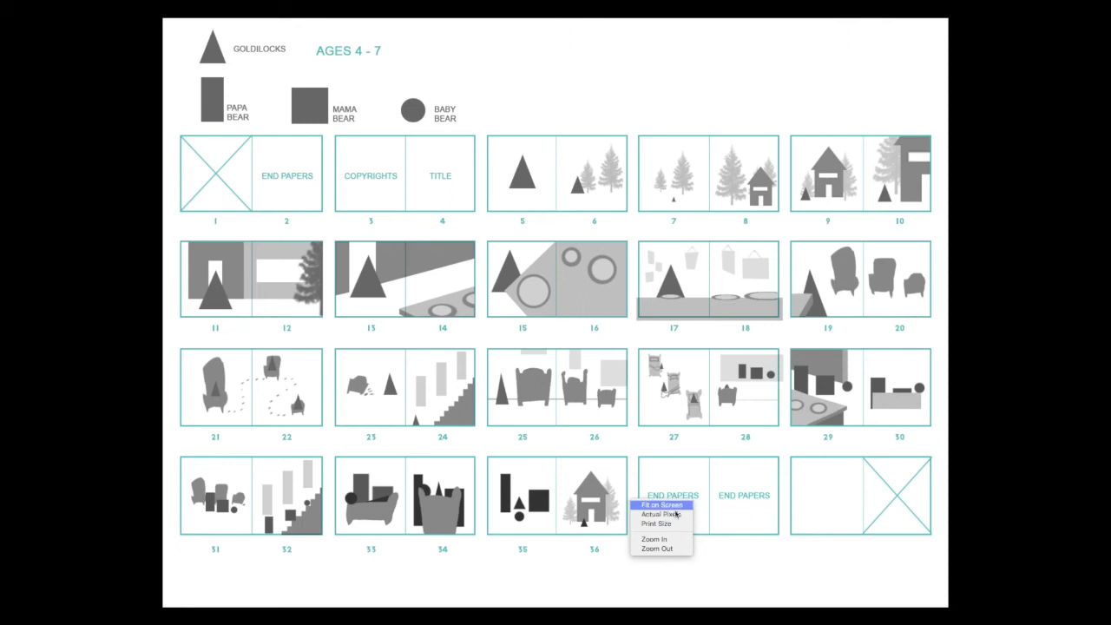
click(669, 500)
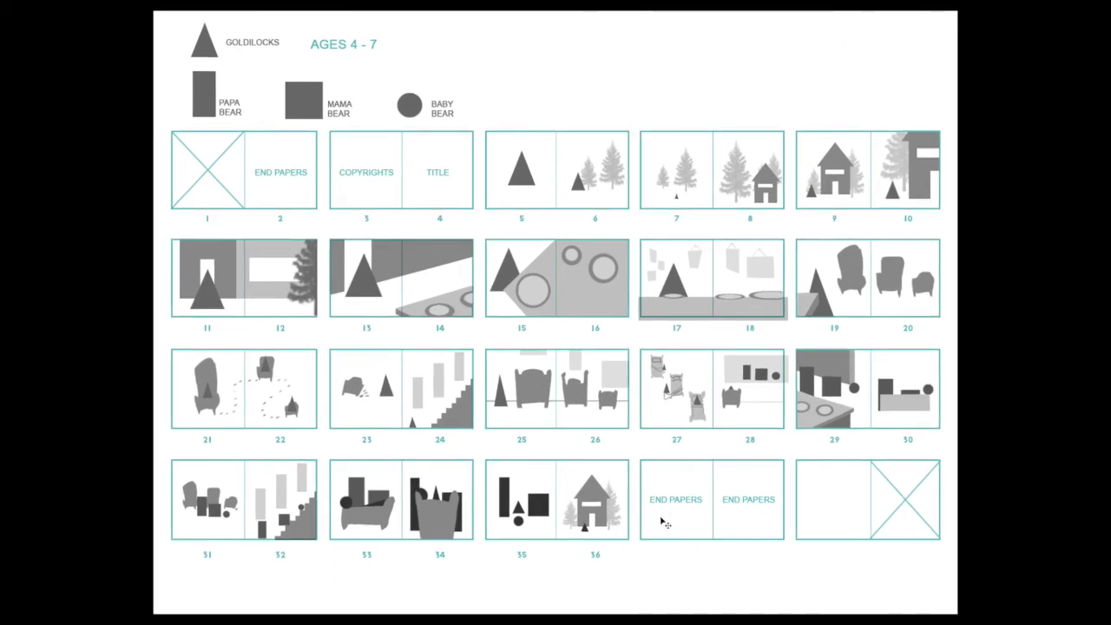